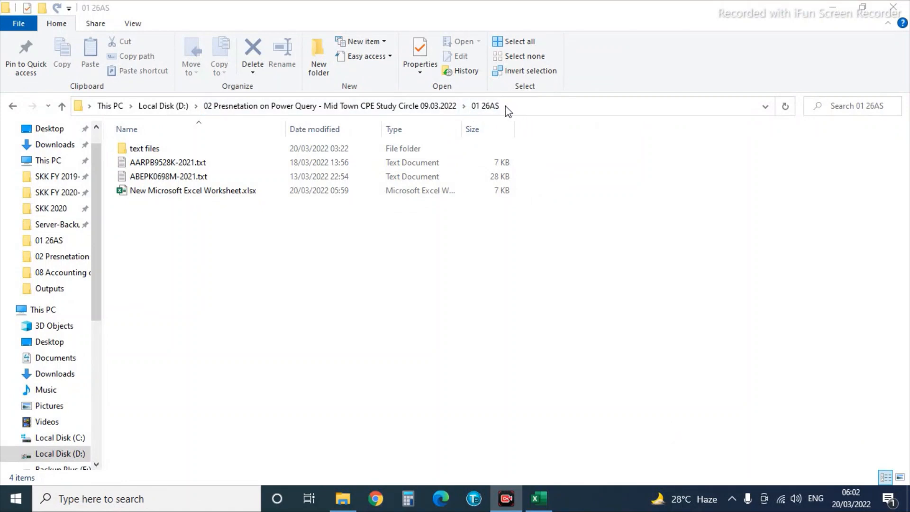
# Open New Microsoft Excel Worksheet.xlsx from the 01 26AS folder and select the Extract and loading of data task.
pyautogui.doubleClick(134, 150)
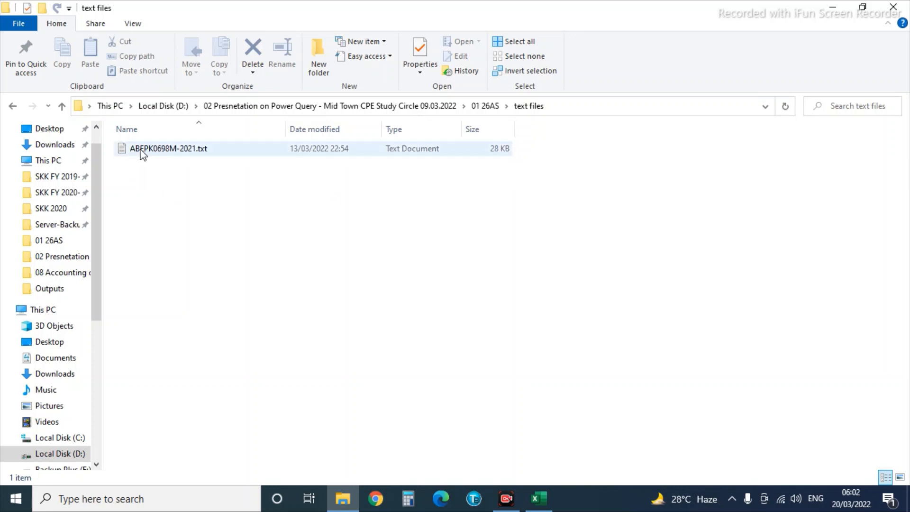
pyautogui.click(484, 108)
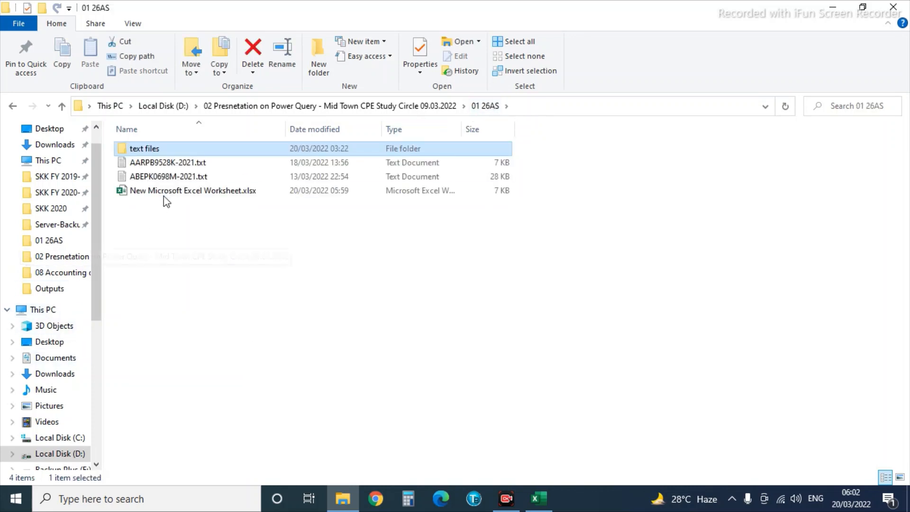
pyautogui.doubleClick(164, 193)
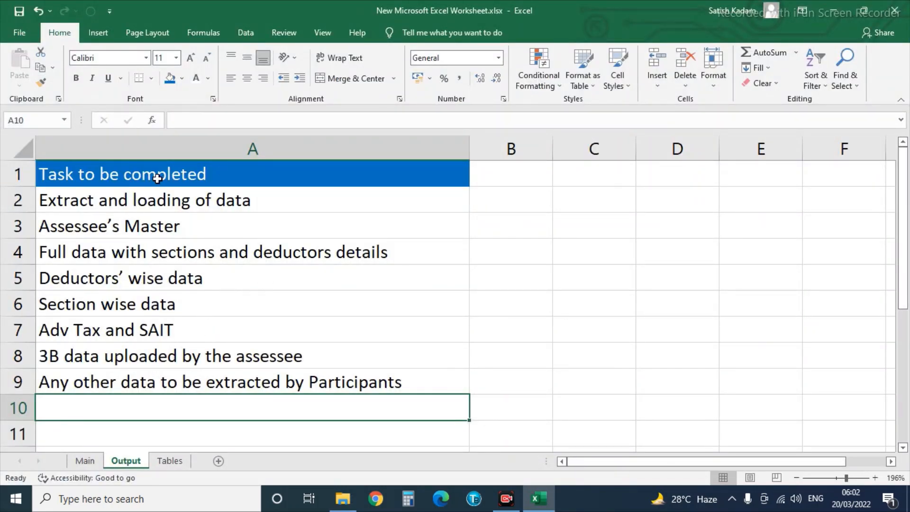
pyautogui.click(68, 206)
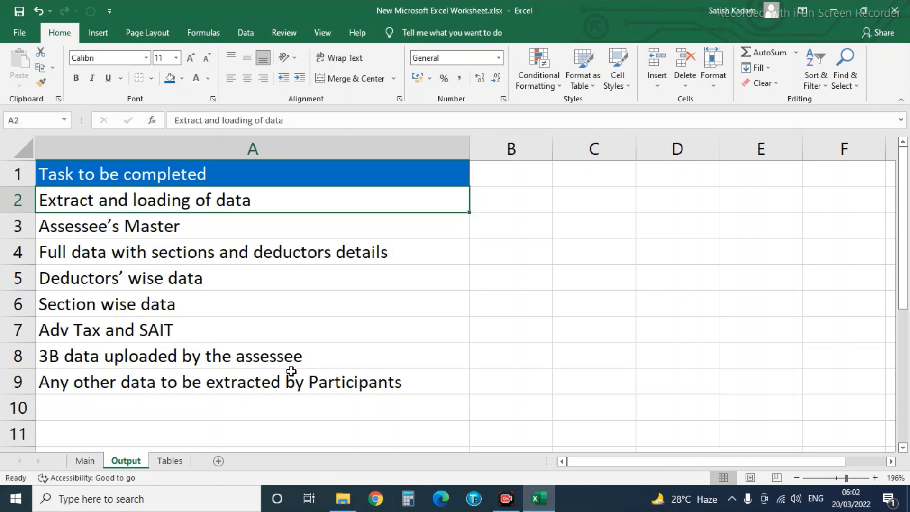
pyautogui.click(247, 36)
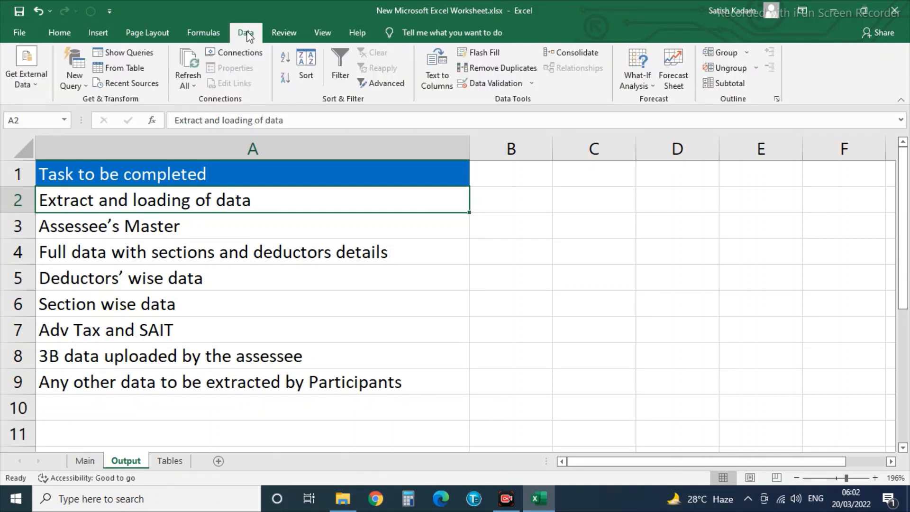
pyautogui.click(75, 82)
pyautogui.moveTo(115, 103)
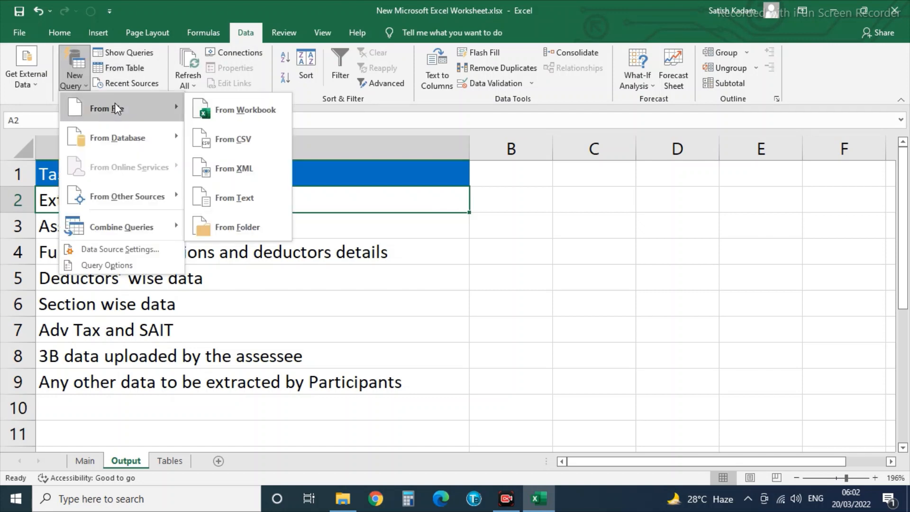
pyautogui.click(200, 228)
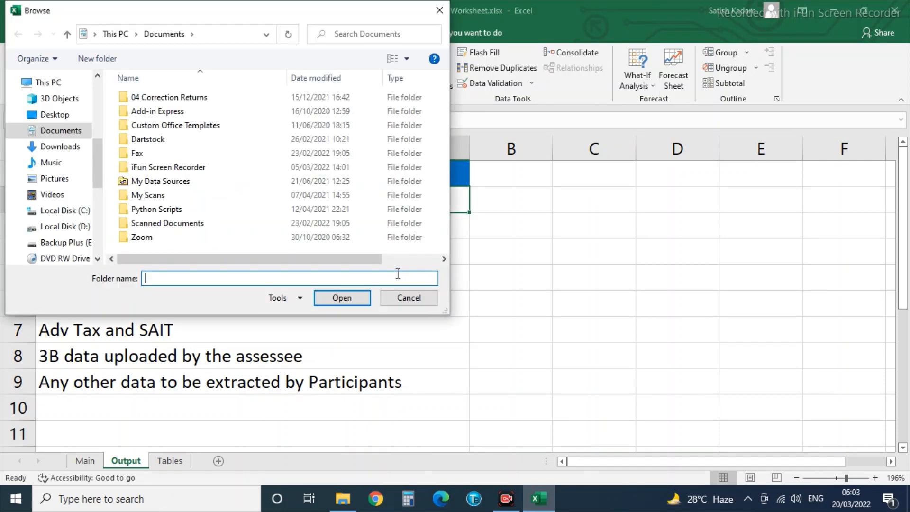
pyautogui.click(70, 227)
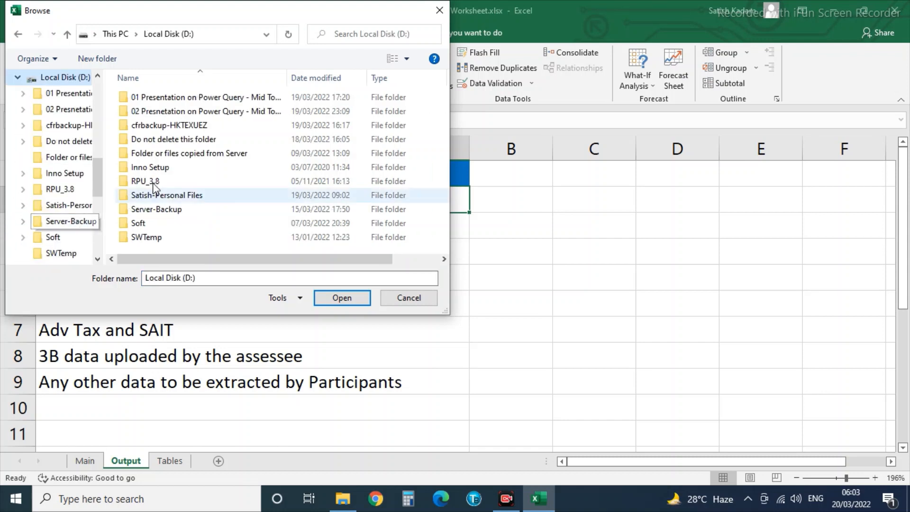
pyautogui.doubleClick(154, 110)
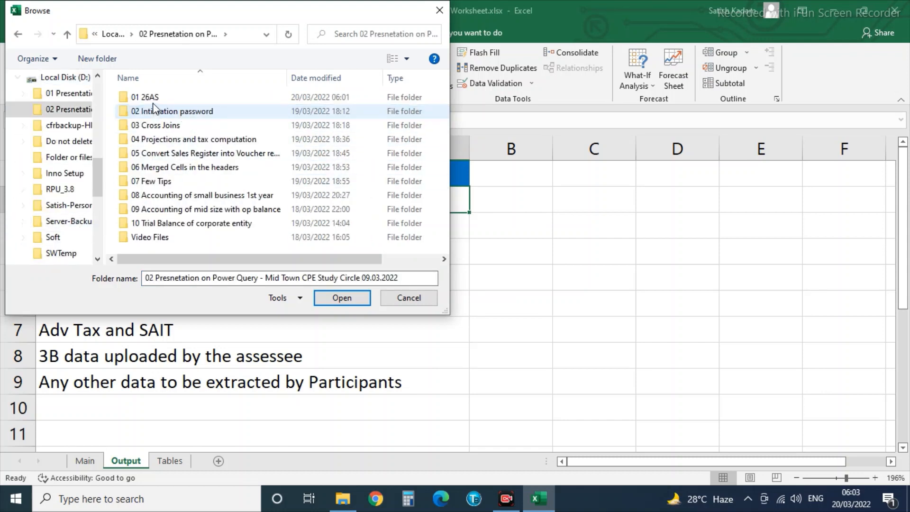
pyautogui.doubleClick(144, 97)
pyautogui.click(143, 98)
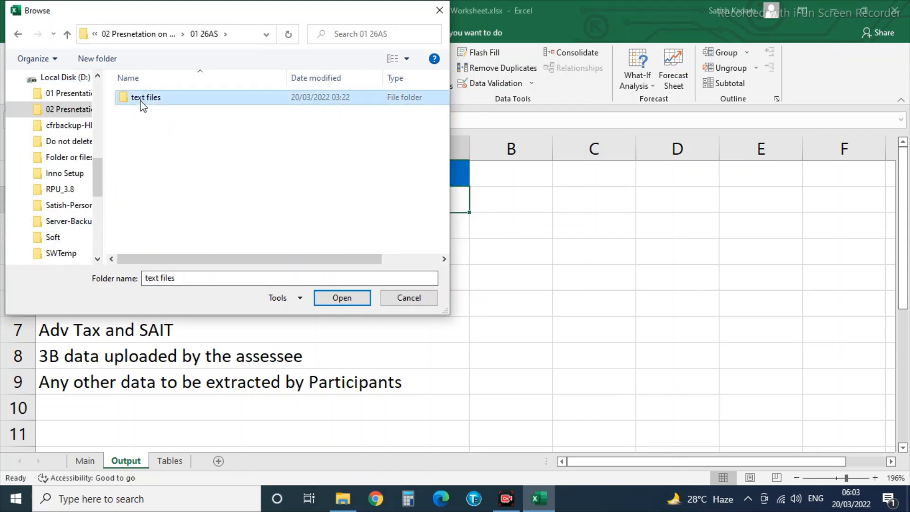
pyautogui.click(342, 298)
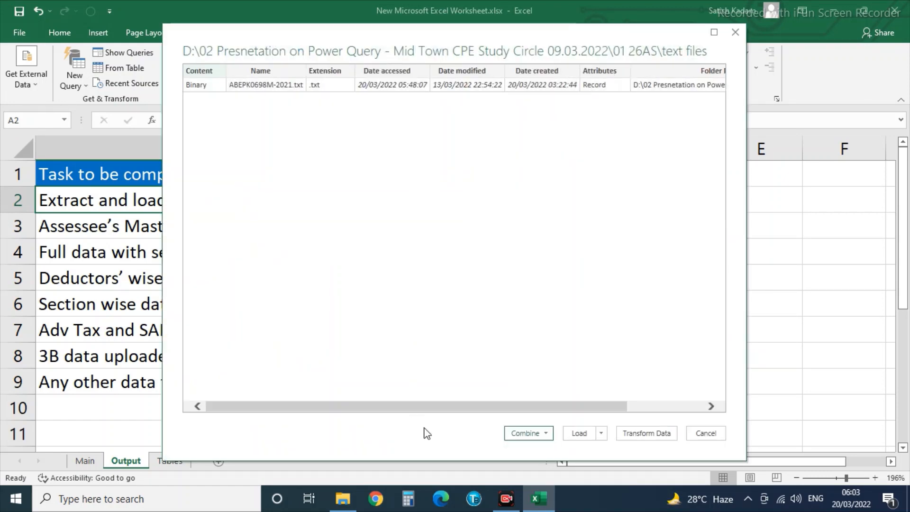
pyautogui.click(548, 434)
pyautogui.click(546, 458)
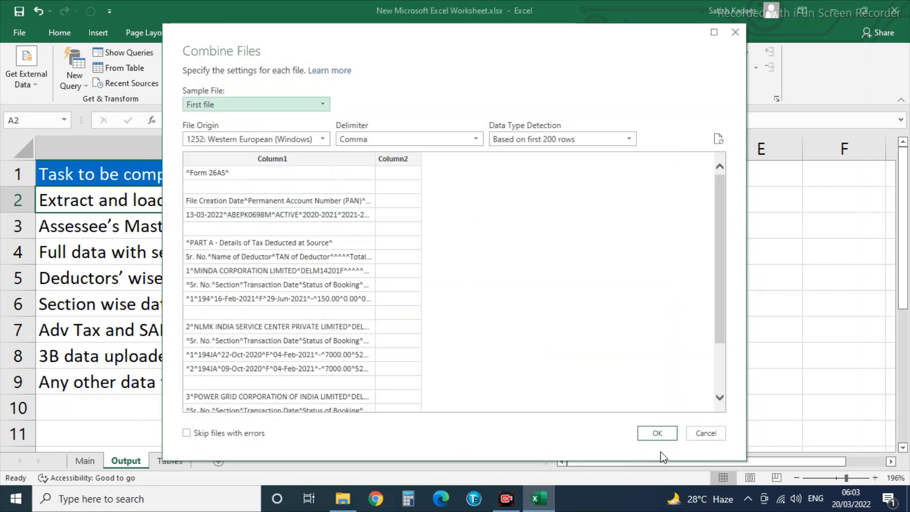
pyautogui.click(659, 434)
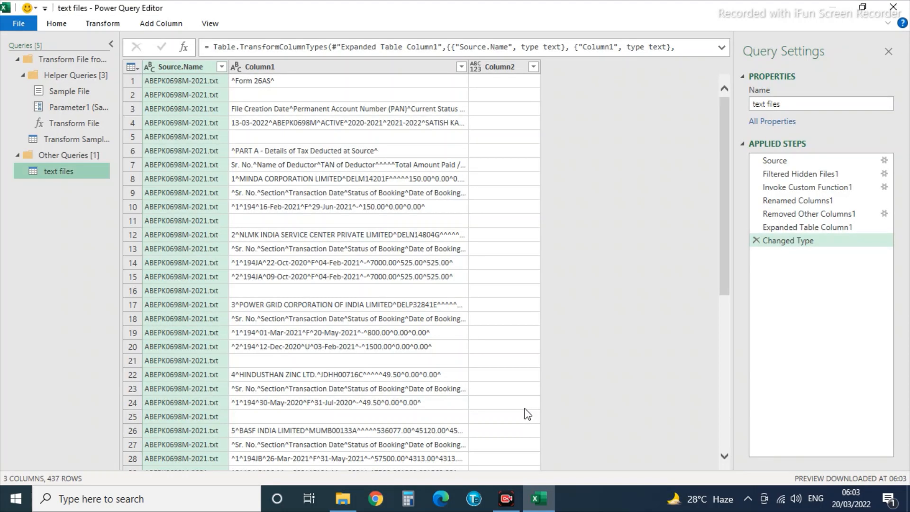
# Remove the Source.Name and Column2 columns.
pyautogui.rightClick(157, 67)
pyautogui.click(187, 93)
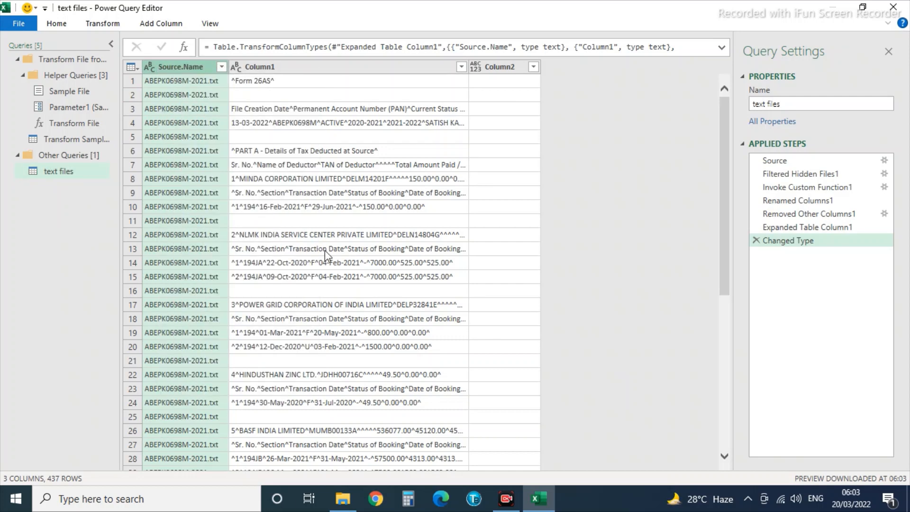
pyautogui.rightClick(431, 67)
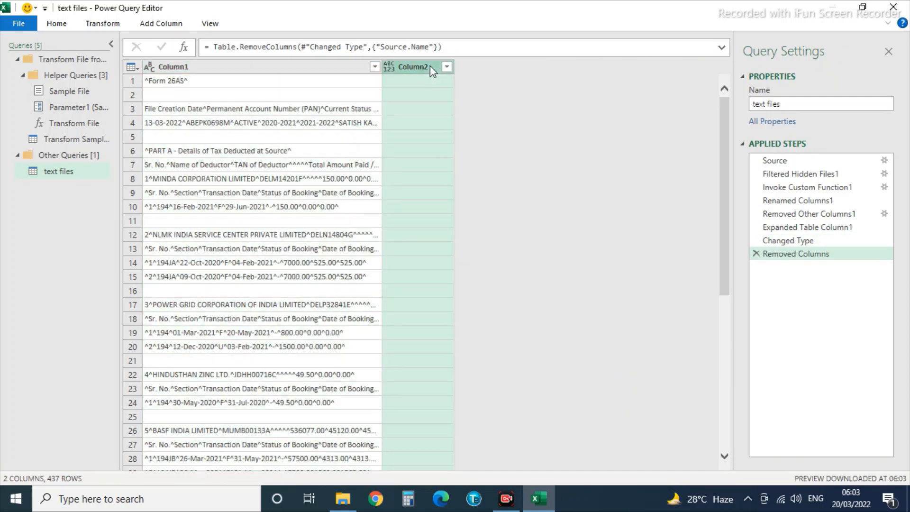
pyautogui.click(461, 93)
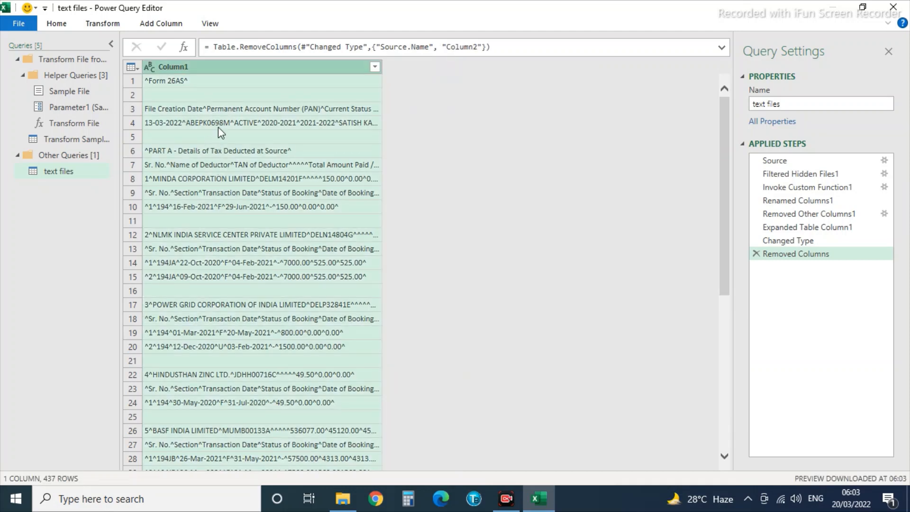
# Split Column1 at each ^ delimiter and load the result to a new sheet.
pyautogui.rightClick(209, 66)
pyautogui.moveTo(221, 262)
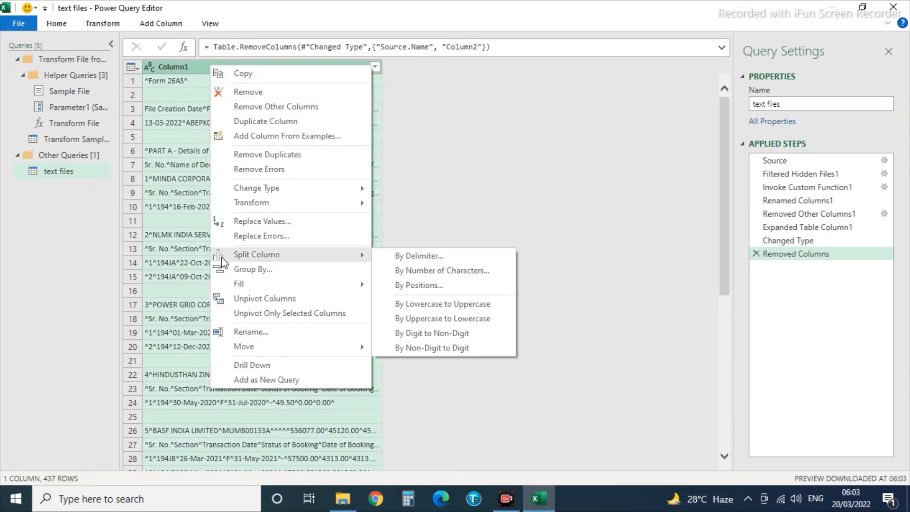
pyautogui.click(443, 258)
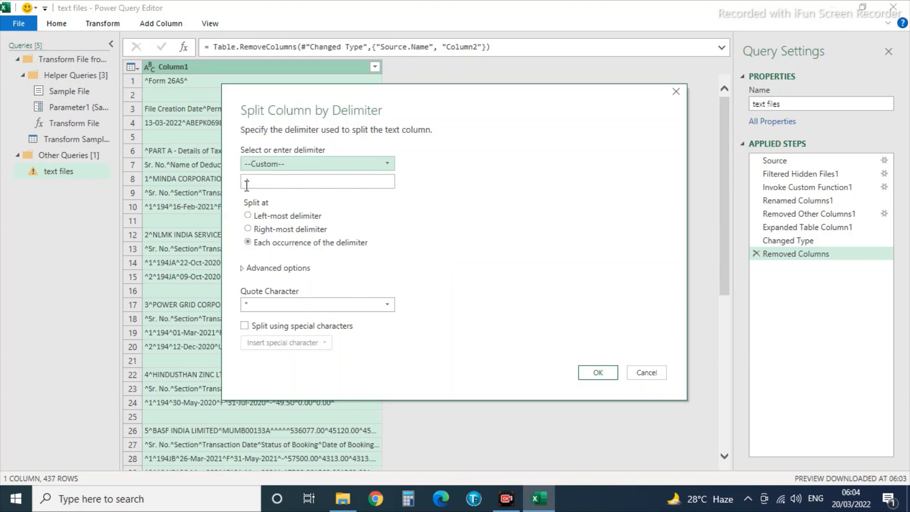
pyautogui.click(598, 373)
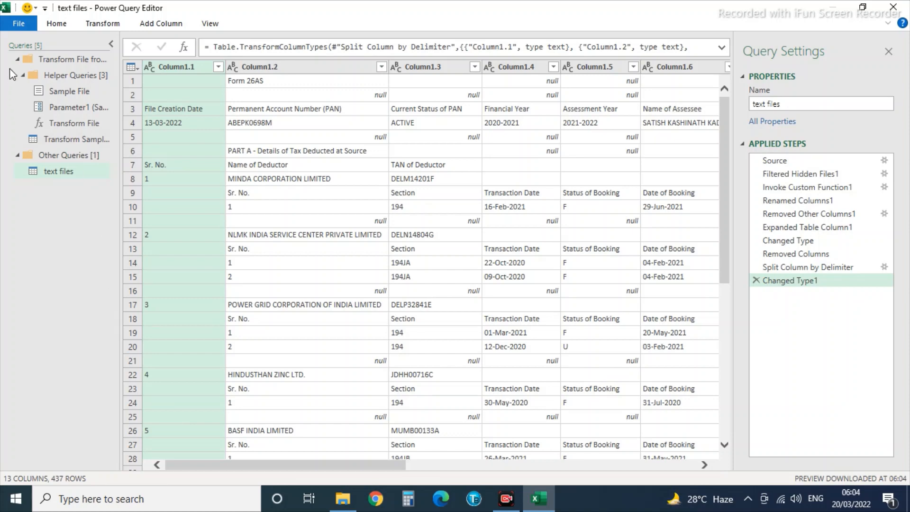
pyautogui.click(19, 23)
pyautogui.click(42, 45)
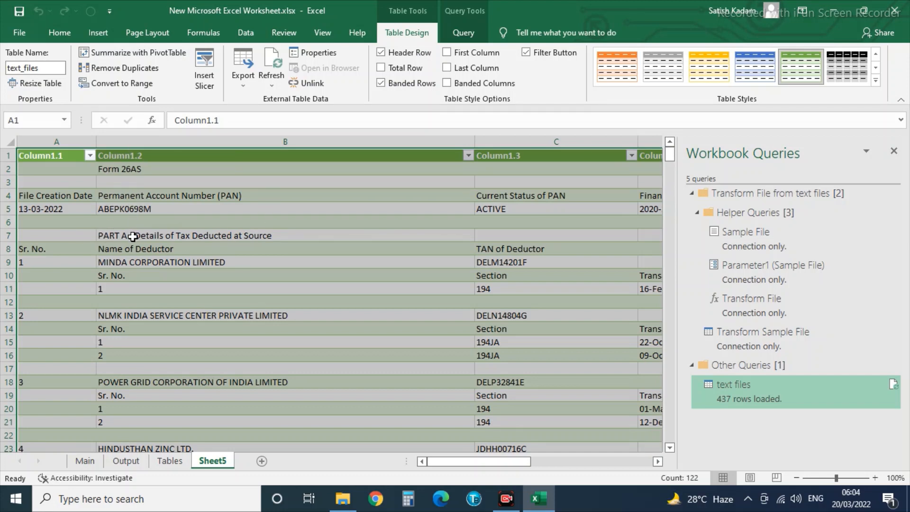
# Filter Column1.3 to show only rows where it is blank.
pyautogui.click(133, 237)
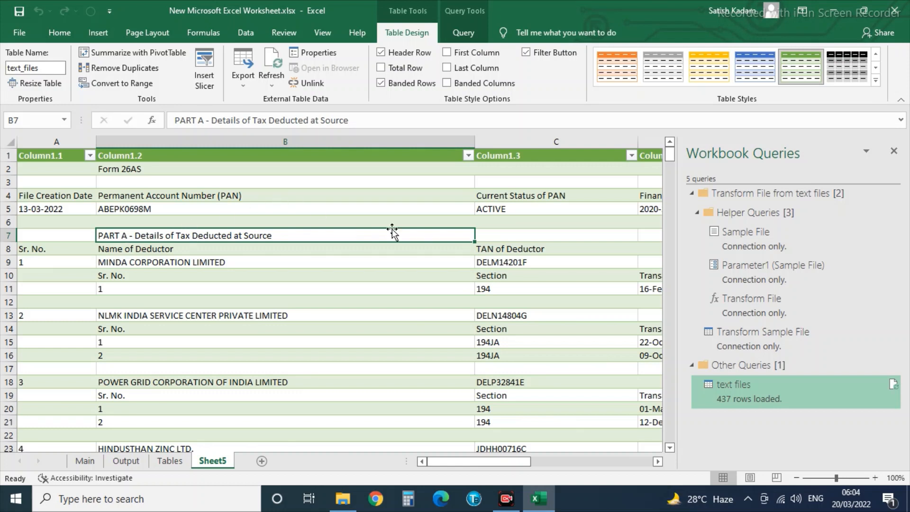
pyautogui.click(633, 157)
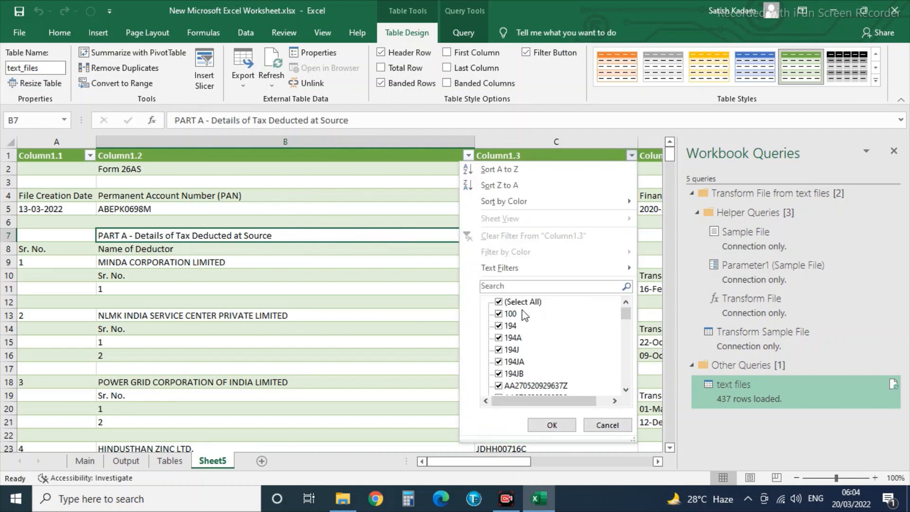
pyautogui.moveTo(630, 321); pyautogui.dragTo(626, 378)
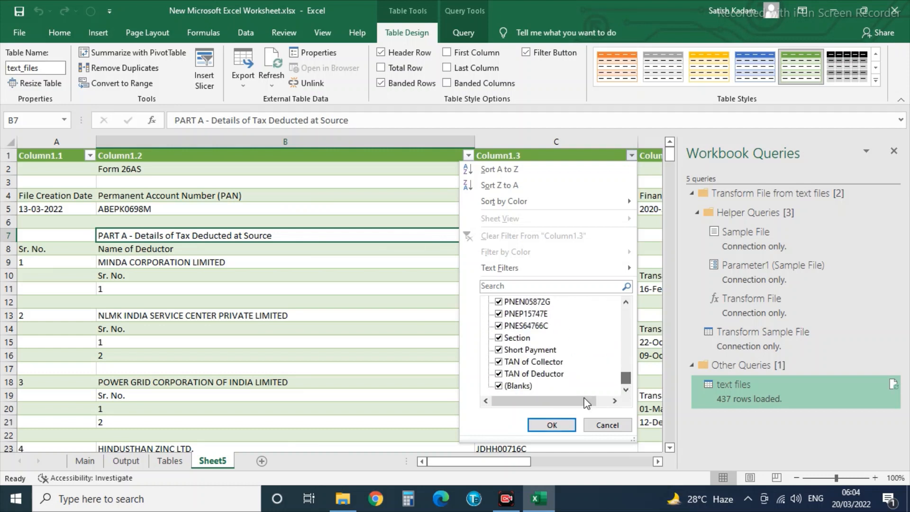
pyautogui.click(514, 386)
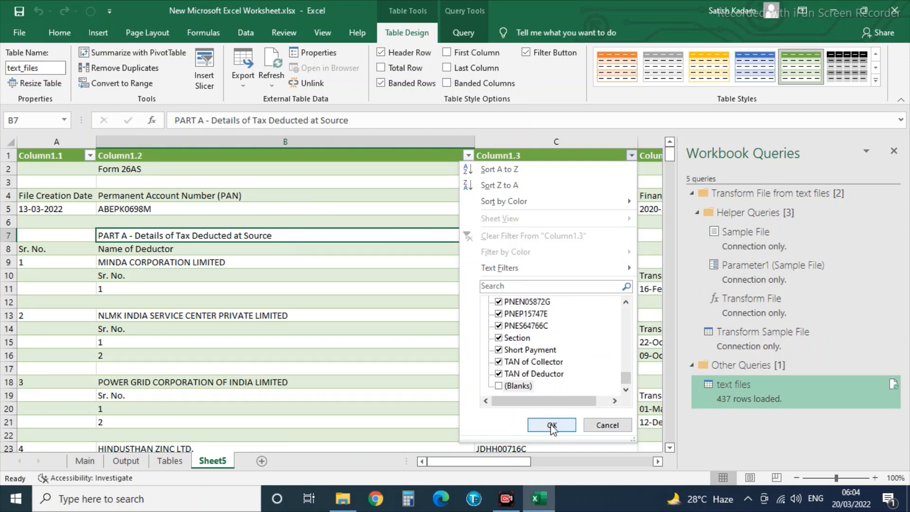
pyautogui.click(552, 424)
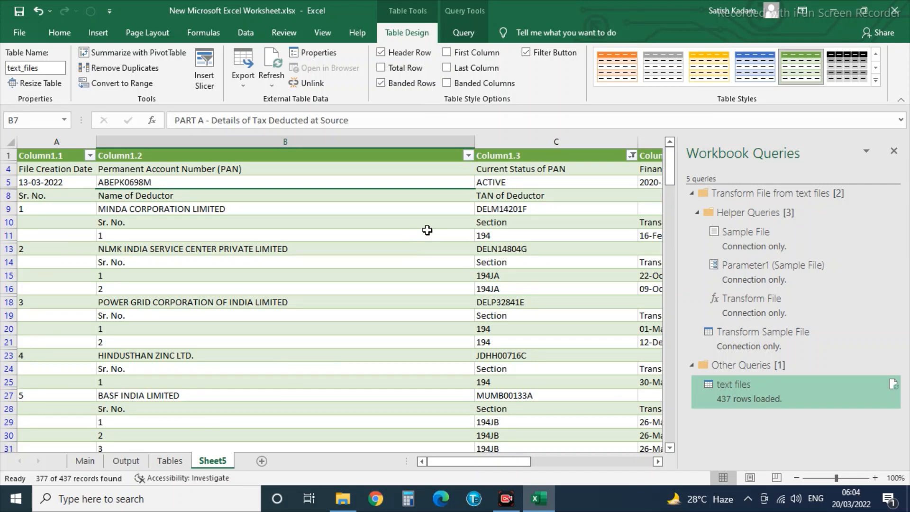
pyautogui.click(632, 156)
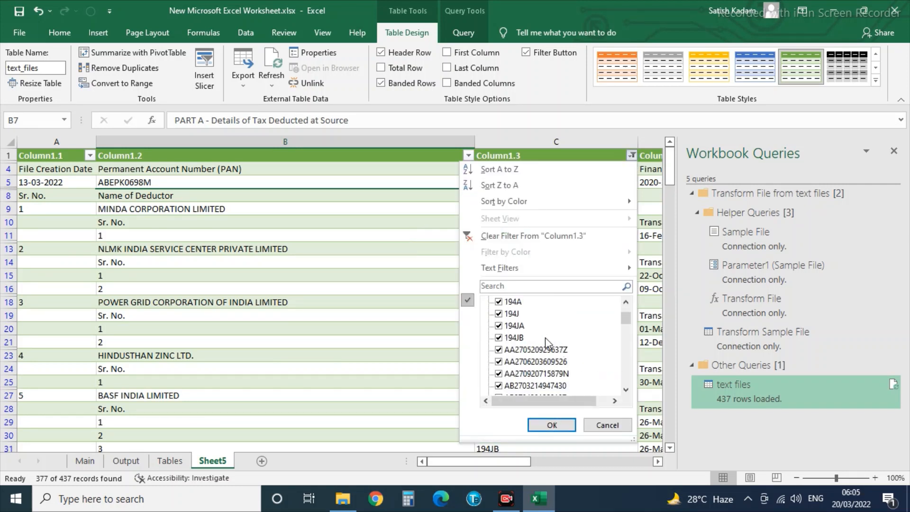
pyautogui.click(499, 302)
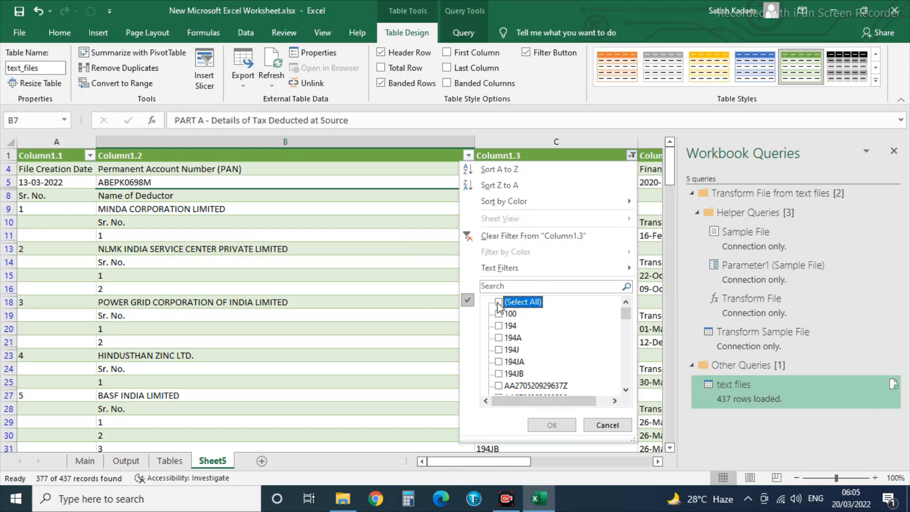
pyautogui.moveTo(624, 323); pyautogui.dragTo(626, 379)
pyautogui.click(518, 386)
pyautogui.click(551, 427)
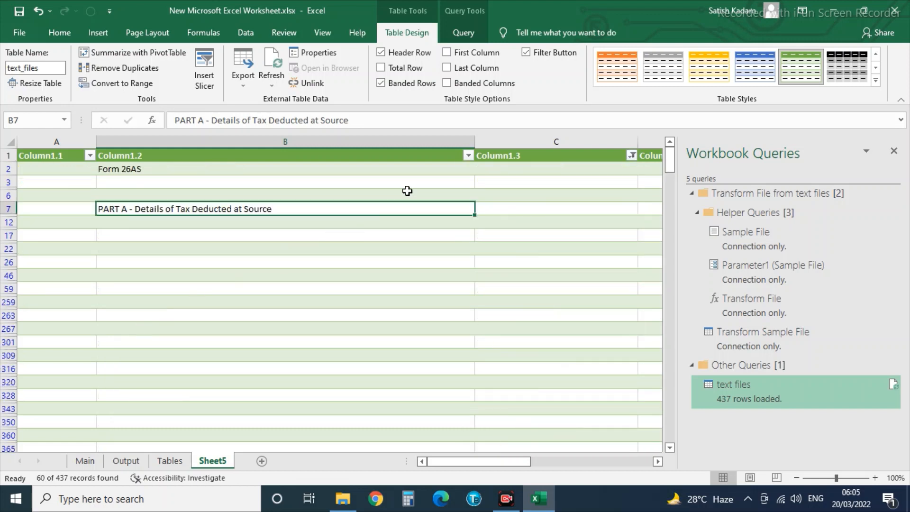
# Exclude blanks from Column1.2, leaving Form 26AS and the PART A–H headings.
pyautogui.click(468, 157)
pyautogui.moveTo(468, 340); pyautogui.dragTo(468, 398)
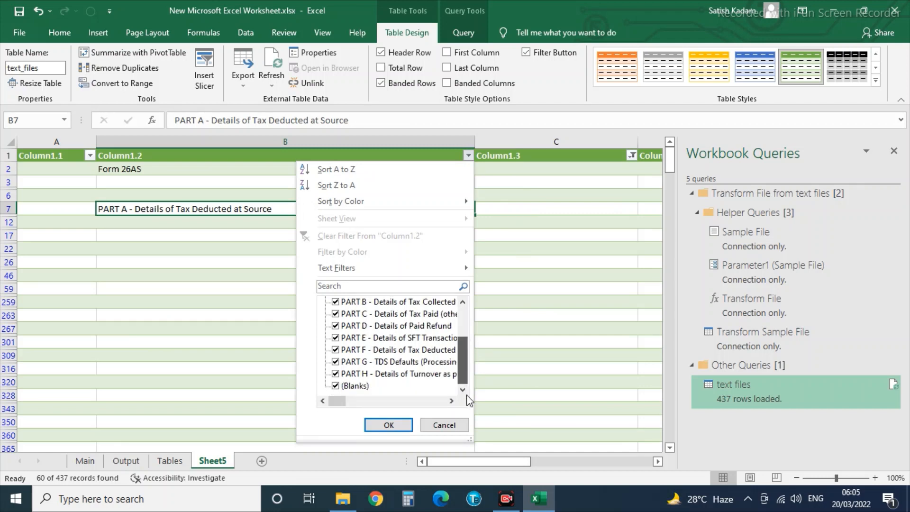
pyautogui.click(354, 386)
pyautogui.click(387, 425)
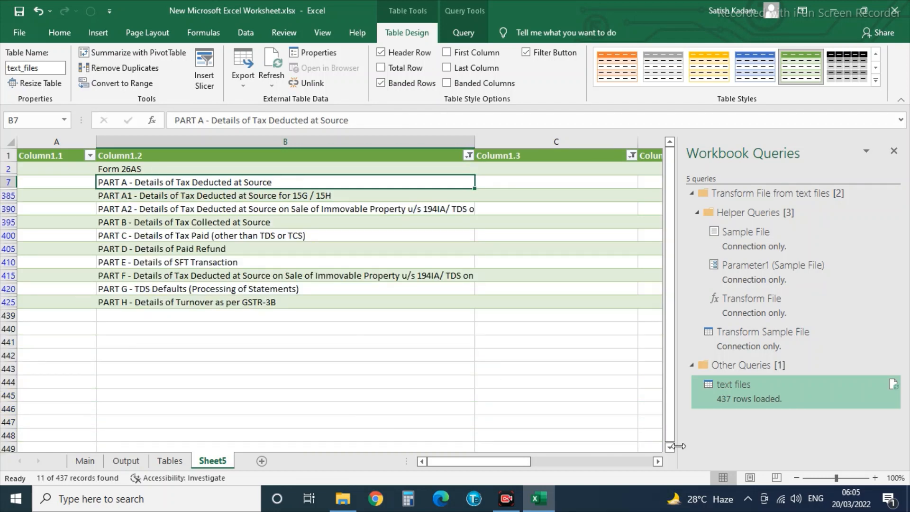
# Copy the visible PART headings from Sheet5 into the Tables sheet starting at A2.
pyautogui.hotkey('shift', 'Down')
pyautogui.hotkey('shift', 'Down')
pyautogui.hotkey('shift', 'Down')
pyautogui.hotkey('shift', 'Down')
pyautogui.hotkey('shift', 'Down')
pyautogui.hotkey('shift', 'Down')
pyautogui.hotkey('shift', 'Down')
pyautogui.hotkey('shift', 'Down')
pyautogui.hotkey('shift', 'Down')
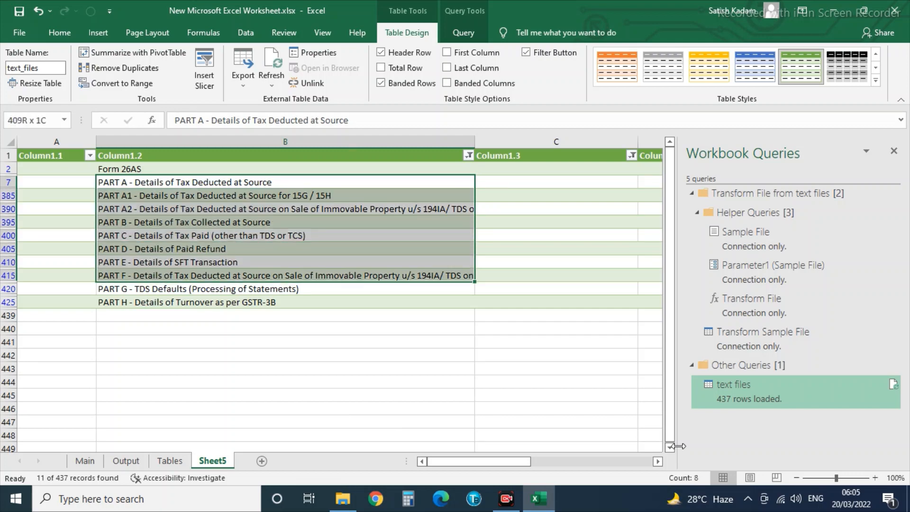
pyautogui.hotkey('ctrl', 'c')
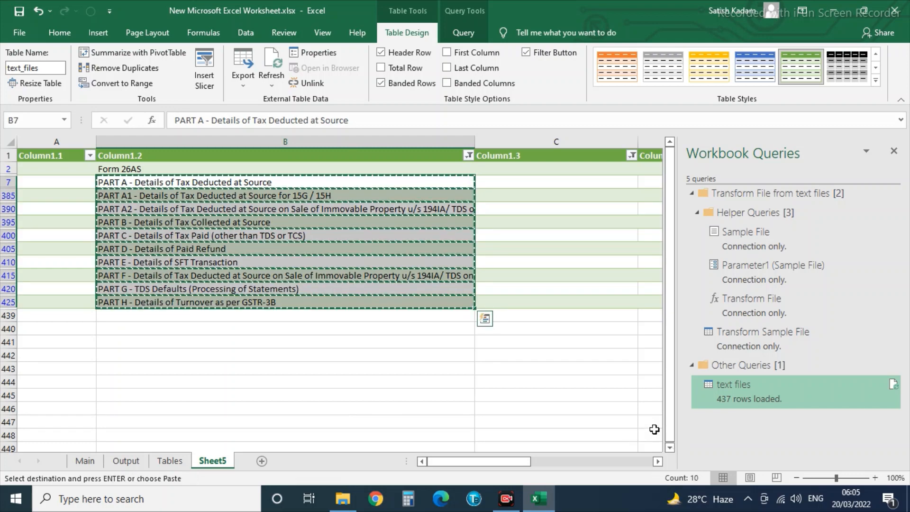
pyautogui.click(169, 464)
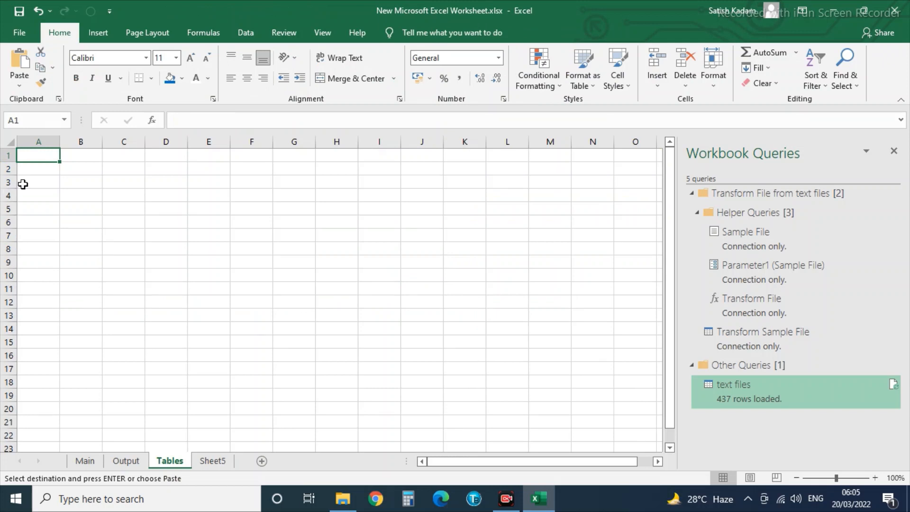
pyautogui.click(30, 168)
pyautogui.hotkey('ctrl', 'v')
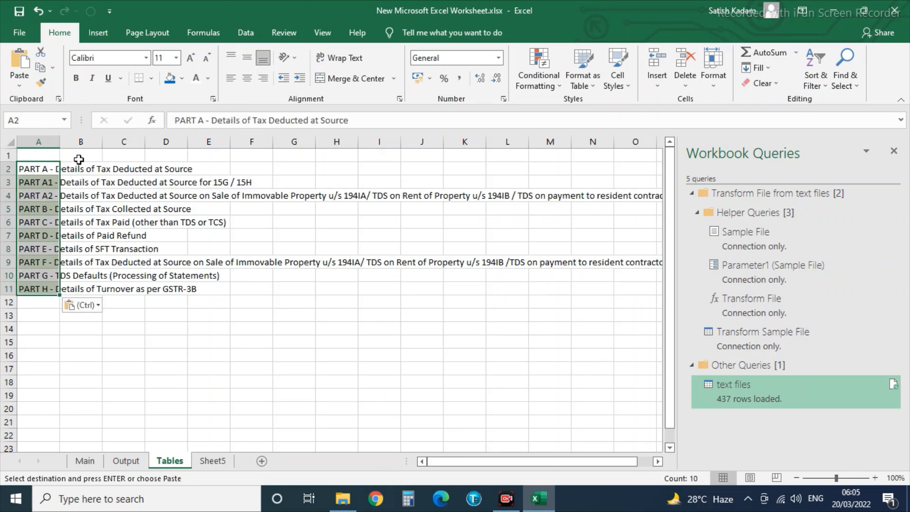
# Add the headers Parts in A1 and SNo in B1.
pyautogui.click(49, 156)
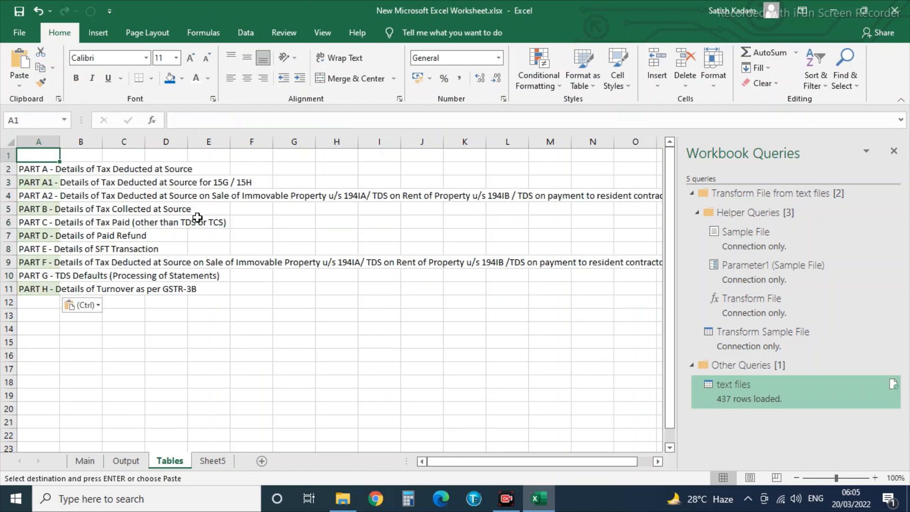
pyautogui.write('Table')
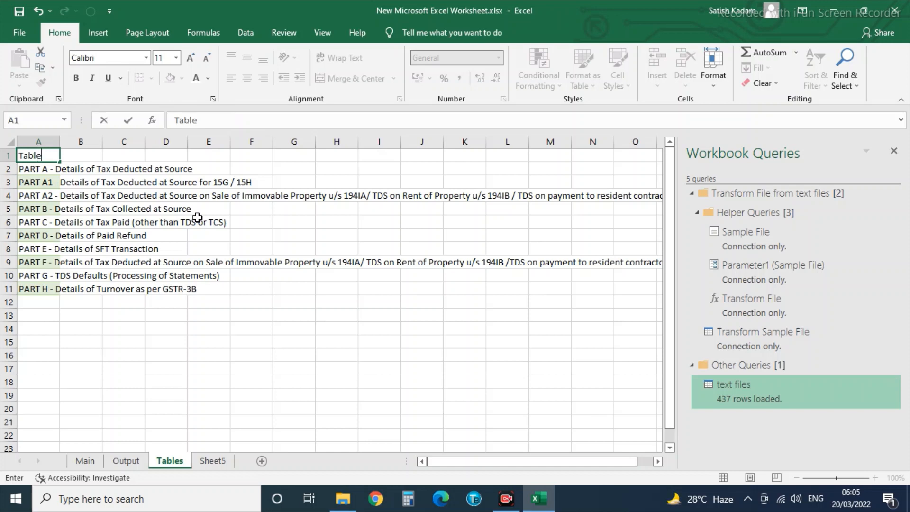
pyautogui.press('BackSpace')
pyautogui.press('BackSpace')
pyautogui.press('BackSpace')
pyautogui.press('BackSpace')
pyautogui.press('BackSpace')
pyautogui.press('Return')
pyautogui.press('Up')
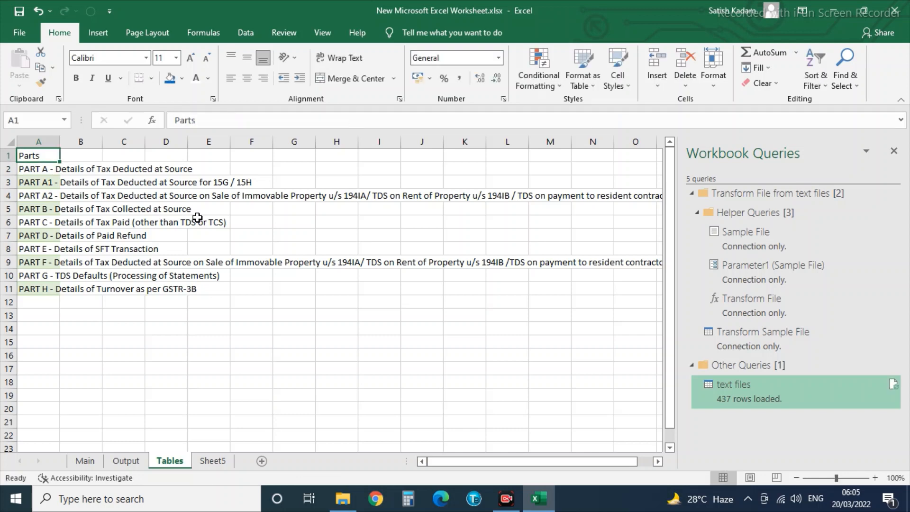
pyautogui.press('Right')
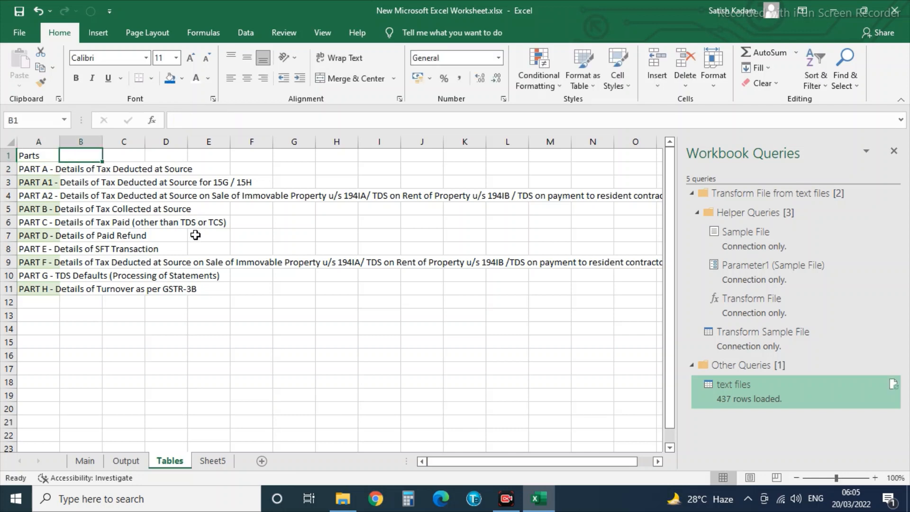
pyautogui.write('SNo')
pyautogui.press('Return')
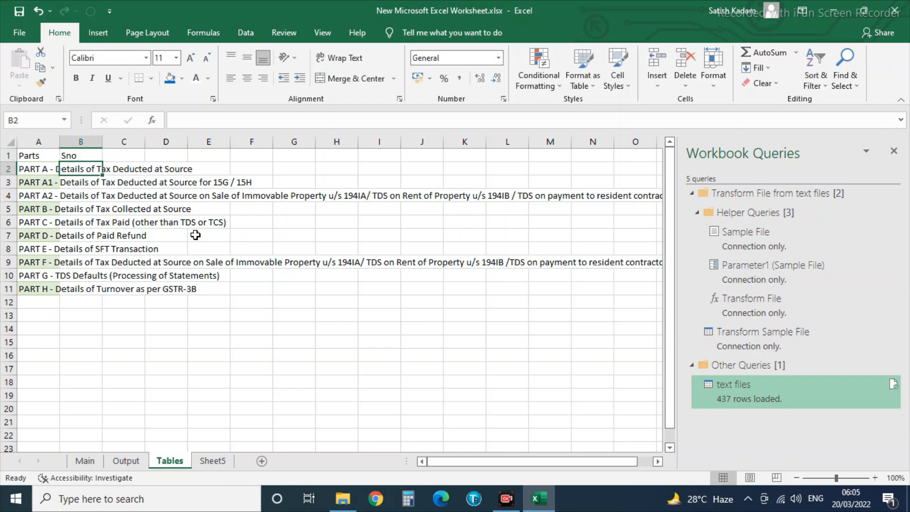
# Number the headings 1 to 10 in column B, then make A1:B11 a table.
pyautogui.write('1')
pyautogui.press('Return')
pyautogui.write('2')
pyautogui.press('Return')
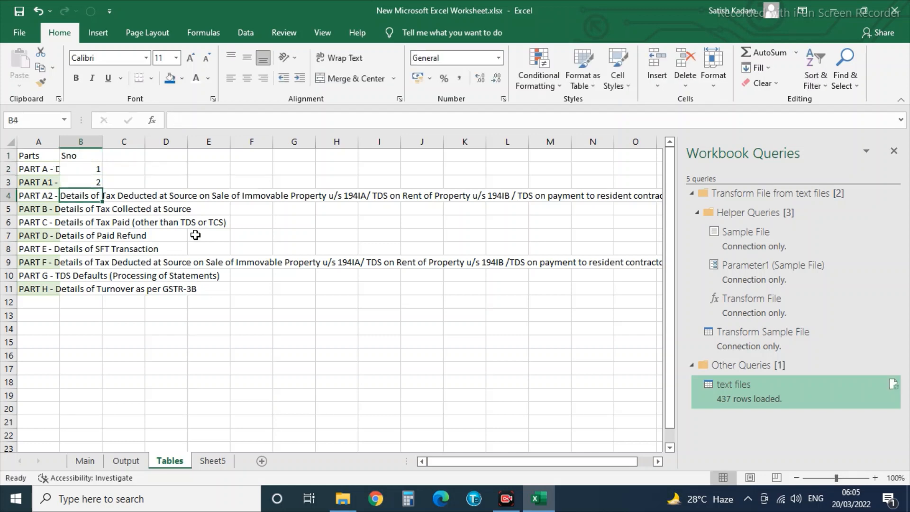
pyautogui.press('Up')
pyautogui.press('Up')
pyautogui.hotkey('shift', 'Down')
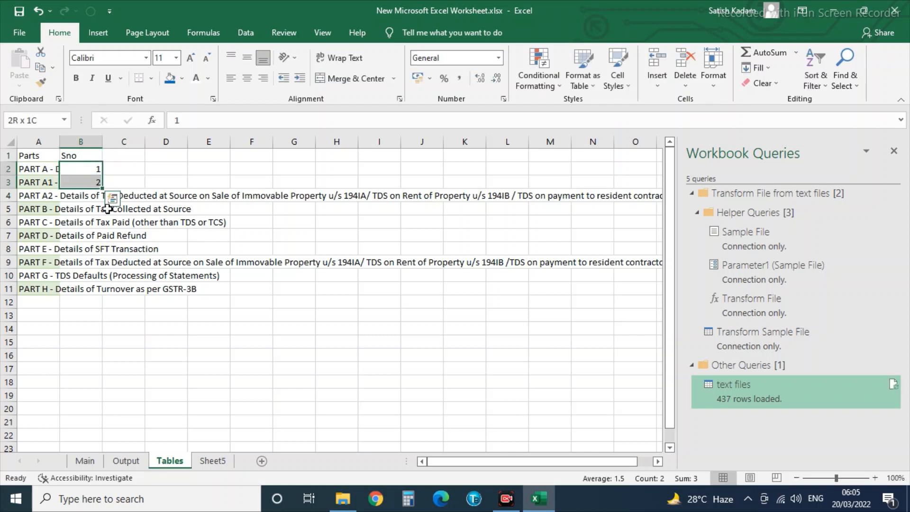
pyautogui.moveTo(102, 188); pyautogui.dragTo(95, 292)
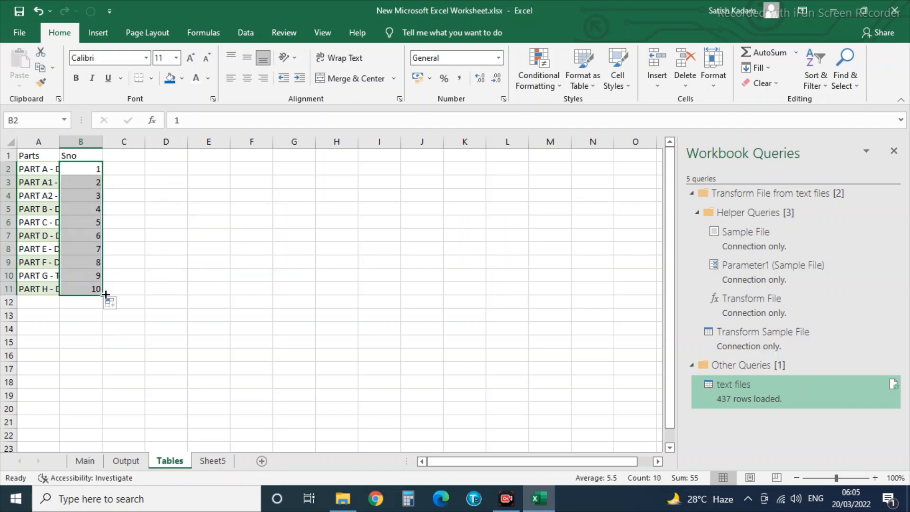
pyautogui.moveTo(30, 155); pyautogui.dragTo(71, 294)
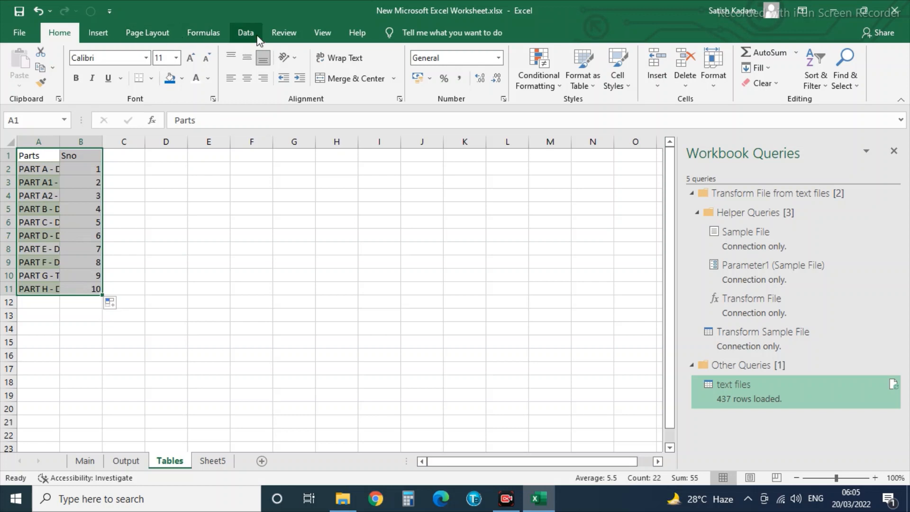
pyautogui.click(250, 36)
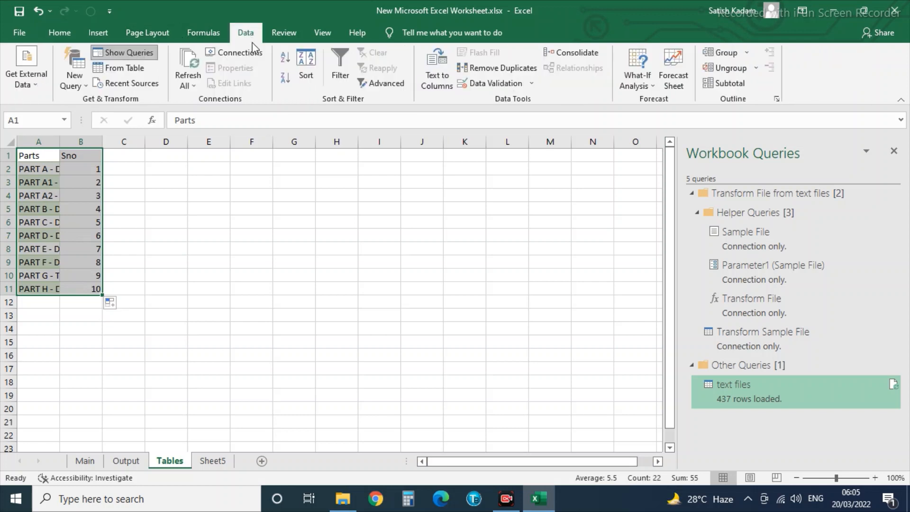
pyautogui.click(143, 73)
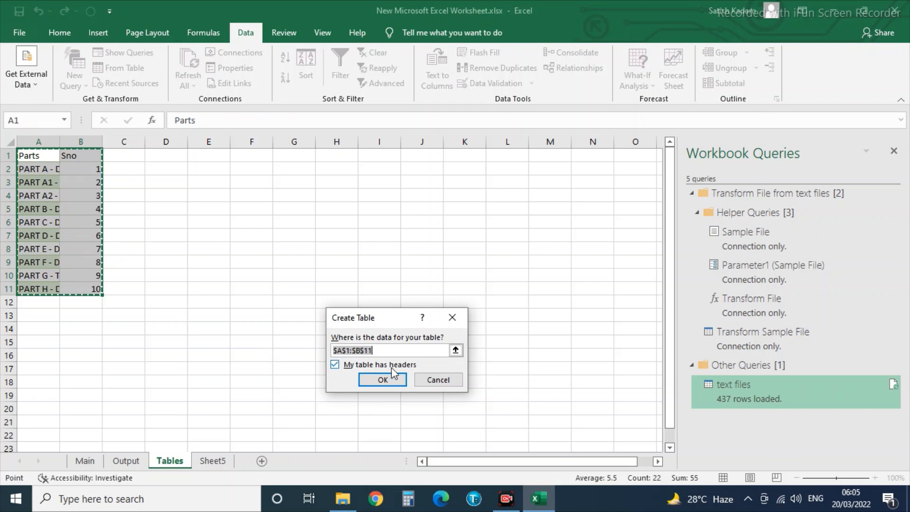
# Create Table3 with headers, name its query Parts, and load it as connection only.
pyautogui.click(393, 383)
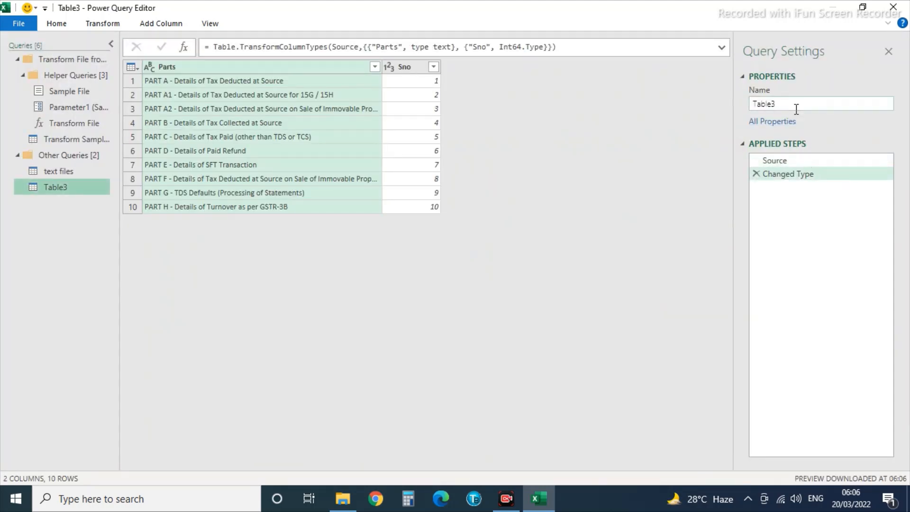
pyautogui.click(791, 103)
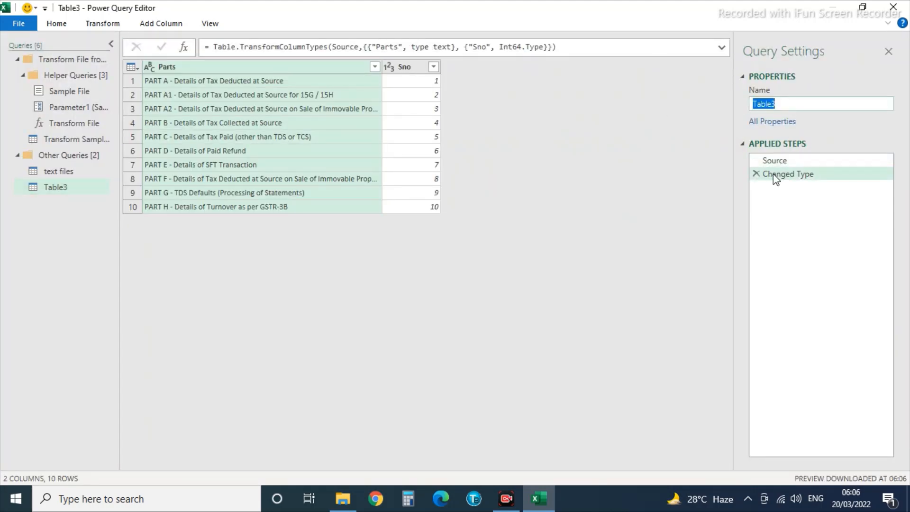
pyautogui.write('Parts')
pyautogui.click(24, 23)
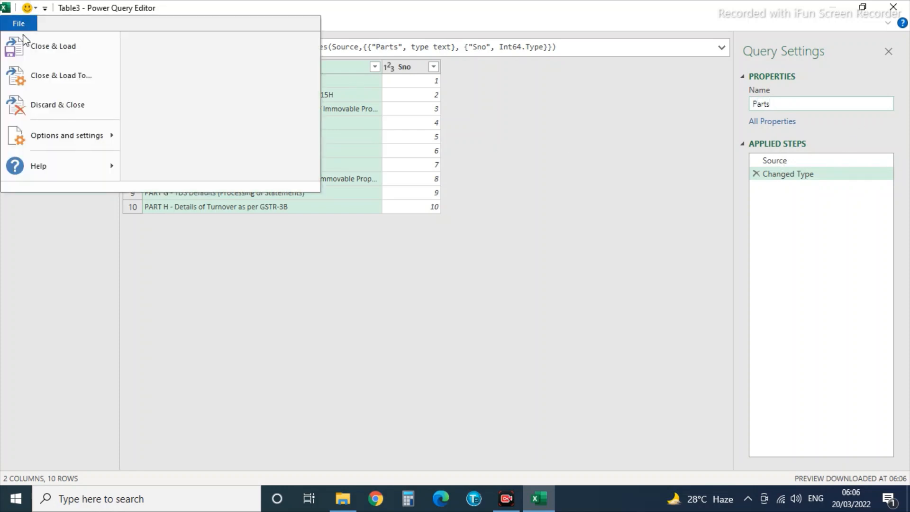
pyautogui.click(26, 73)
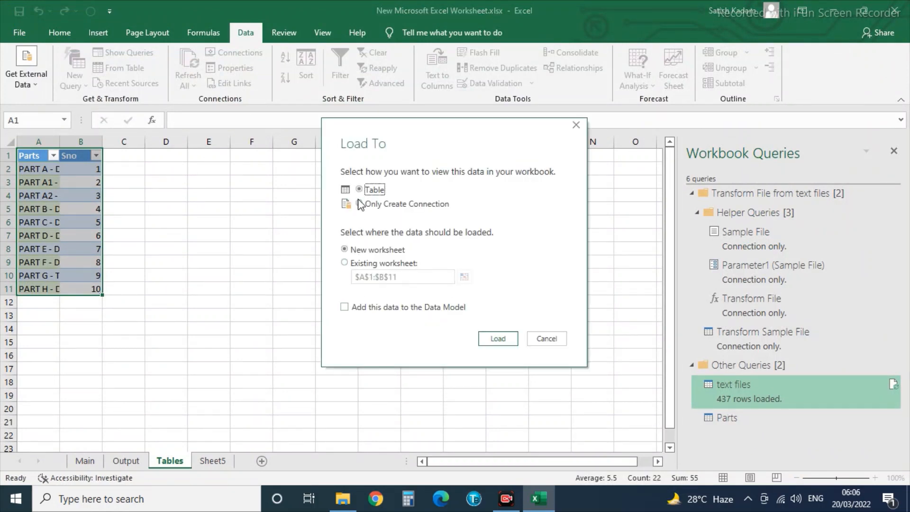
pyautogui.click(360, 204)
pyautogui.click(496, 339)
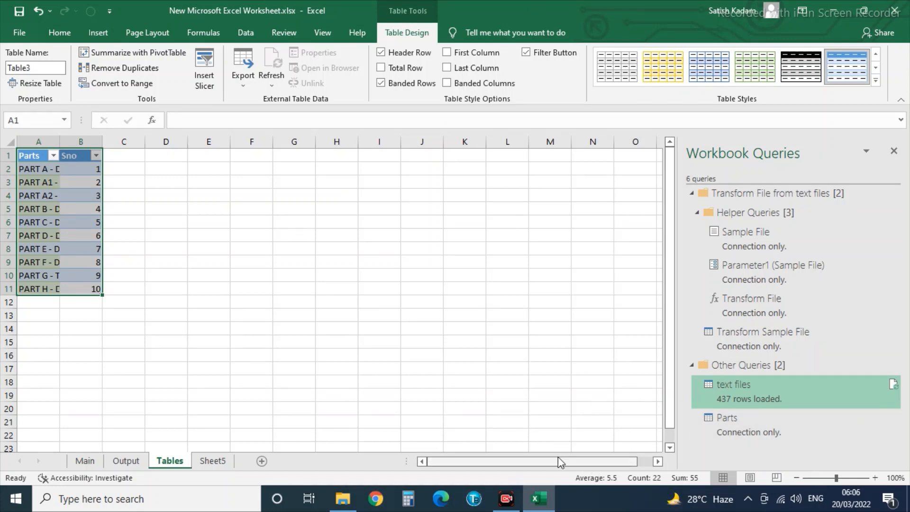
# Change the text files query to load as connection only, removing its worksheet table.
pyautogui.click(218, 462)
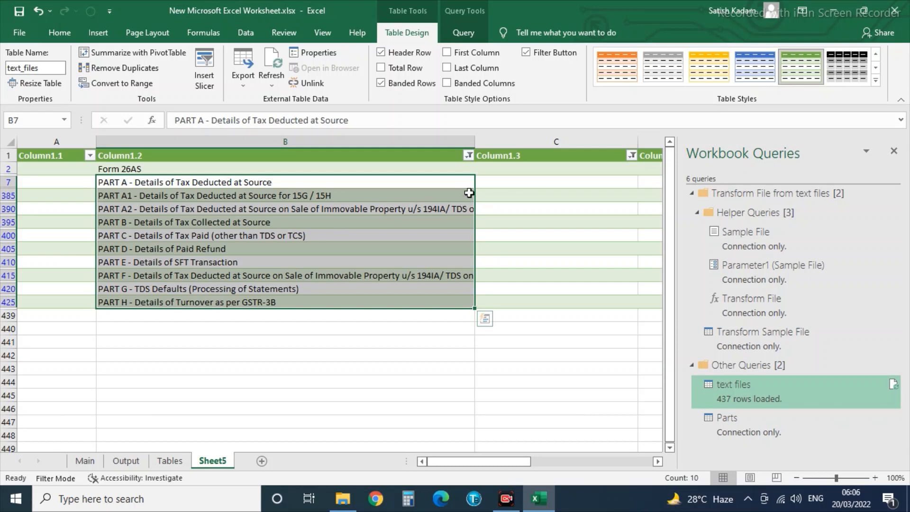
pyautogui.rightClick(746, 388)
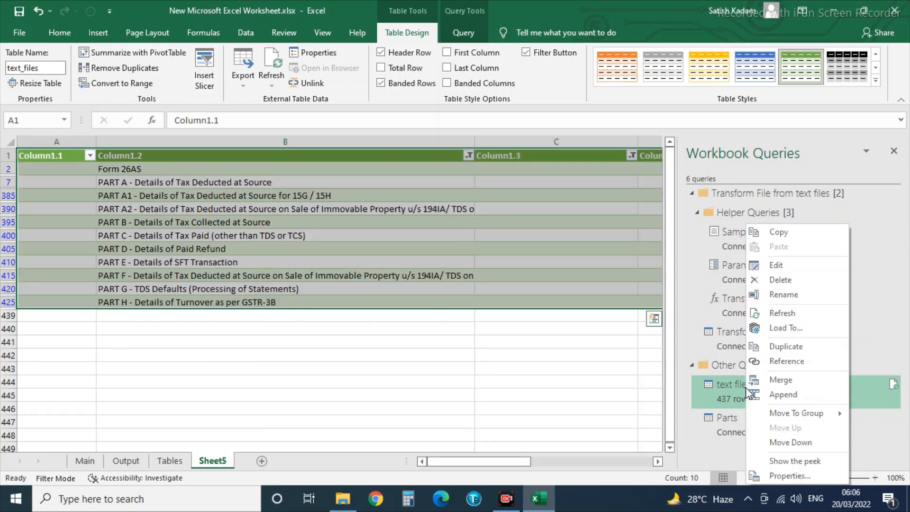
pyautogui.click(776, 330)
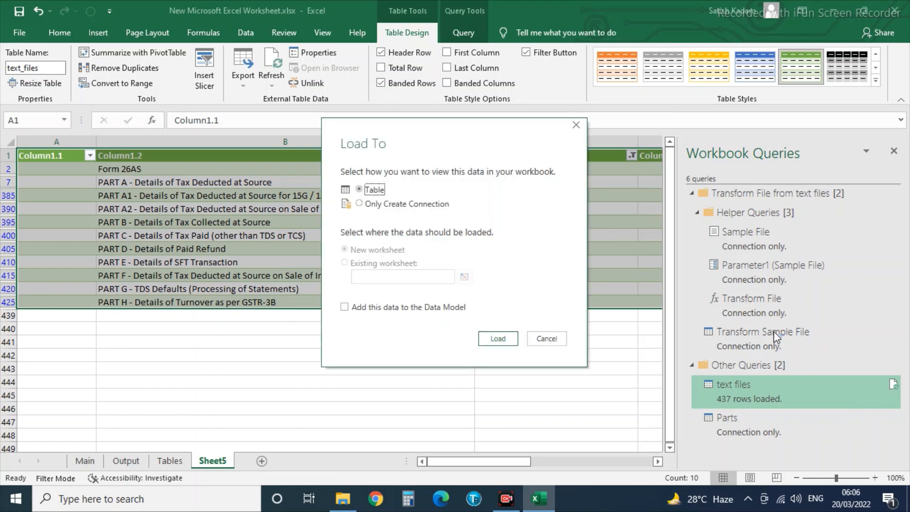
pyautogui.click(359, 205)
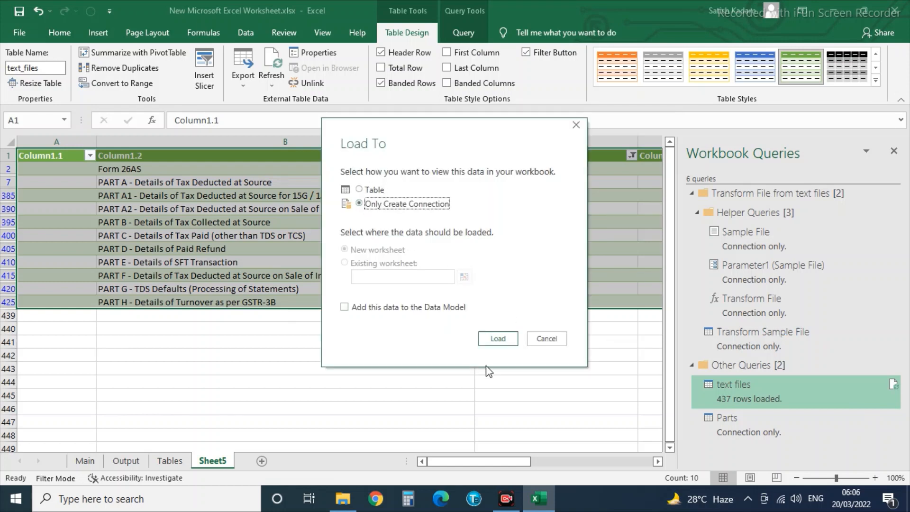
pyautogui.click(499, 340)
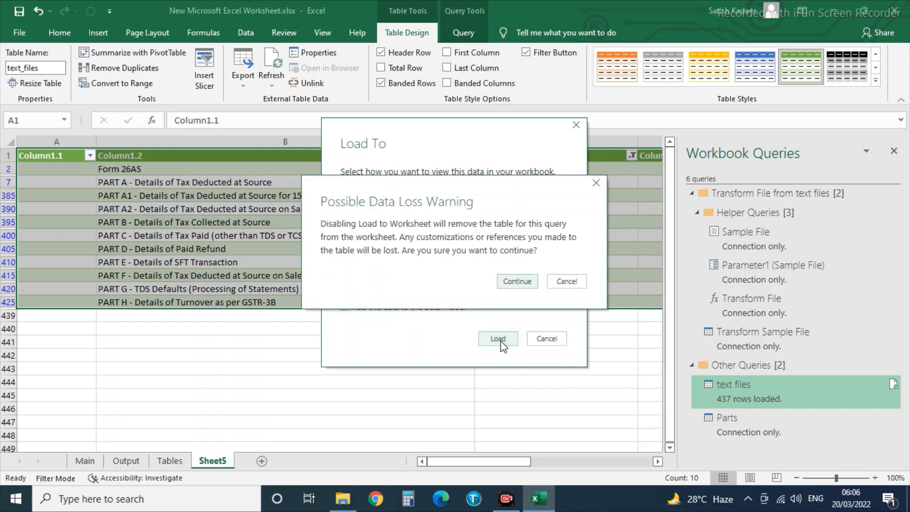
pyautogui.click(522, 283)
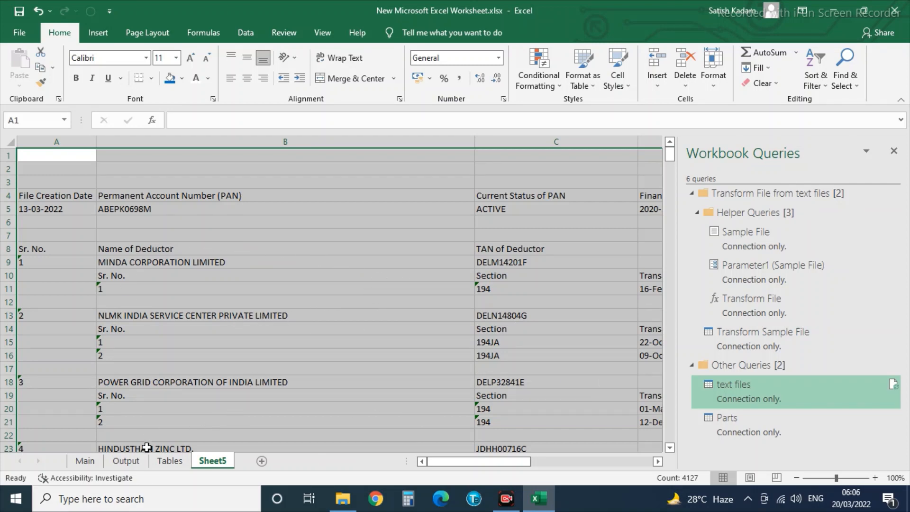
# Permanently delete Sheet5 from the workbook.
pyautogui.rightClick(217, 464)
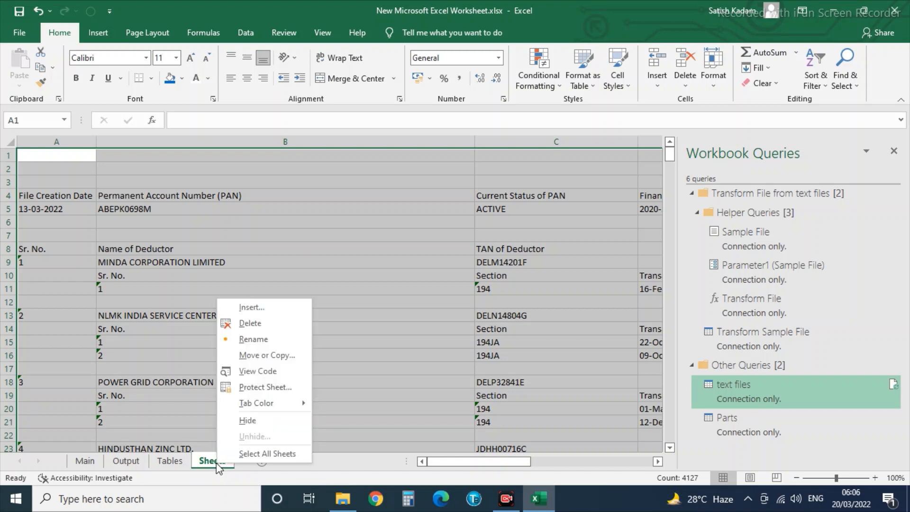
pyautogui.click(243, 322)
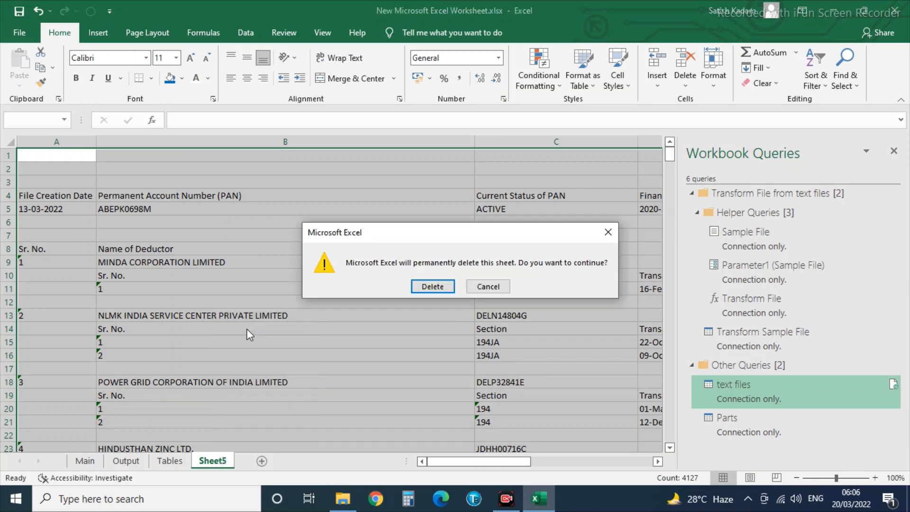
pyautogui.click(433, 287)
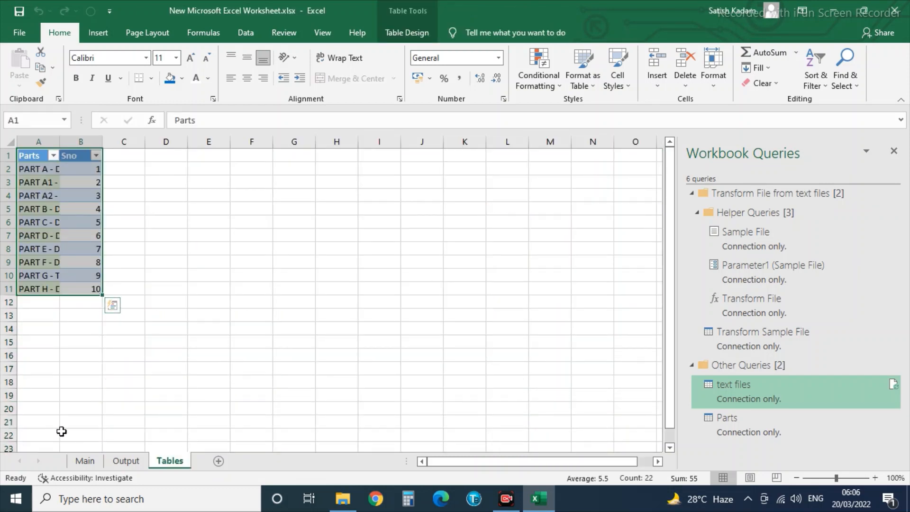
# Widen Tables column A, then copy Assessee's Master from Output A3 into C1.
pyautogui.moveTo(60, 144); pyautogui.dragTo(88, 144)
pyautogui.click(114, 462)
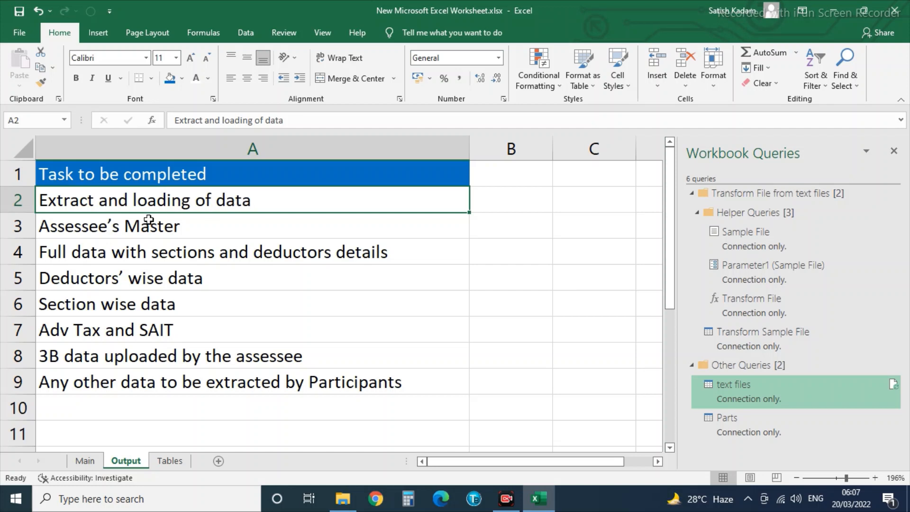
pyautogui.click(88, 229)
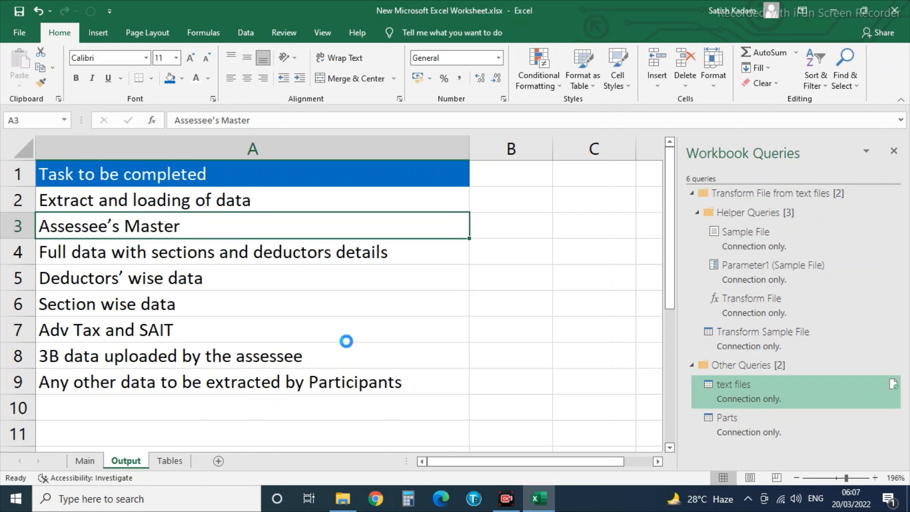
pyautogui.hotkey('ctrl', 'c')
pyautogui.press('Right')
pyautogui.press('Right')
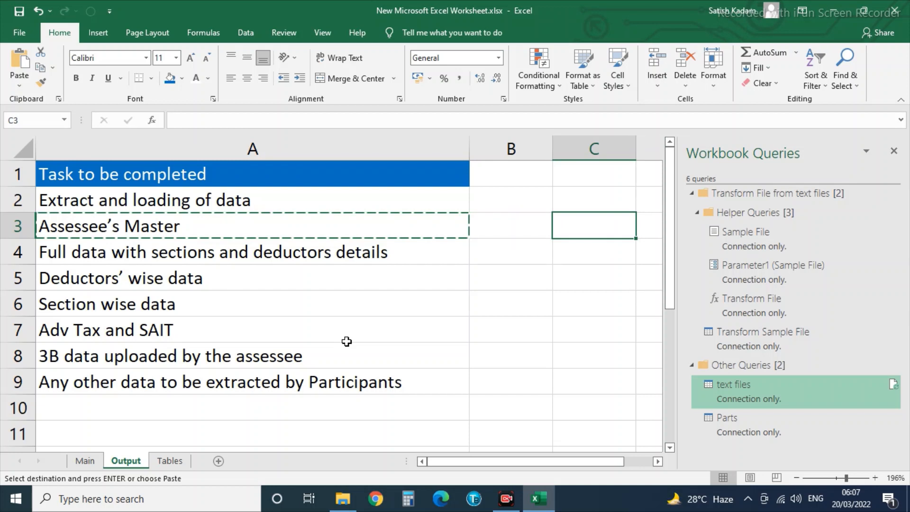
pyautogui.press('Up')
pyautogui.press('Up')
pyautogui.hotkey('ctrl', 'v')
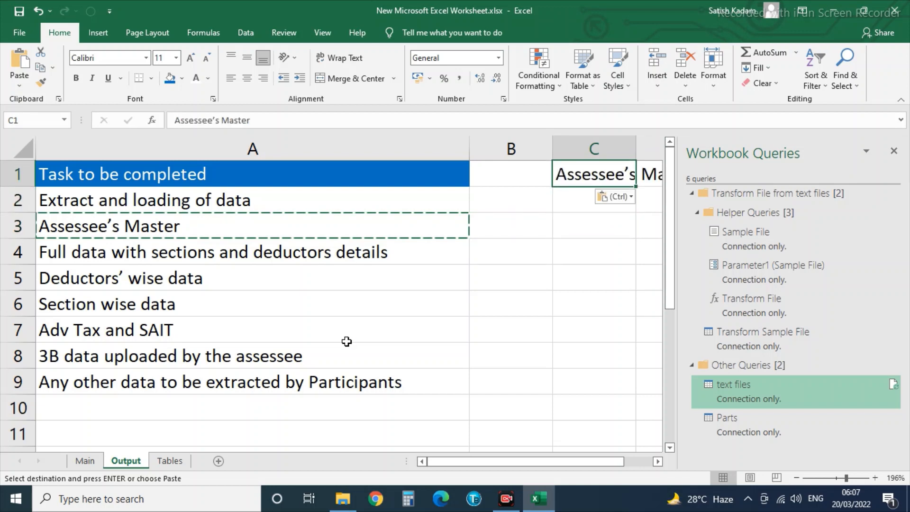
pyautogui.press('Right')
pyautogui.press('Right')
pyautogui.press('Right')
pyautogui.press('Right')
pyautogui.press('Left')
pyautogui.press('Left')
pyautogui.press('Left')
pyautogui.press('Left')
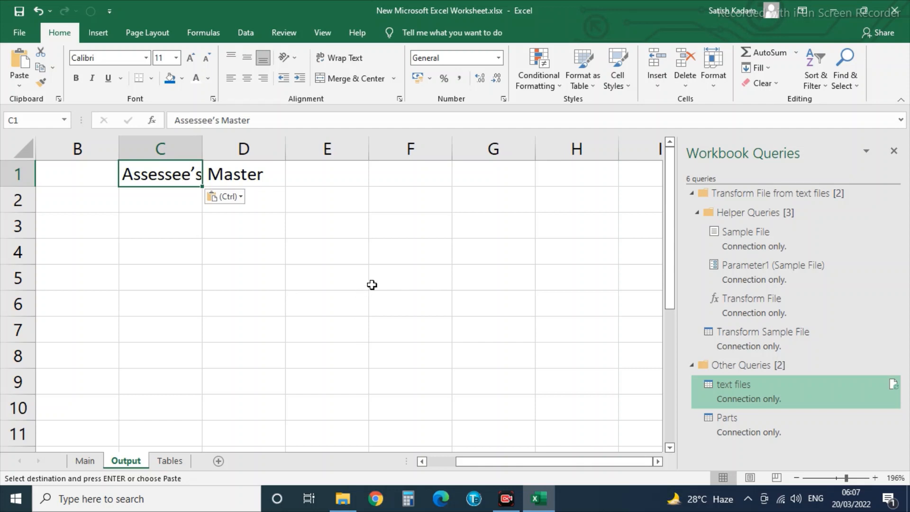
# Create a text files (2) query referencing text files and remove its top 2 rows.
pyautogui.rightClick(754, 385)
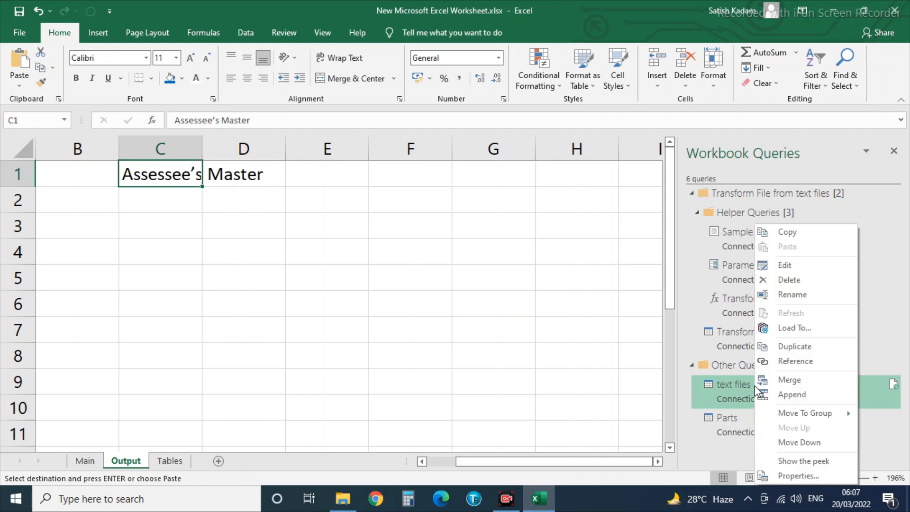
pyautogui.click(795, 363)
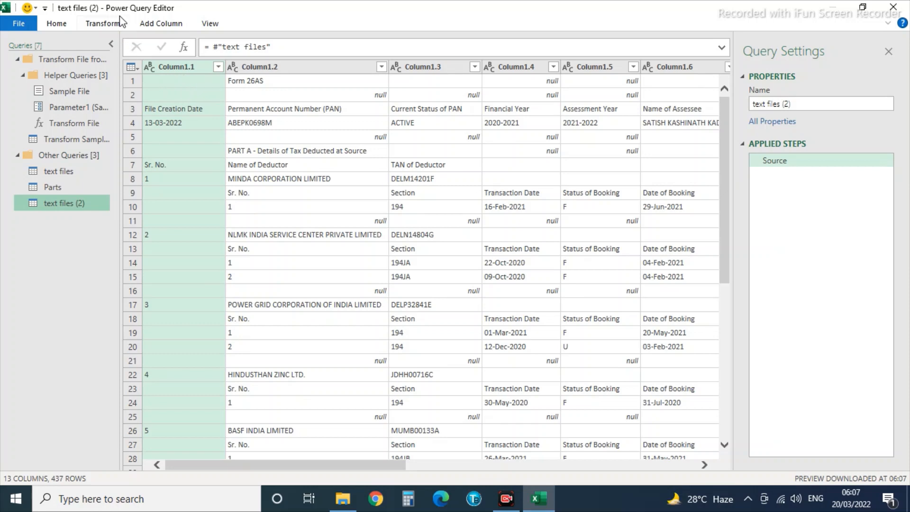
pyautogui.click(101, 25)
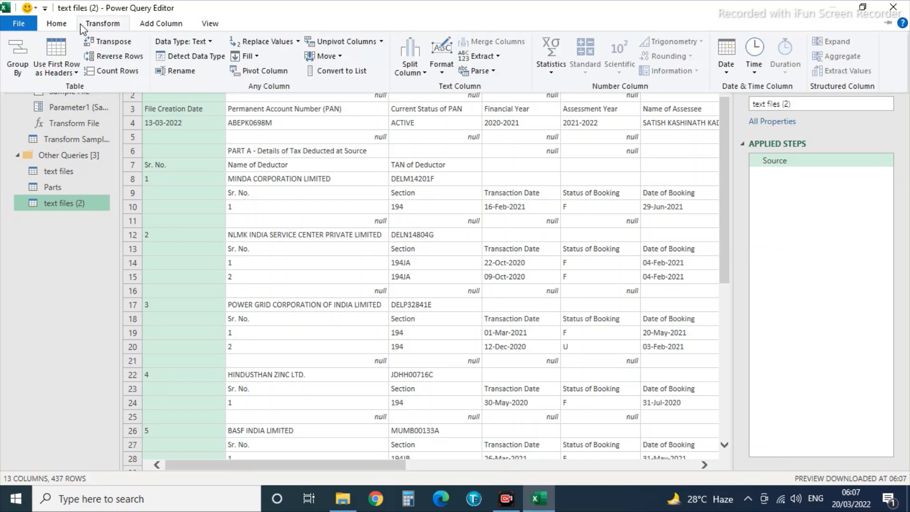
pyautogui.click(60, 24)
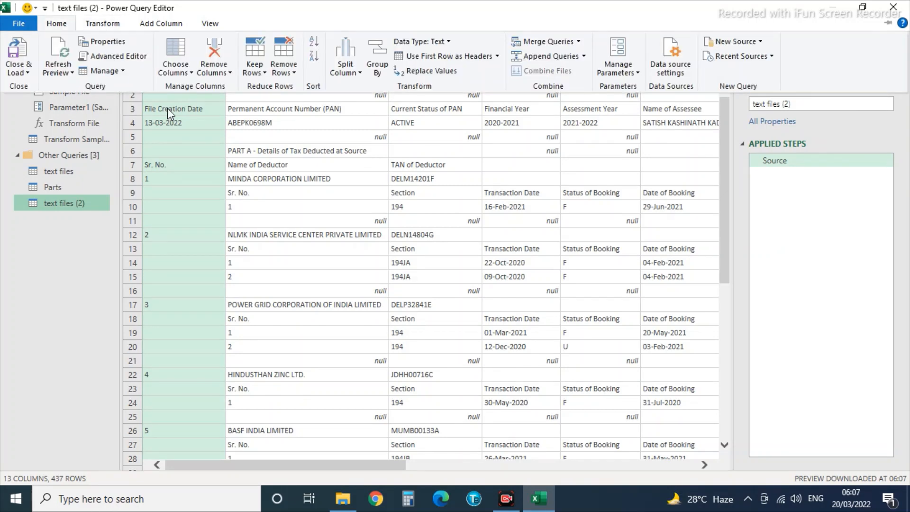
pyautogui.click(284, 70)
pyautogui.click(287, 201)
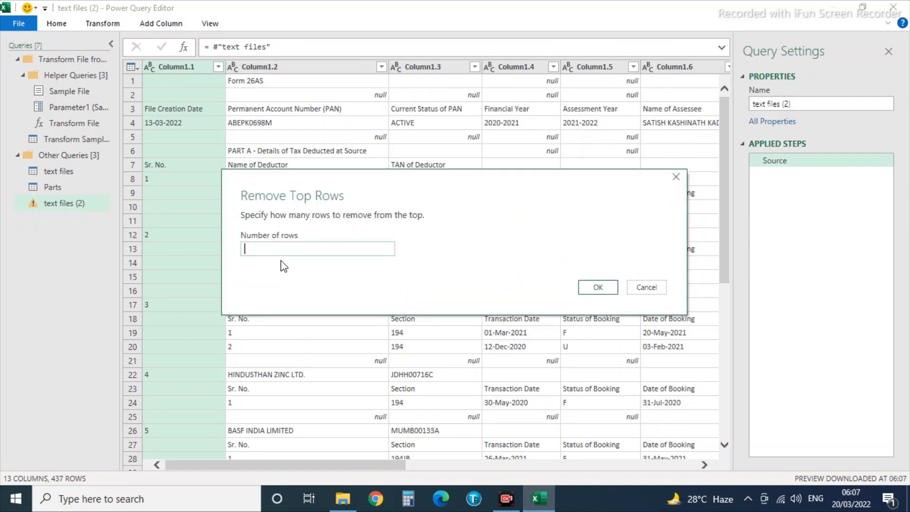
pyautogui.click(598, 288)
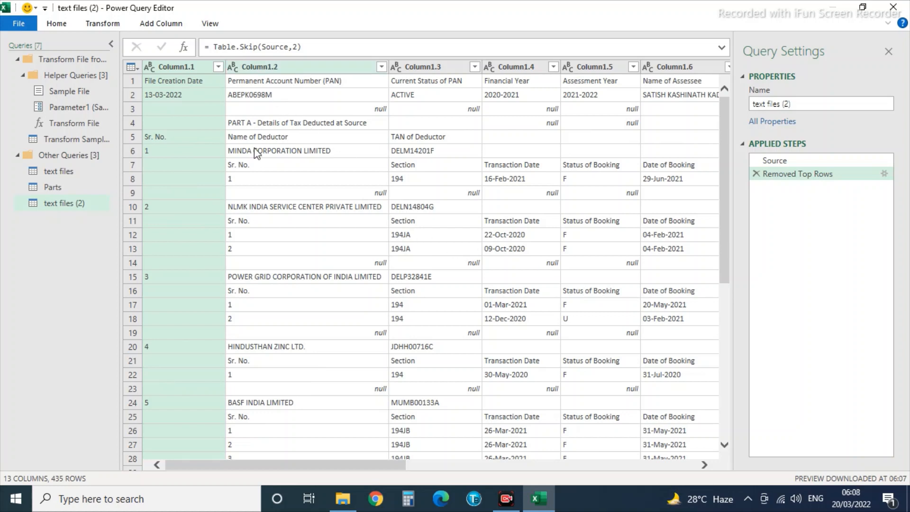
# Keep only the top 2 rows of the text files (2) query.
pyautogui.click(56, 27)
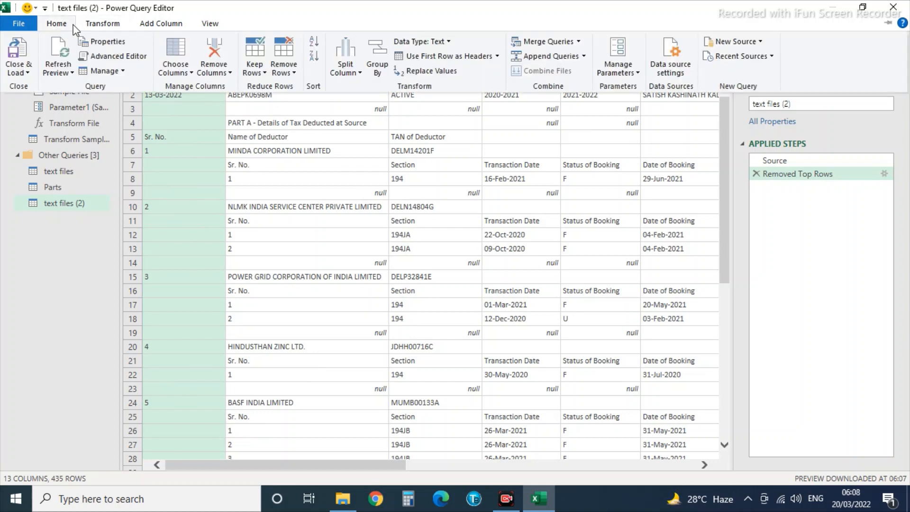
pyautogui.click(255, 74)
pyautogui.click(286, 87)
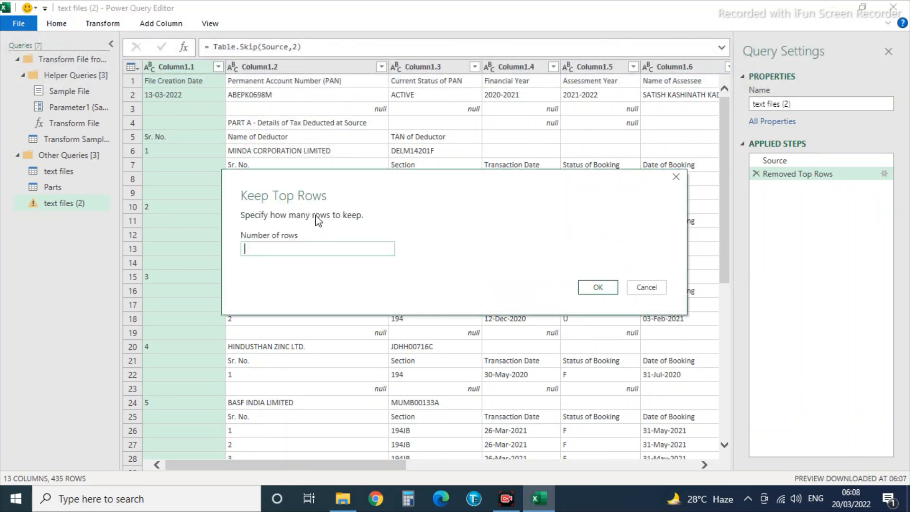
pyautogui.write('2')
pyautogui.click(597, 293)
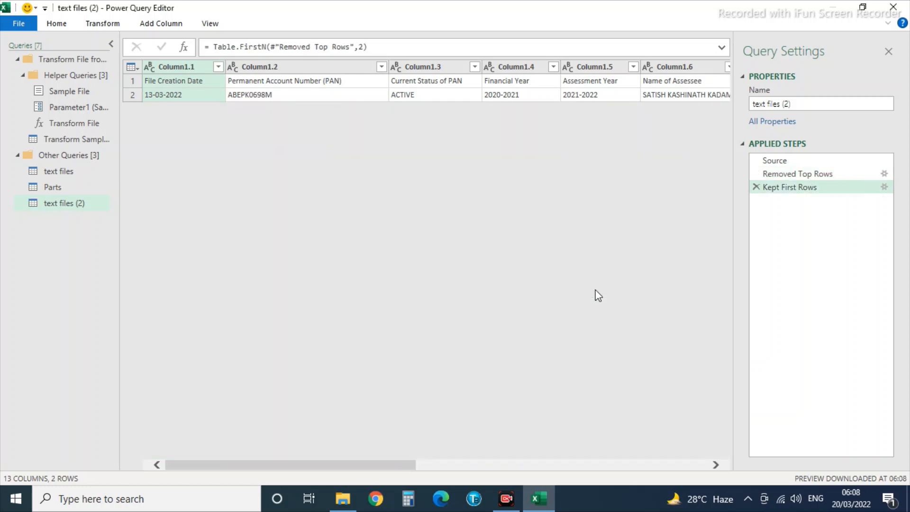
# Transpose the two header/value rows into a 13-row assessee field–value list.
pyautogui.click(184, 86)
pyautogui.press('Right')
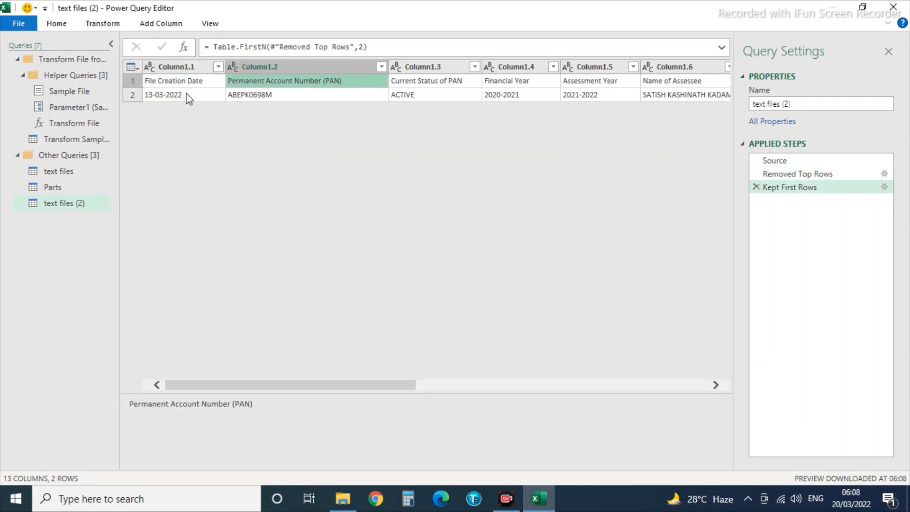
pyautogui.press('Right')
pyautogui.press('Right')
pyautogui.press('Right')
pyautogui.press('Right')
pyautogui.press('Right')
pyautogui.press('Right')
pyautogui.press('Right')
pyautogui.press('Right')
pyautogui.press('Right')
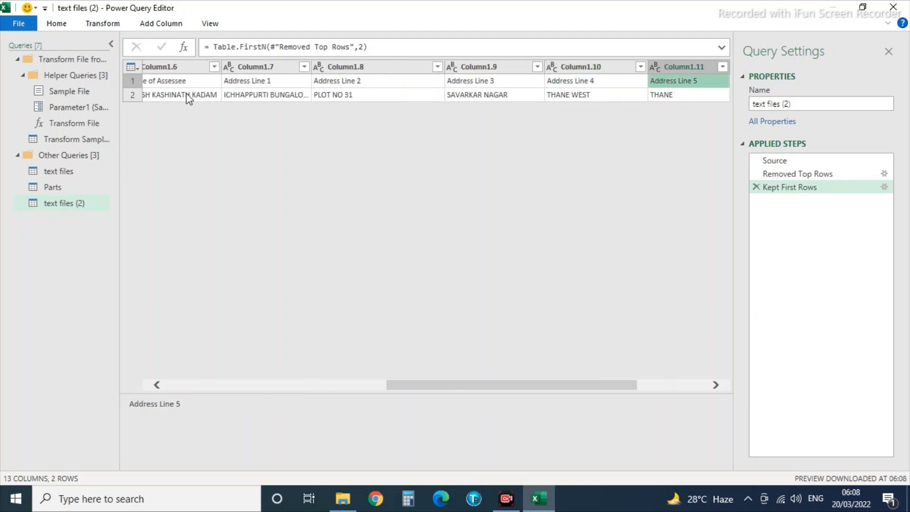
pyautogui.press('Right')
pyautogui.press('Right')
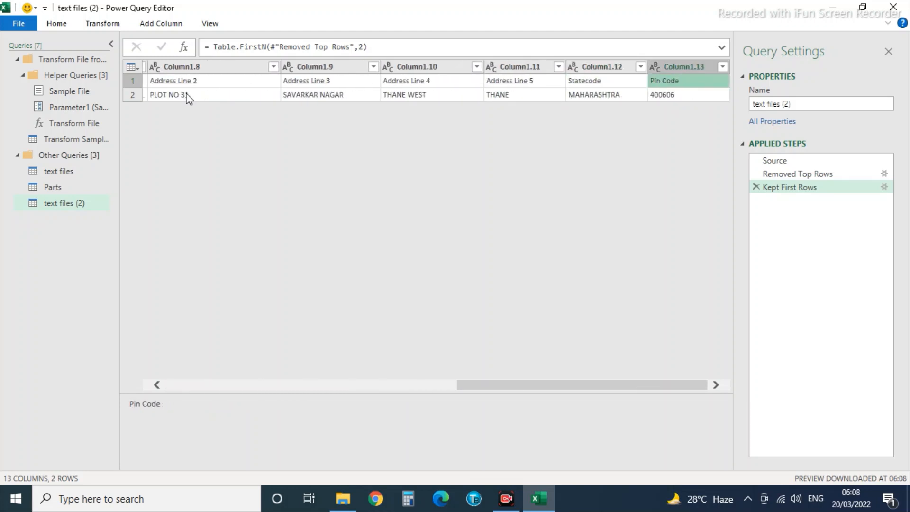
pyautogui.press('Left')
pyautogui.press('Left')
pyautogui.press('Left')
pyautogui.press('Left')
pyautogui.press('Left')
pyautogui.press('Left')
pyautogui.press('Left')
pyautogui.press('Left')
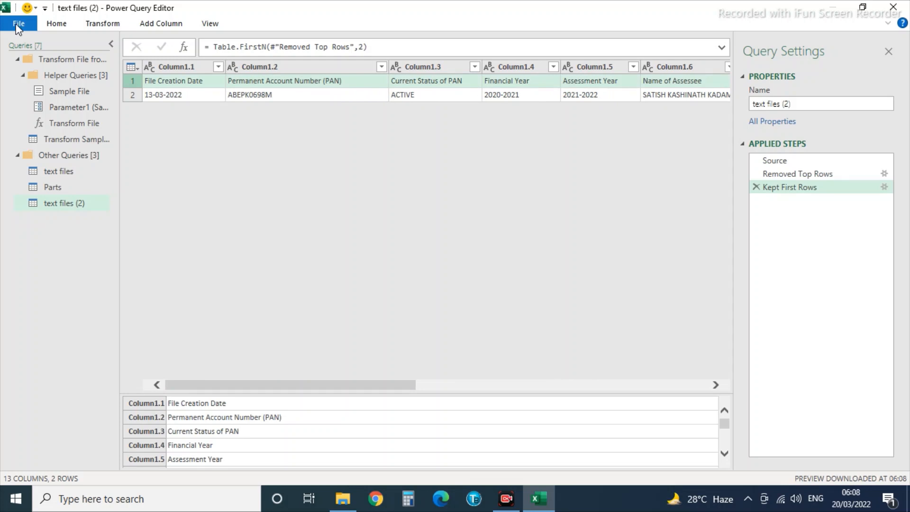
pyautogui.click(88, 28)
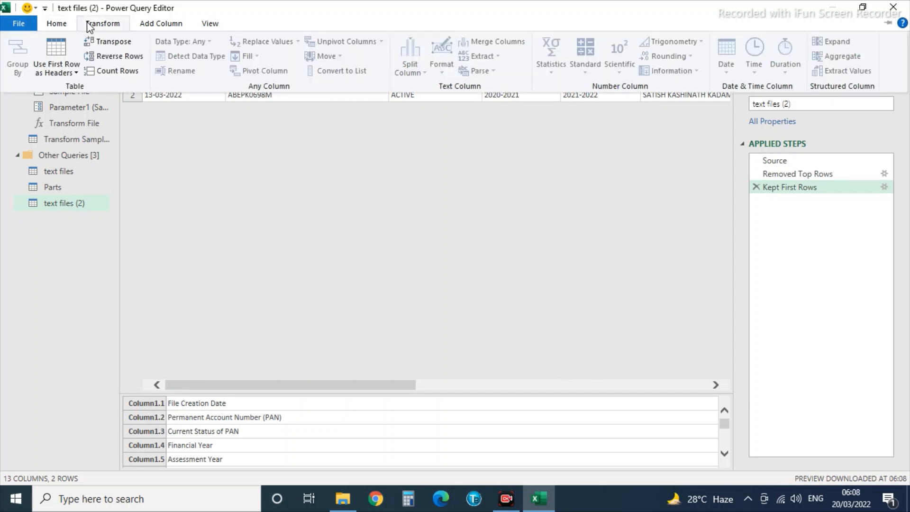
pyautogui.click(100, 40)
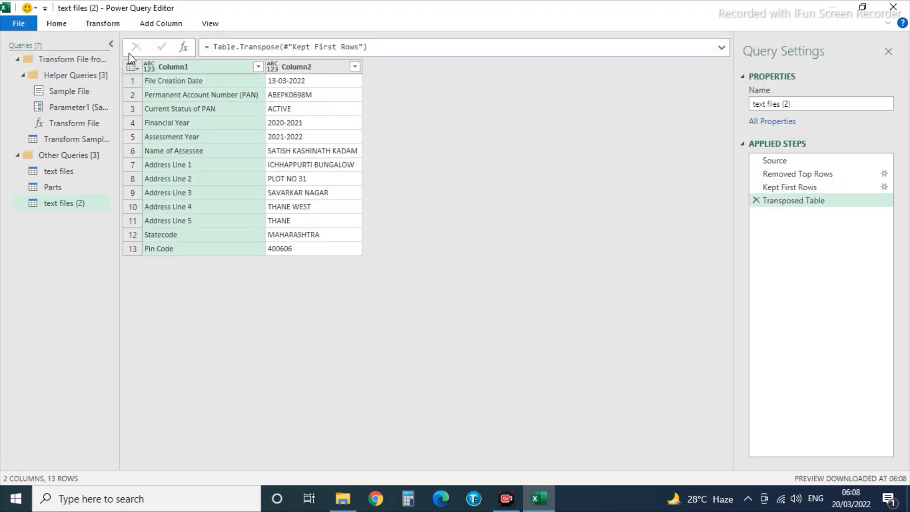
pyautogui.click(21, 25)
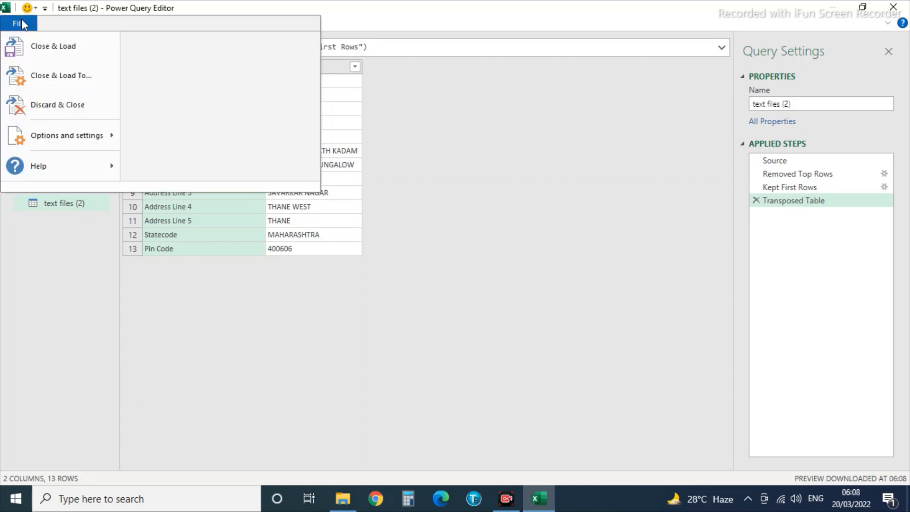
# Load the text files (2) query as a table at cell $C$3 on the existing sheet, then zoom to 100%.
pyautogui.click(47, 79)
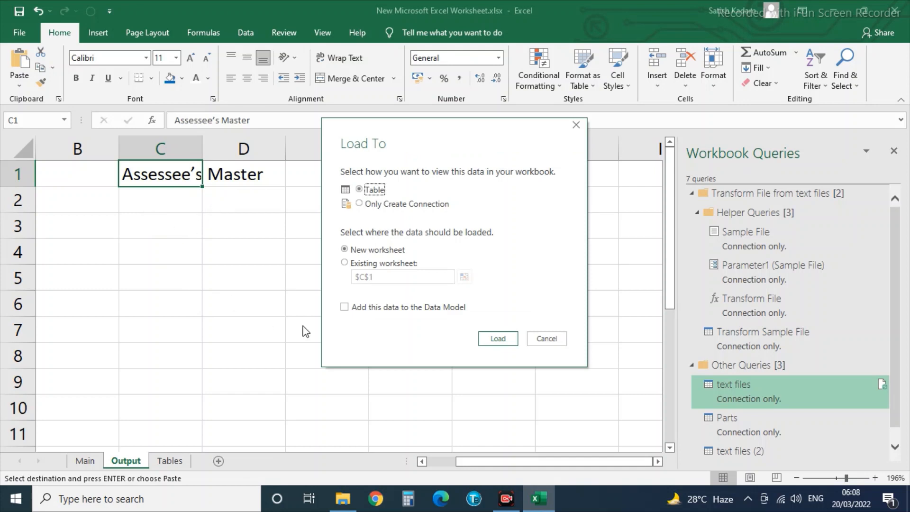
pyautogui.click(352, 268)
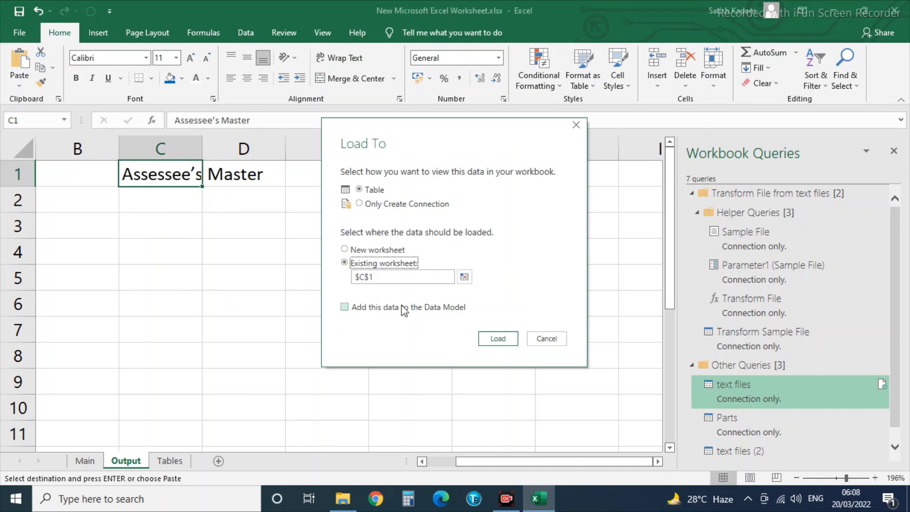
pyautogui.click(465, 276)
pyautogui.click(158, 221)
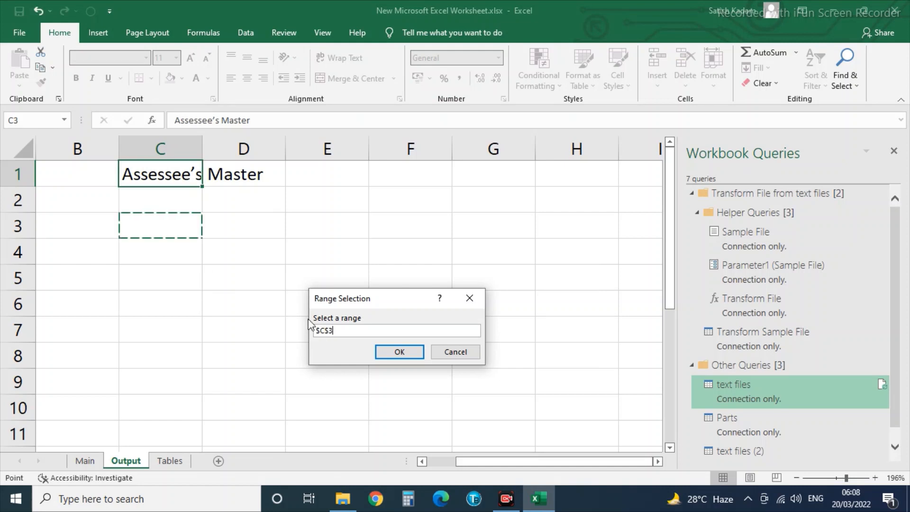
pyautogui.click(400, 352)
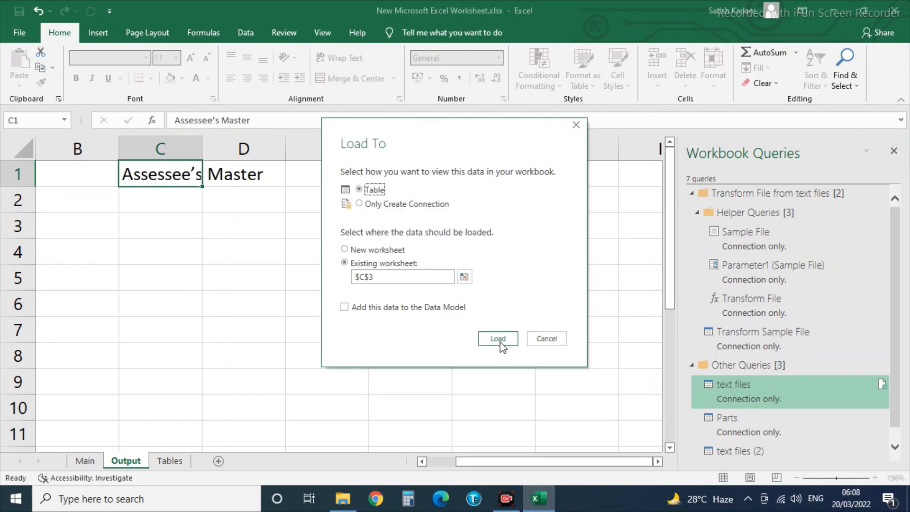
pyautogui.click(503, 339)
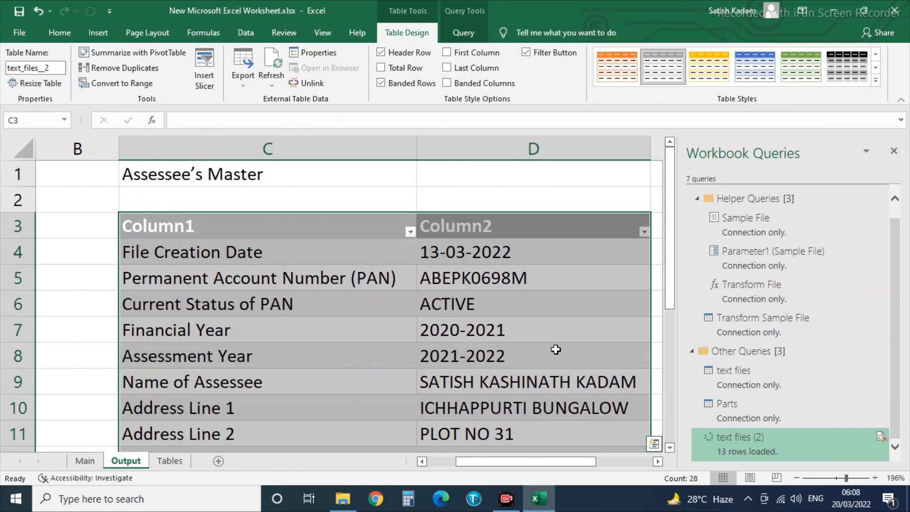
pyautogui.moveTo(848, 479); pyautogui.dragTo(839, 481)
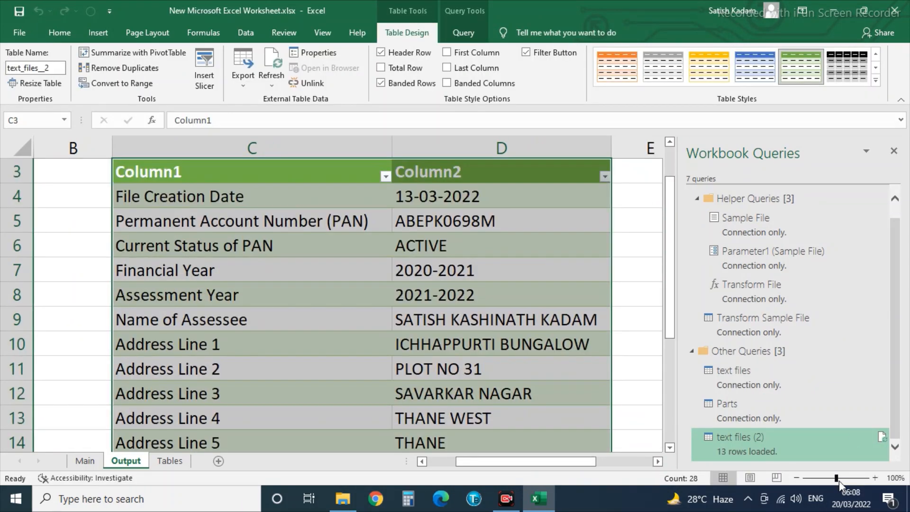
pyautogui.click(417, 423)
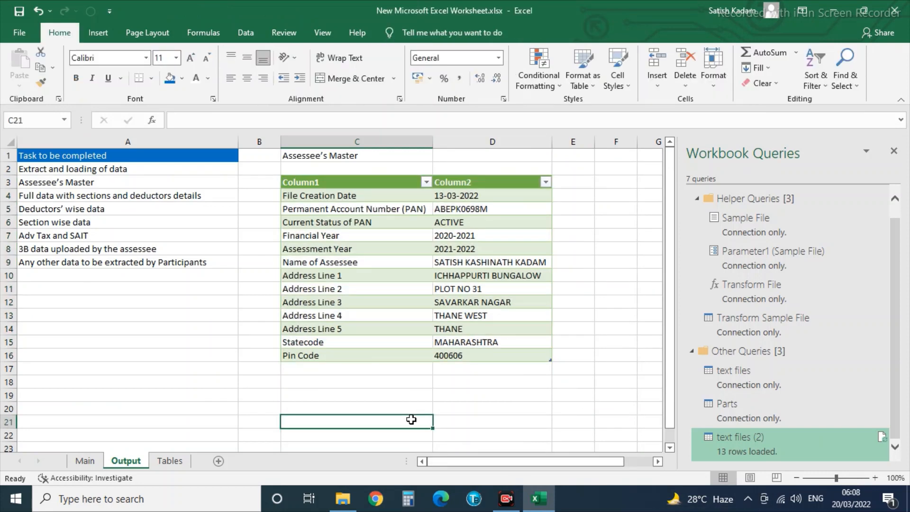
# Enter the heading 'Full data with sections and deductors details' in F1 and open the text files query.
pyautogui.click(506, 505)
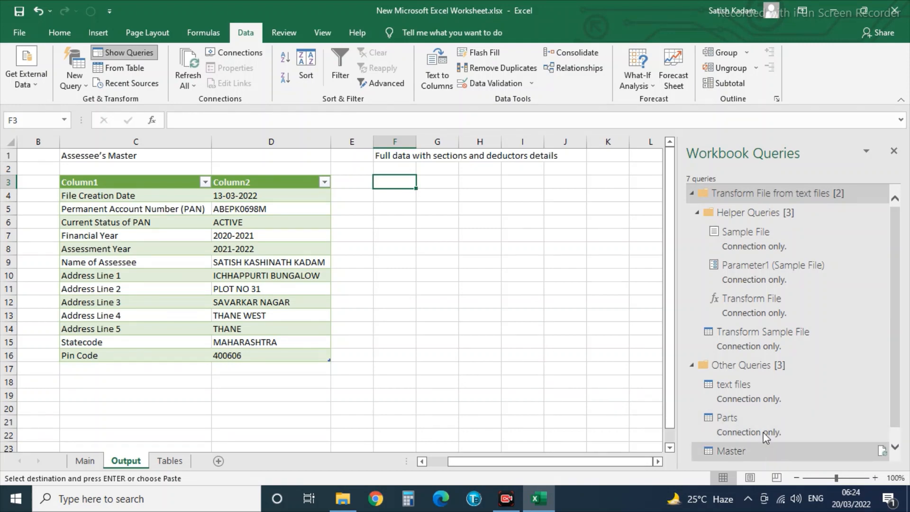
pyautogui.doubleClick(738, 392)
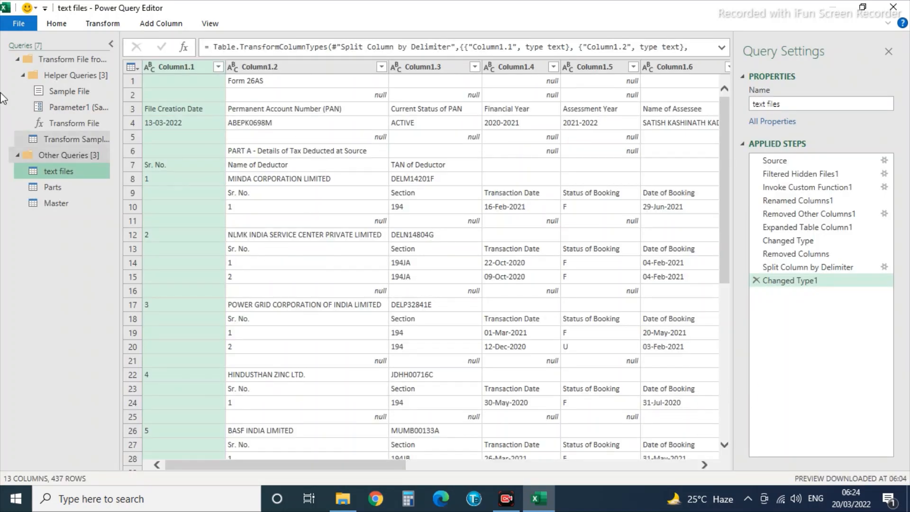
# Merge the text files query with the Parts table, matching Column1.2 to the Parts column.
pyautogui.click(54, 25)
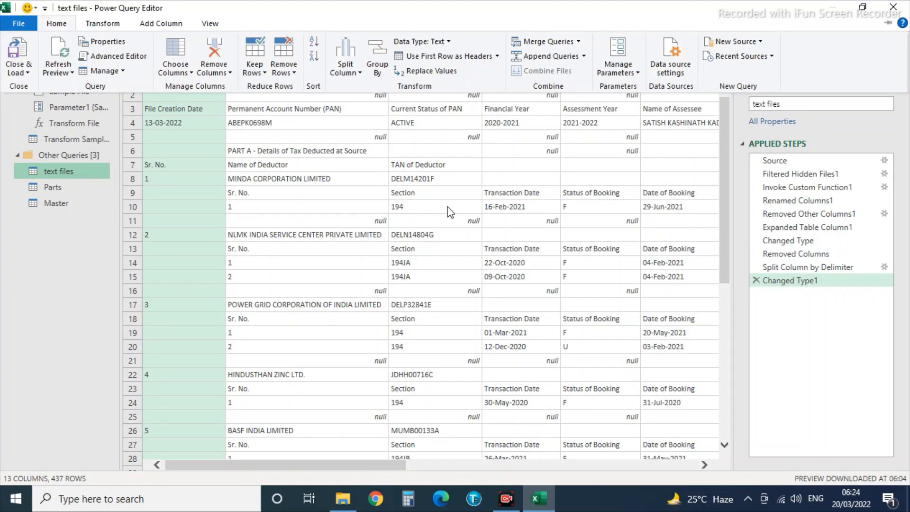
pyautogui.click(561, 45)
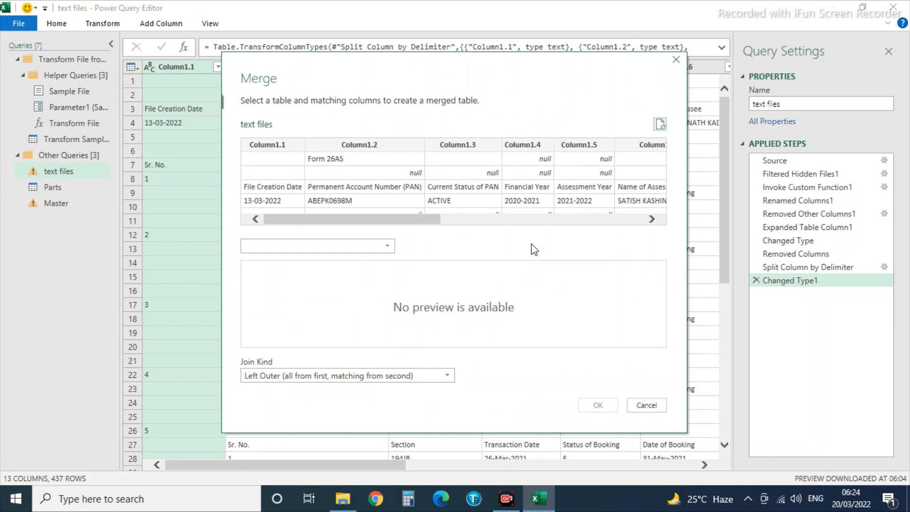
pyautogui.click(251, 246)
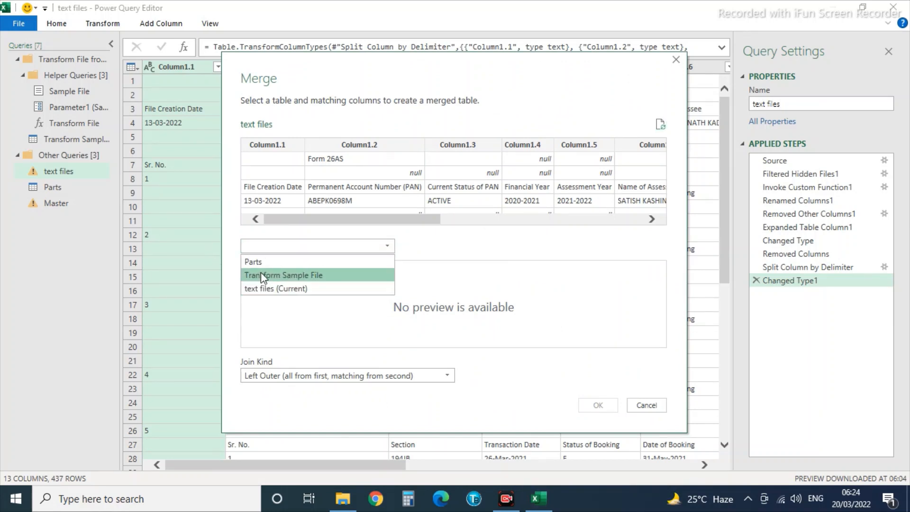
pyautogui.click(259, 259)
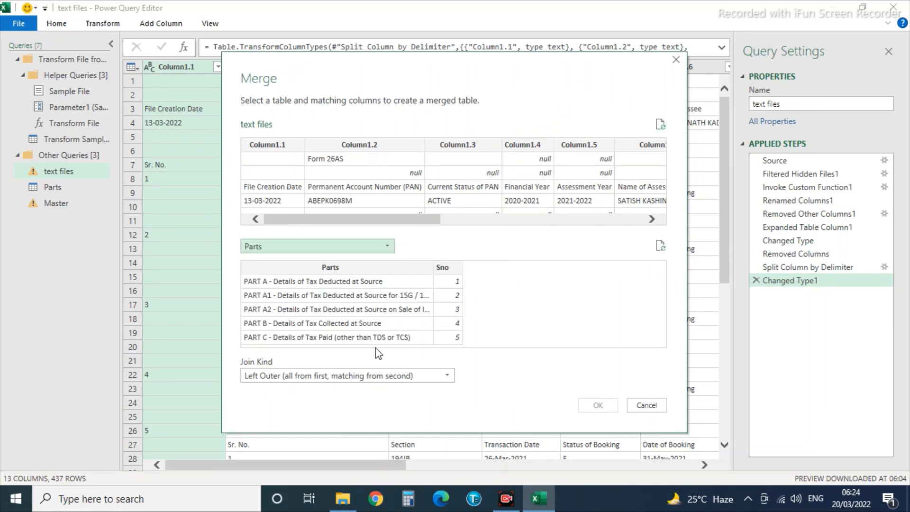
pyautogui.click(380, 145)
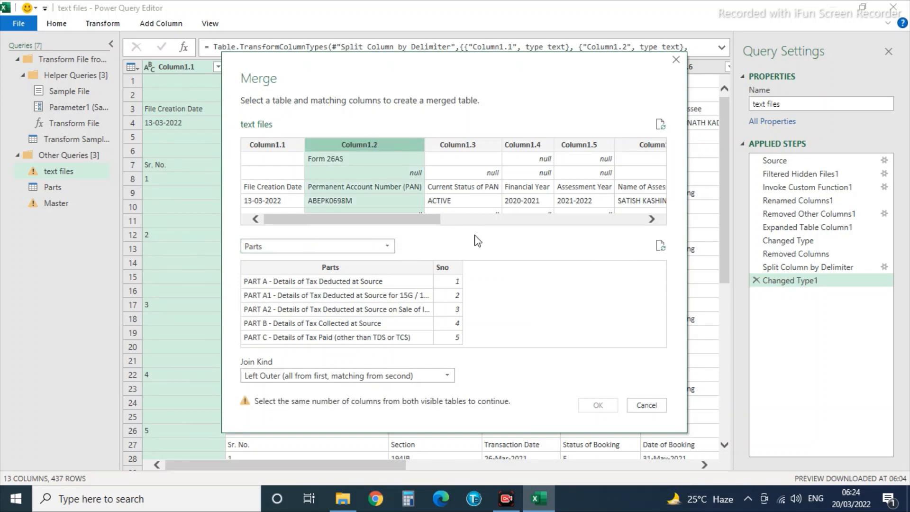
pyautogui.click(343, 270)
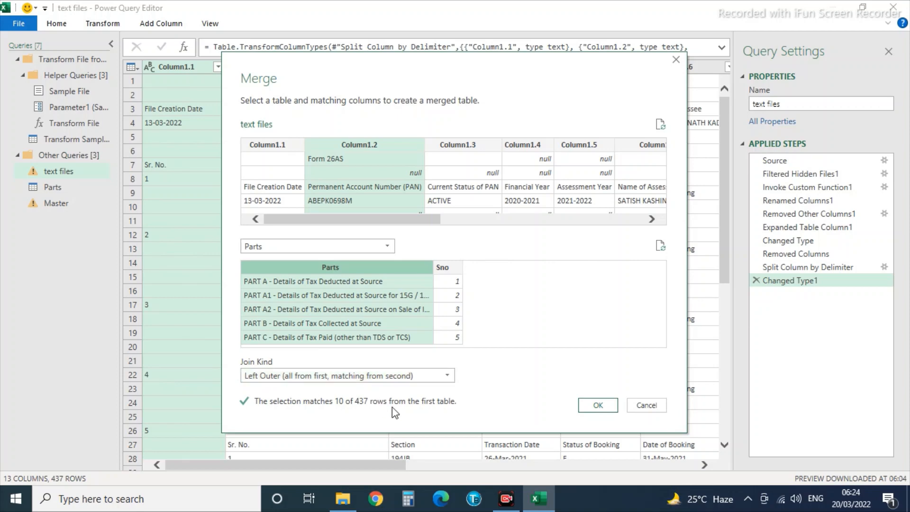
pyautogui.click(604, 408)
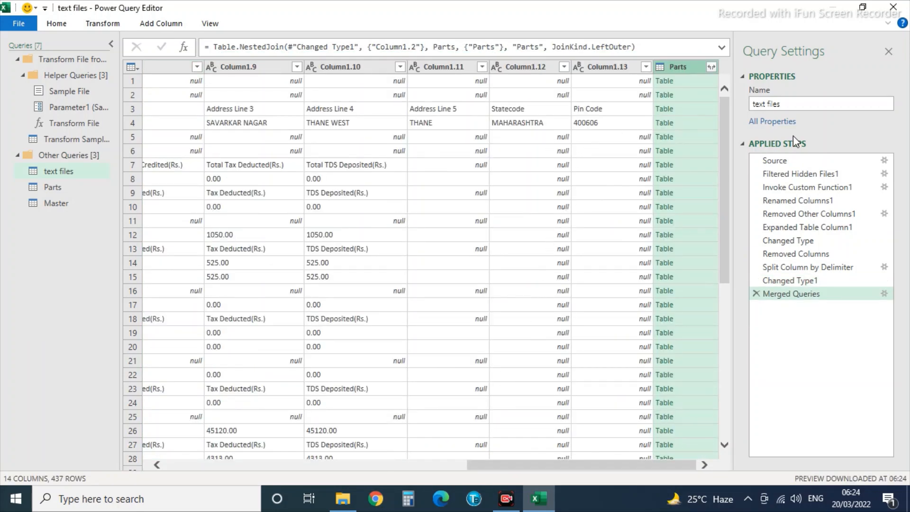
# Expand only Sno from the merged Parts column and fill Parts.Sno down through the data.
pyautogui.click(712, 67)
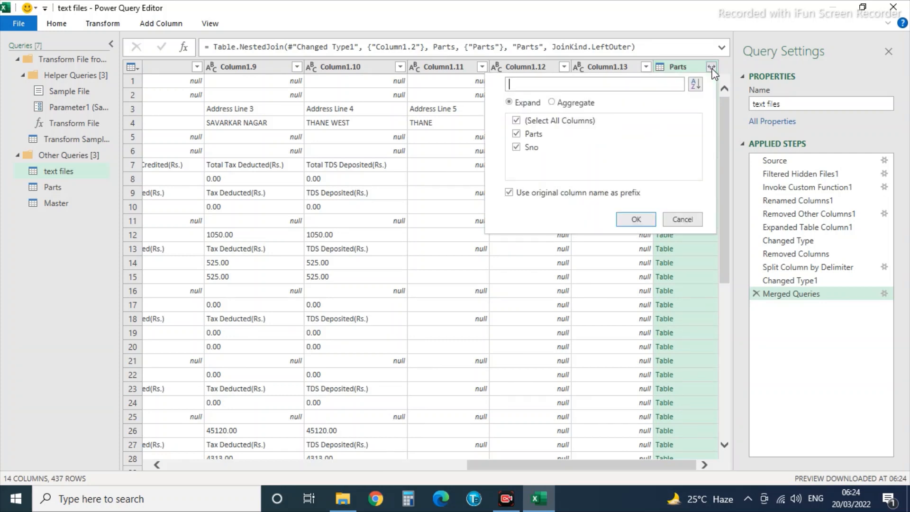
pyautogui.click(516, 121)
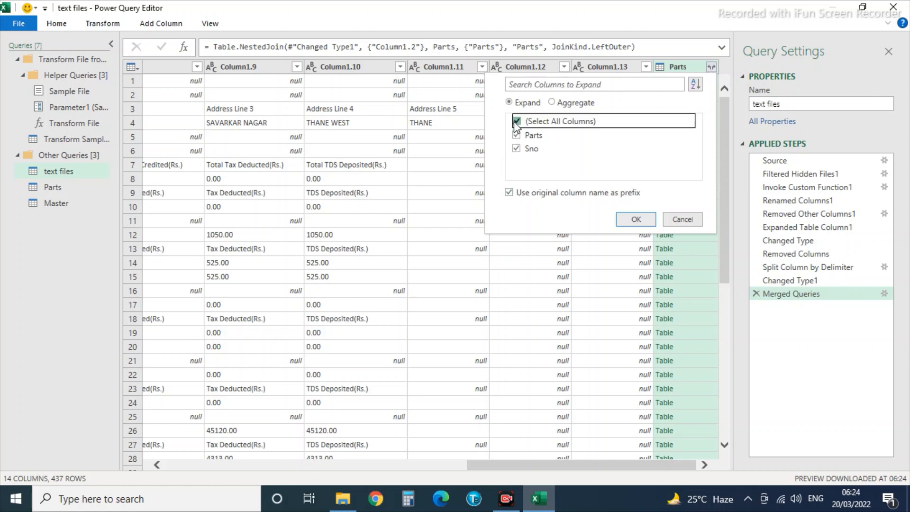
pyautogui.click(517, 149)
pyautogui.click(636, 219)
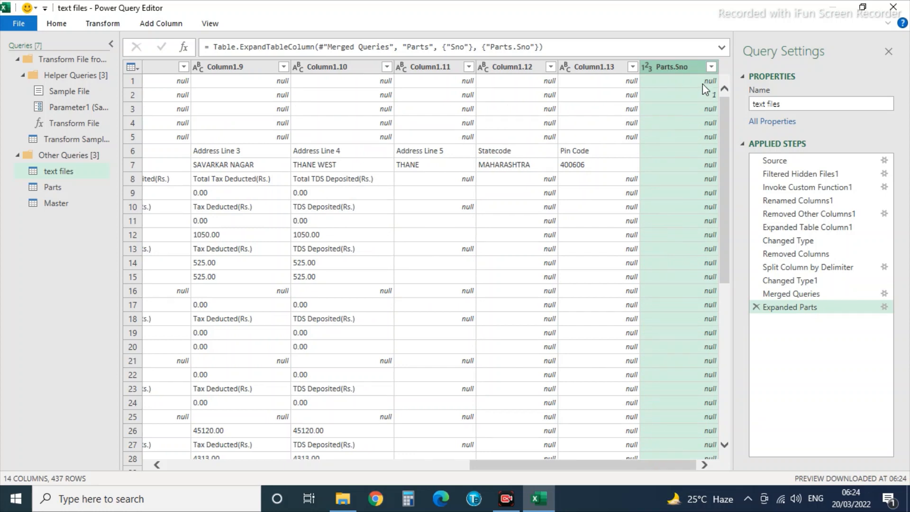
pyautogui.rightClick(676, 65)
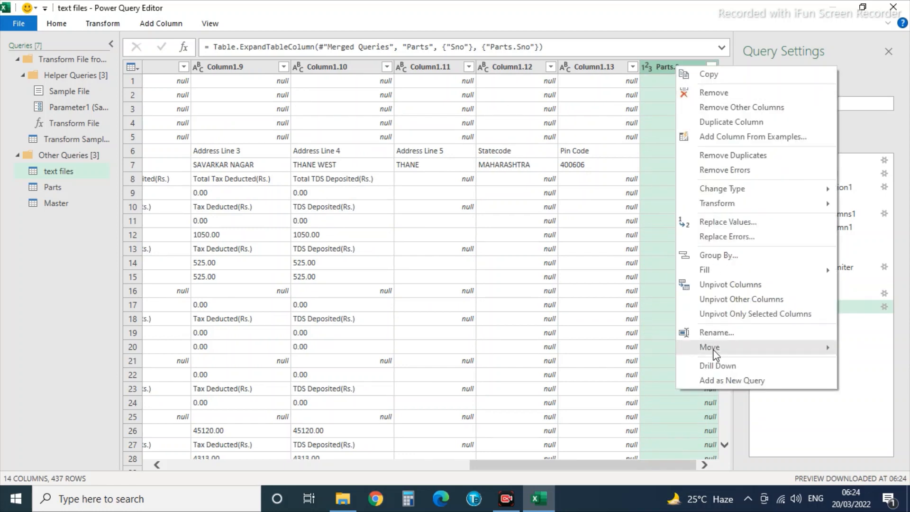
pyautogui.moveTo(715, 355)
pyautogui.moveTo(704, 270)
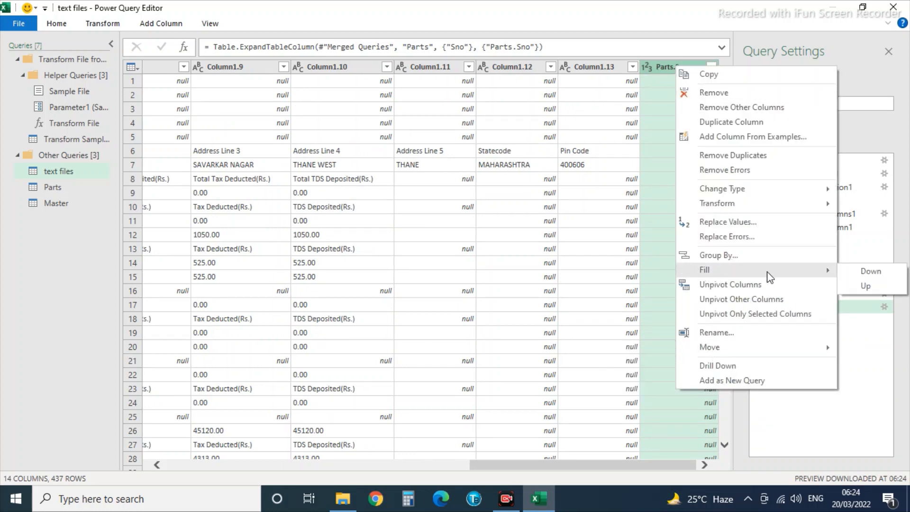
pyautogui.click(876, 274)
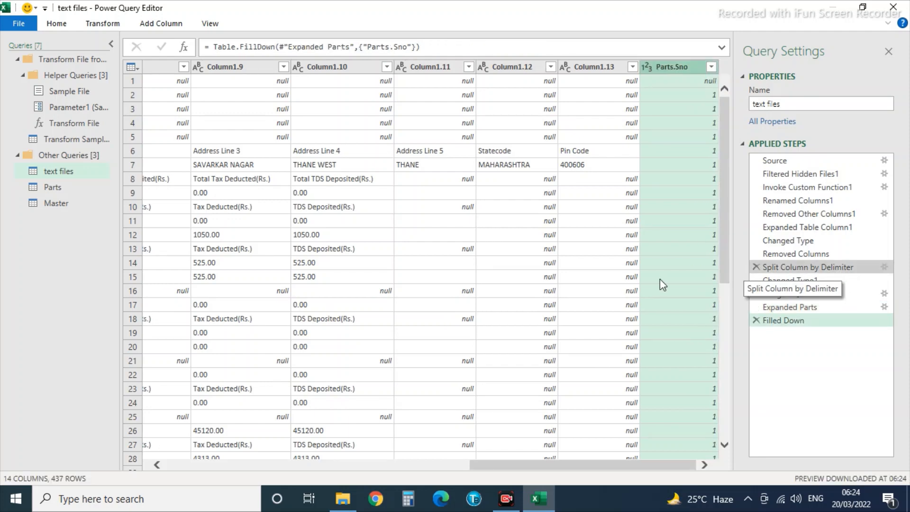
pyautogui.click(18, 24)
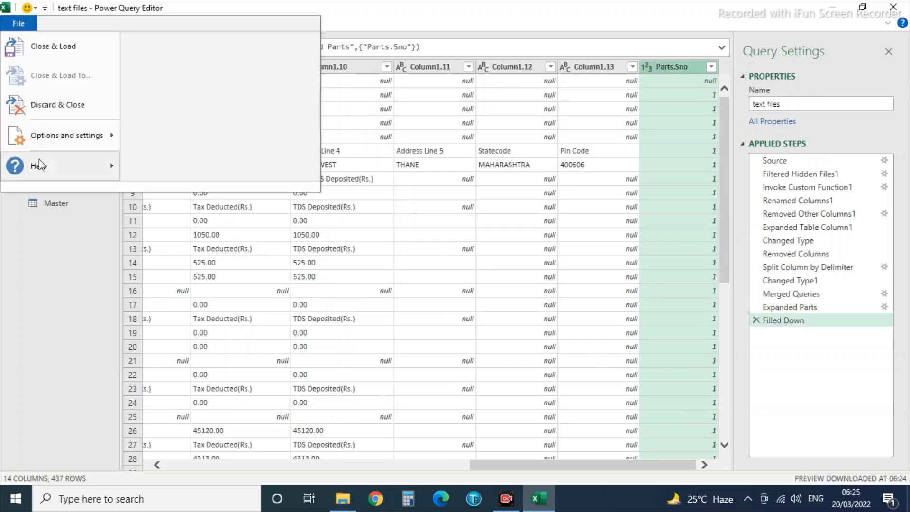
# Close & Load to save the Parts.Sno changes, then create a reference query text files (2).
pyautogui.click(50, 46)
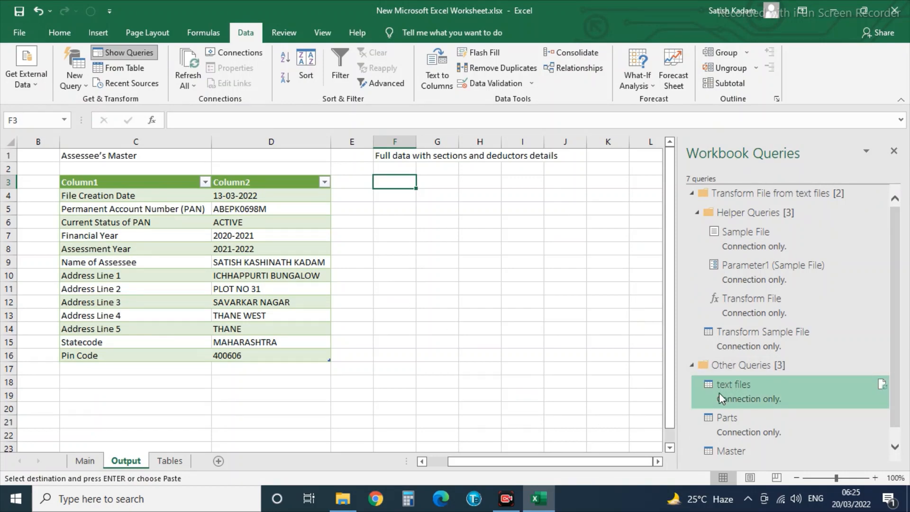
pyautogui.moveTo(732, 392)
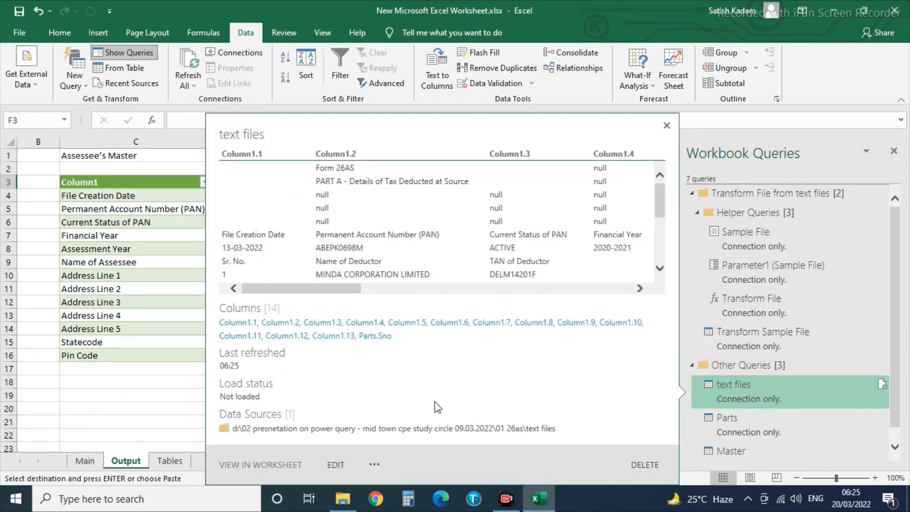
pyautogui.click(666, 125)
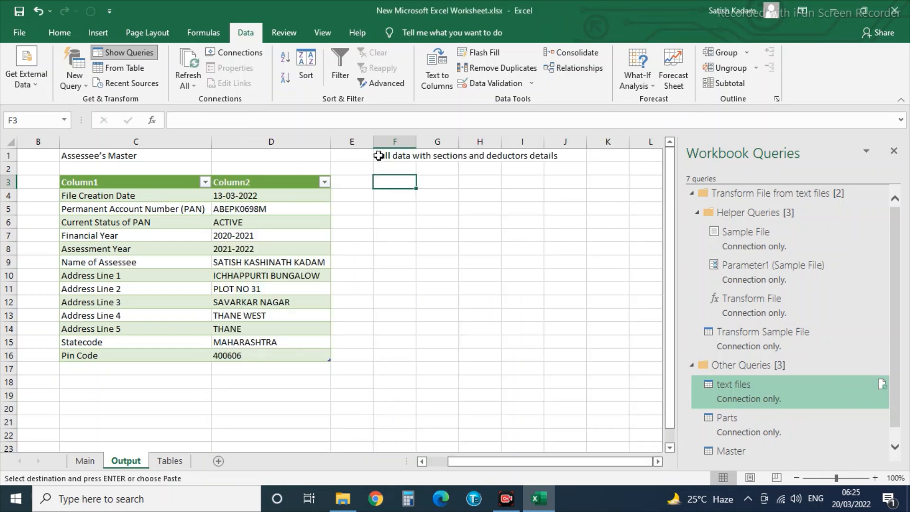
pyautogui.click(378, 155)
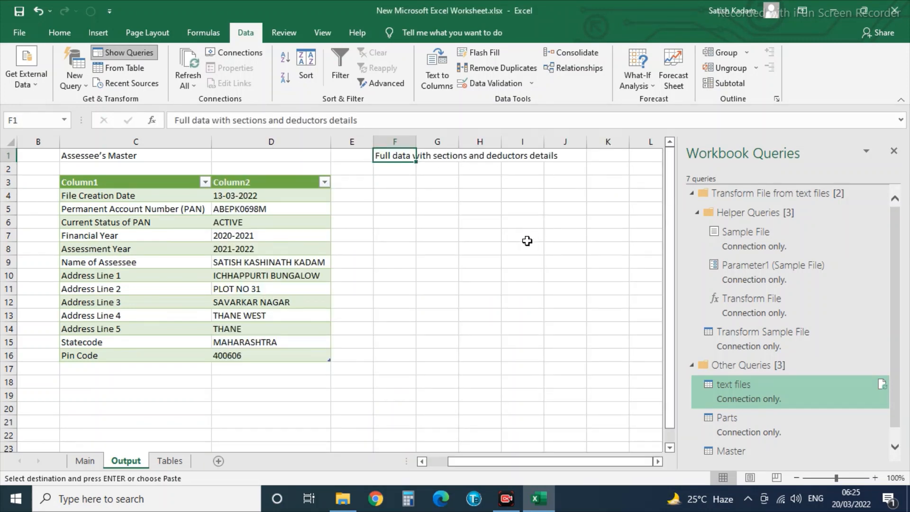
pyautogui.click(394, 182)
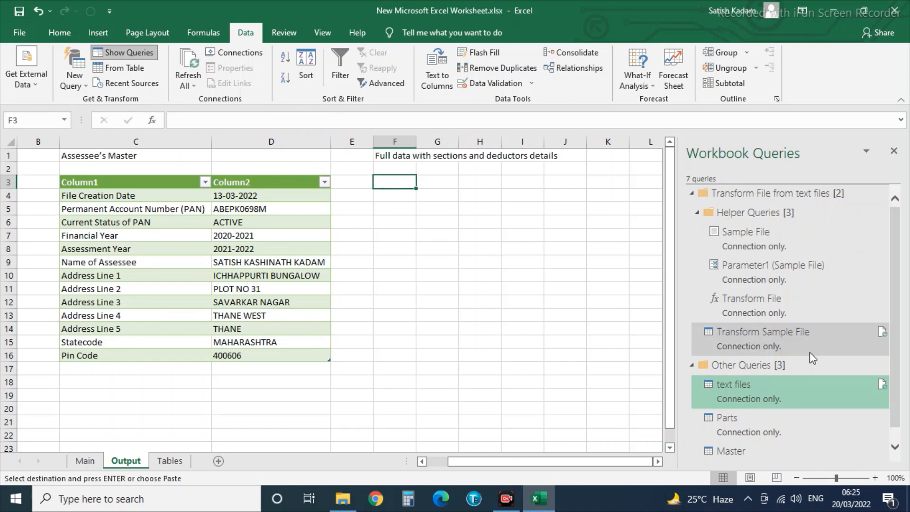
pyautogui.rightClick(743, 400)
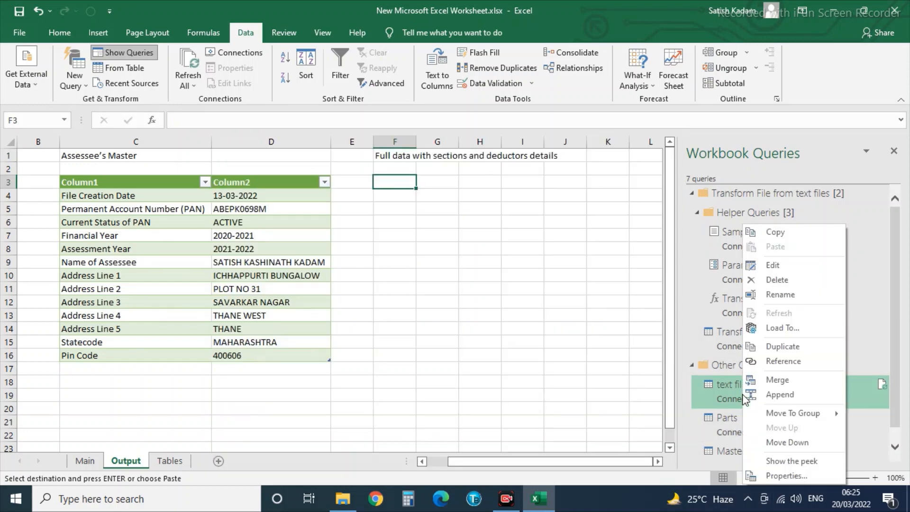
pyautogui.click(780, 363)
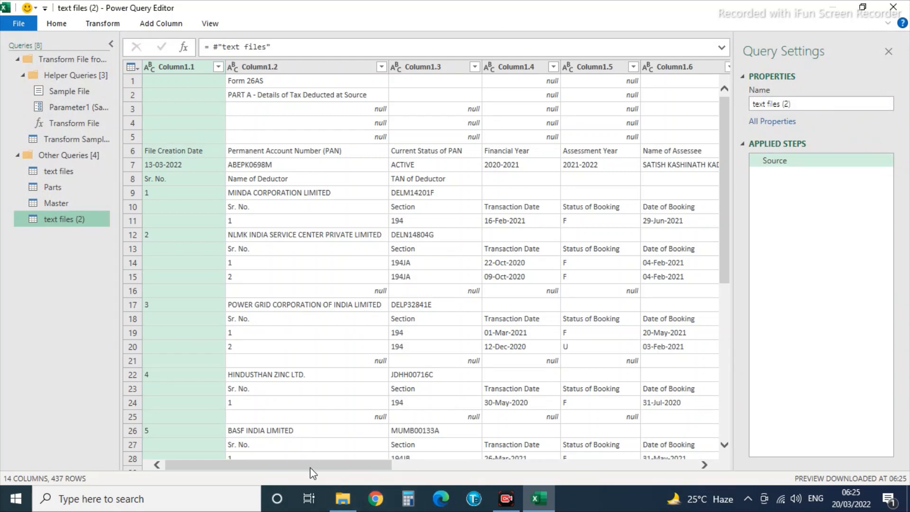
# Filter the table to keep only rows where Parts.Sno equals 1.
pyautogui.moveTo(312, 469); pyautogui.dragTo(699, 467)
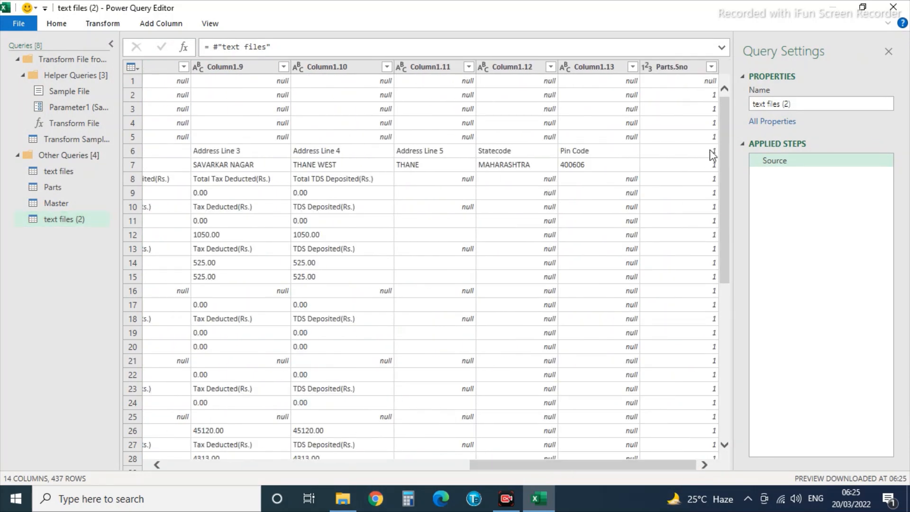
pyautogui.click(711, 66)
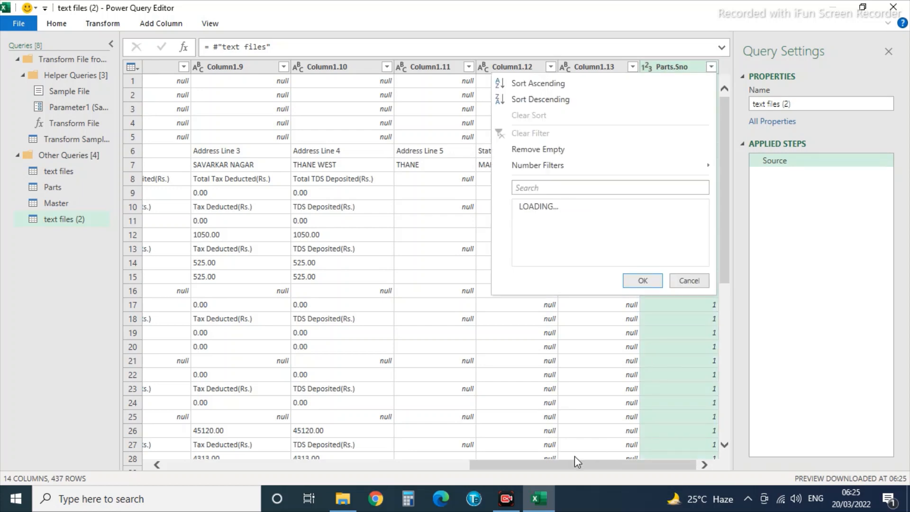
pyautogui.moveTo(550, 166)
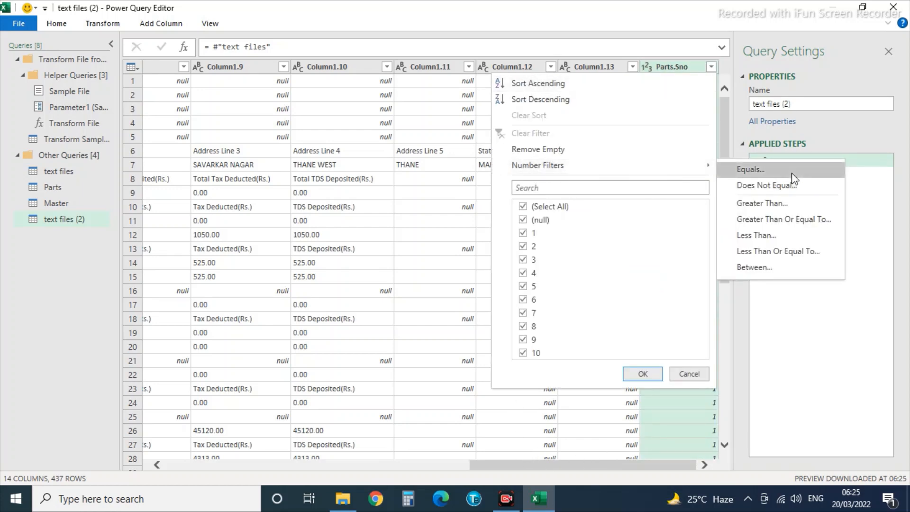
pyautogui.click(745, 169)
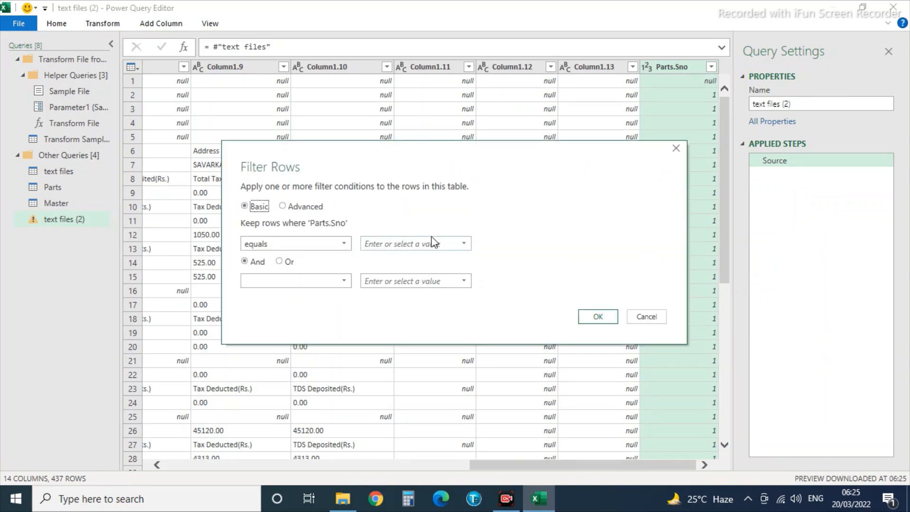
pyautogui.click(380, 244)
pyautogui.write('1')
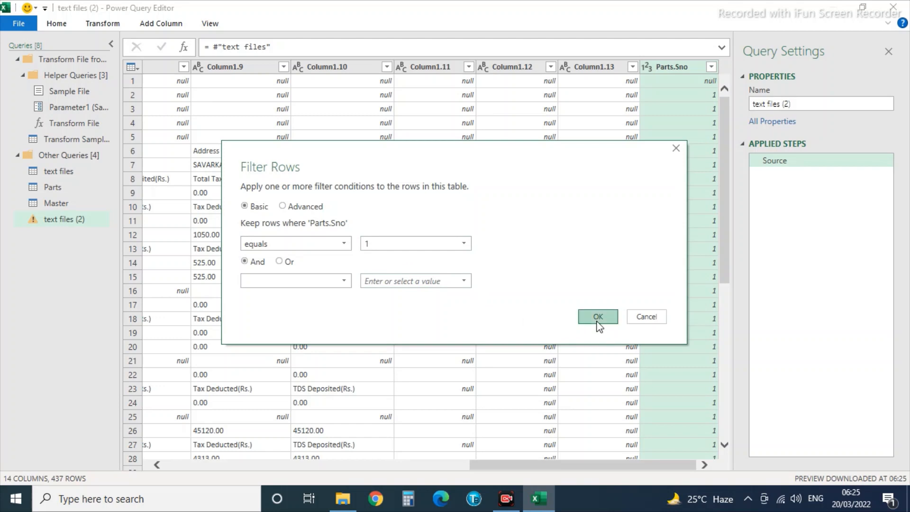
pyautogui.click(598, 317)
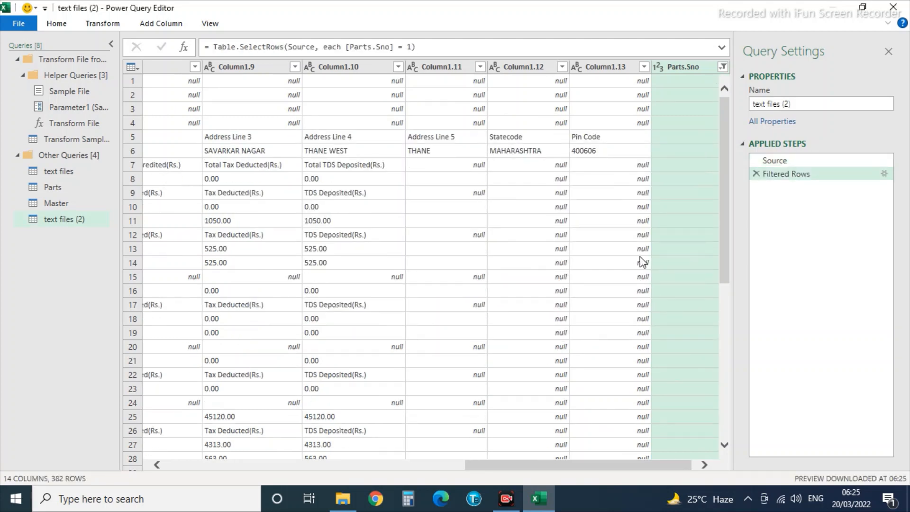
pyautogui.click(521, 247)
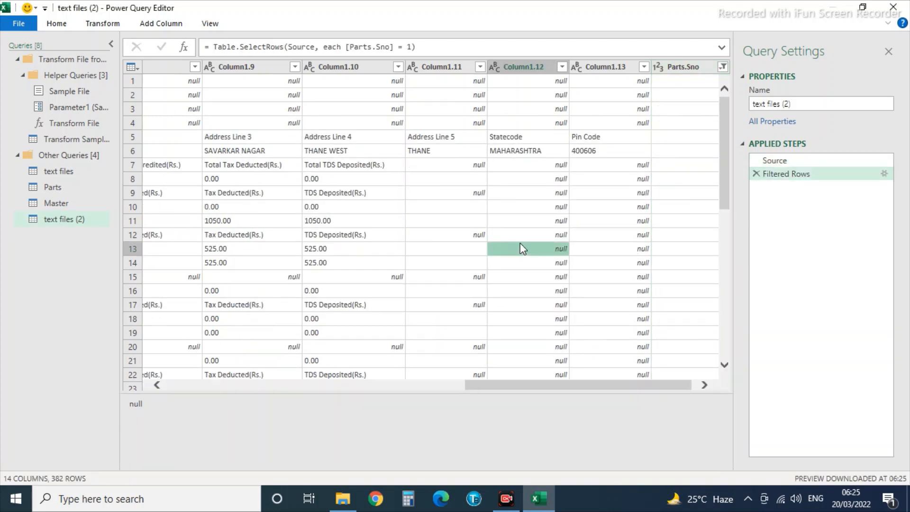
pyautogui.press('Left')
pyautogui.press('Left')
pyautogui.press('Left')
pyautogui.press('Left')
pyautogui.press('Left')
pyautogui.press('Left')
pyautogui.press('Left')
pyautogui.press('Left')
pyautogui.press('Left')
pyautogui.press('Left')
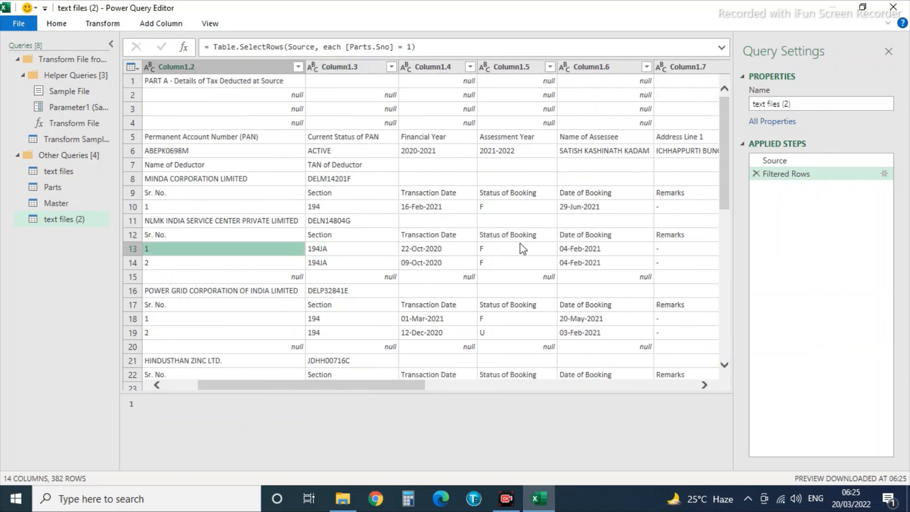
pyautogui.press('Left')
pyautogui.press('Left')
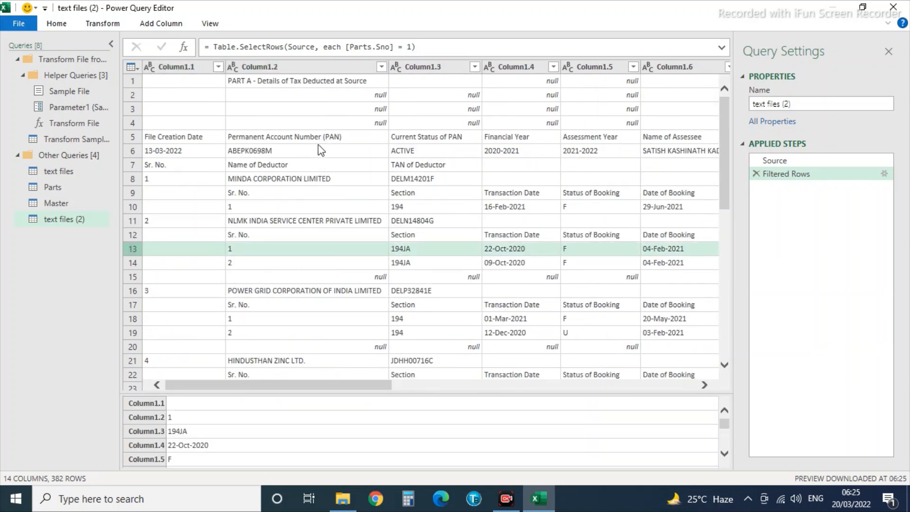
pyautogui.click(237, 167)
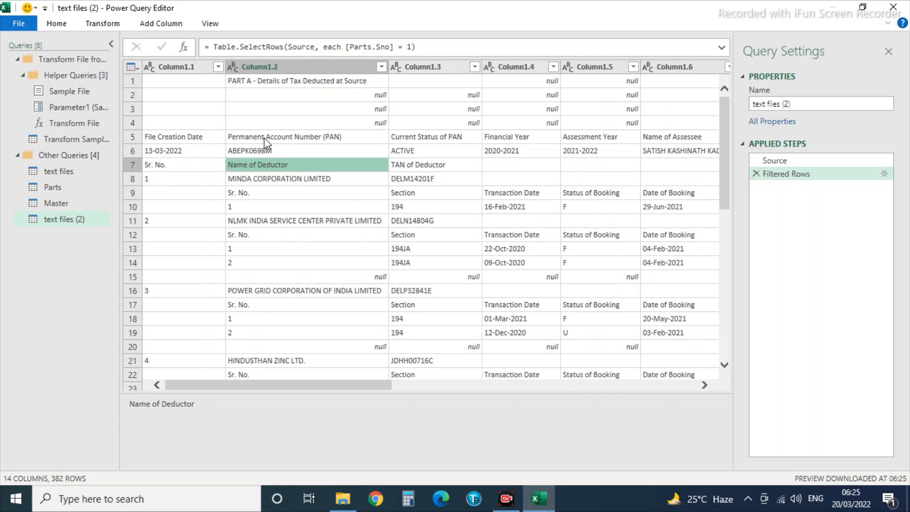
# Remove the top 6 rows so the table starts at the Sr. No. / Name of Deductor row.
pyautogui.click(57, 25)
pyautogui.click(283, 69)
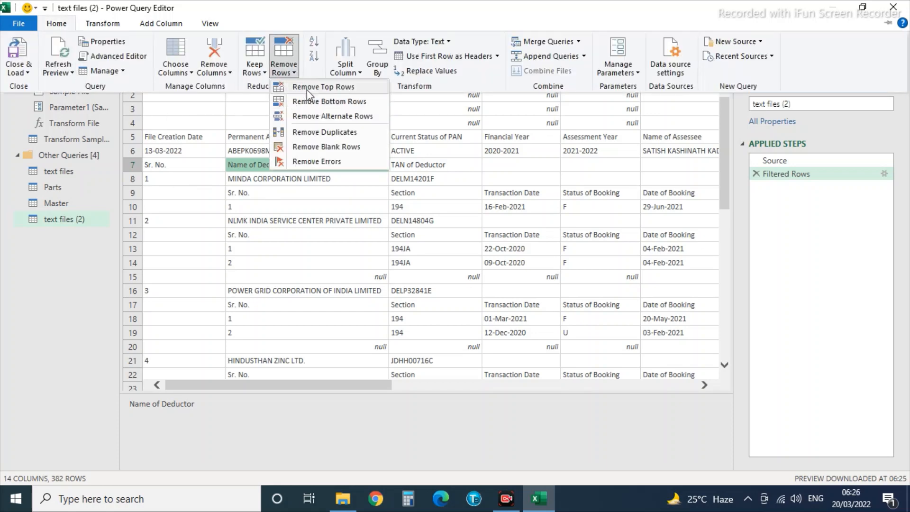
pyautogui.click(306, 89)
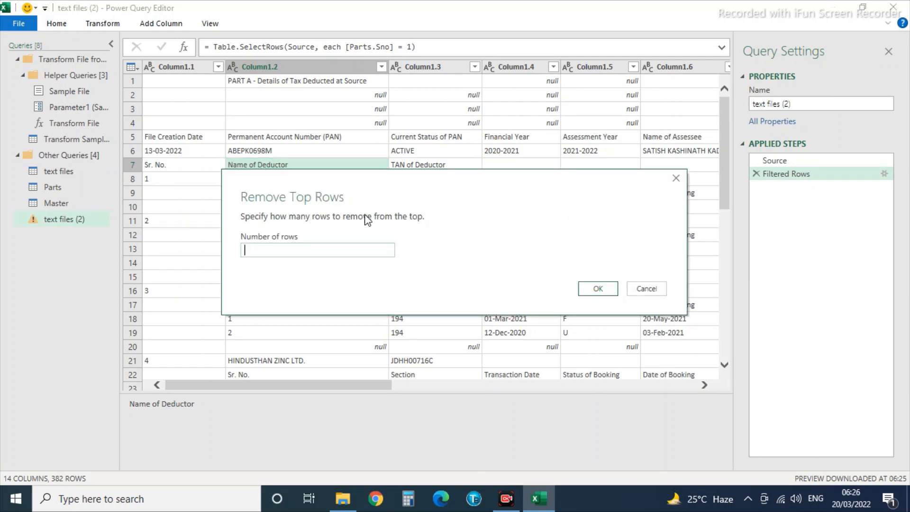
pyautogui.write('6')
pyautogui.click(596, 290)
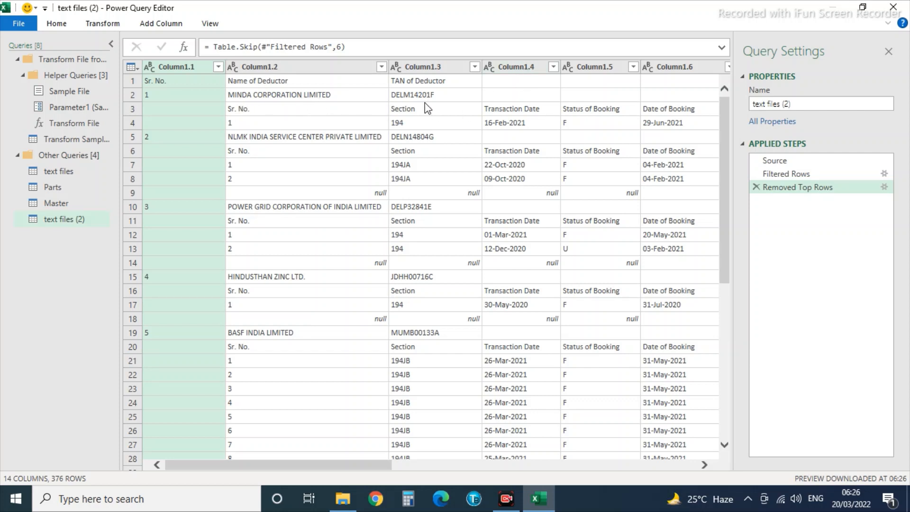
pyautogui.click(503, 97)
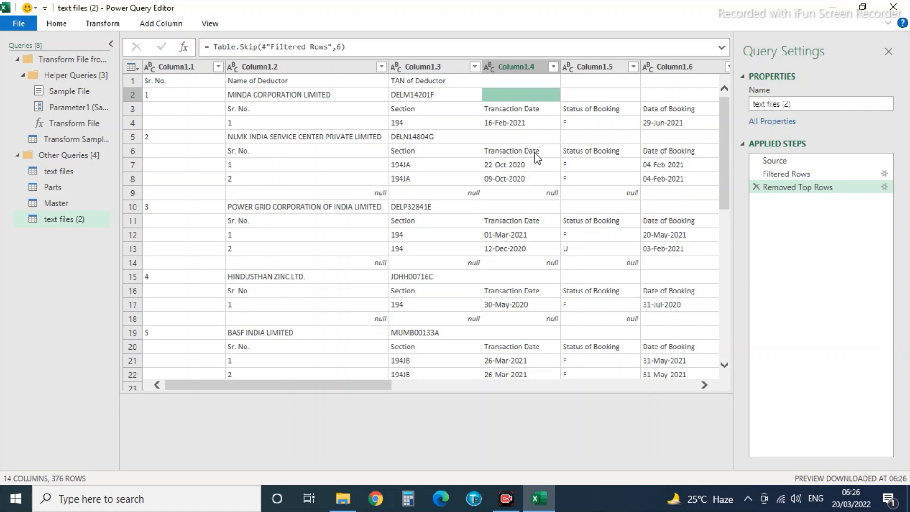
# Filter Column1.4 to exclude null values.
pyautogui.click(553, 67)
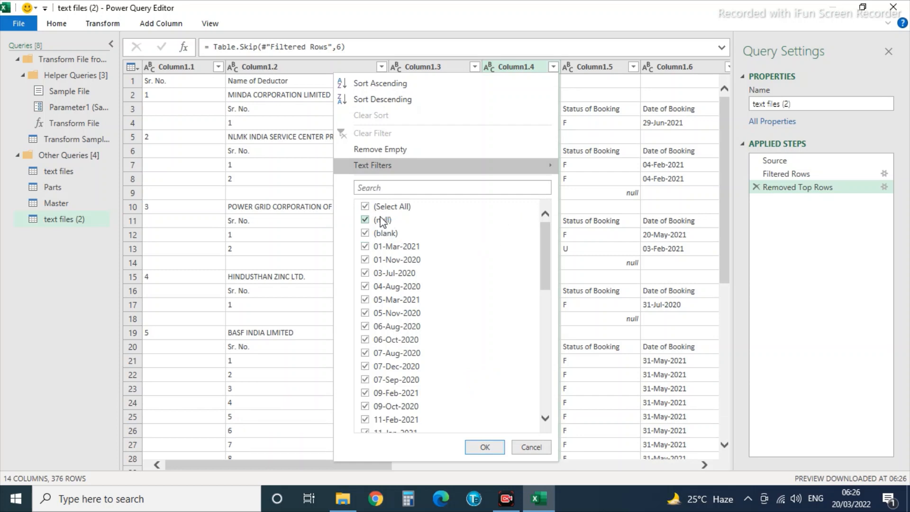
pyautogui.click(383, 221)
pyautogui.click(483, 447)
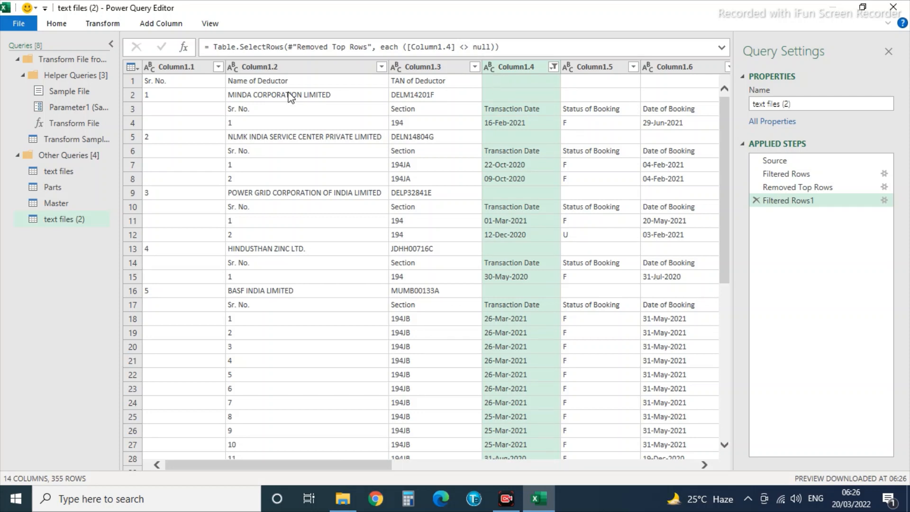
# Replace blank values in Column1.4 with null.
pyautogui.click(108, 25)
pyautogui.click(291, 43)
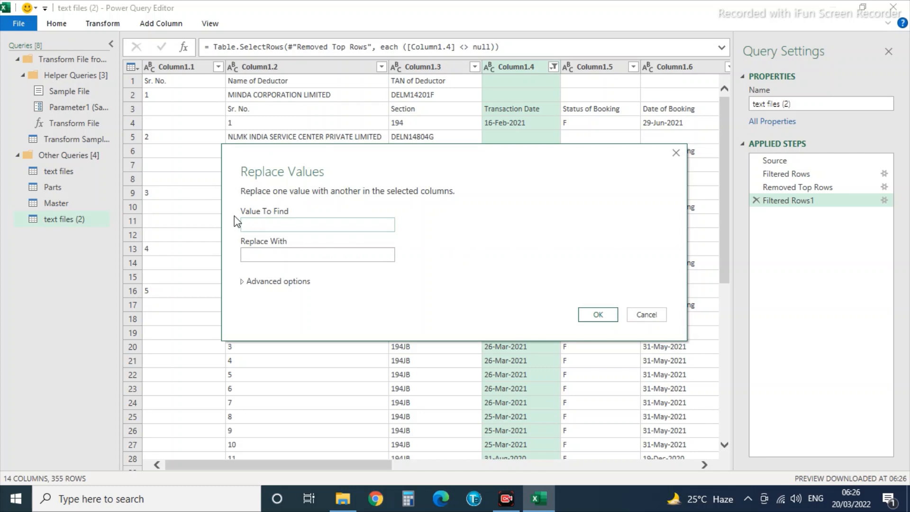
pyautogui.click(251, 260)
pyautogui.write('null')
pyautogui.click(602, 321)
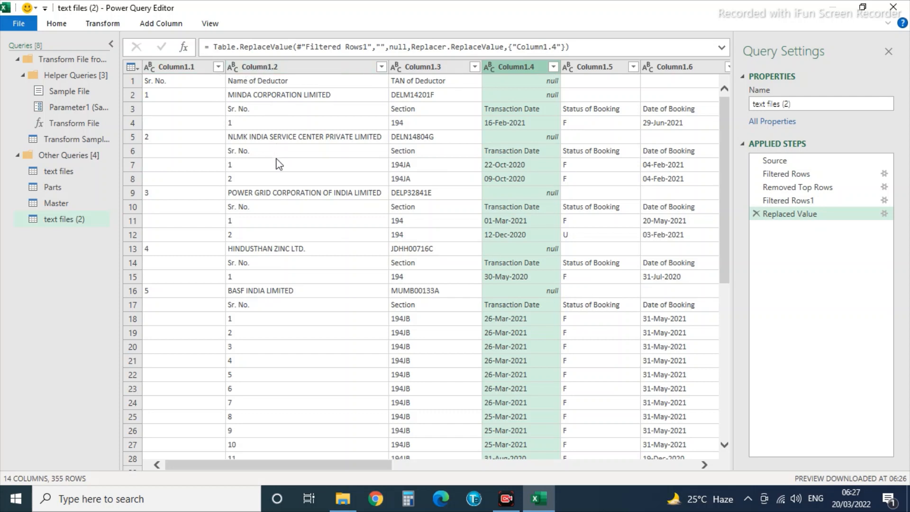
pyautogui.click(156, 24)
pyautogui.click(177, 44)
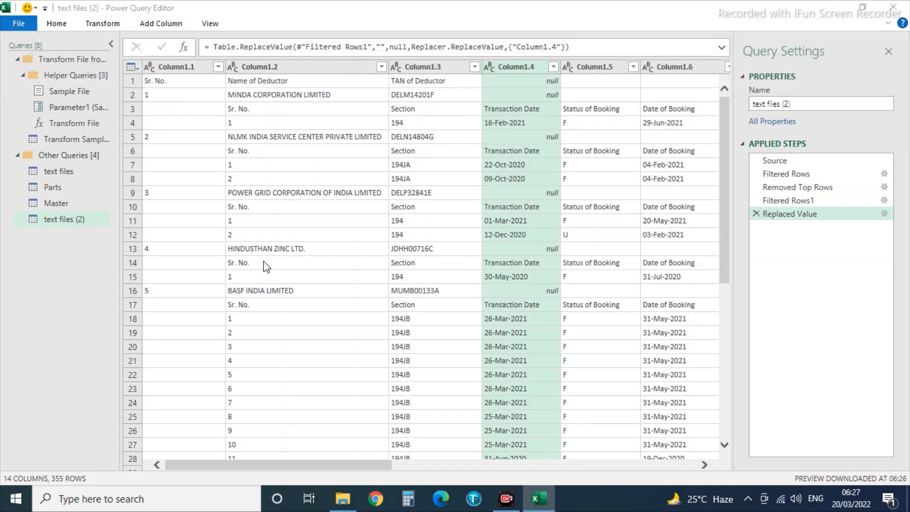
# Add conditional column Name of Deductor: Column1.2 where Column1.4 equals null, otherwise null.
pyautogui.moveTo(381, 121); pyautogui.dragTo(421, 194)
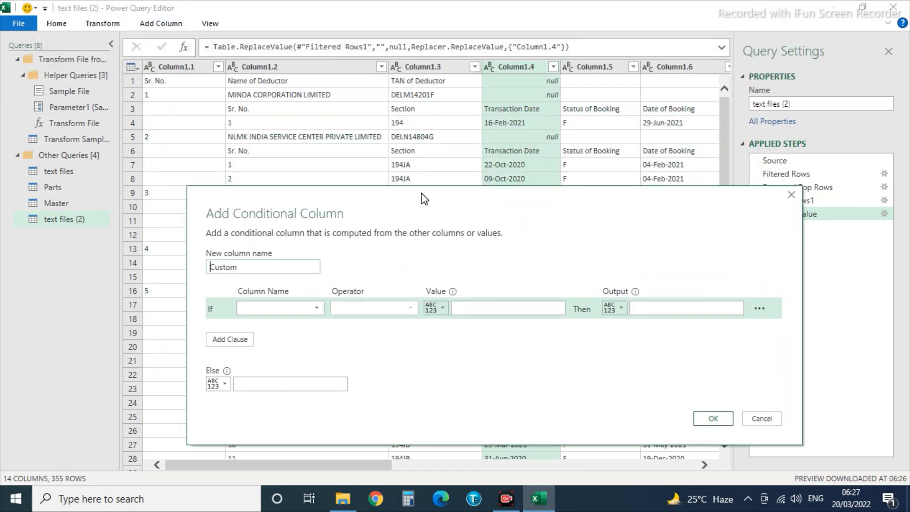
pyautogui.moveTo(247, 266); pyautogui.dragTo(0, 274)
pyautogui.write('Name of Deductor')
pyautogui.click(259, 307)
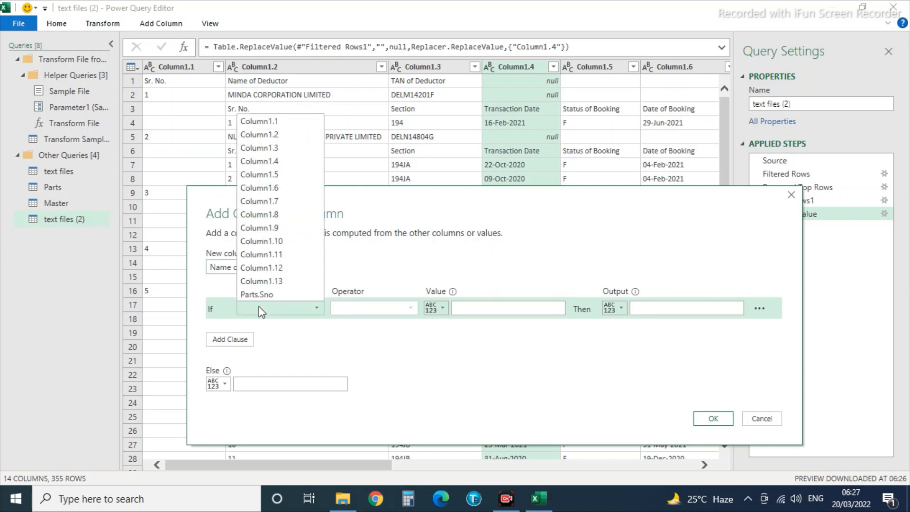
pyautogui.click(261, 162)
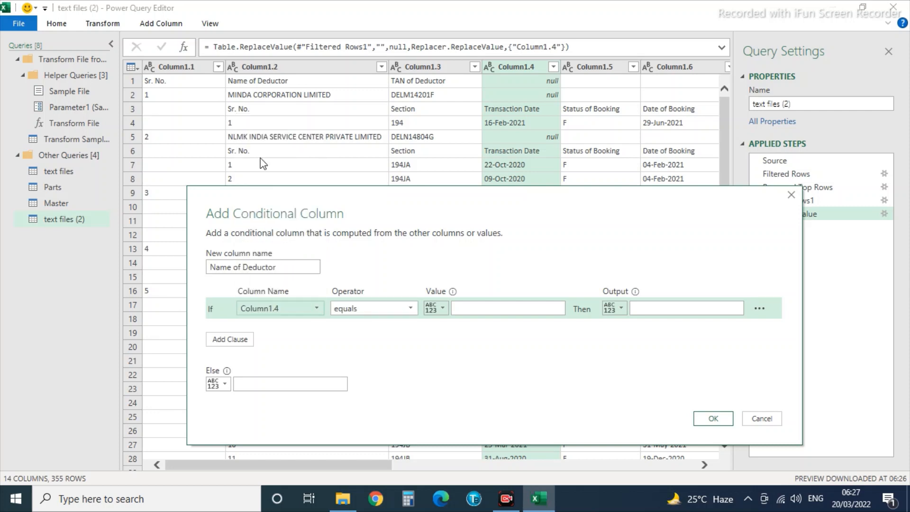
pyautogui.click(470, 310)
pyautogui.write('null')
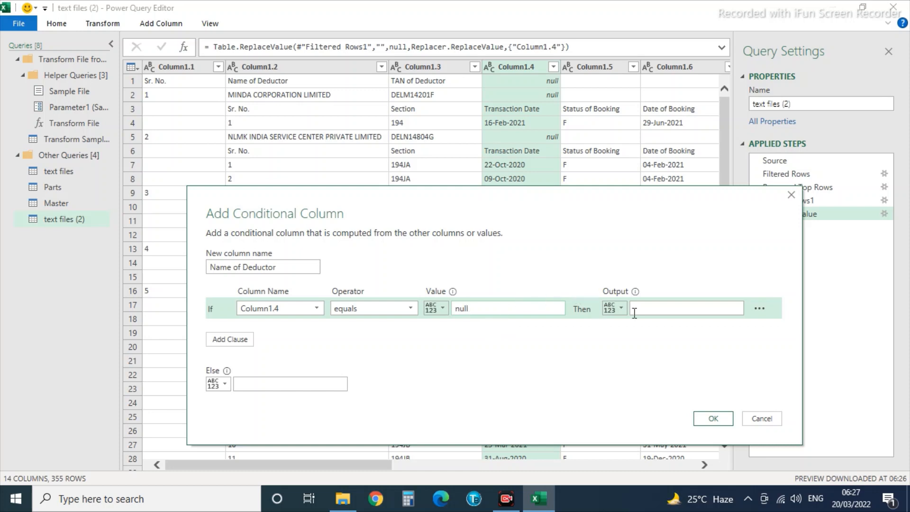
pyautogui.click(615, 308)
pyautogui.click(629, 335)
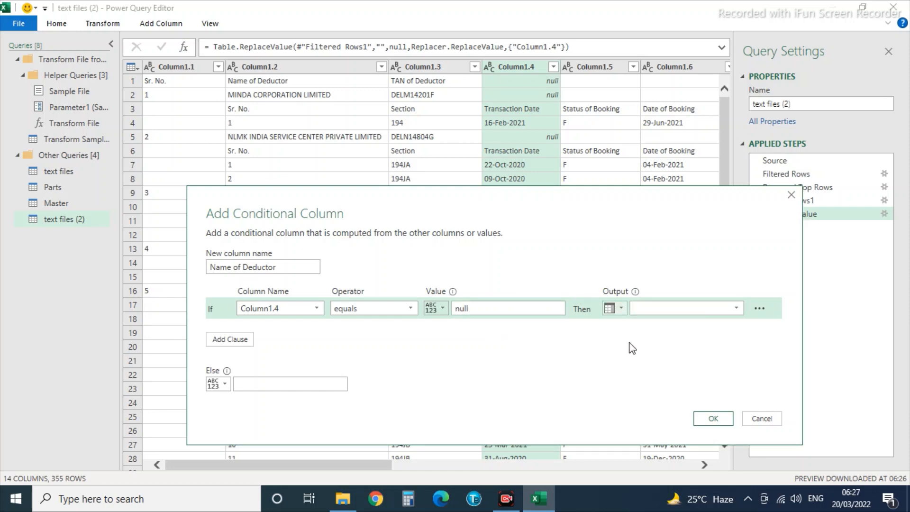
pyautogui.click(737, 308)
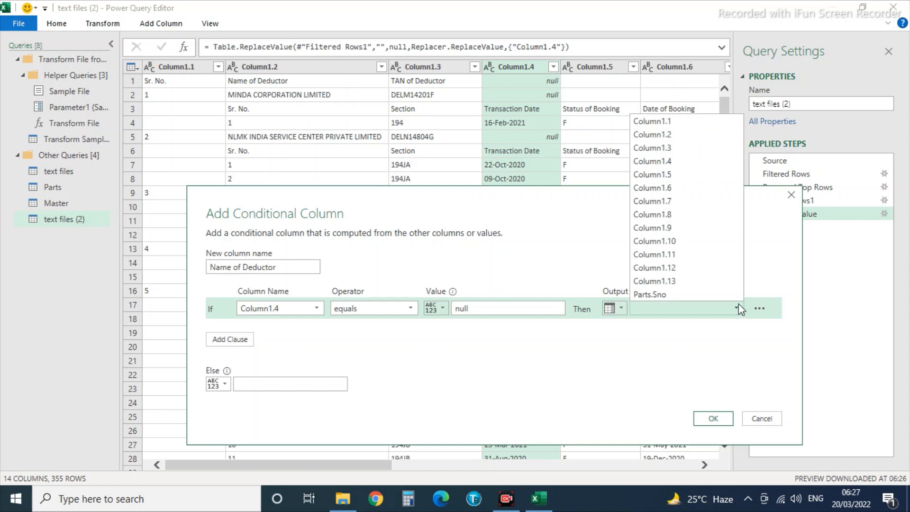
pyautogui.click(658, 136)
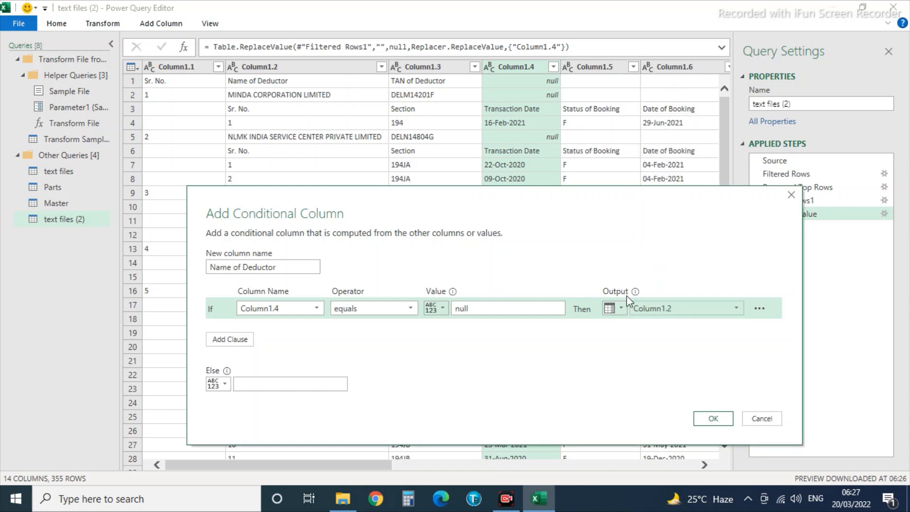
pyautogui.click(258, 386)
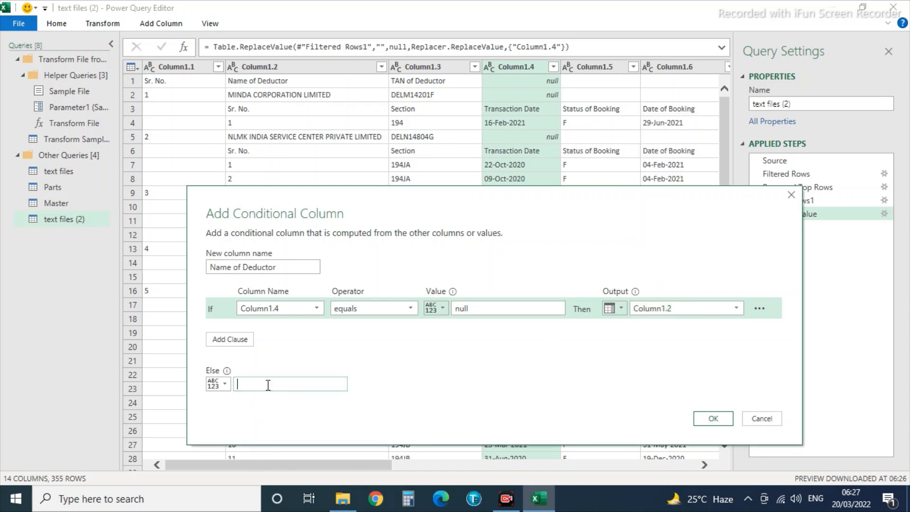
pyautogui.write('null')
pyautogui.click(710, 419)
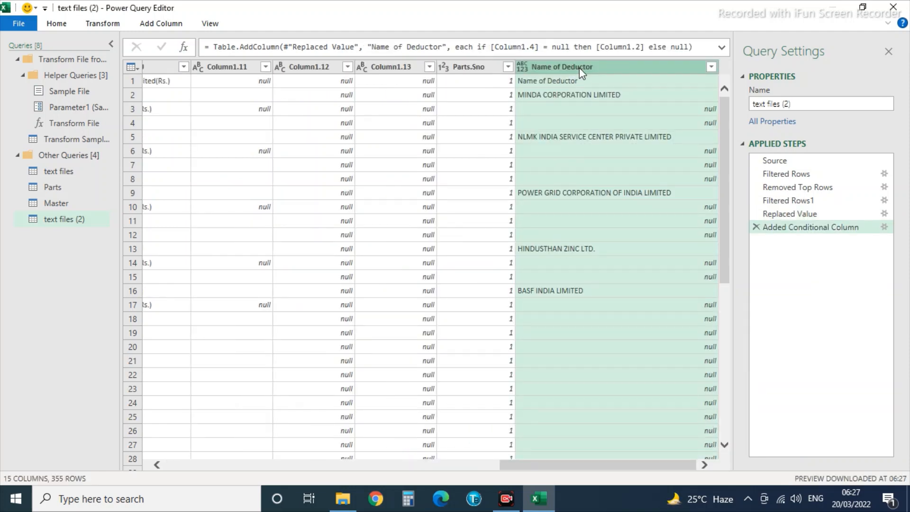
# Fill the Name of Deductor column down so every row names its deductor.
pyautogui.rightClick(579, 64)
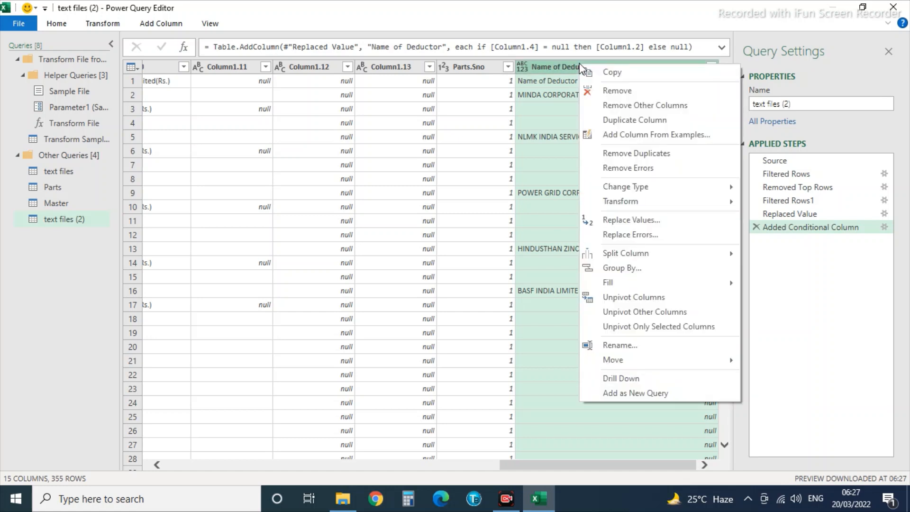
pyautogui.moveTo(615, 283)
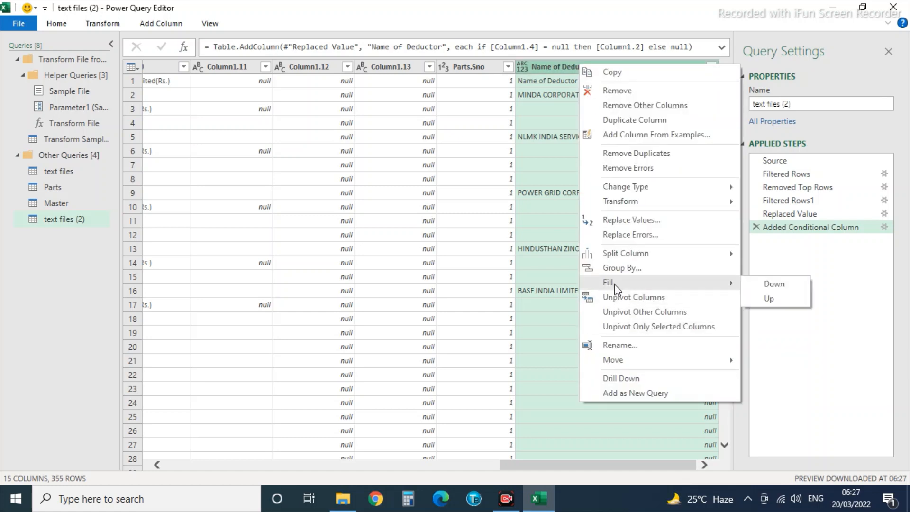
pyautogui.click(784, 287)
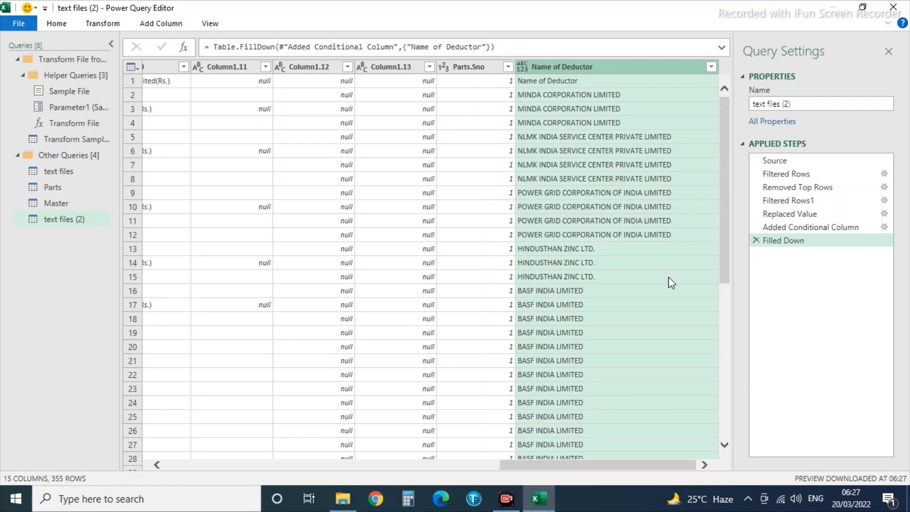
pyautogui.click(638, 196)
pyautogui.press('Left')
pyautogui.press('Left')
pyautogui.press('Left')
pyautogui.press('Left')
pyautogui.press('Left')
pyautogui.press('Left')
pyautogui.press('Left')
pyautogui.press('Left')
pyautogui.press('Left')
pyautogui.press('Left')
pyautogui.press('Left')
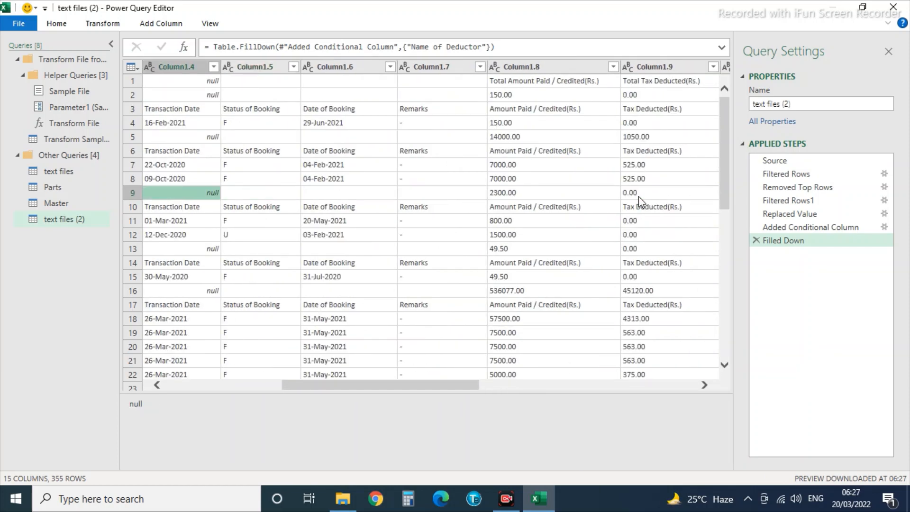
pyautogui.press('Left')
pyautogui.press('Left')
pyautogui.press('Left')
pyautogui.press('Left')
pyautogui.press('Right')
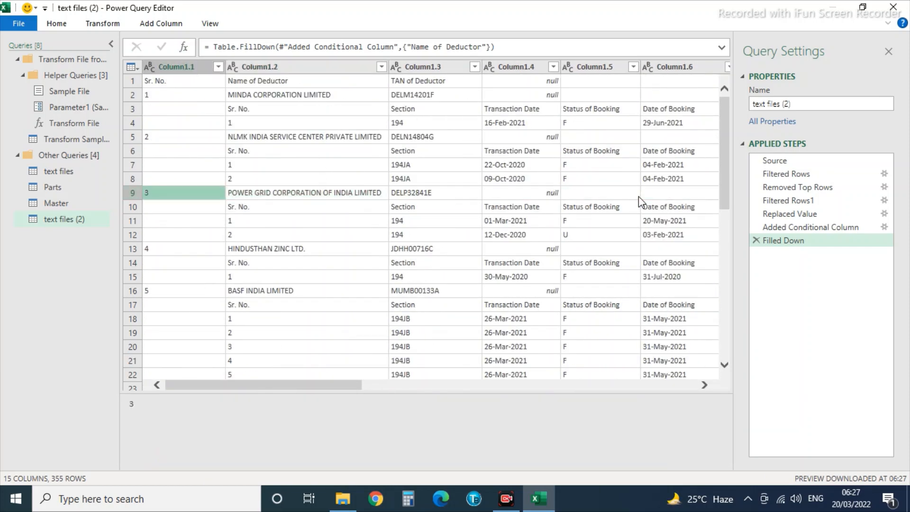
pyautogui.press('Right')
pyautogui.press('Right')
pyautogui.press('Up')
pyautogui.press('Up')
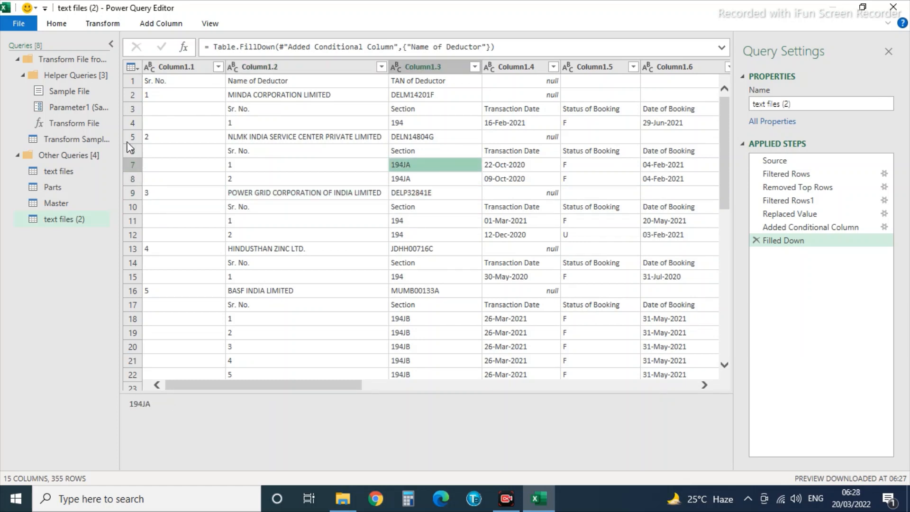
# Add conditional column Tax of Deductor: Column1.3 where Column1.4 equals null, otherwise null.
pyautogui.click(154, 24)
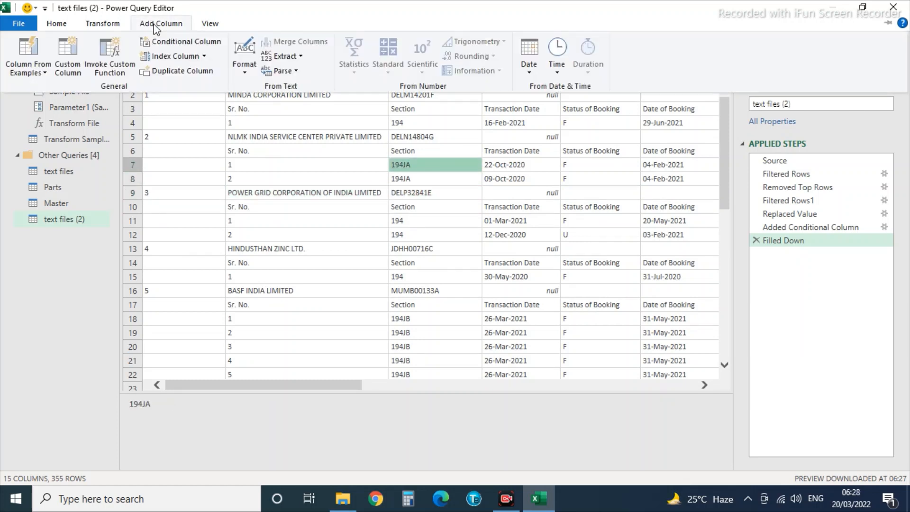
pyautogui.click(182, 44)
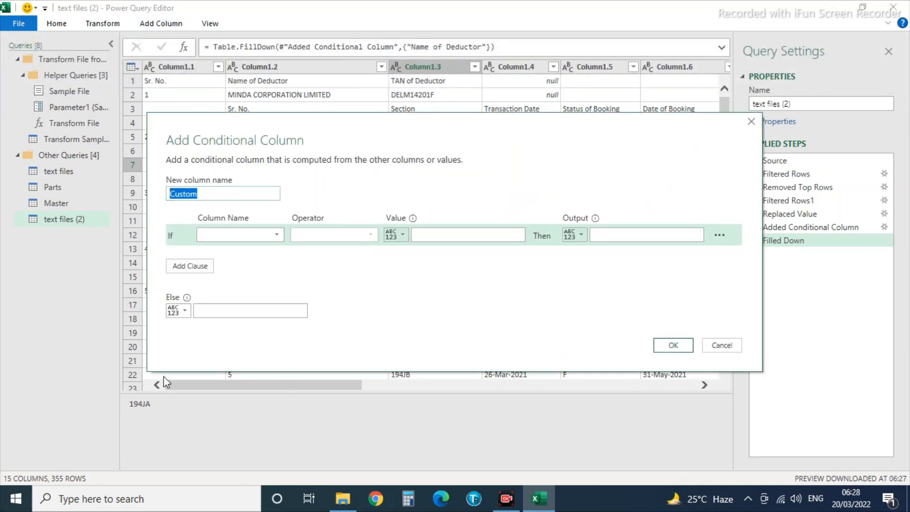
pyautogui.write('Tax of Deductor')
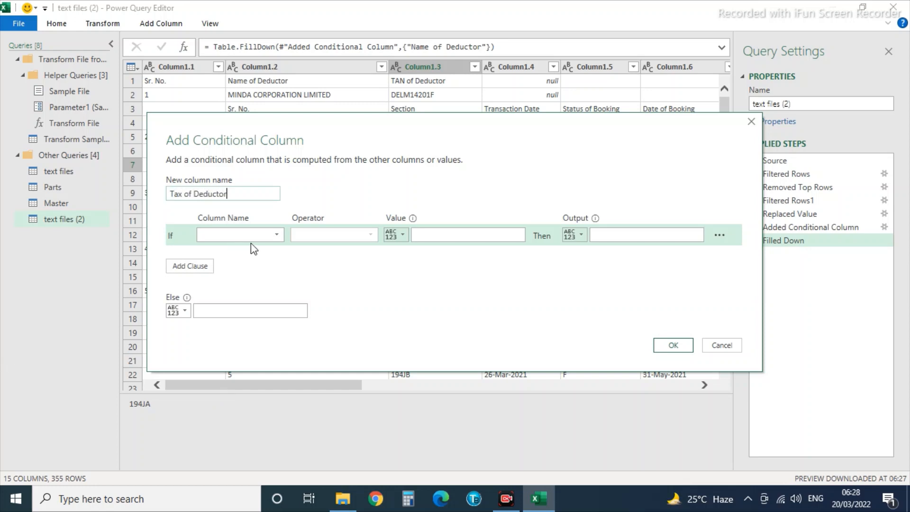
pyautogui.click(250, 237)
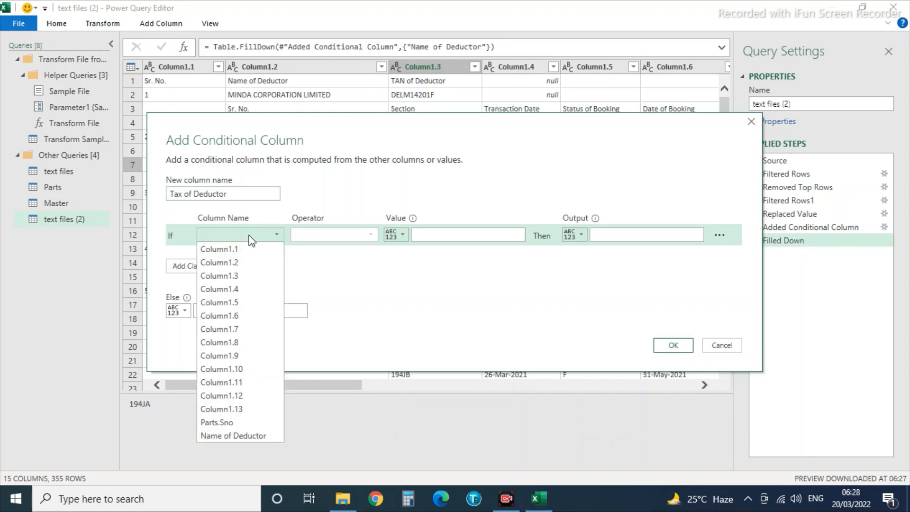
pyautogui.click(227, 296)
pyautogui.click(428, 234)
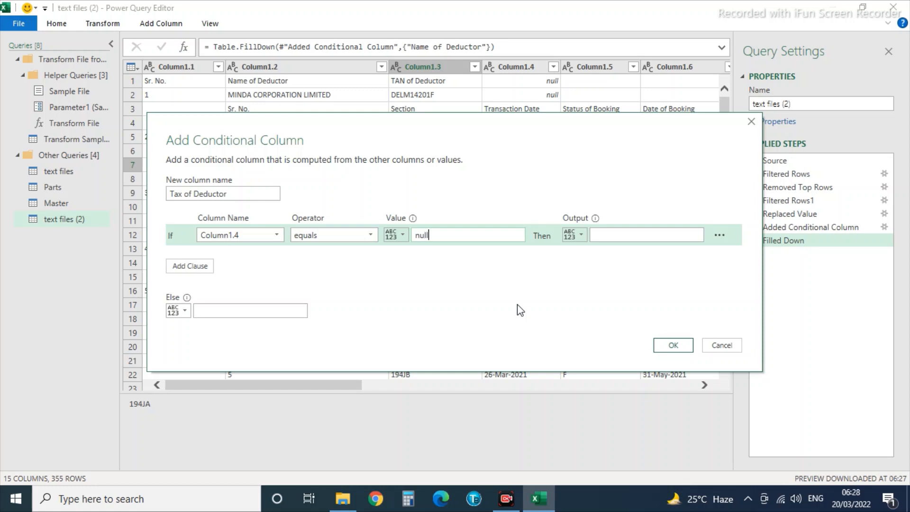
pyautogui.click(579, 235)
pyautogui.click(595, 266)
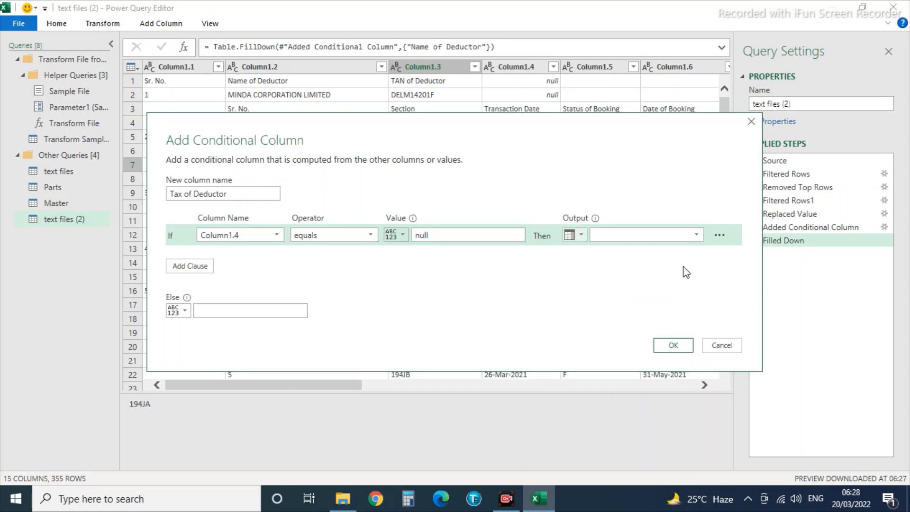
pyautogui.click(695, 234)
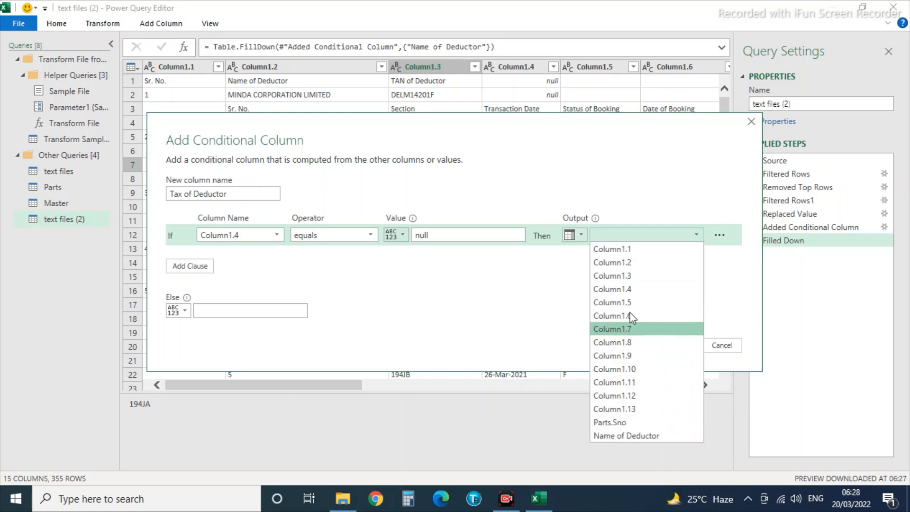
pyautogui.click(616, 276)
pyautogui.click(209, 311)
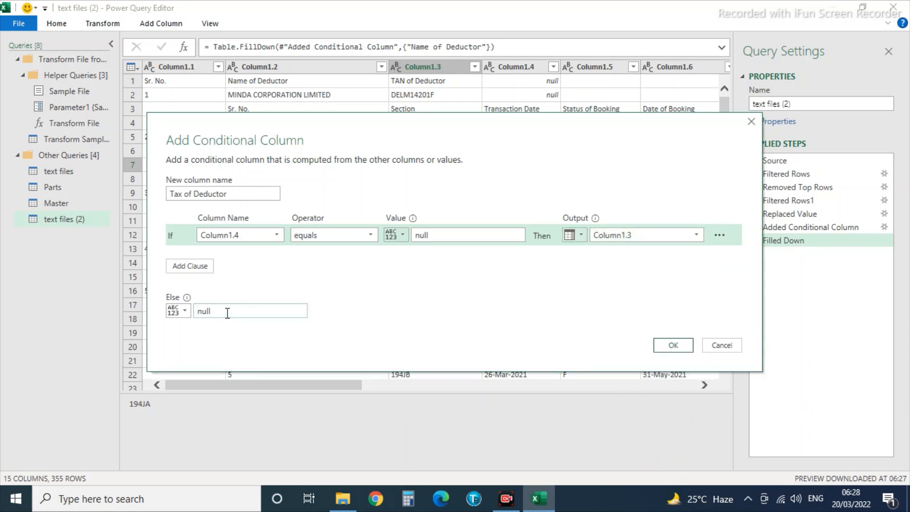
pyautogui.click(672, 345)
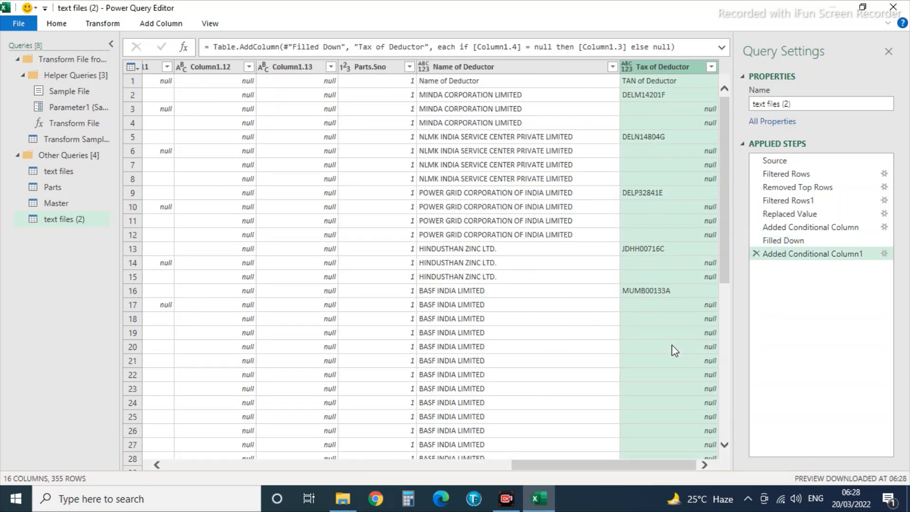
# Fill the Tax of Deductor column down so every row carries its deductor's TAN.
pyautogui.rightClick(666, 68)
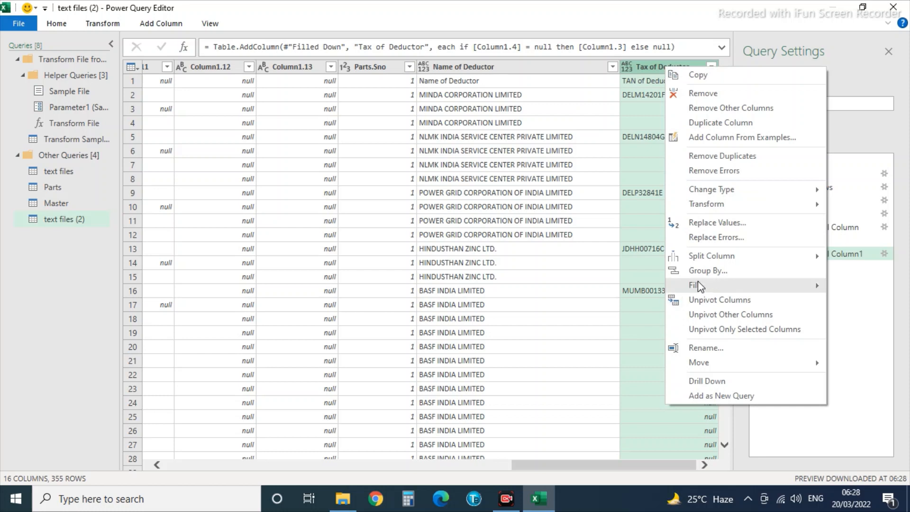
pyautogui.moveTo(700, 286)
pyautogui.click(863, 287)
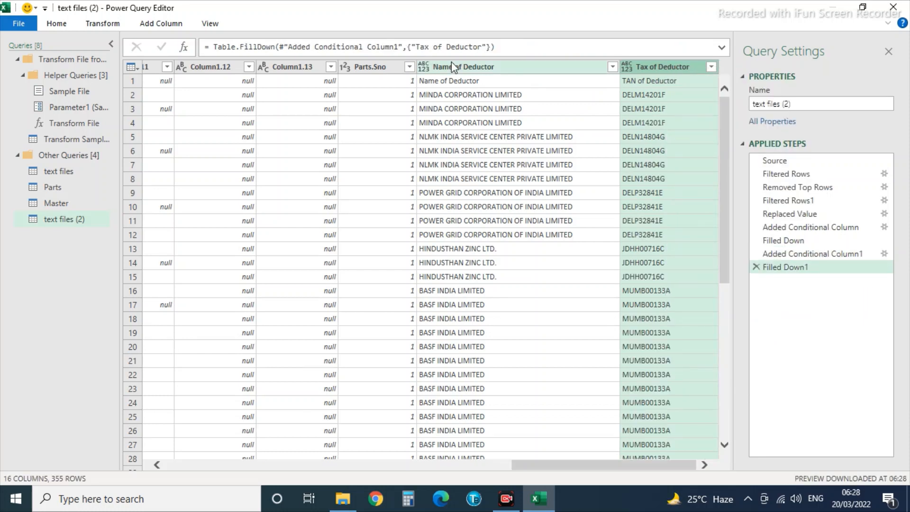
pyautogui.click(509, 109)
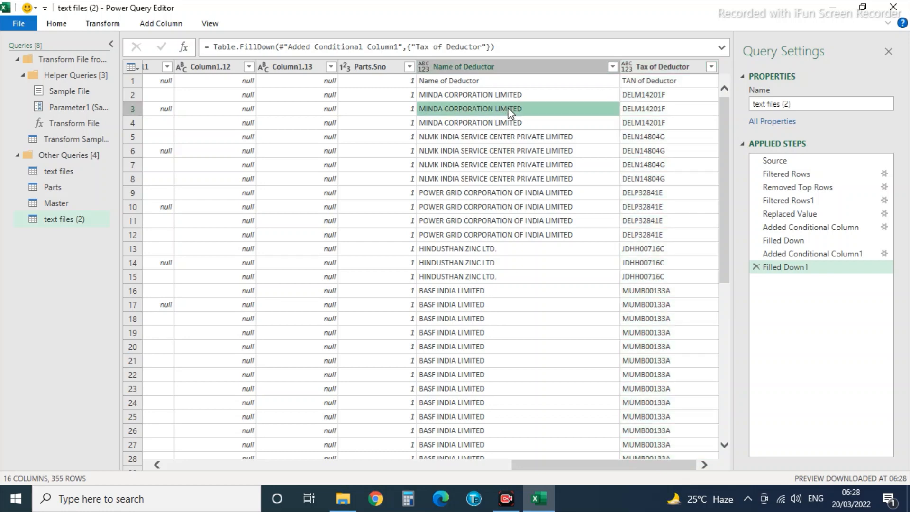
pyautogui.press('Left')
pyautogui.press('Left')
pyautogui.press('Left')
pyautogui.press('Left')
pyautogui.press('Left')
pyautogui.press('Left')
pyautogui.press('Left')
pyautogui.press('Left')
pyautogui.press('Left')
pyautogui.press('Left')
pyautogui.press('Left')
pyautogui.press('Left')
pyautogui.press('Left')
pyautogui.press('Left')
pyautogui.press('Left')
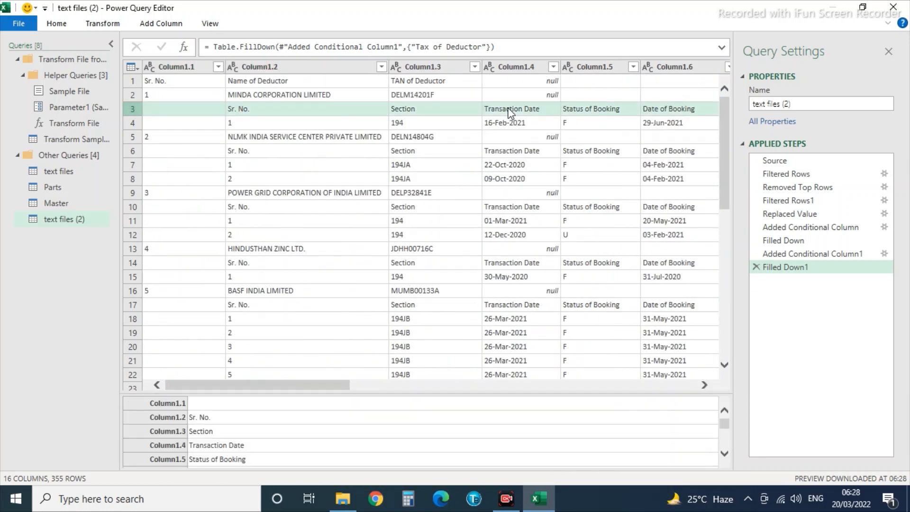
# Remove Column1.1, Column1.2, Column1.6, Column1.7 and Column1.10.
pyautogui.click(189, 66)
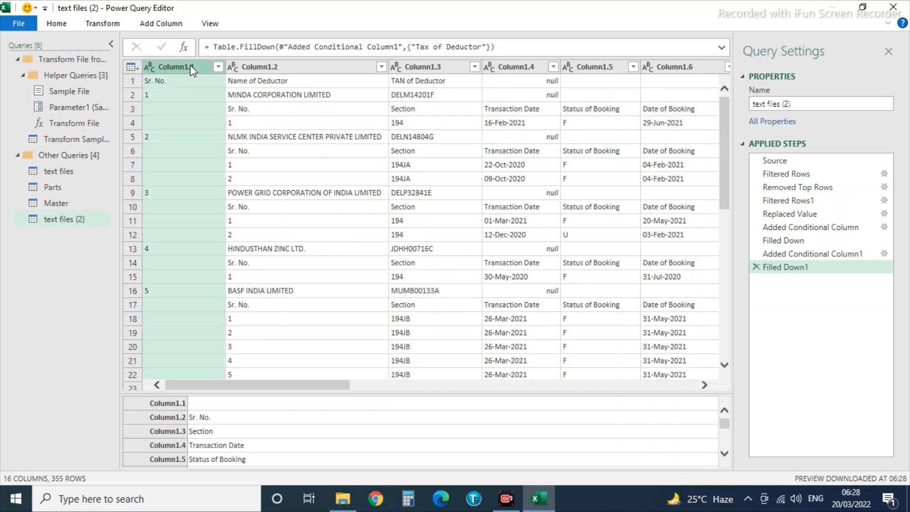
pyautogui.rightClick(190, 65)
pyautogui.click(223, 94)
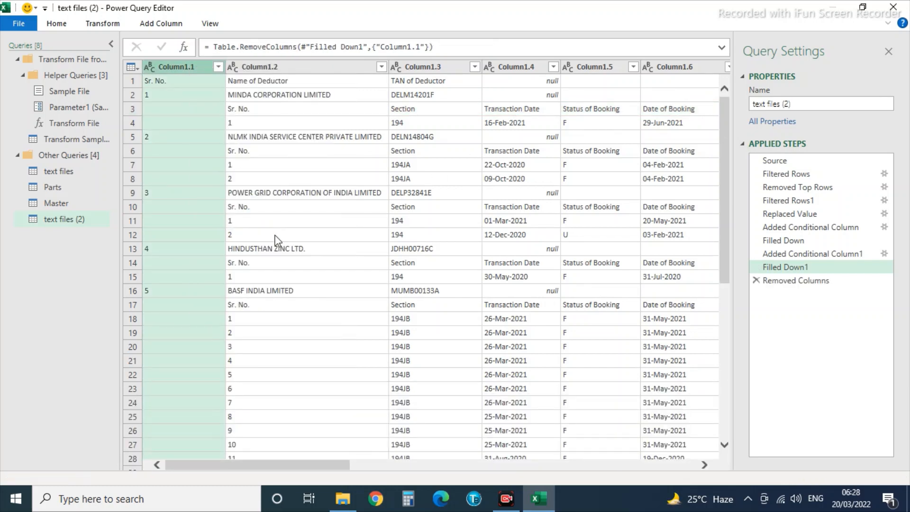
pyautogui.rightClick(189, 66)
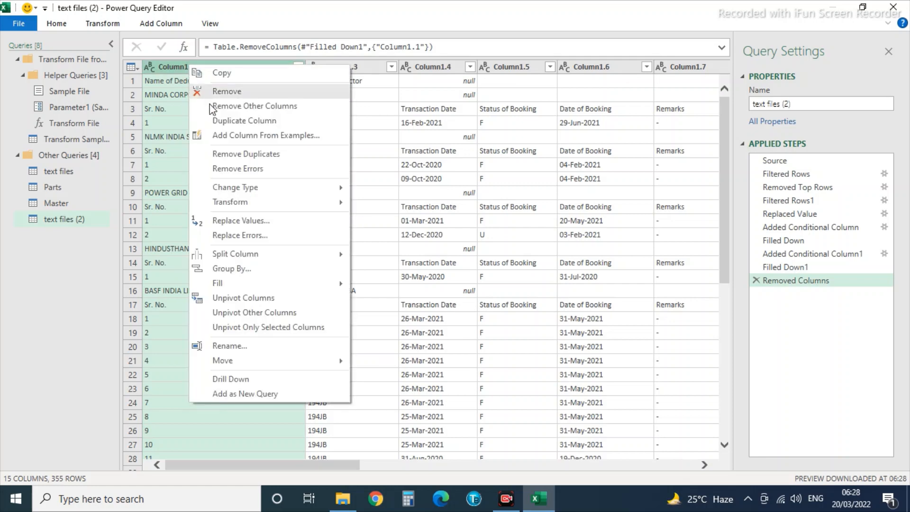
pyautogui.click(229, 90)
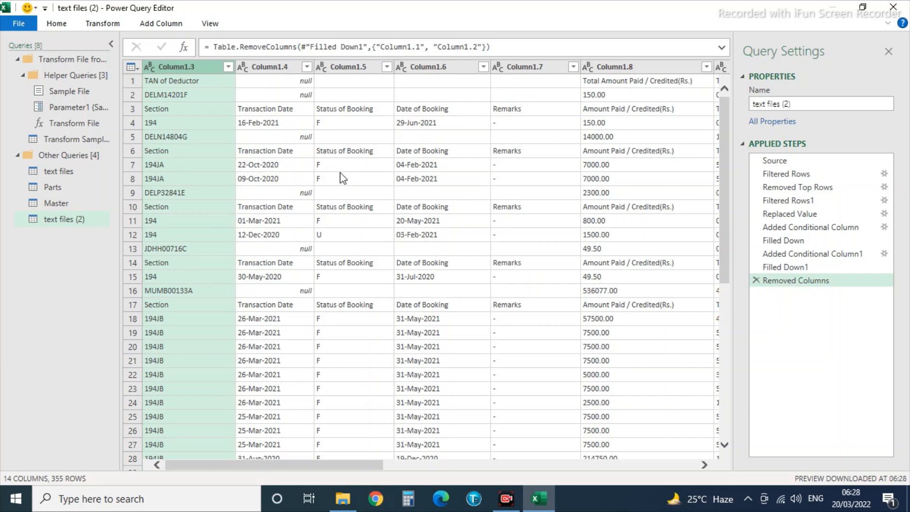
pyautogui.rightClick(435, 70)
pyautogui.click(445, 92)
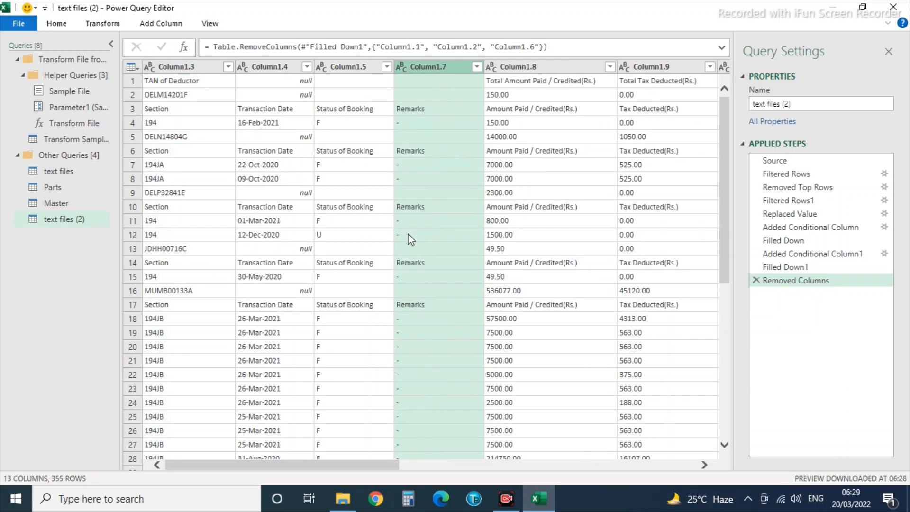
pyautogui.rightClick(422, 64)
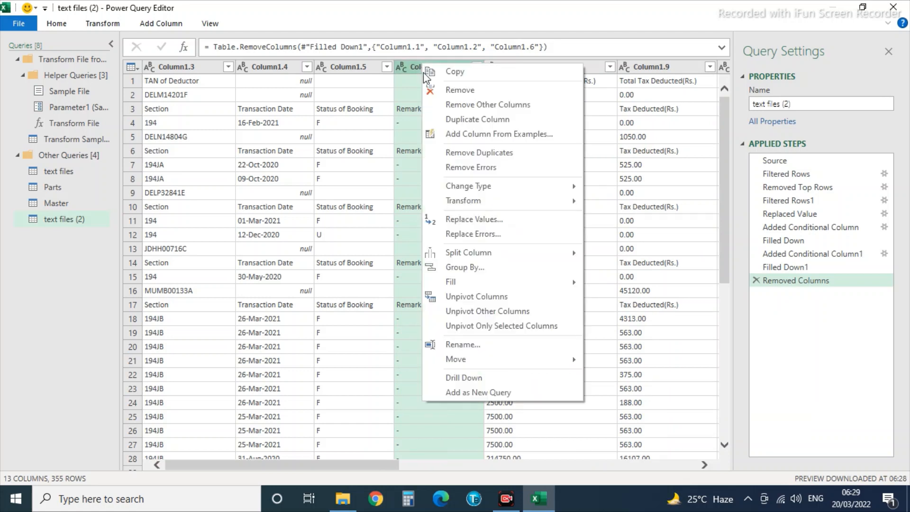
pyautogui.click(455, 93)
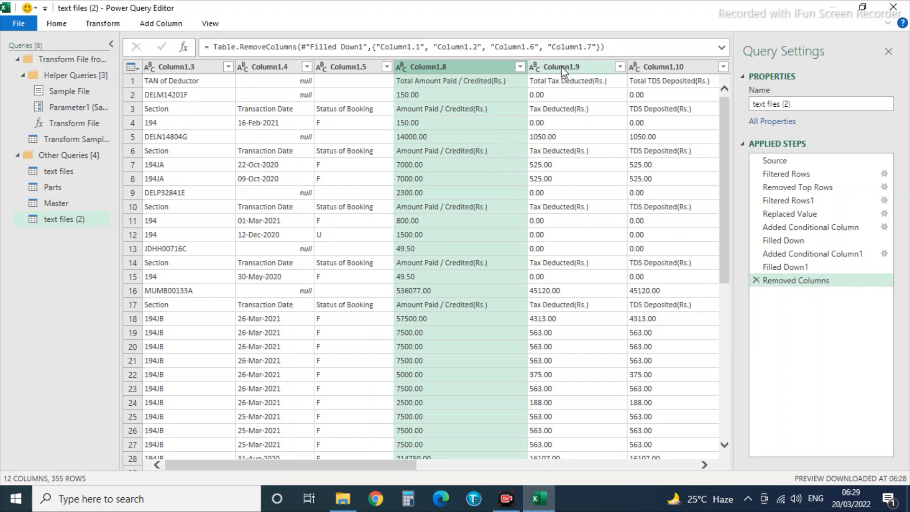
pyautogui.click(670, 69)
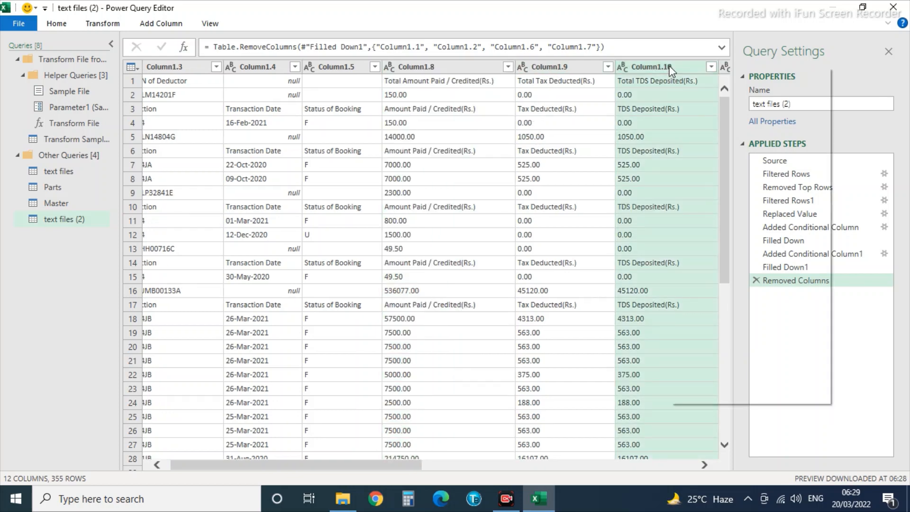
pyautogui.rightClick(670, 69)
pyautogui.click(689, 91)
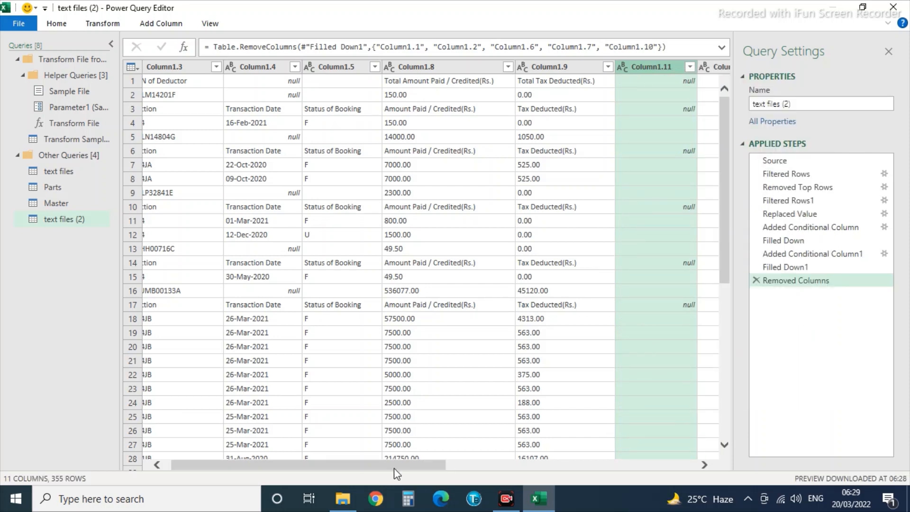
# Remove Column1.11, Column1.12, Column1.13 and Parts.Sno together.
pyautogui.moveTo(394, 465); pyautogui.dragTo(764, 496)
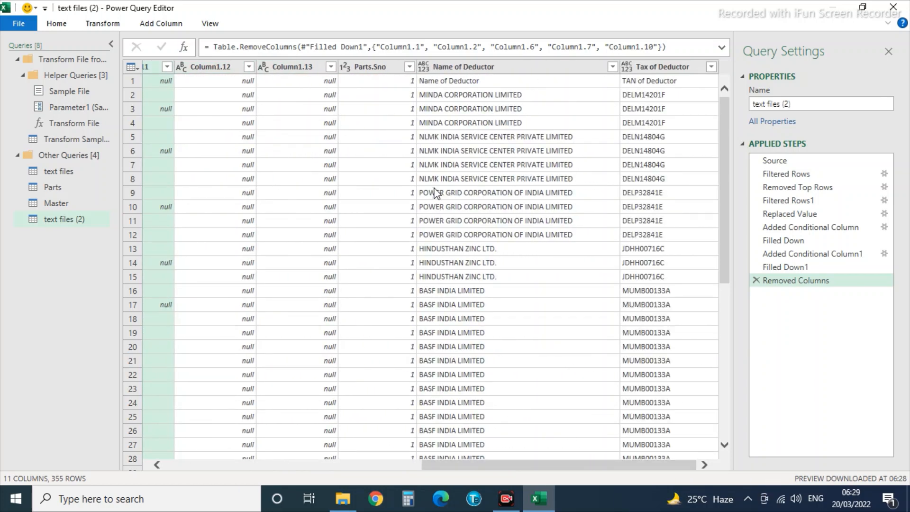
pyautogui.keyDown('ctrl'); pyautogui.click(370, 67); pyautogui.keyUp('ctrl')
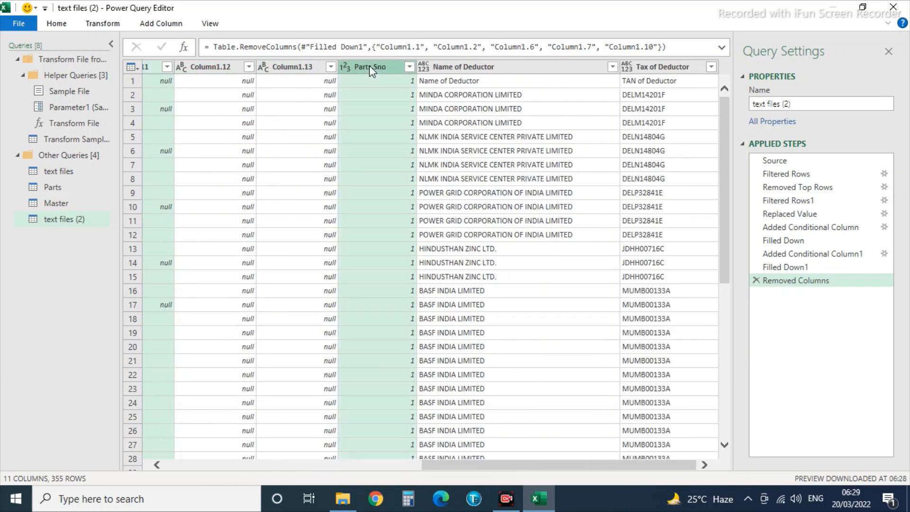
pyautogui.keyDown('ctrl'); pyautogui.click(294, 69); pyautogui.keyUp('ctrl')
pyautogui.keyDown('ctrl'); pyautogui.click(217, 66); pyautogui.keyUp('ctrl')
pyautogui.rightClick(264, 68)
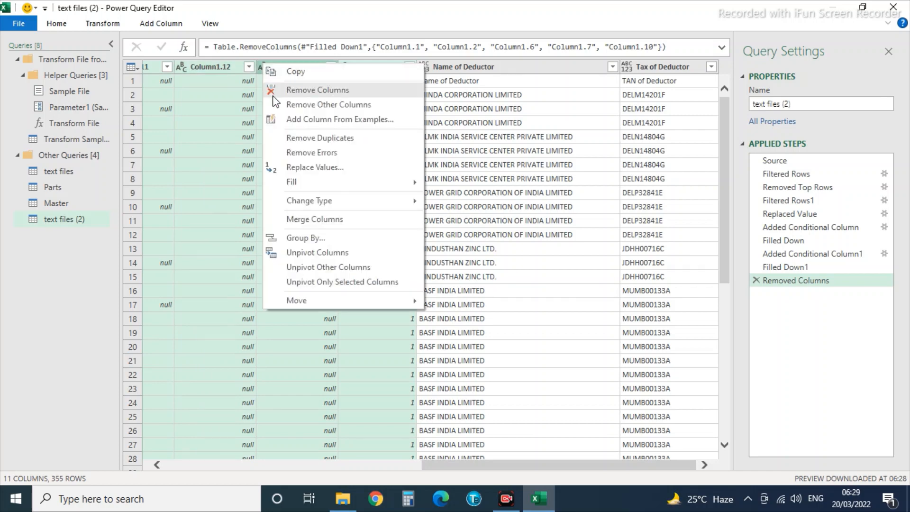
pyautogui.click(300, 92)
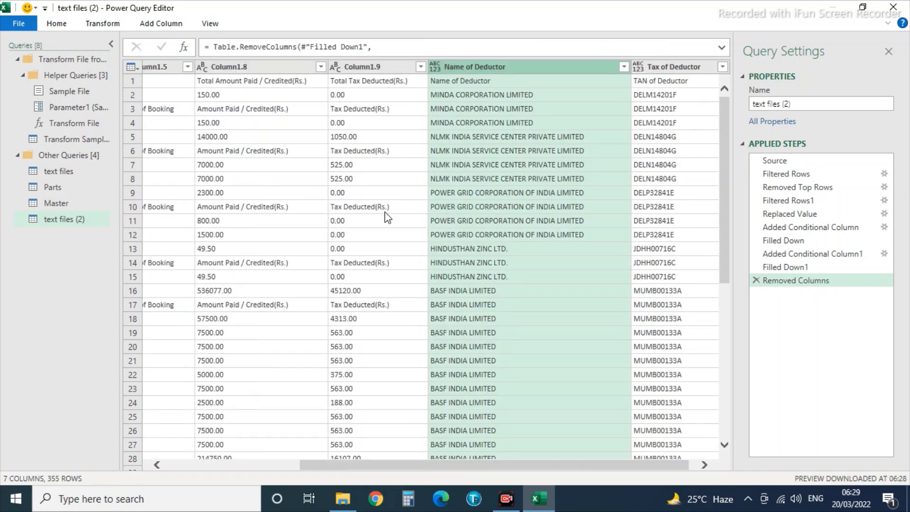
# Move Name of Deductor and Tax of Deductor together to the beginning of text files (2).
pyautogui.keyDown('ctrl'); pyautogui.click(668, 69); pyautogui.keyUp('ctrl')
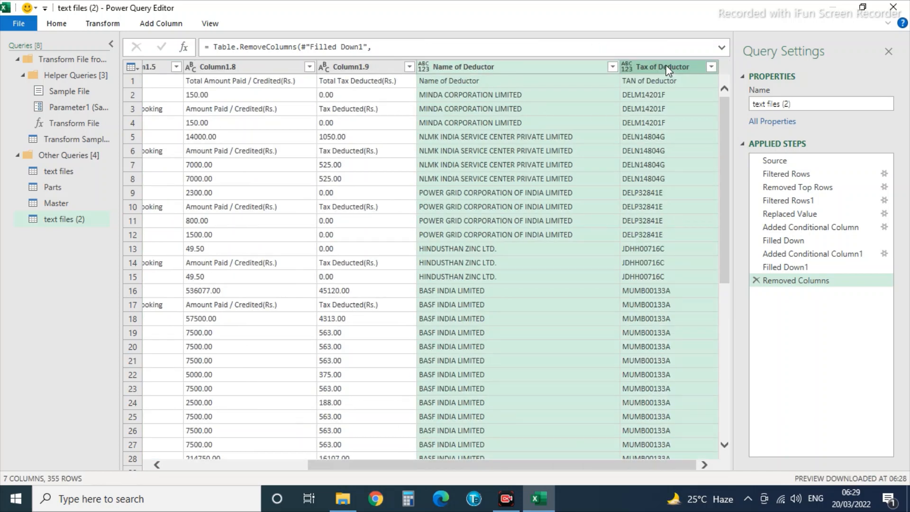
pyautogui.rightClick(667, 68)
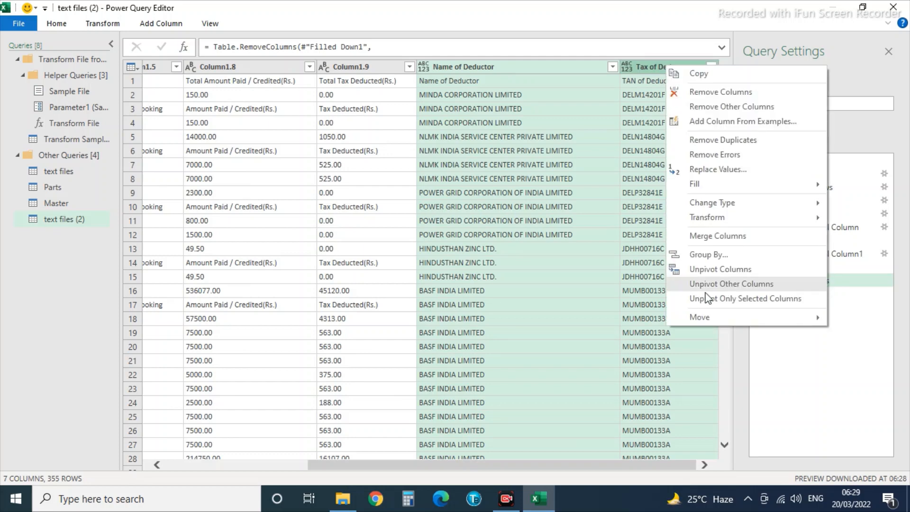
pyautogui.moveTo(701, 318)
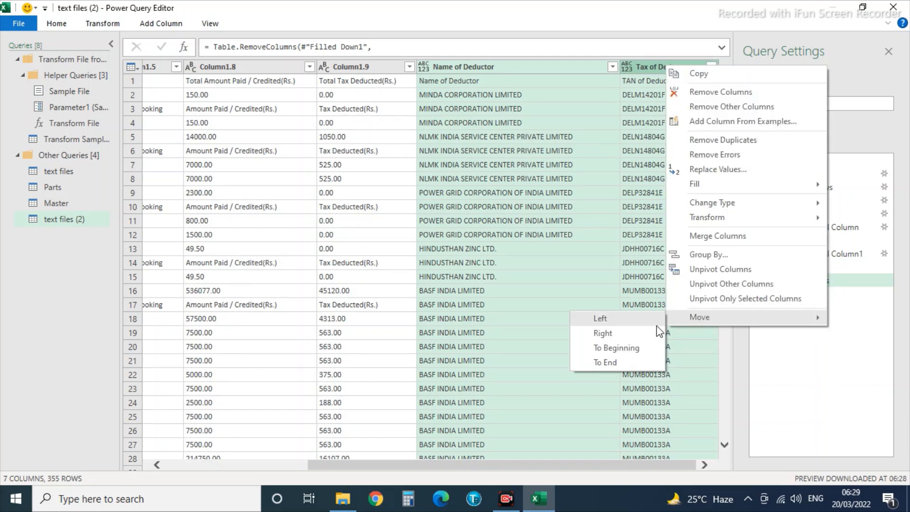
pyautogui.click(628, 349)
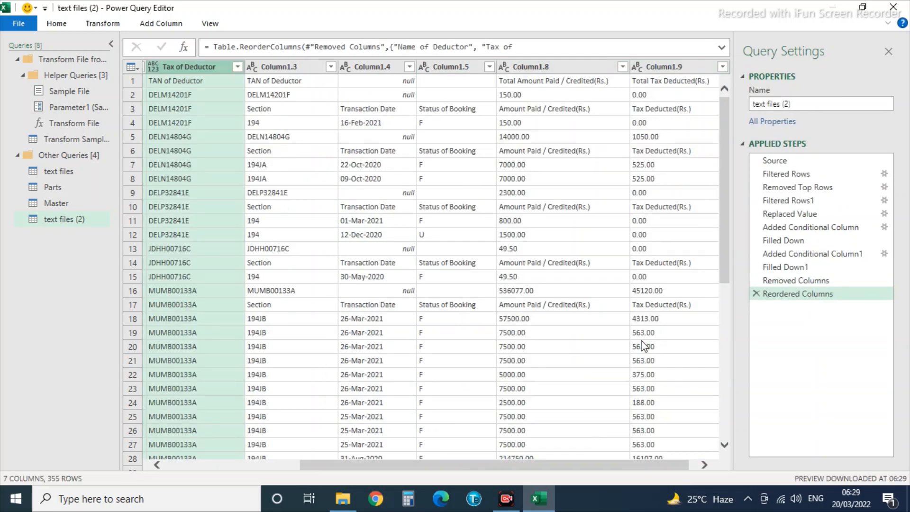
pyautogui.click(233, 190)
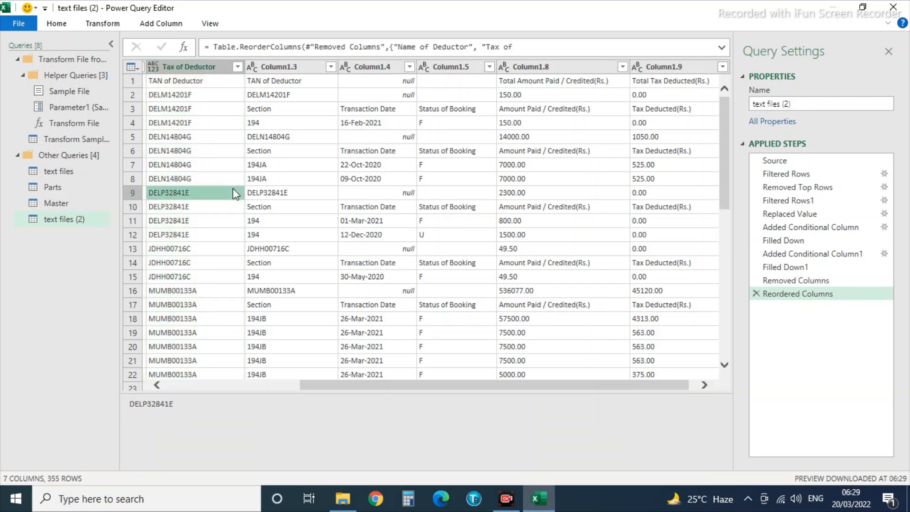
pyautogui.press('Left')
pyautogui.press('Left')
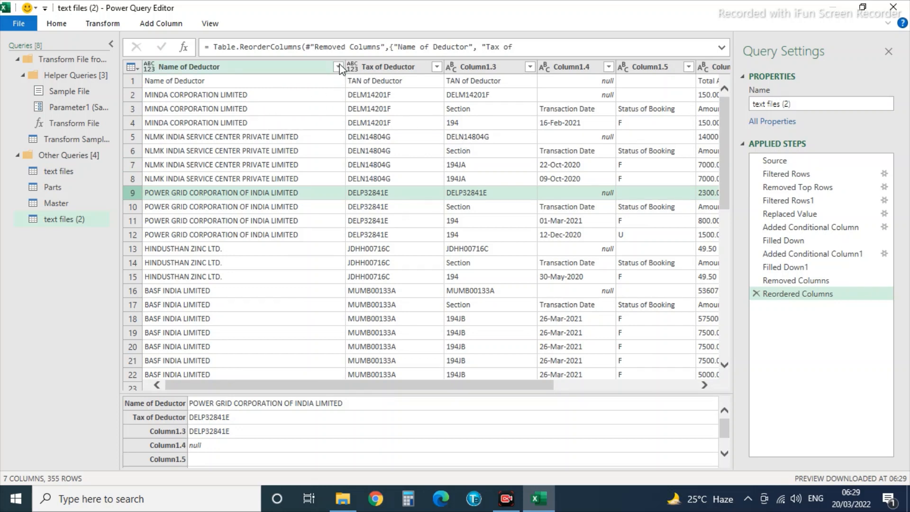
# Filter Column1.3 to exclude the repeated TAN of Deductor and Section header rows, leaving 333 rows.
pyautogui.click(530, 67)
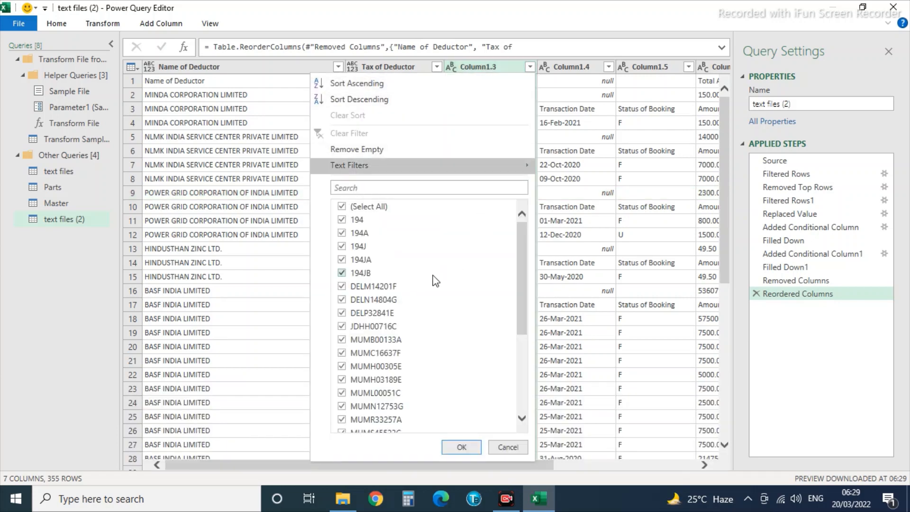
pyautogui.scroll(-4, 431, 274)
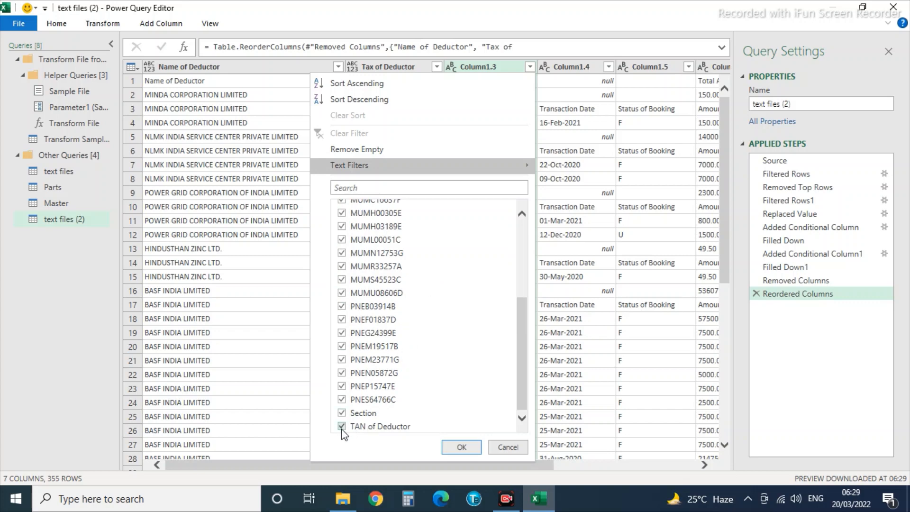
pyautogui.click(342, 426)
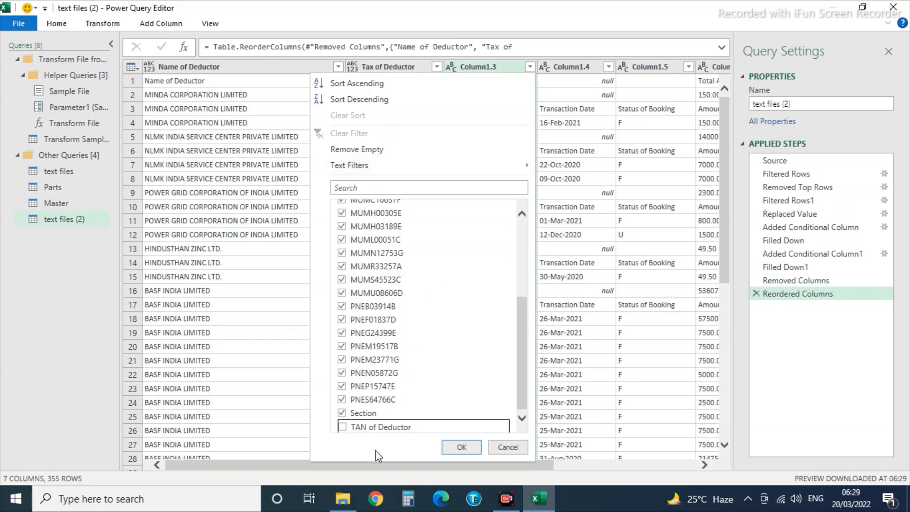
pyautogui.click(460, 447)
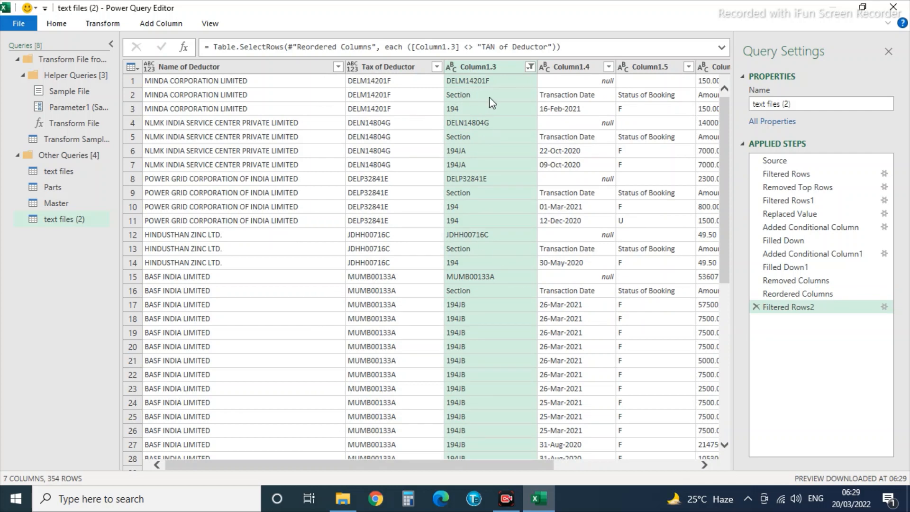
pyautogui.click(530, 67)
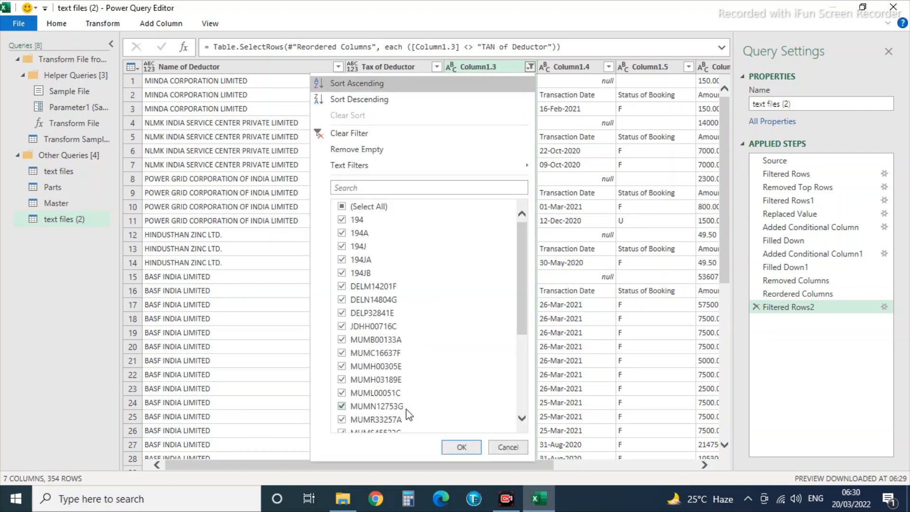
pyautogui.scroll(-10, 363, 327)
pyautogui.click(351, 413)
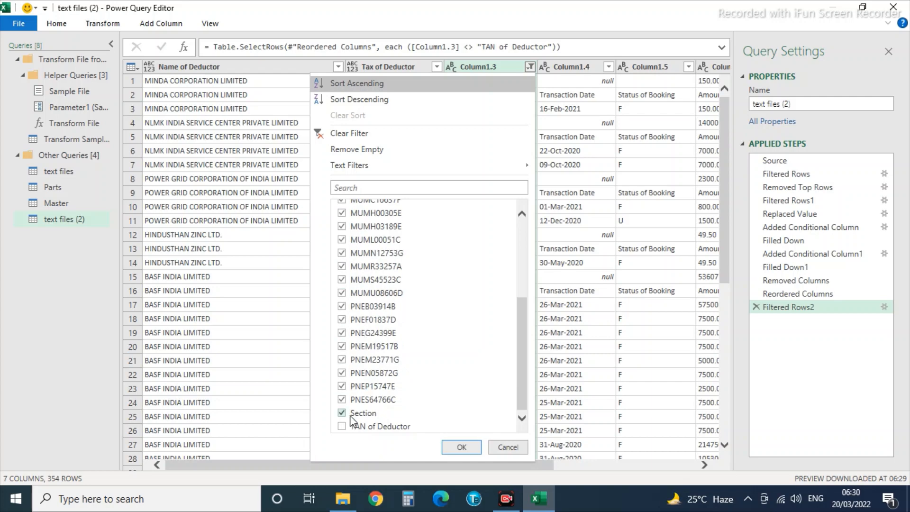
pyautogui.click(459, 447)
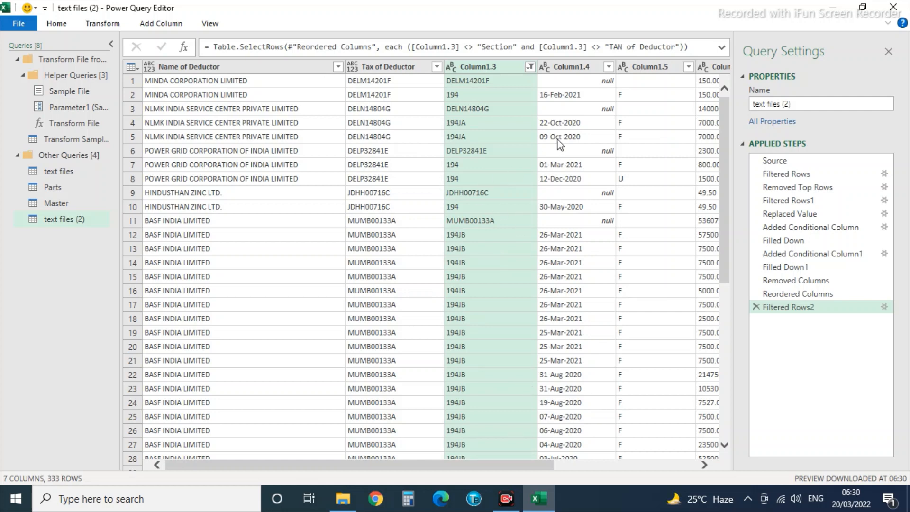
# Remove rows whose Column1.4 value is null.
pyautogui.click(609, 67)
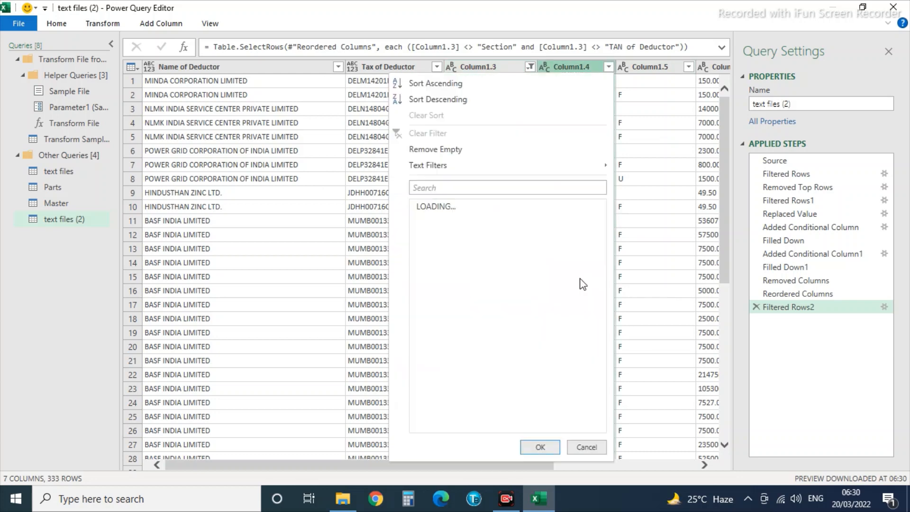
pyautogui.click(420, 220)
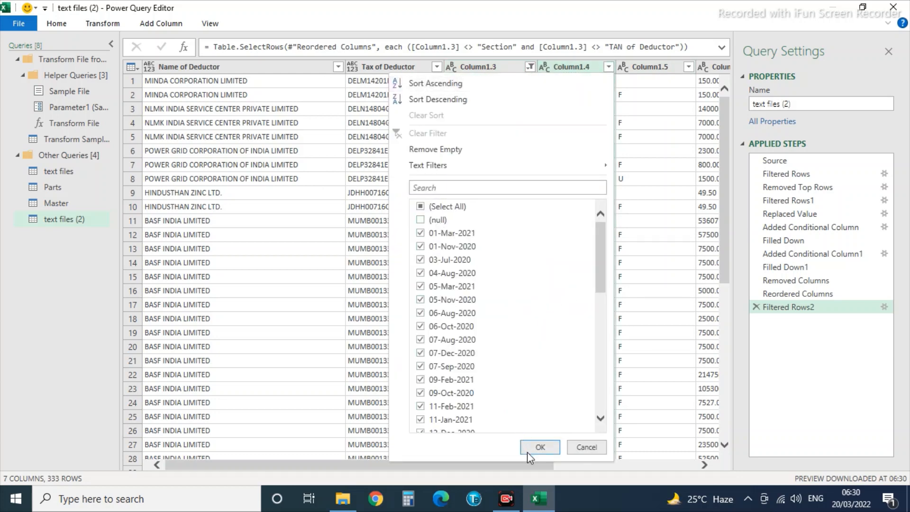
pyautogui.click(540, 447)
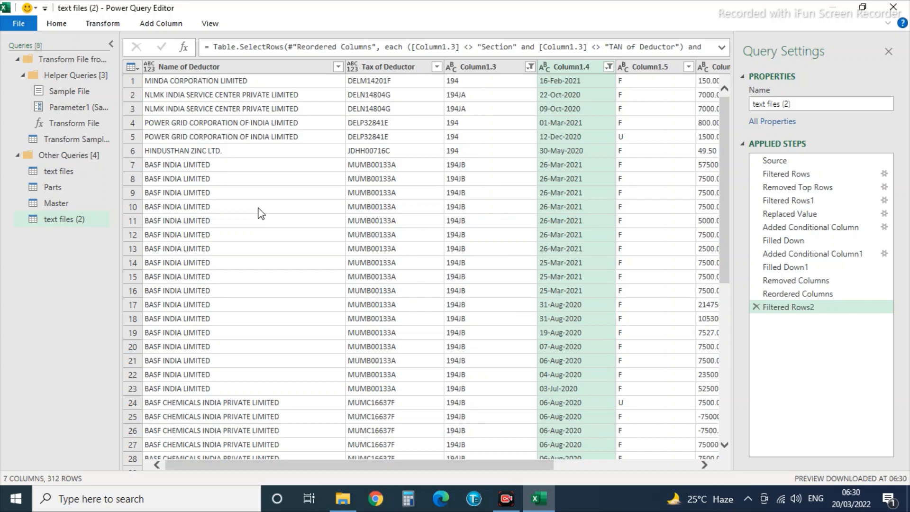
pyautogui.click(473, 250)
pyautogui.press('Right')
pyautogui.press('Right')
pyautogui.press('Right')
pyautogui.press('Right')
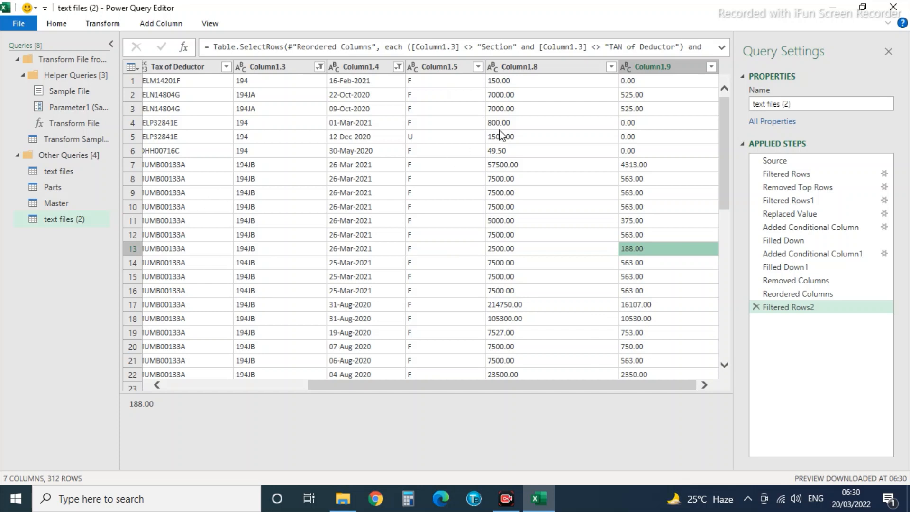
# Set Column1.9 and Column1.8 to Decimal Number and Column1.4 to Date.
pyautogui.click(626, 66)
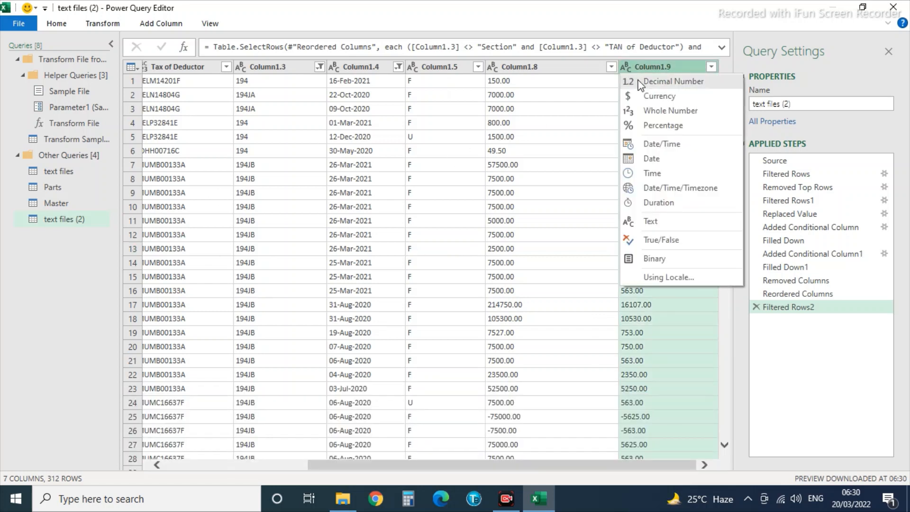
pyautogui.click(664, 81)
pyautogui.click(493, 66)
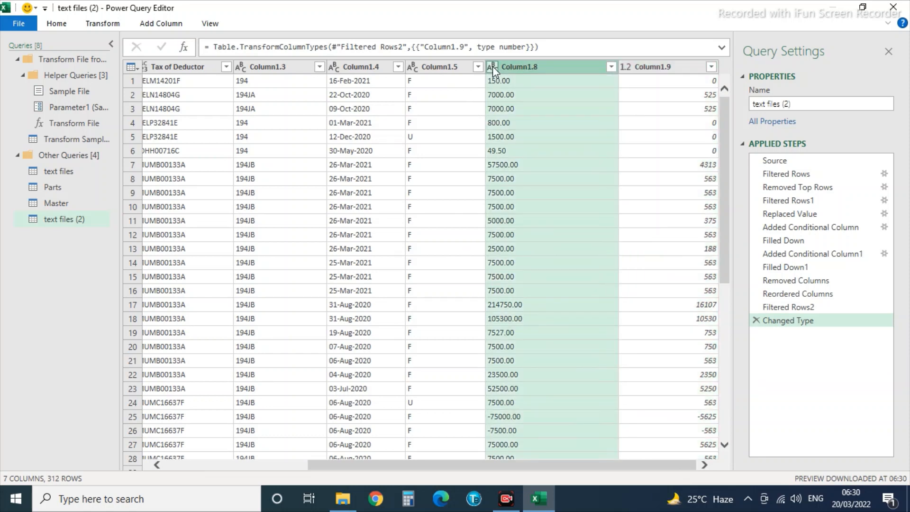
pyautogui.click(506, 84)
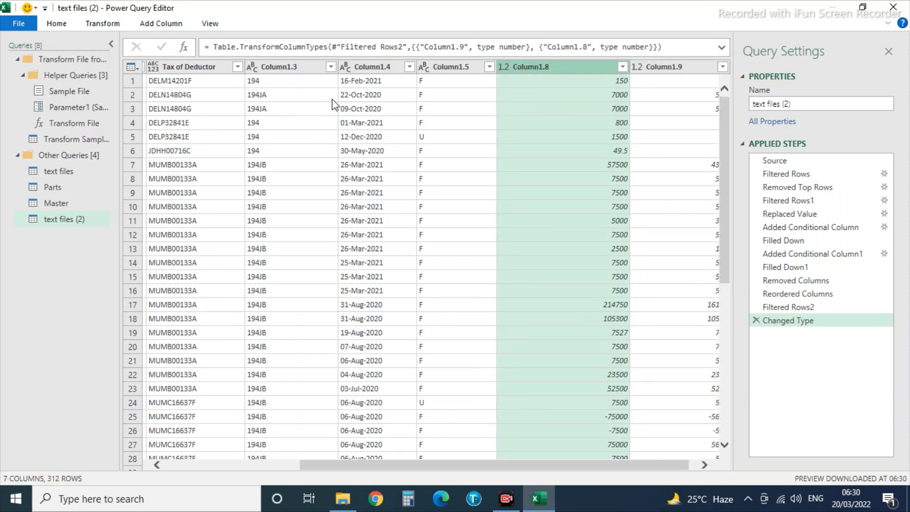
pyautogui.click(345, 67)
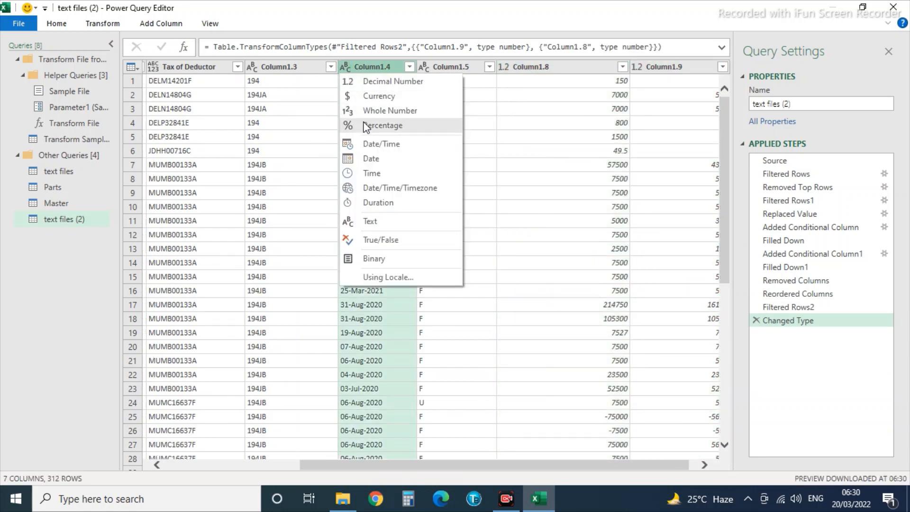
pyautogui.click(363, 159)
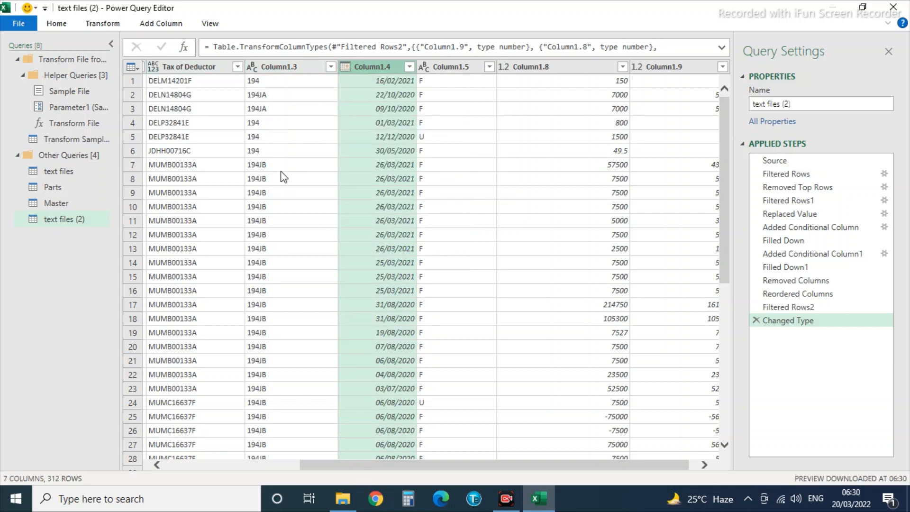
pyautogui.moveTo(481, 463); pyautogui.dragTo(303, 451)
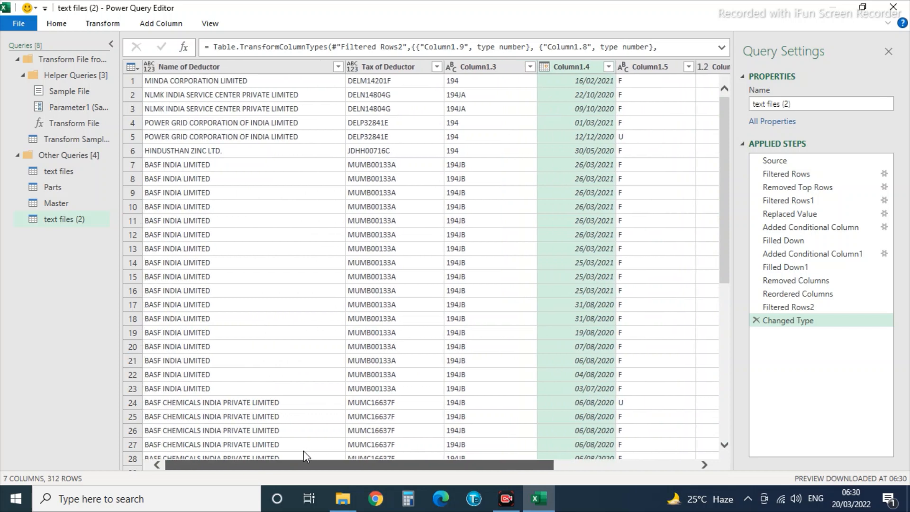
# Close & Load the query as a table into the existing worksheet at cell F3.
pyautogui.click(20, 27)
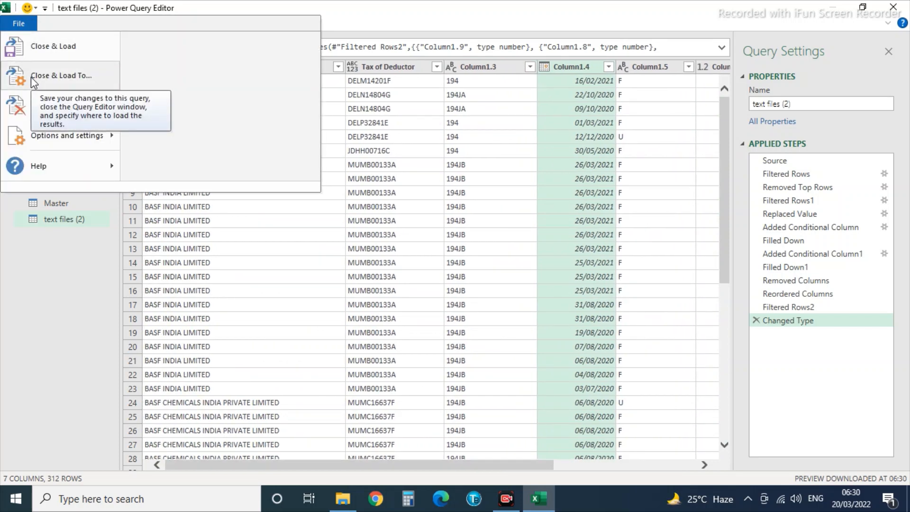
pyautogui.click(47, 75)
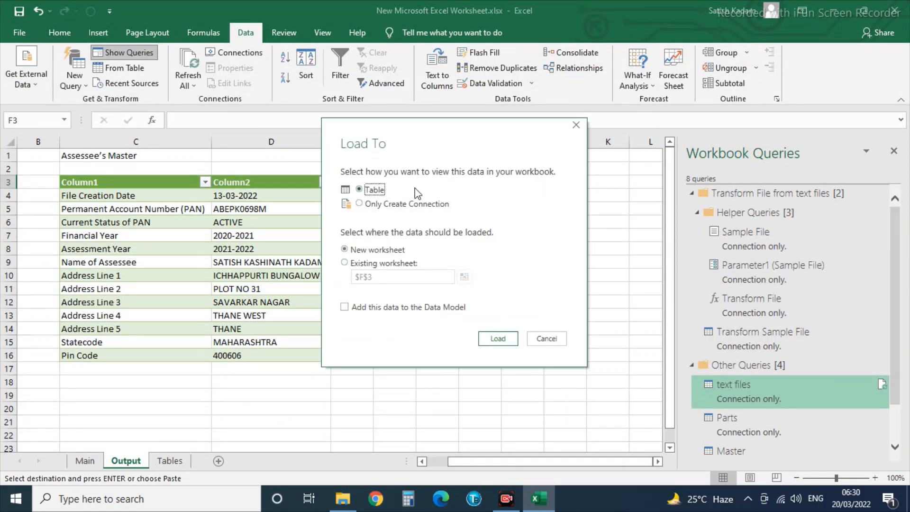
pyautogui.click(344, 263)
pyautogui.click(464, 277)
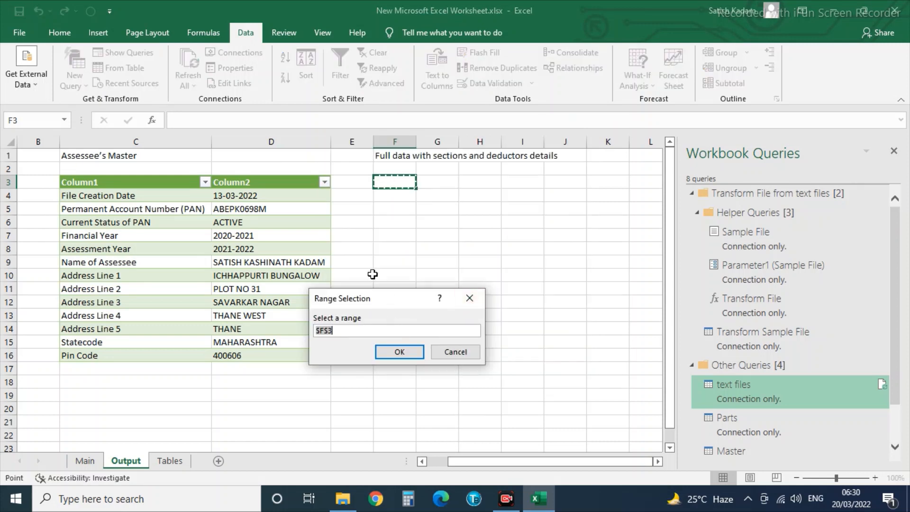
pyautogui.click(401, 351)
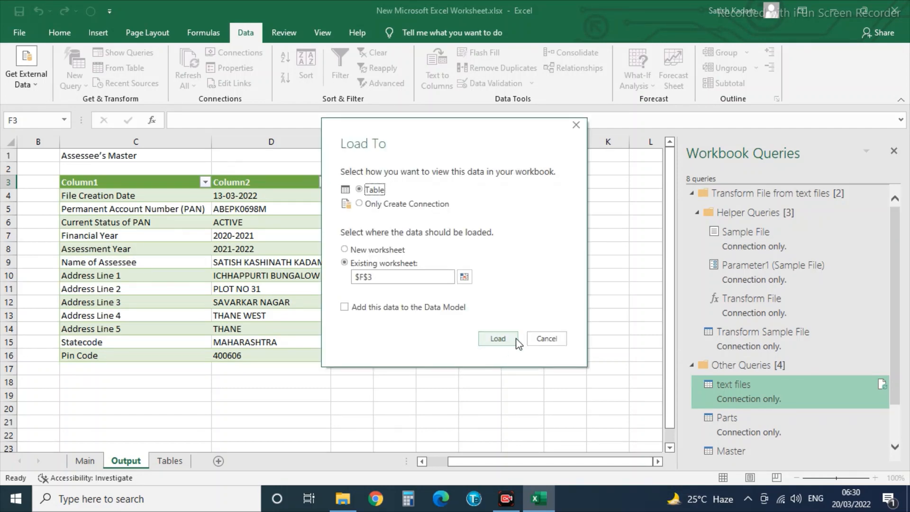
pyautogui.click(504, 339)
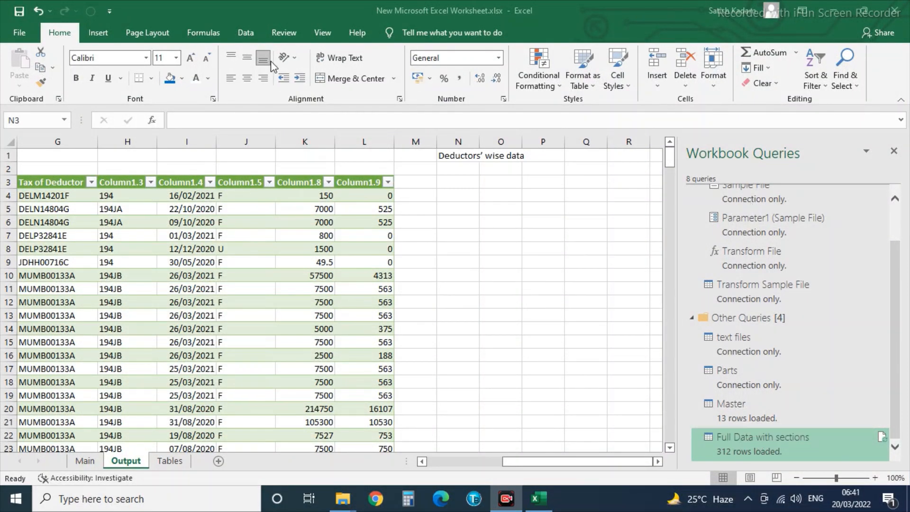
pyautogui.click(71, 188)
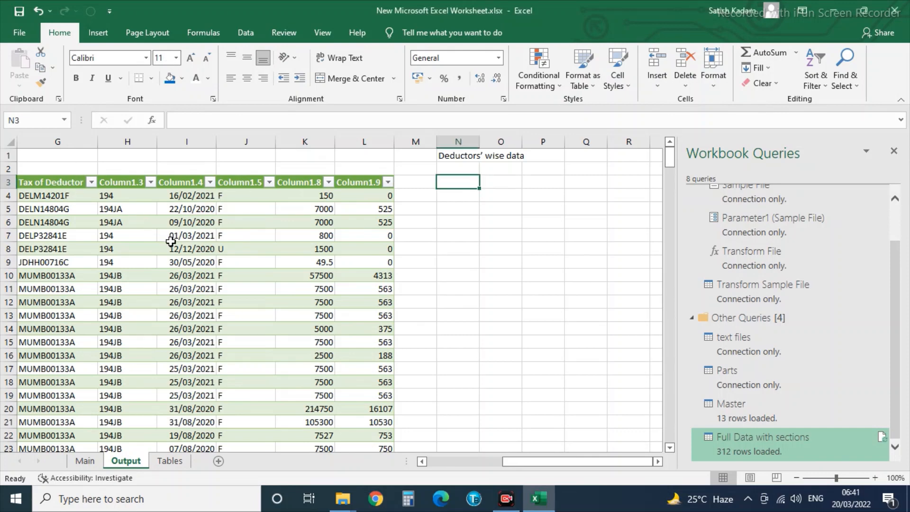
pyautogui.press('Left')
pyautogui.press('Left')
pyautogui.press('Left')
pyautogui.press('Left')
pyautogui.press('Left')
pyautogui.press('Left')
pyautogui.press('Left')
pyautogui.press('Left')
pyautogui.press('Left')
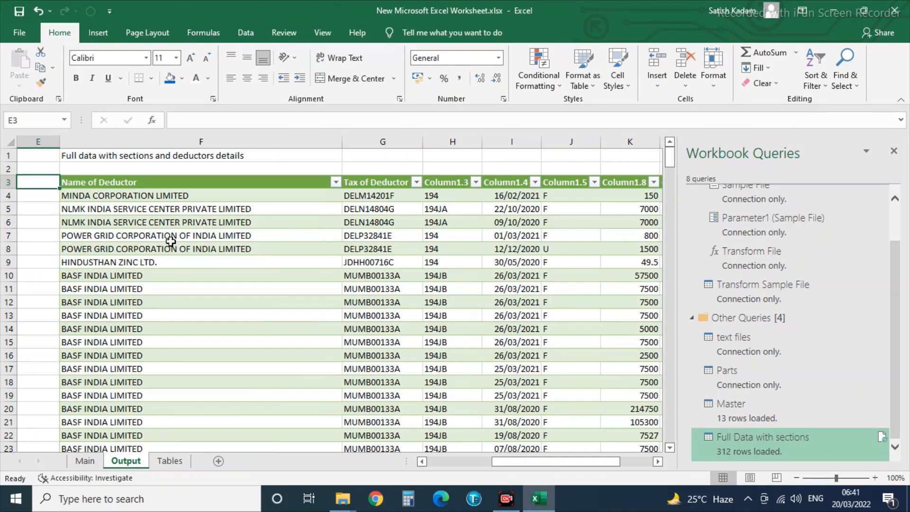
pyautogui.press('Down')
pyautogui.press('Down')
pyautogui.press('Right')
pyautogui.press('Right')
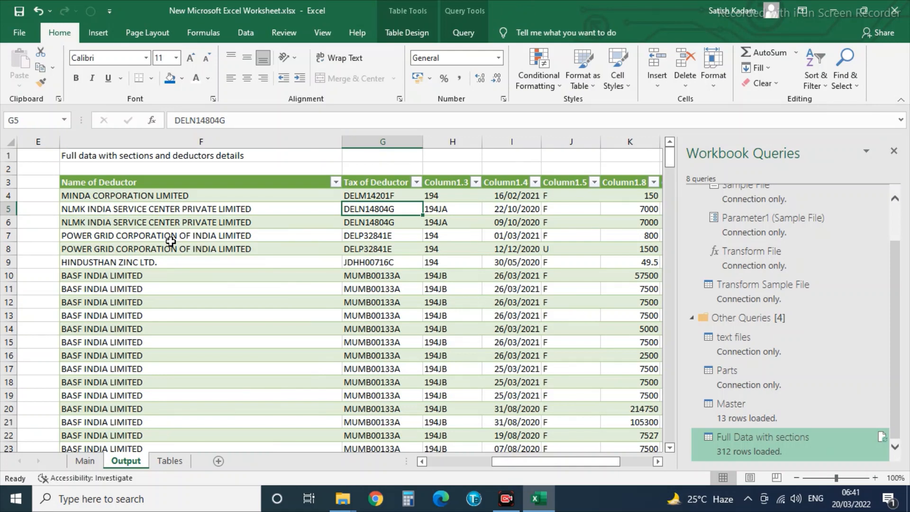
pyautogui.press('Up')
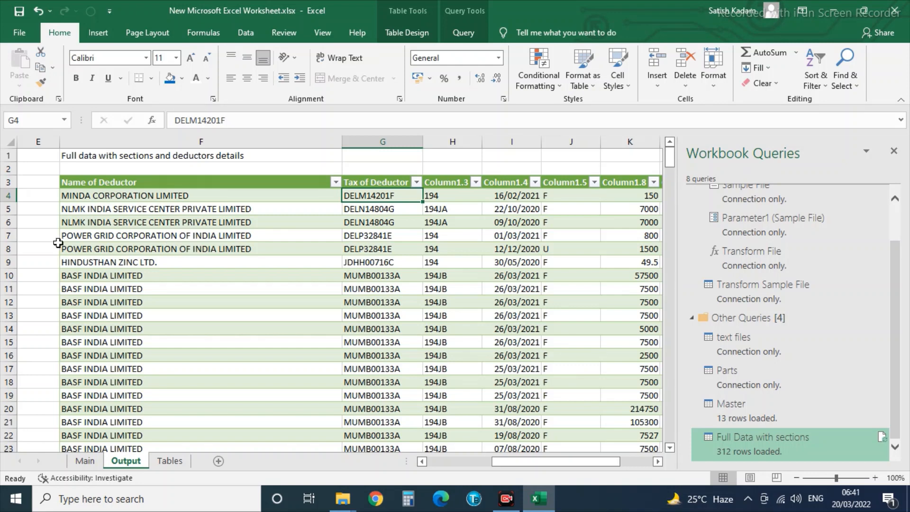
pyautogui.click(290, 238)
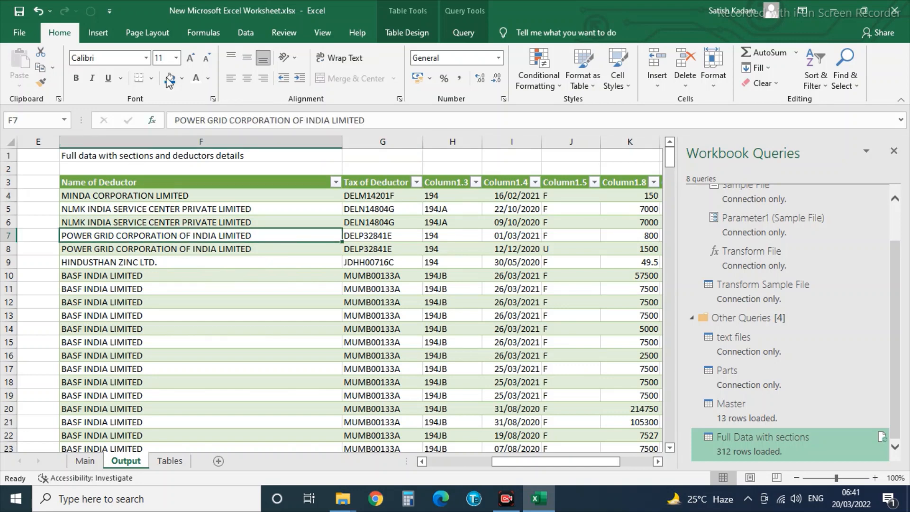
pyautogui.click(246, 33)
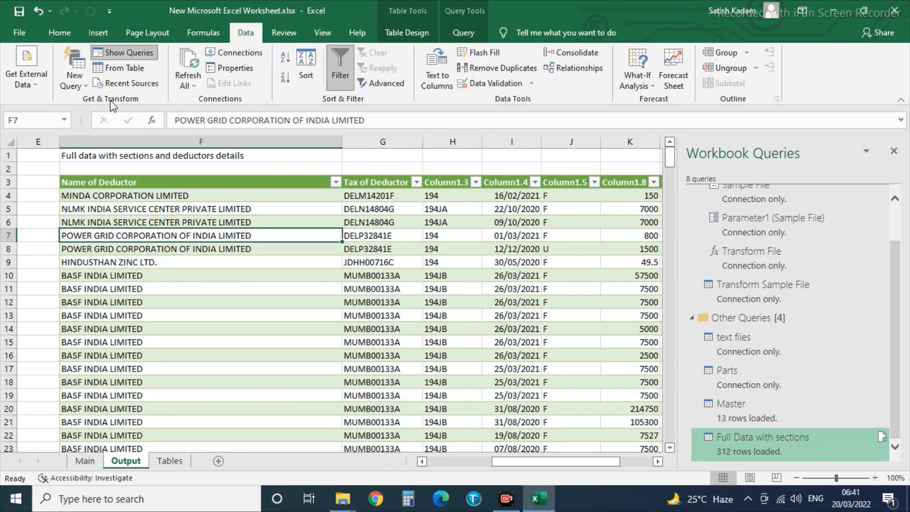
# Open the loaded table as a new query and rename Tax of Deductor to TAN of Deductor.
pyautogui.click(116, 69)
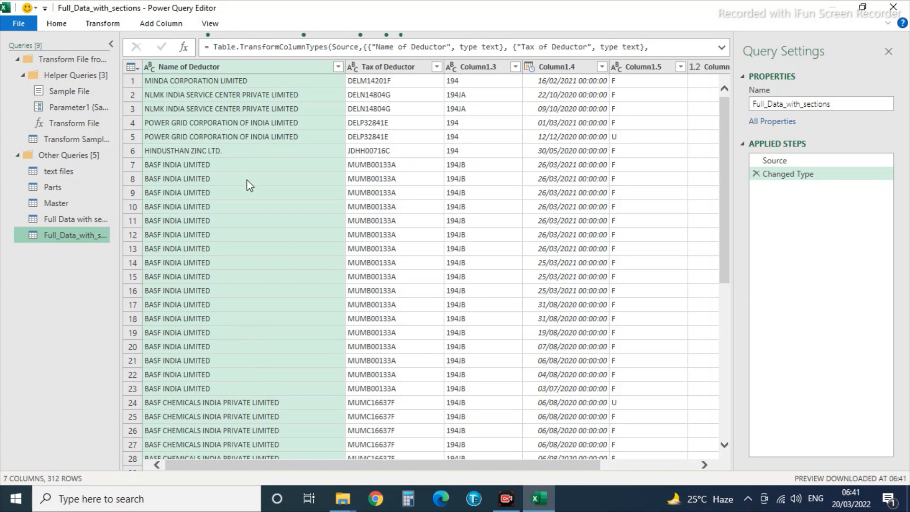
pyautogui.click(204, 66)
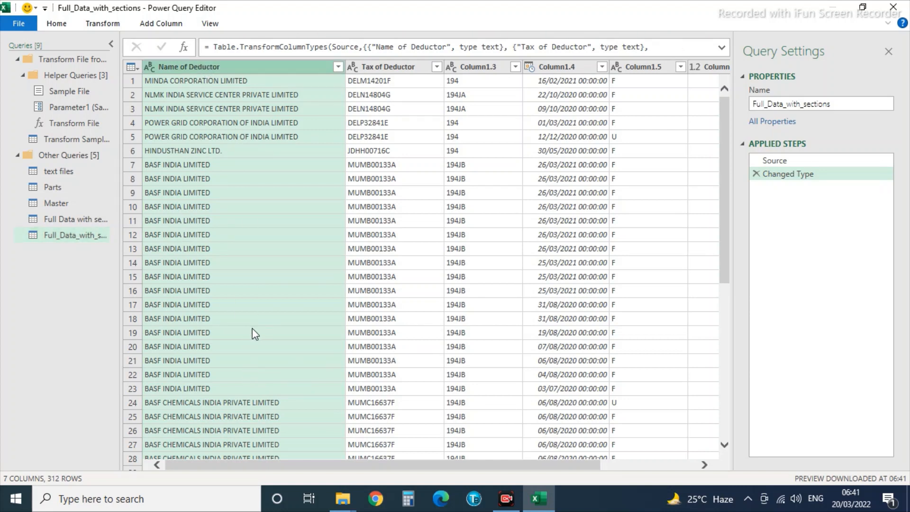
pyautogui.keyDown('ctrl'); pyautogui.click(388, 67); pyautogui.keyUp('ctrl')
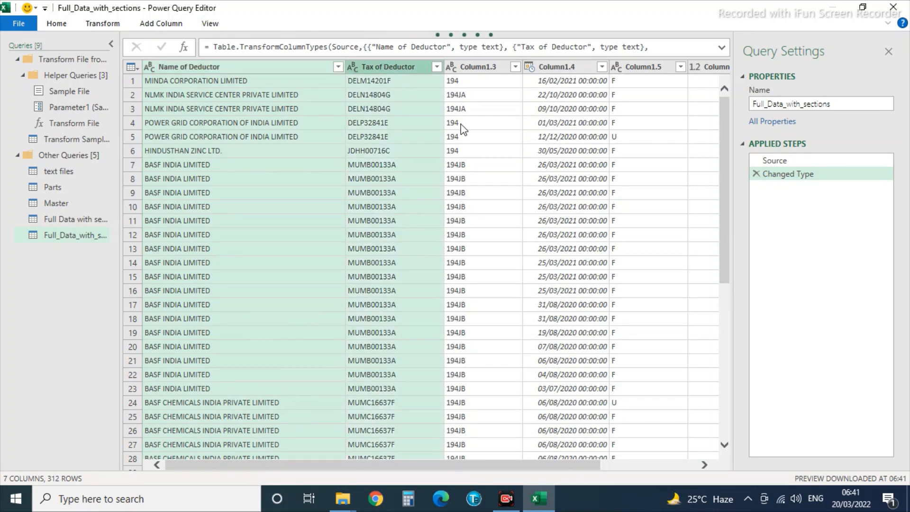
pyautogui.click(387, 84)
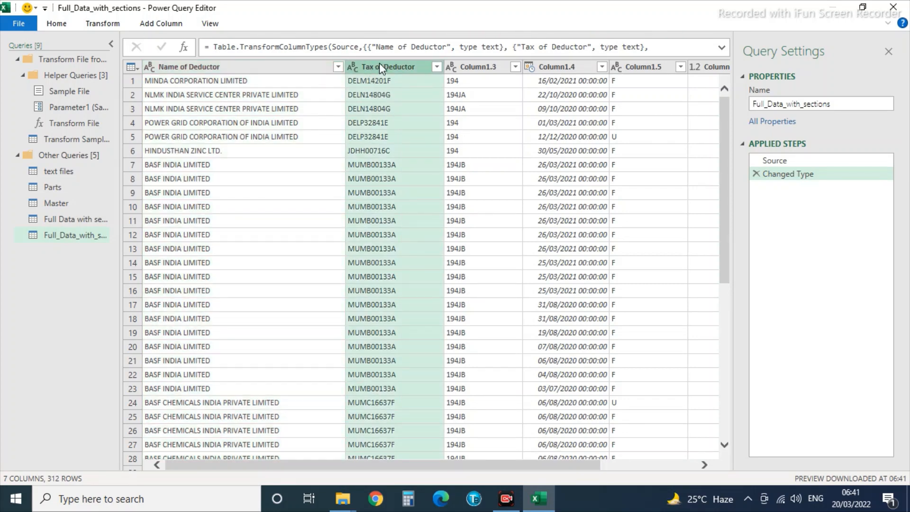
pyautogui.doubleClick(379, 67)
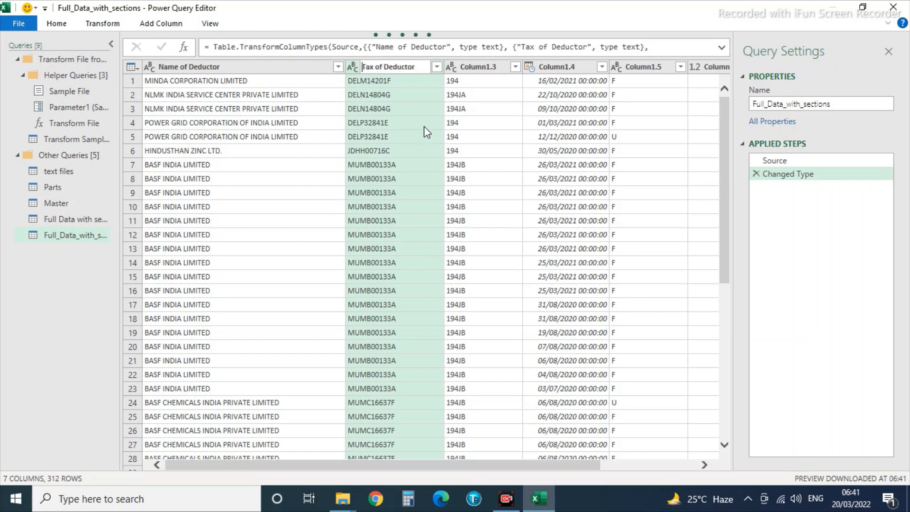
pyautogui.press('Right')
pyautogui.press('Right')
pyautogui.hotkey('shift', 'Right')
pyautogui.write('N')
pyautogui.press('Return')
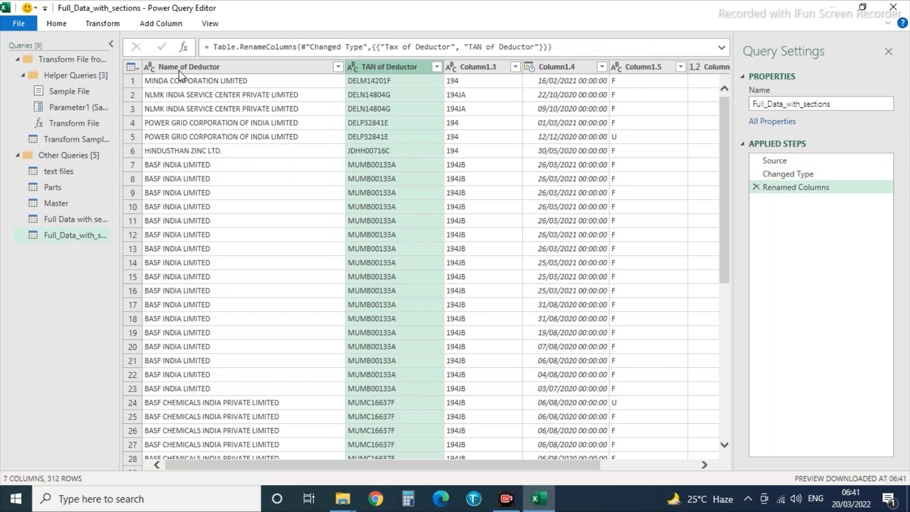
pyautogui.click(180, 67)
# Merge Name of Deductor, TAN of Deductor and Column1.3 into one column using a custom '|' separator.
pyautogui.keyDown('ctrl'); pyautogui.click(402, 69); pyautogui.keyUp('ctrl')
pyautogui.keyDown('ctrl'); pyautogui.click(476, 68); pyautogui.keyUp('ctrl')
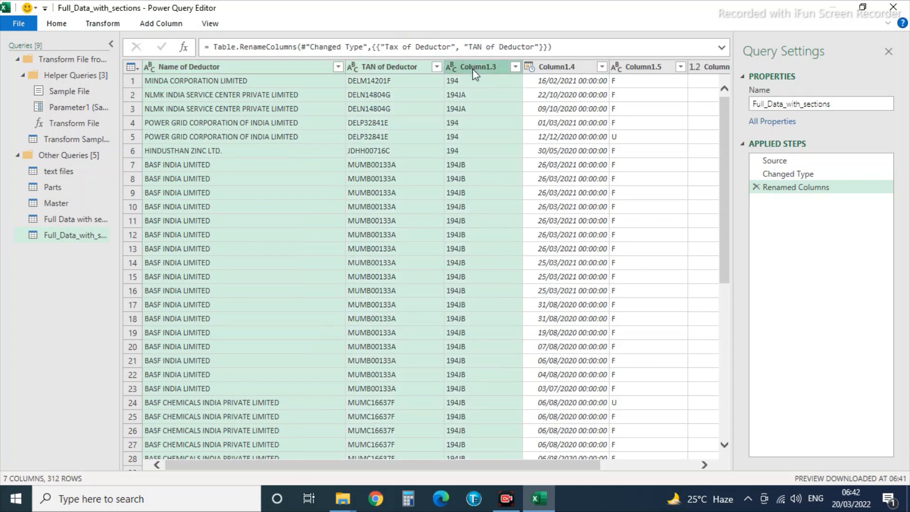
pyautogui.click(93, 27)
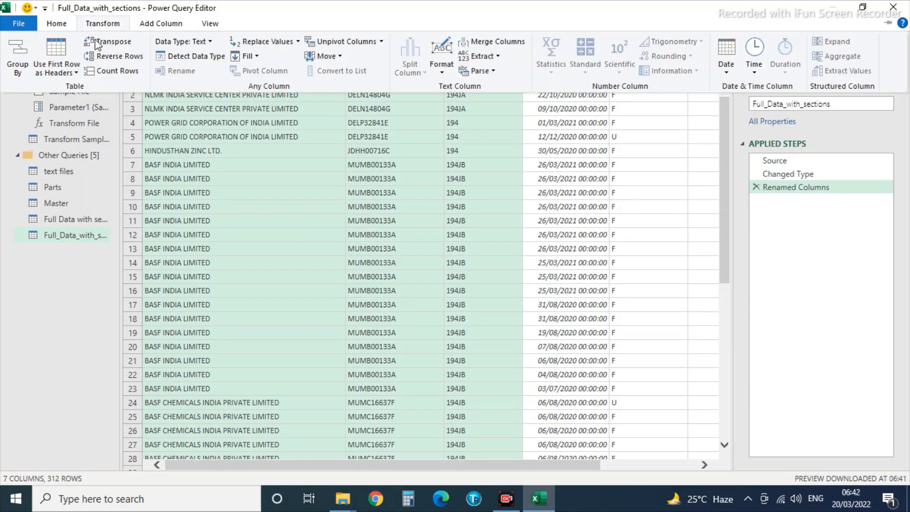
pyautogui.click(492, 45)
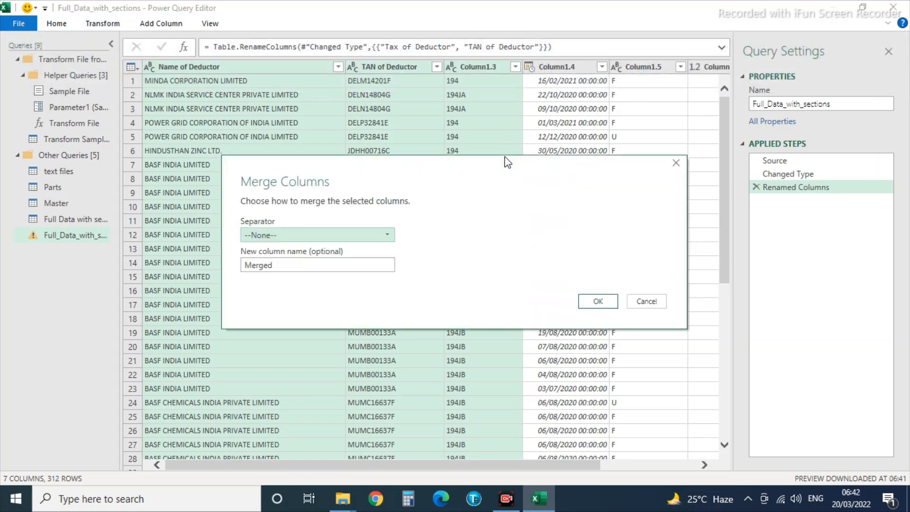
pyautogui.click(273, 239)
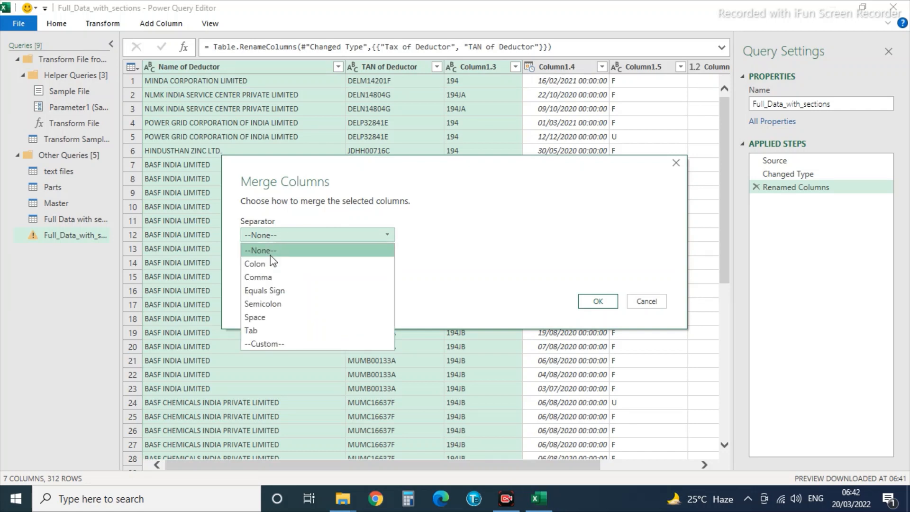
pyautogui.click(254, 343)
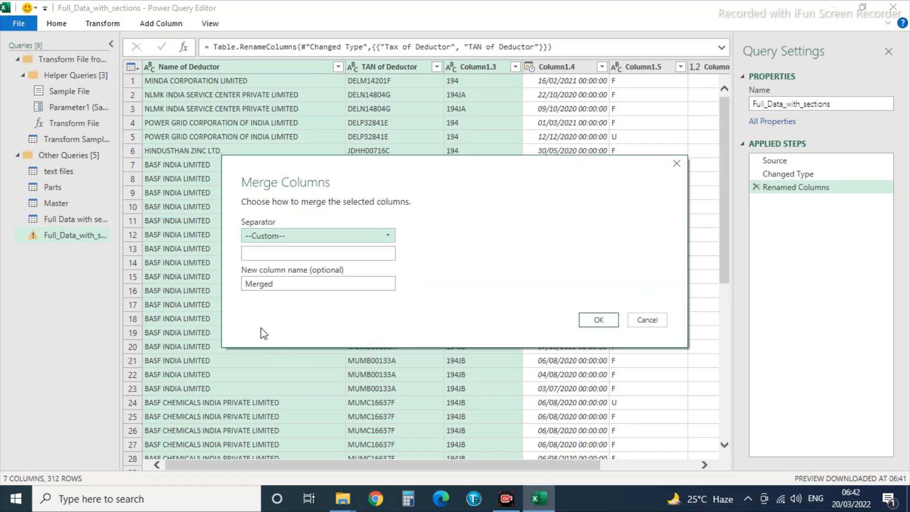
pyautogui.click(282, 255)
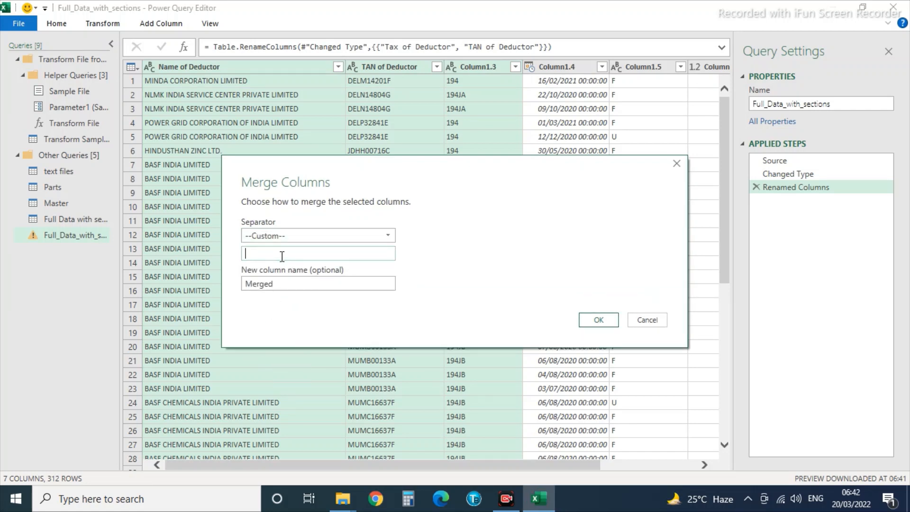
pyautogui.write('|')
pyautogui.click(600, 321)
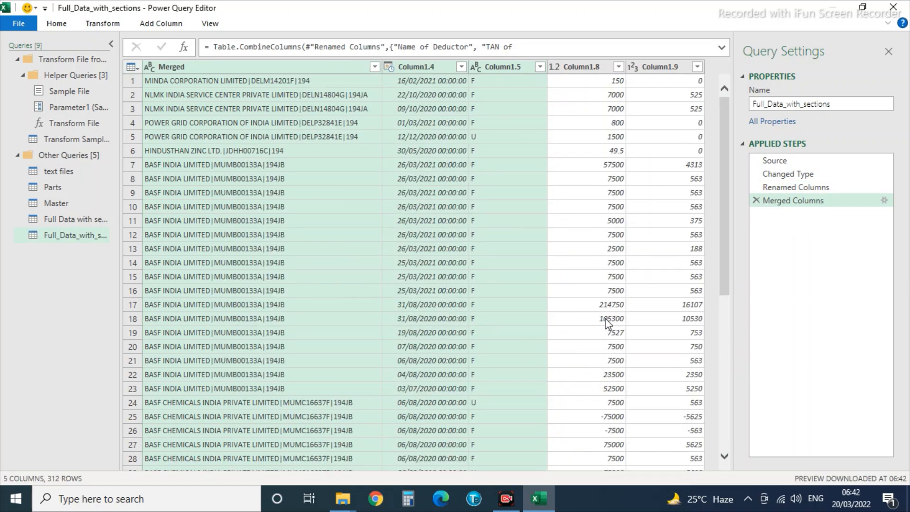
# Start an advanced Group By on Merged with an Amount Credited column summing Column1.8.
pyautogui.click(163, 65)
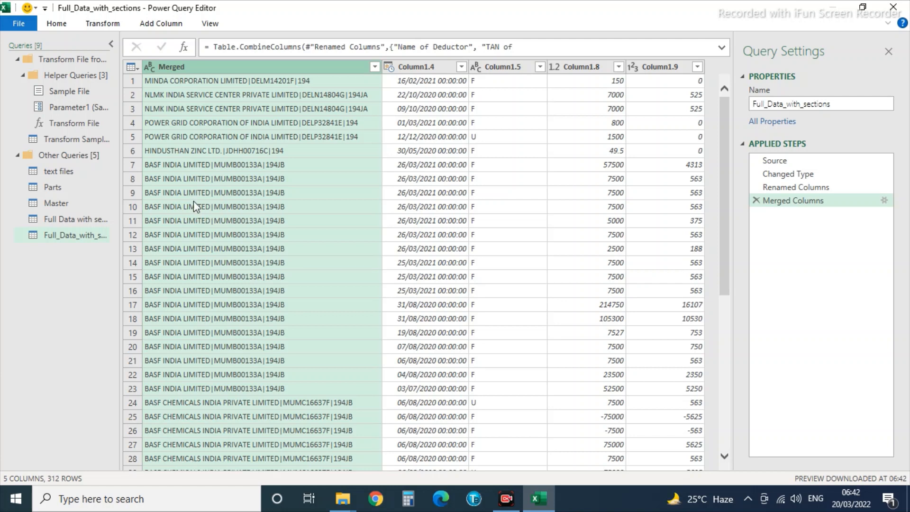
pyautogui.click(103, 23)
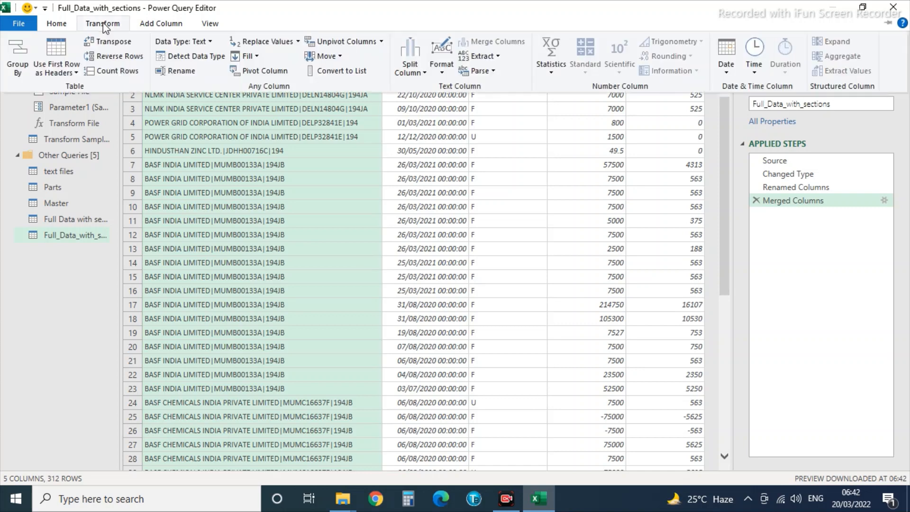
pyautogui.click(16, 58)
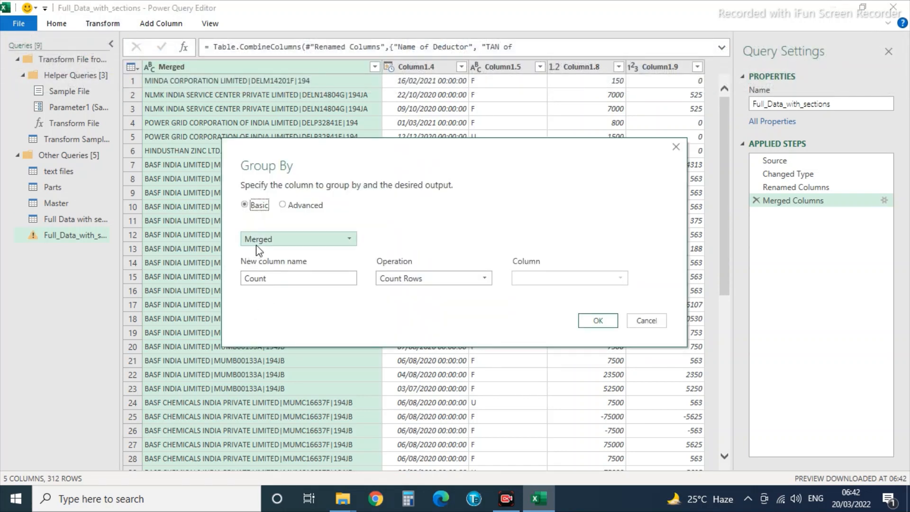
pyautogui.click(282, 204)
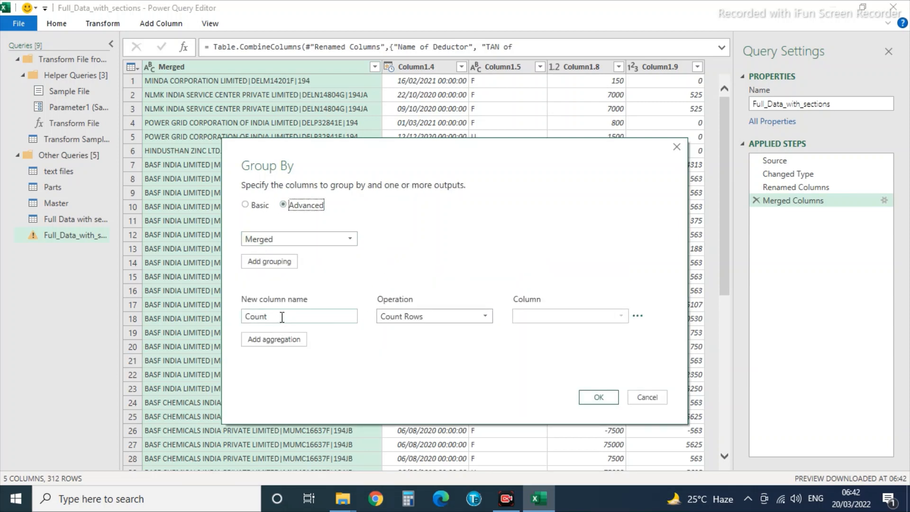
pyautogui.moveTo(280, 317); pyautogui.dragTo(129, 316)
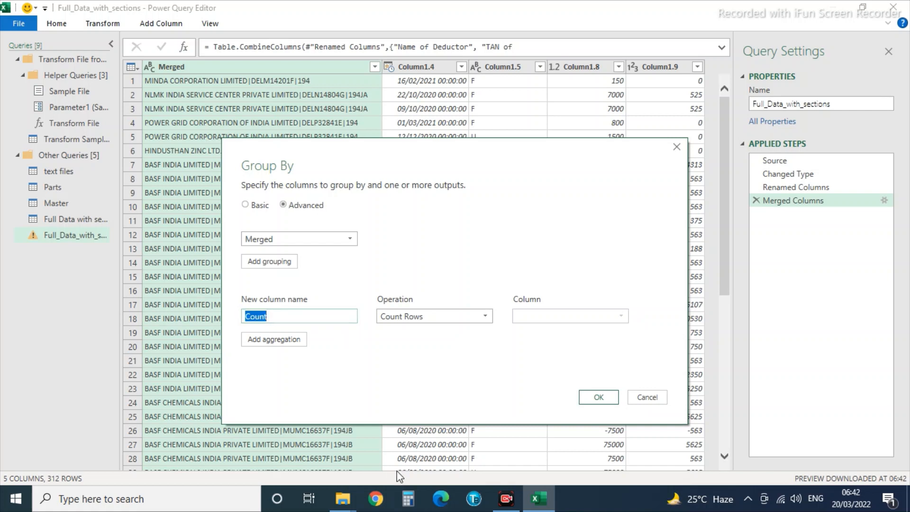
pyautogui.write('Amoun t')
pyautogui.press('BackSpace')
pyautogui.press('BackSpace')
pyautogui.press('BackSpace')
pyautogui.write('t Credited')
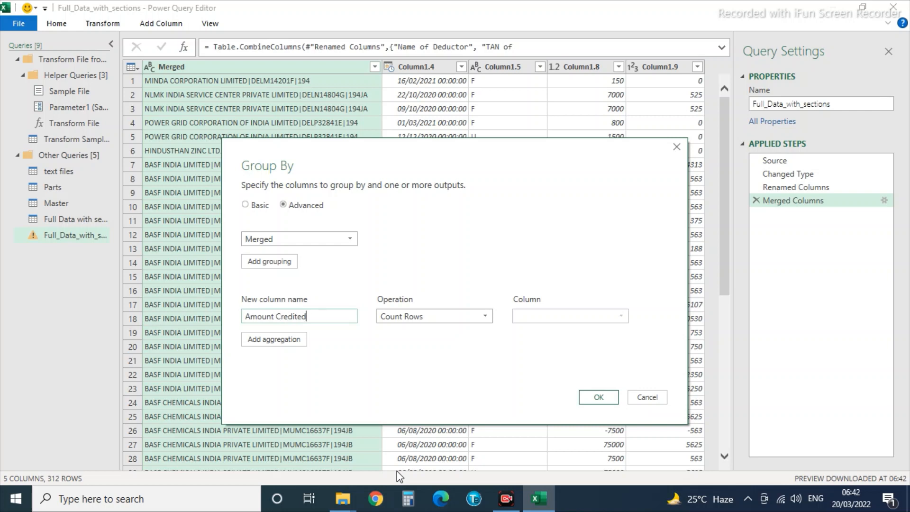
pyautogui.click(382, 322)
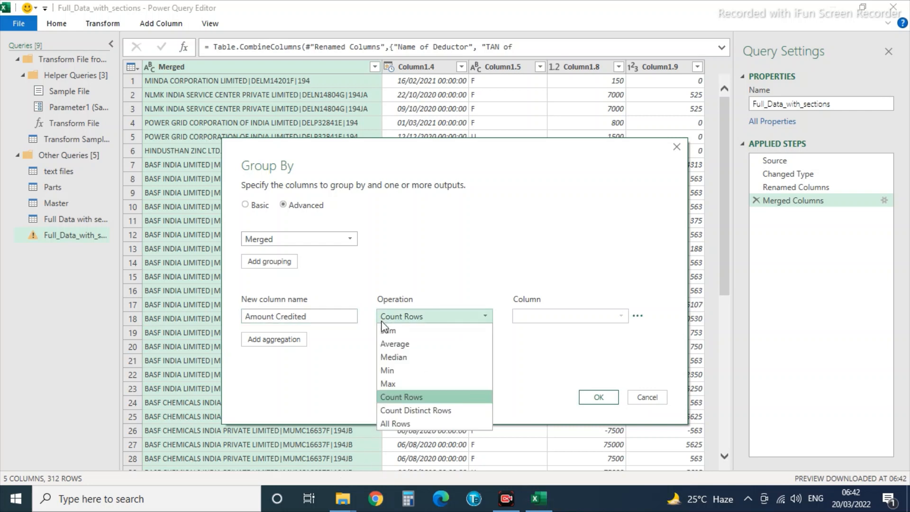
pyautogui.click(406, 330)
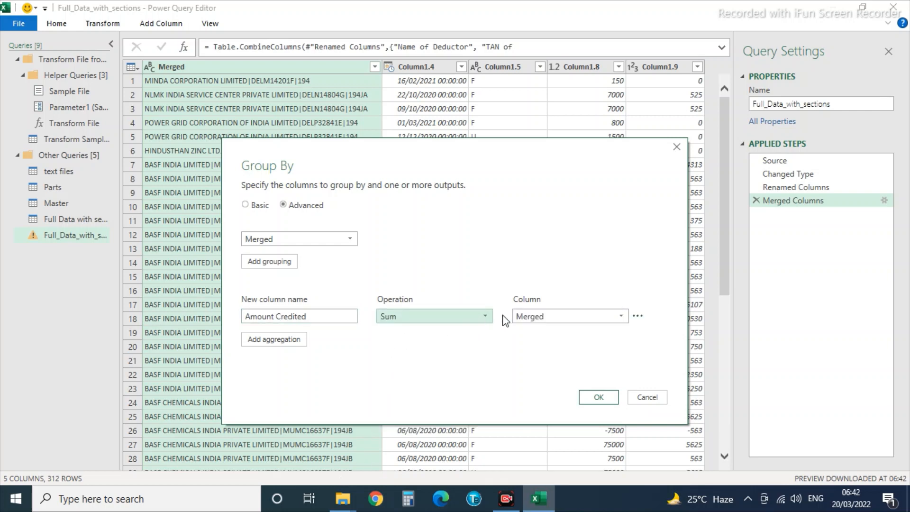
pyautogui.click(531, 317)
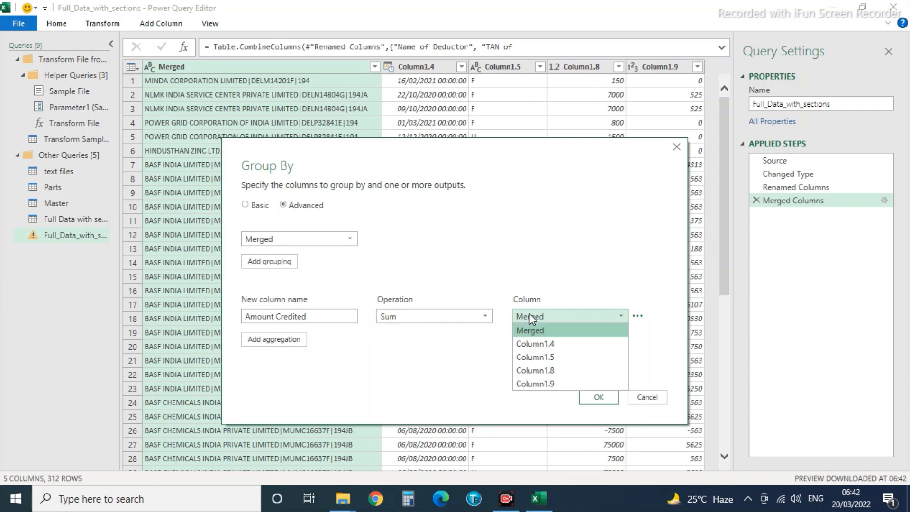
pyautogui.click(546, 372)
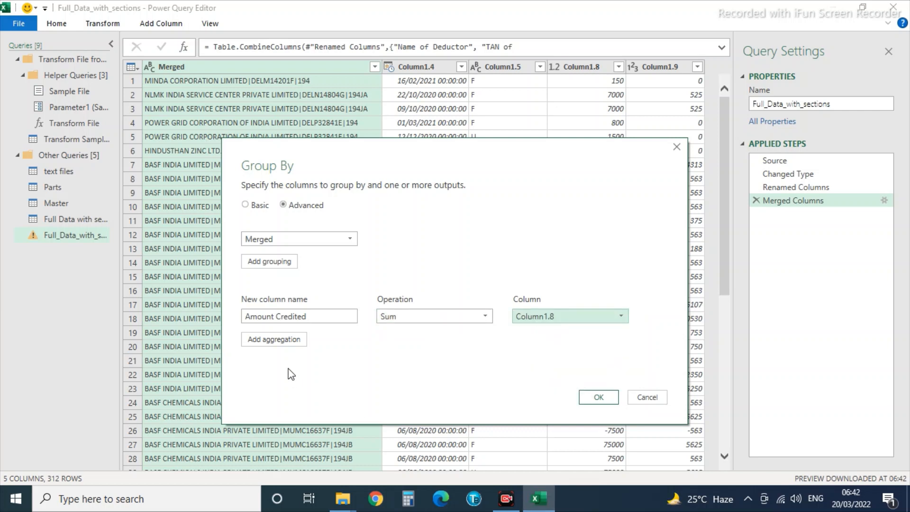
# Add a TDS Amount aggregation summing Column1.9 and apply the grouping, giving 24 rows.
pyautogui.click(277, 341)
pyautogui.click(270, 340)
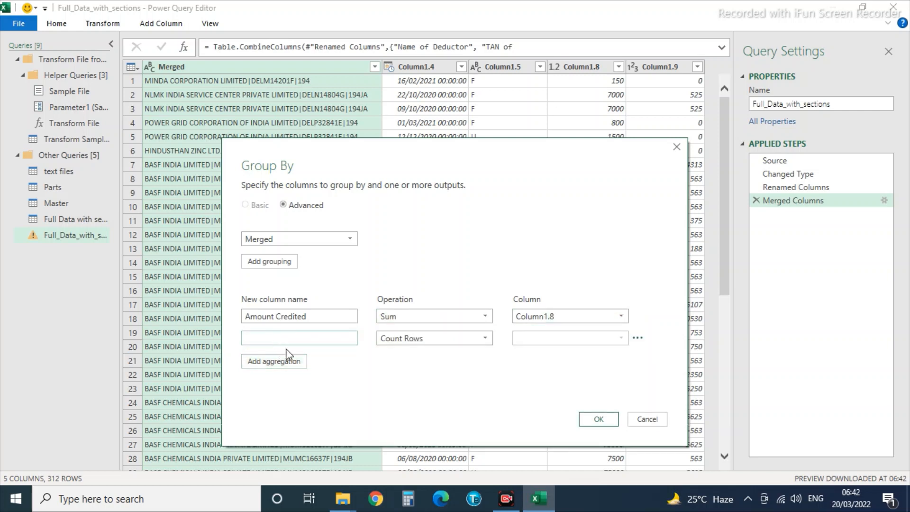
pyautogui.write('TD')
pyautogui.press('BackSpace')
pyautogui.write(':DS')
pyautogui.press('BackSpace')
pyautogui.press('BackSpace')
pyautogui.write('DS Amount')
pyautogui.click(397, 340)
pyautogui.click(391, 354)
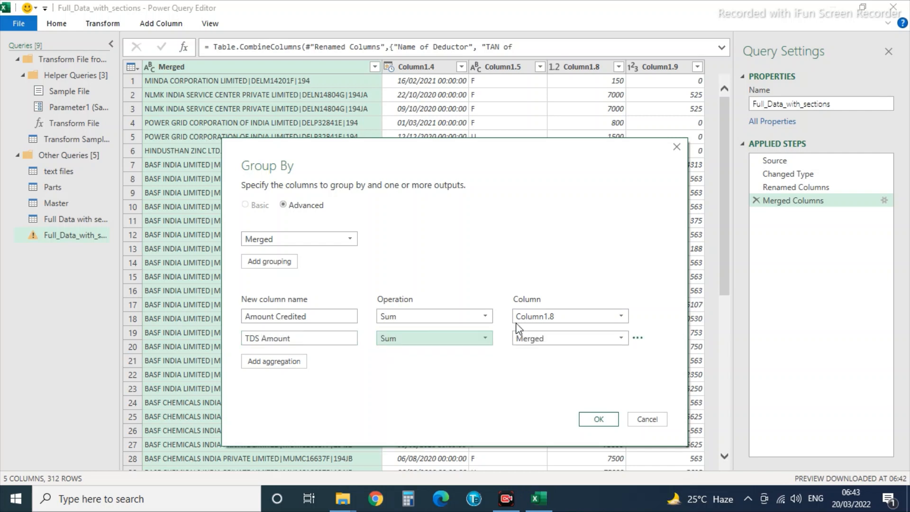
pyautogui.click(542, 341)
pyautogui.click(545, 406)
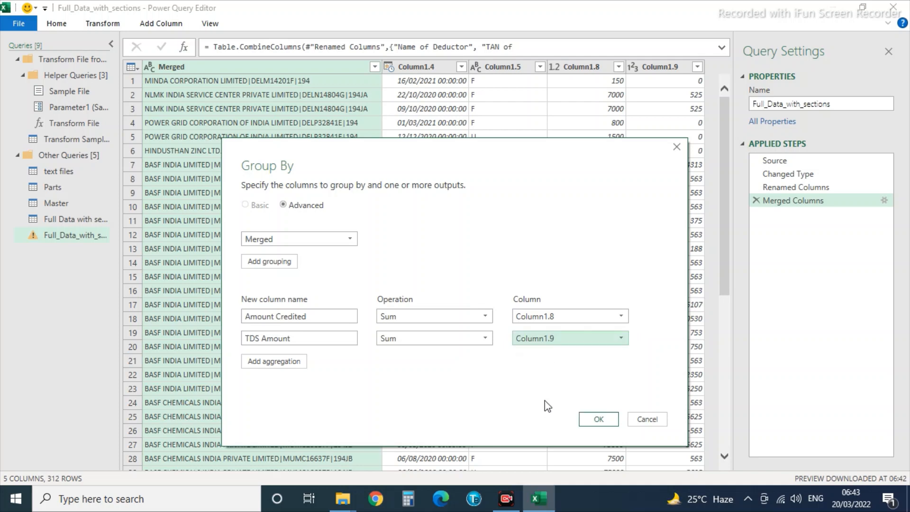
pyautogui.click(596, 419)
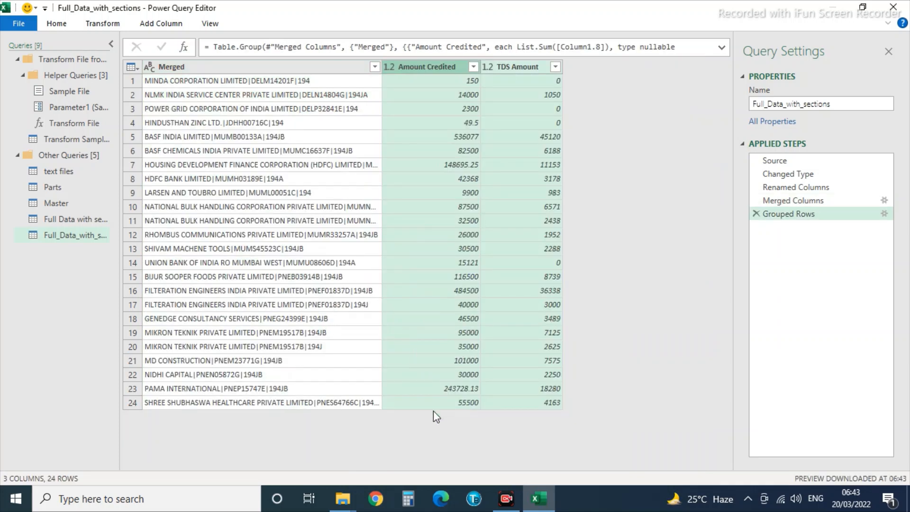
# Split the Merged column by its delimiter into three columns.
pyautogui.click(184, 63)
pyautogui.rightClick(183, 63)
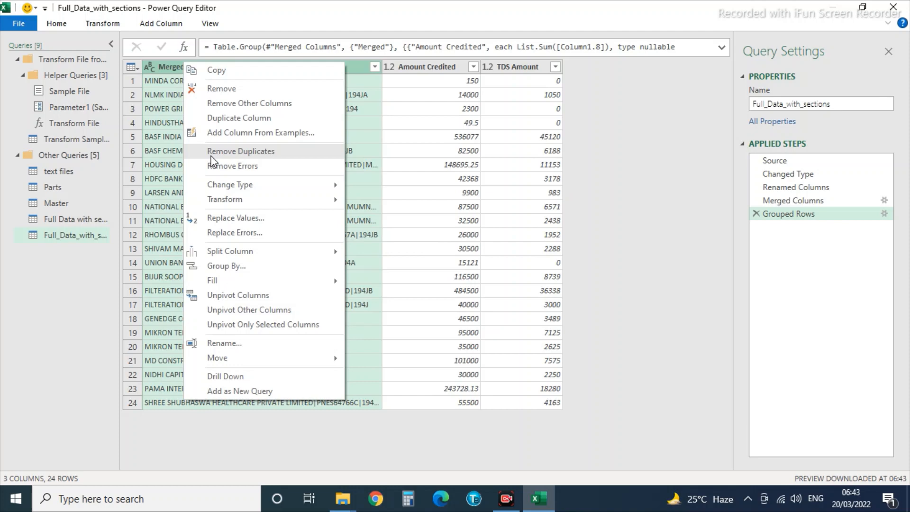
pyautogui.click(380, 254)
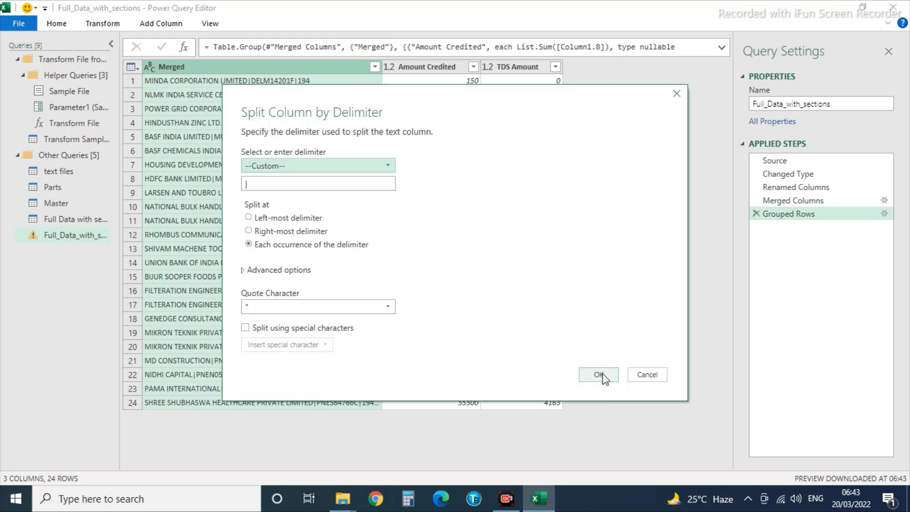
pyautogui.click(599, 374)
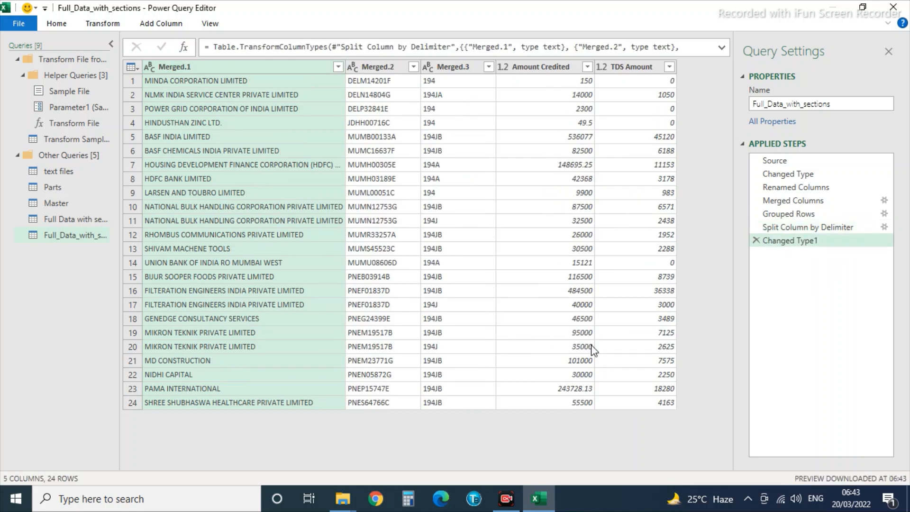
# Rename Merged.1 to 'Name of the deductor' and Merged.2 to 'TAN'.
pyautogui.doubleClick(170, 70)
pyautogui.write('Nam')
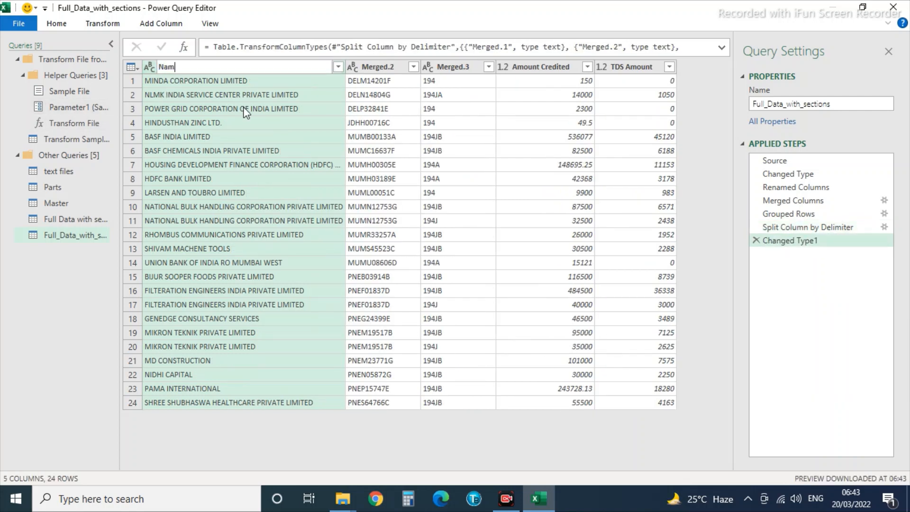
pyautogui.write('e of the deductor')
pyautogui.press('Return')
pyautogui.doubleClick(367, 67)
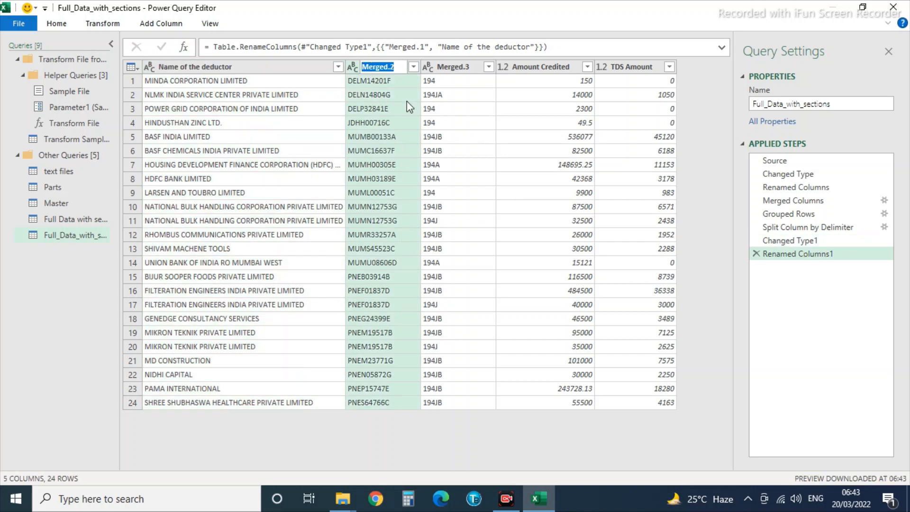
pyautogui.write('TAN')
# Close & Load the deductor totals as a table at cell N3 of the existing worksheet.
pyautogui.click(15, 22)
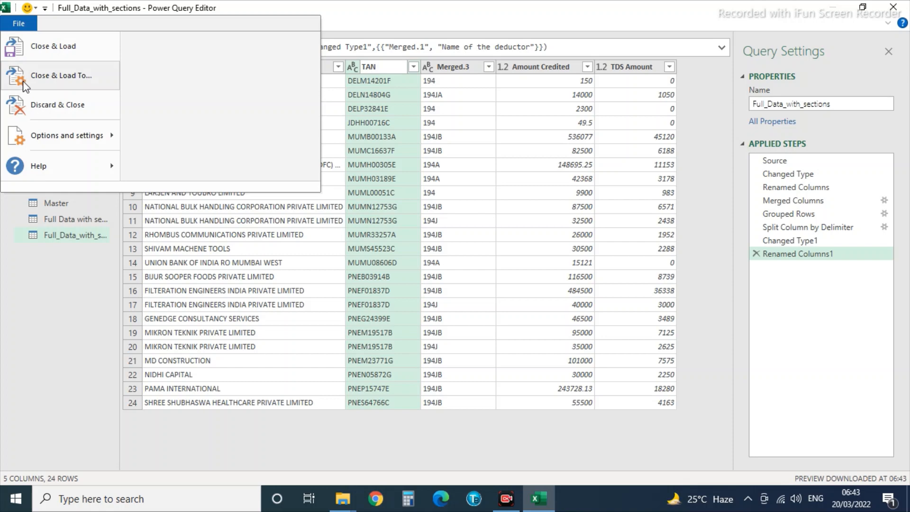
pyautogui.click(47, 46)
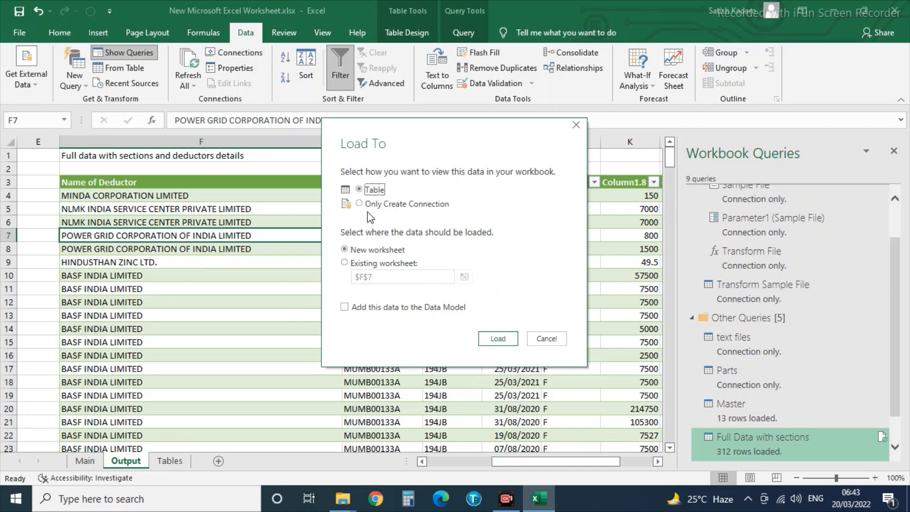
pyautogui.click(349, 264)
pyautogui.click(464, 277)
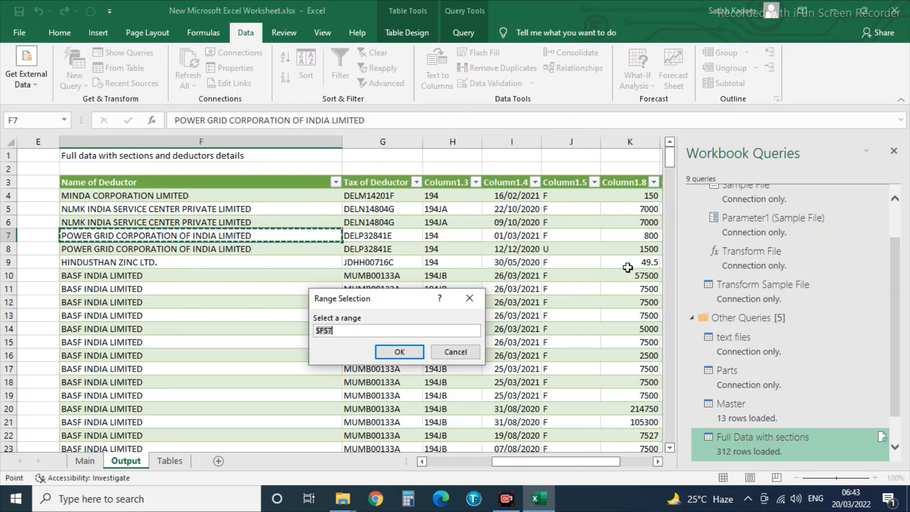
pyautogui.moveTo(609, 253); pyautogui.dragTo(621, 275)
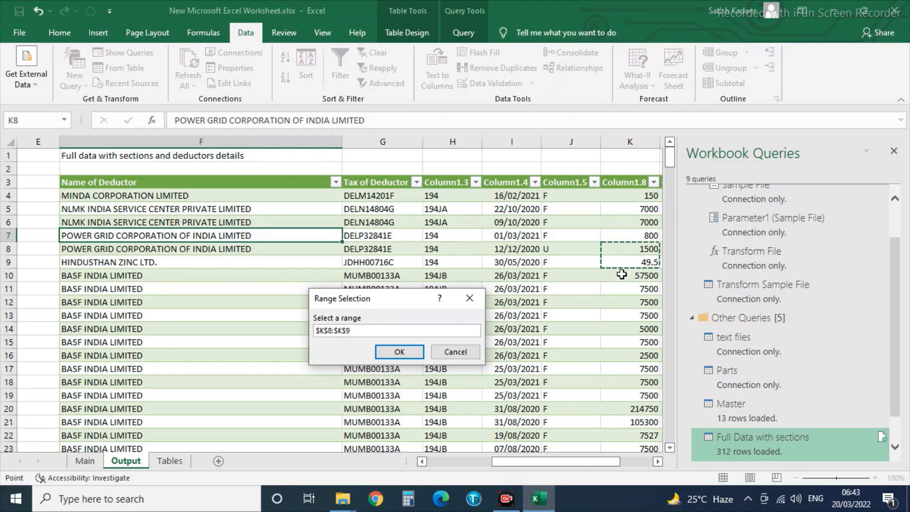
pyautogui.press('Right')
pyautogui.press('Right')
pyautogui.press('Right')
pyautogui.press('Right')
pyautogui.press('Up')
pyautogui.press('Up')
pyautogui.press('Up')
pyautogui.press('Up')
pyautogui.press('Up')
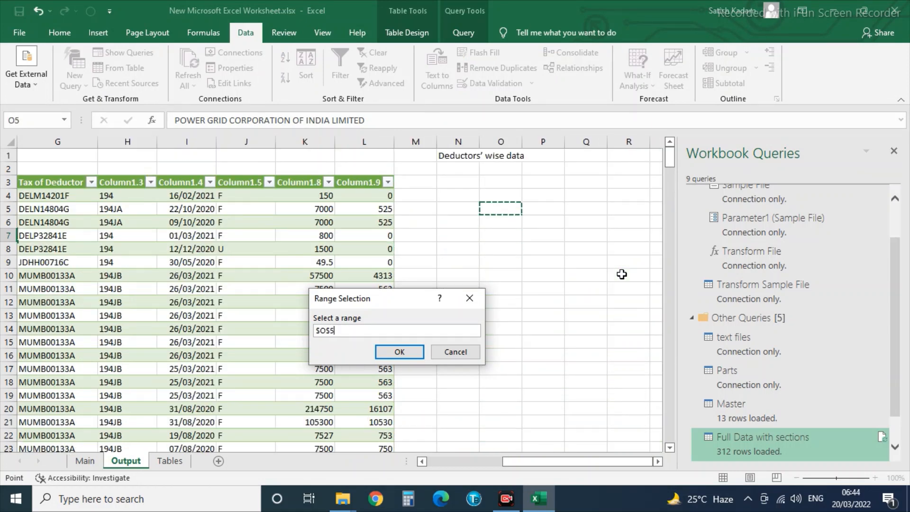
pyautogui.press('Left')
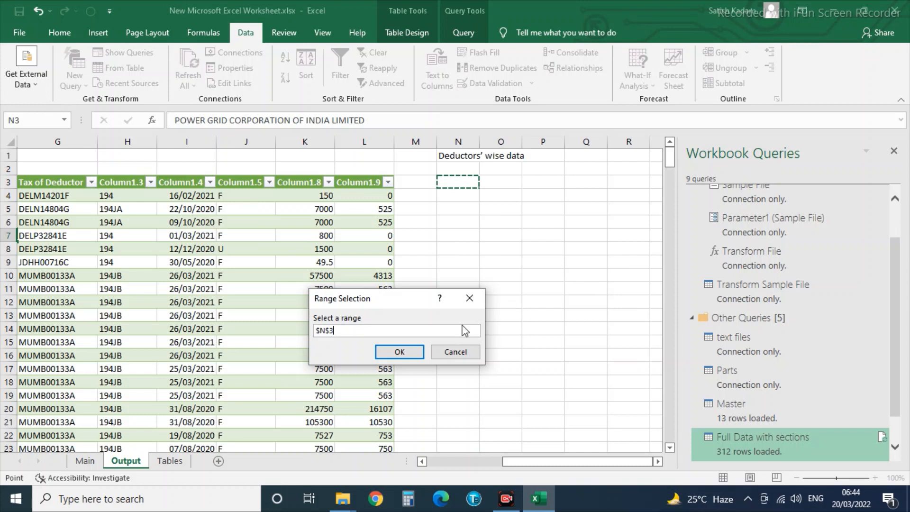
pyautogui.click(400, 352)
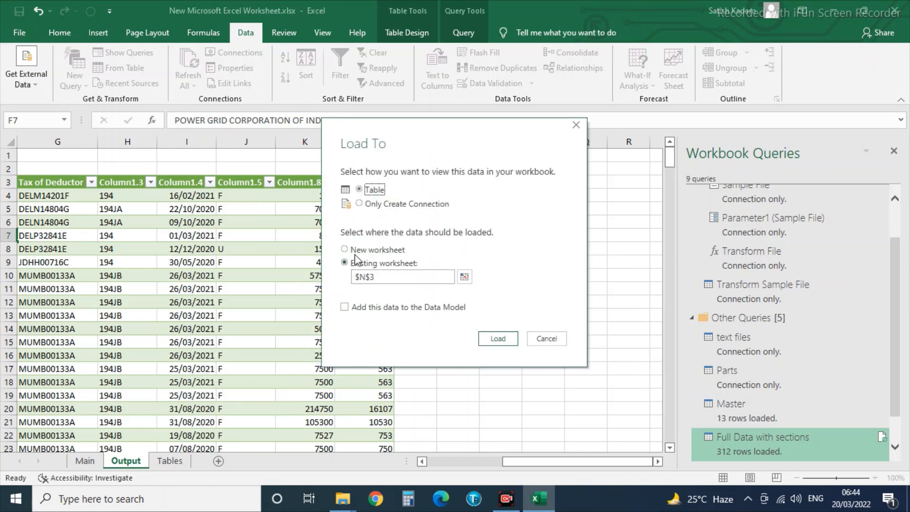
pyautogui.click(496, 339)
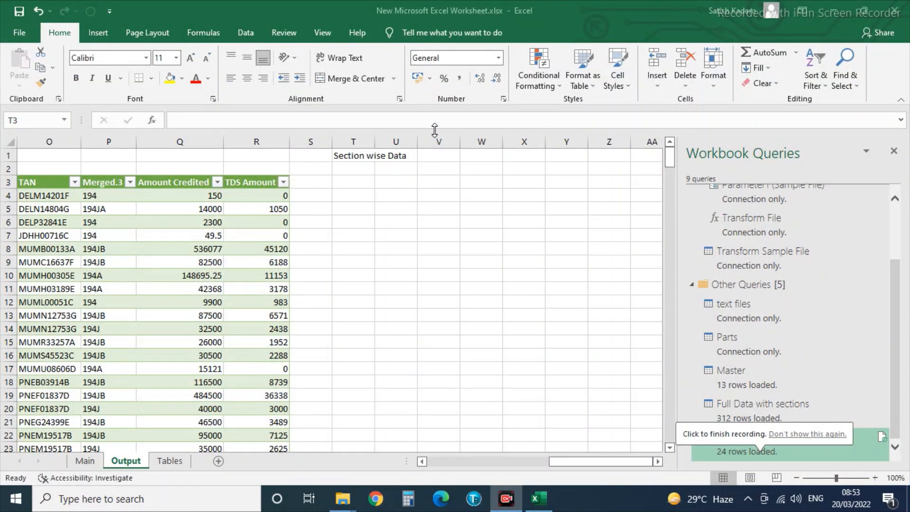
# Send the deductor totals table into Power Query with Data > From Table.
pyautogui.click(352, 182)
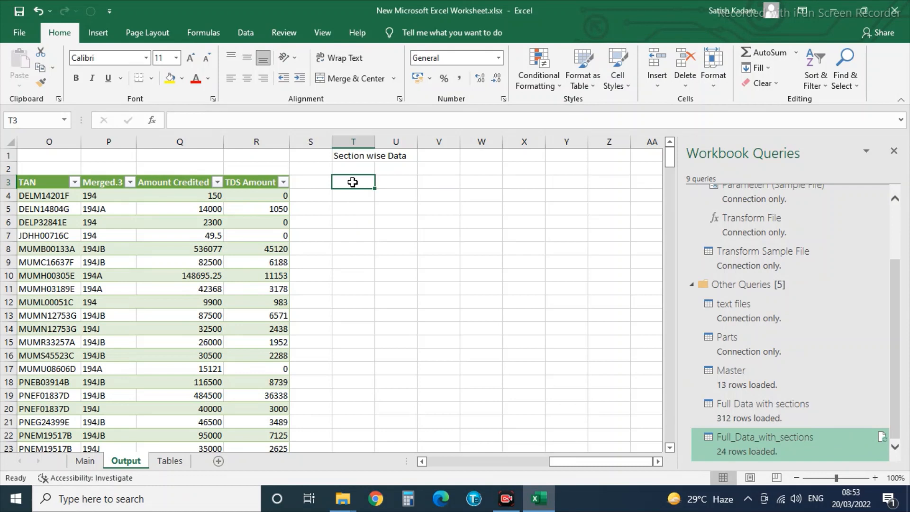
pyautogui.click(118, 272)
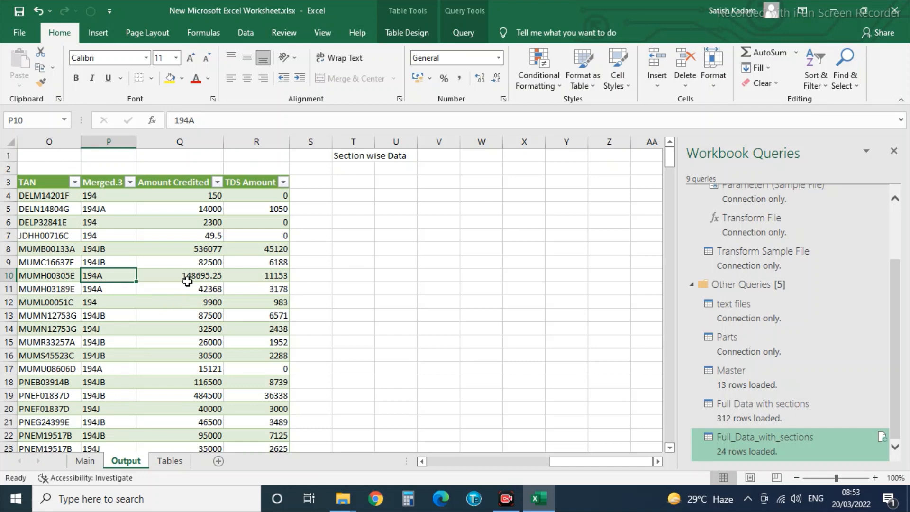
pyautogui.click(246, 32)
pyautogui.click(124, 69)
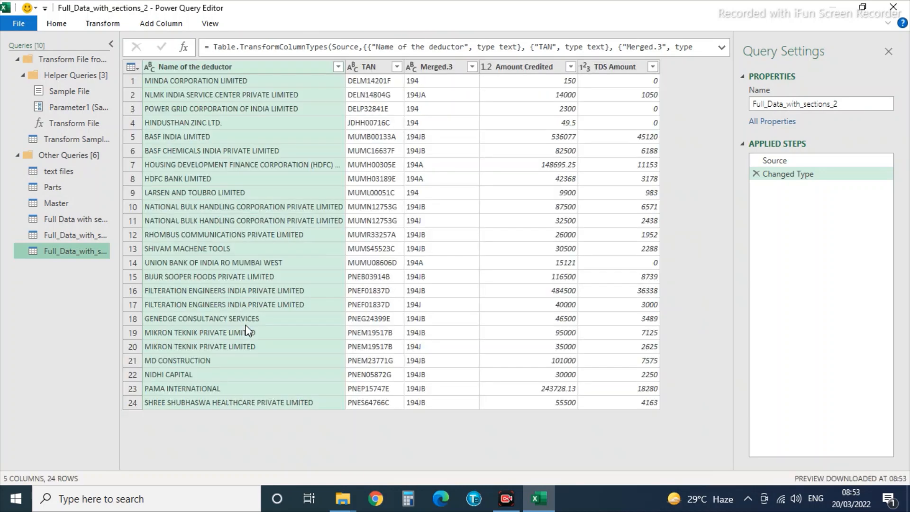
# Start an advanced Group By on Merged.3 with new columns Amount Credited and TDS Amount.
pyautogui.click(427, 67)
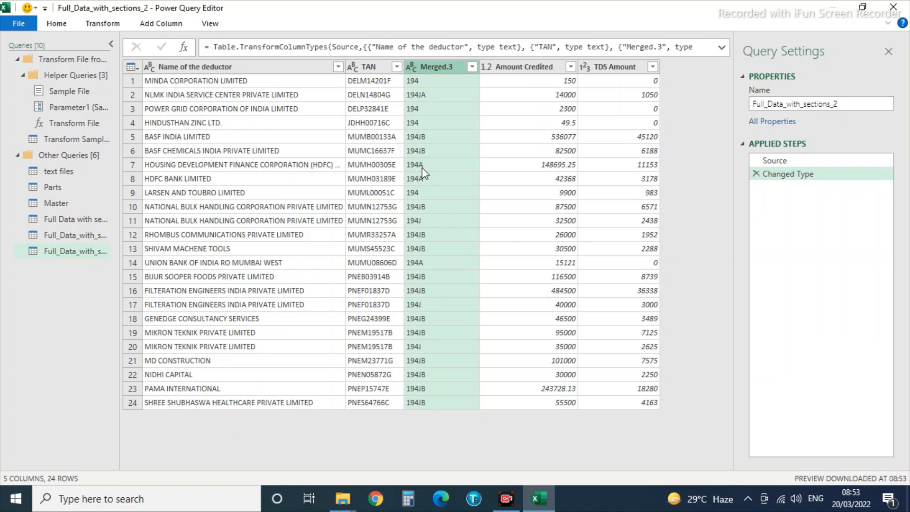
pyautogui.click(106, 23)
pyautogui.click(17, 53)
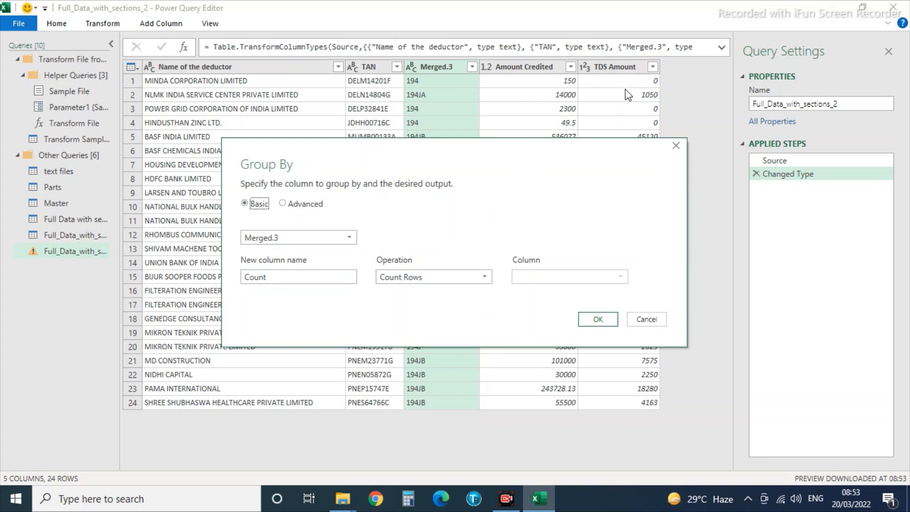
pyautogui.click(283, 203)
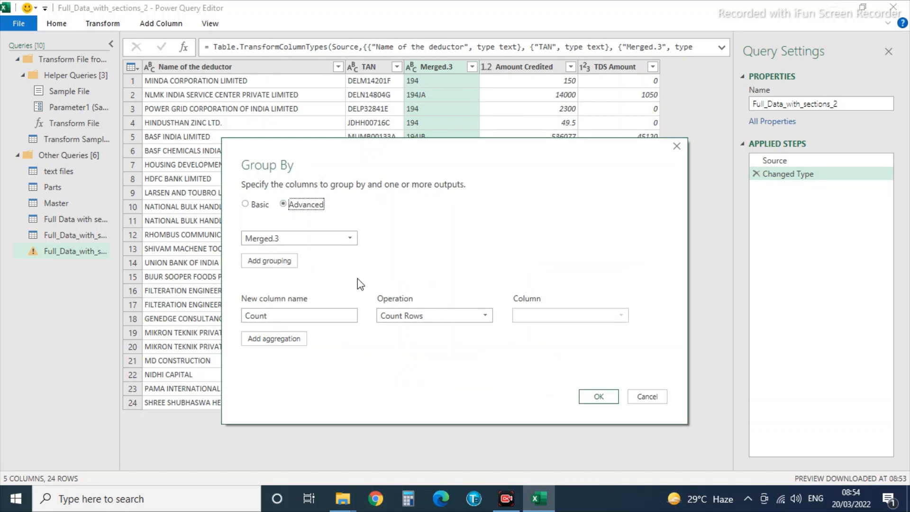
pyautogui.doubleClick(295, 316)
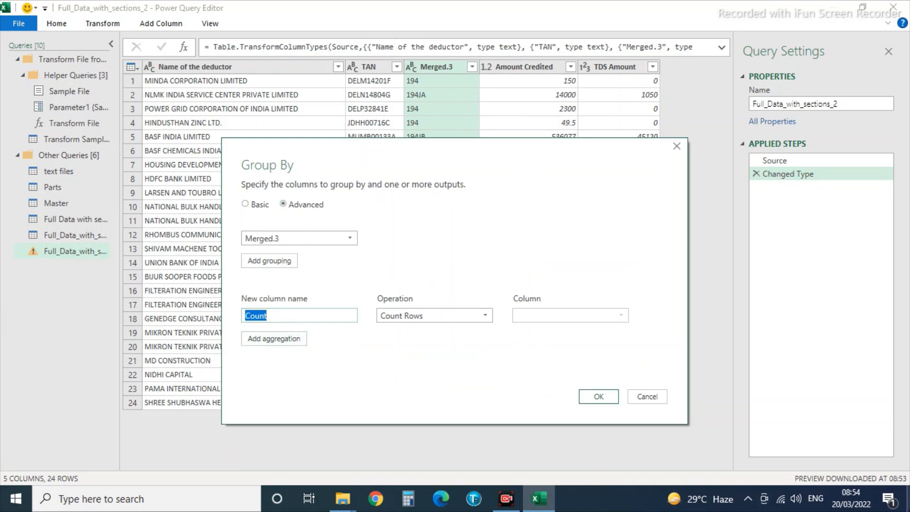
pyautogui.write('Amount Credited')
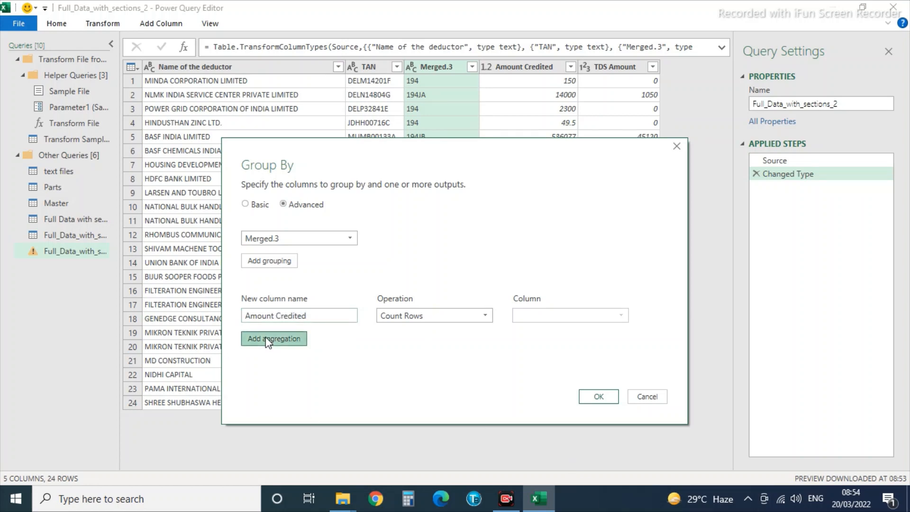
pyautogui.click(249, 338)
pyautogui.click(249, 338)
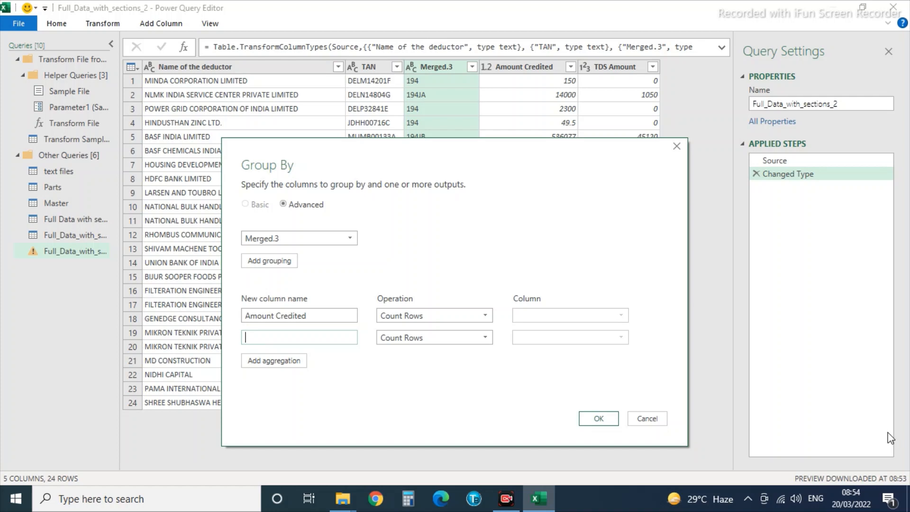
pyautogui.write('TDS Amount')
# Make both aggregations sums of the Amount Credited and TDS Amount columns and apply the grouping.
pyautogui.click(390, 316)
pyautogui.click(390, 330)
pyautogui.click(434, 337)
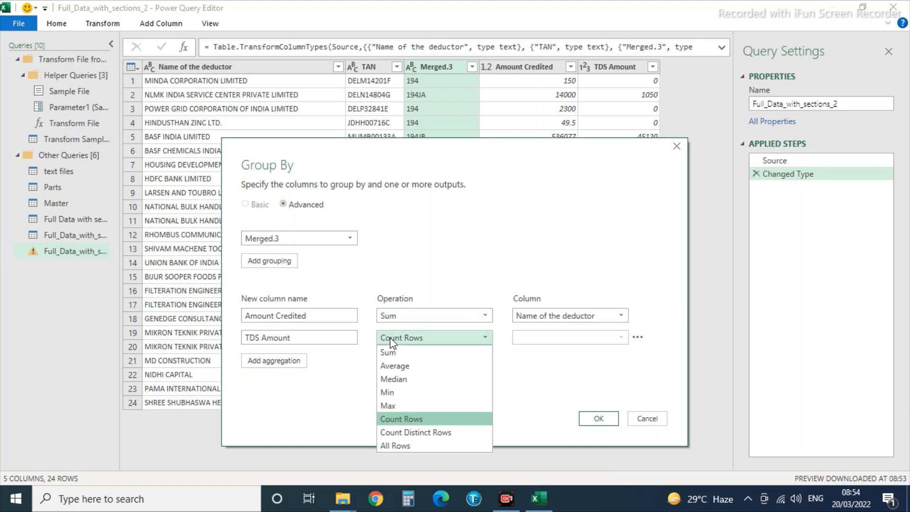
pyautogui.click(393, 352)
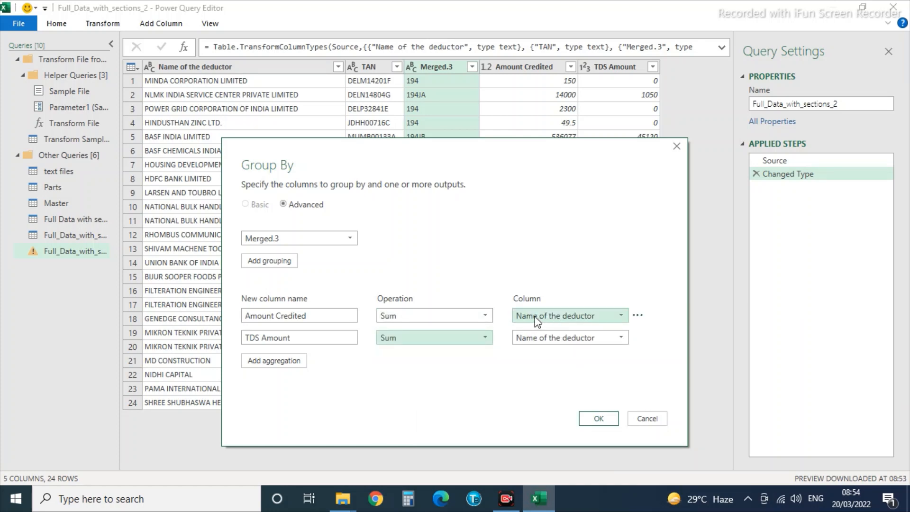
pyautogui.click(537, 321)
pyautogui.click(540, 370)
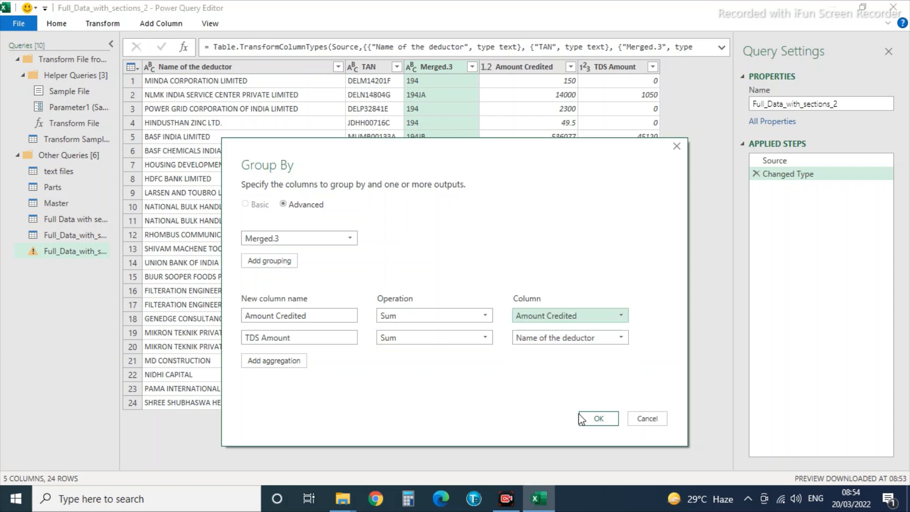
pyautogui.click(540, 338)
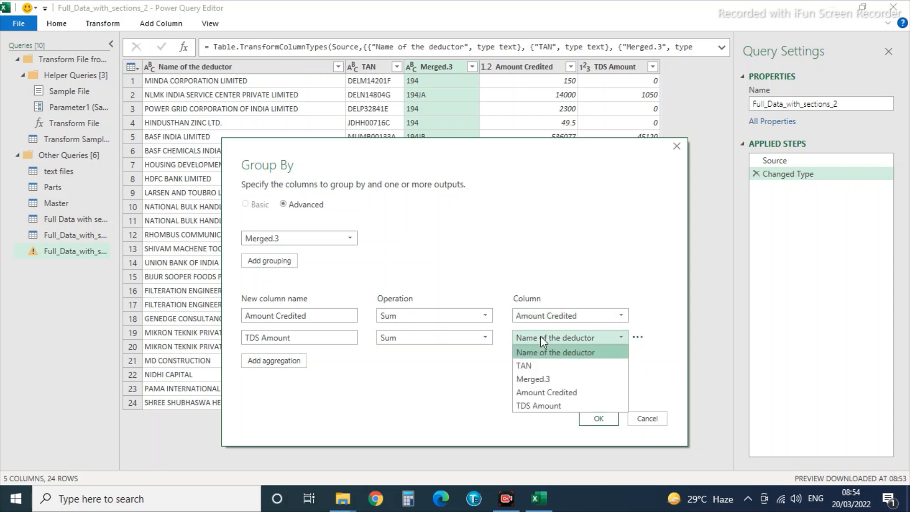
pyautogui.click(541, 406)
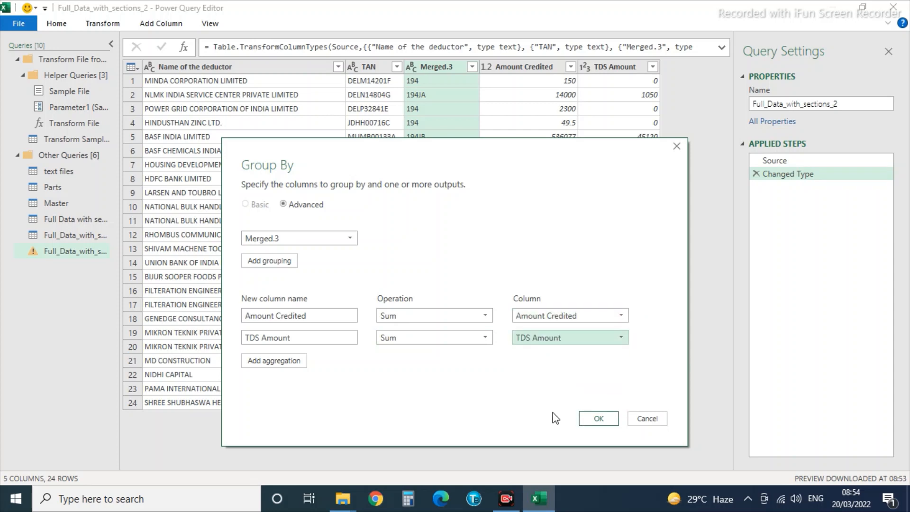
pyautogui.click(599, 419)
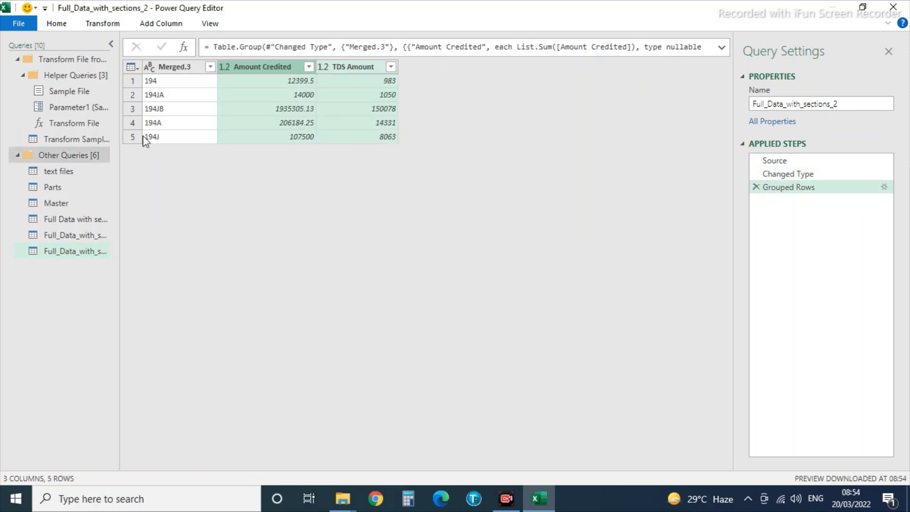
# Rename the Merged.3 column of the section totals query to 'Section'.
pyautogui.doubleClick(175, 67)
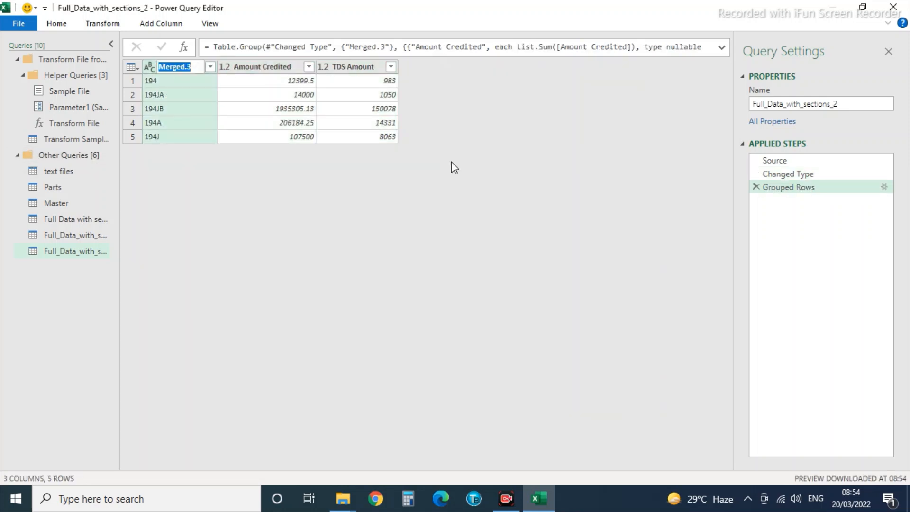
pyautogui.write('Section')
pyautogui.click(174, 82)
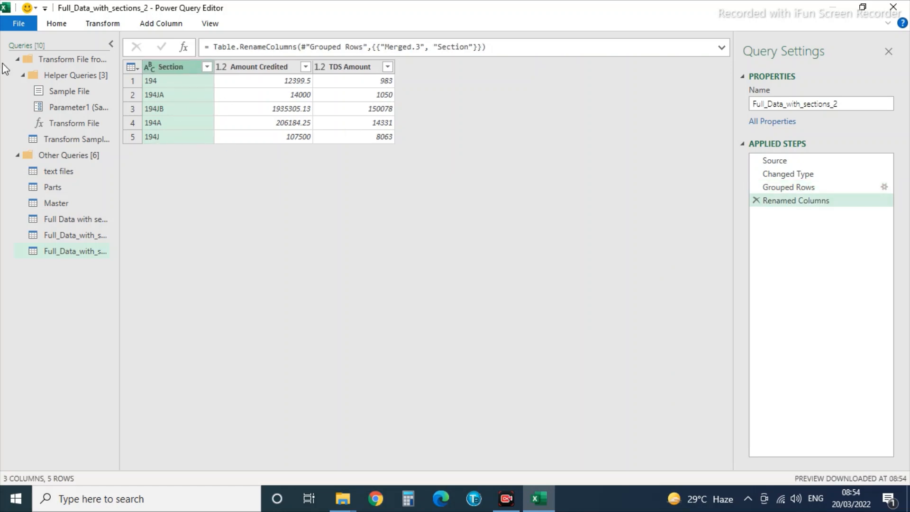
pyautogui.click(18, 23)
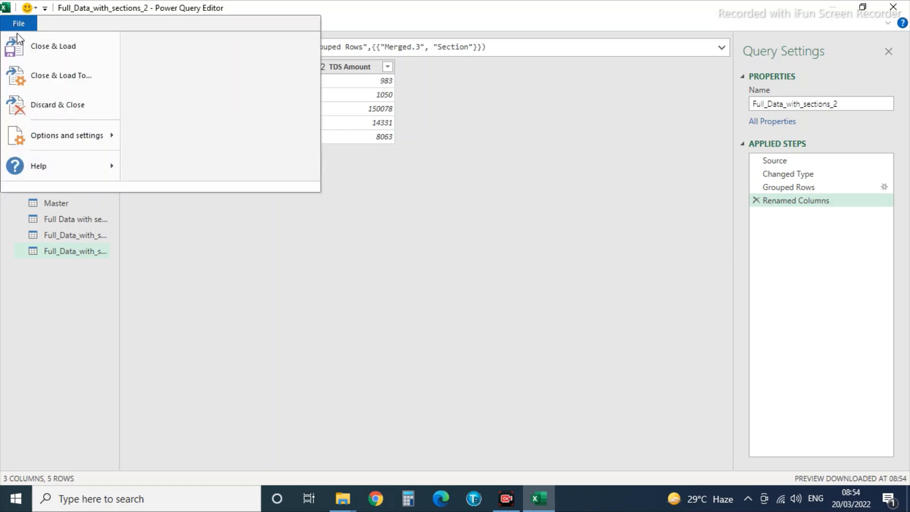
# Load the section totals query into the Output sheet at cell T3, avoiding the P10 overlap.
pyautogui.click(39, 82)
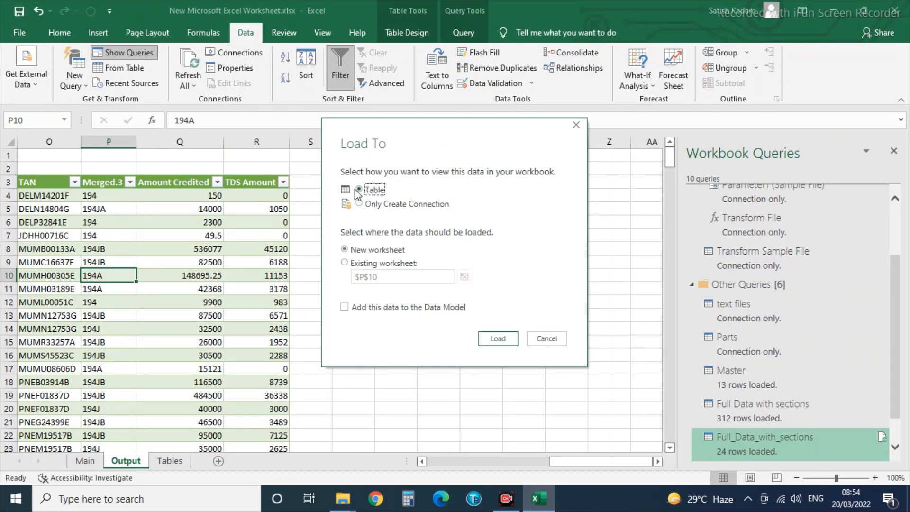
pyautogui.click(345, 263)
pyautogui.click(465, 277)
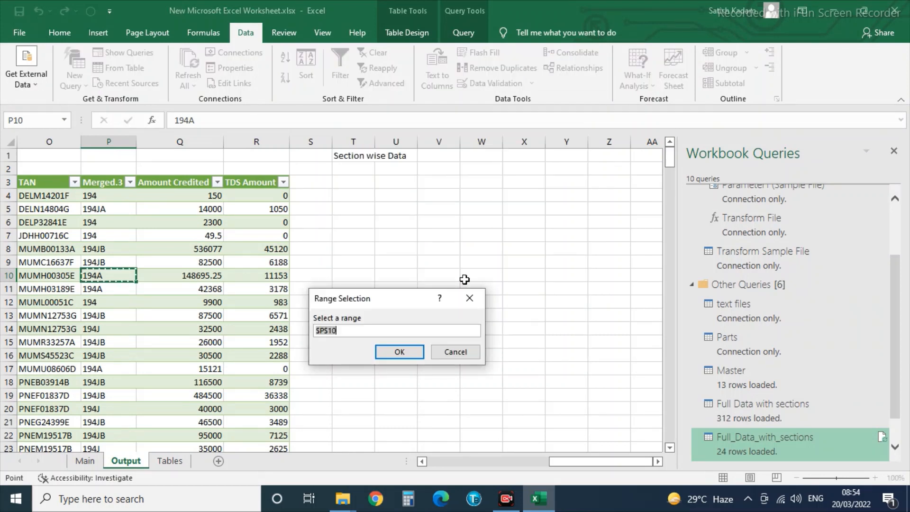
pyautogui.click(407, 354)
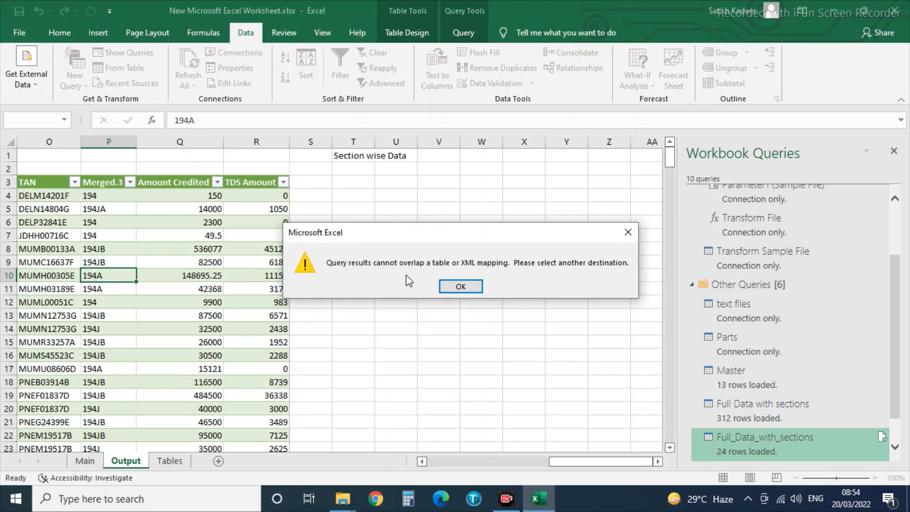
pyautogui.click(458, 287)
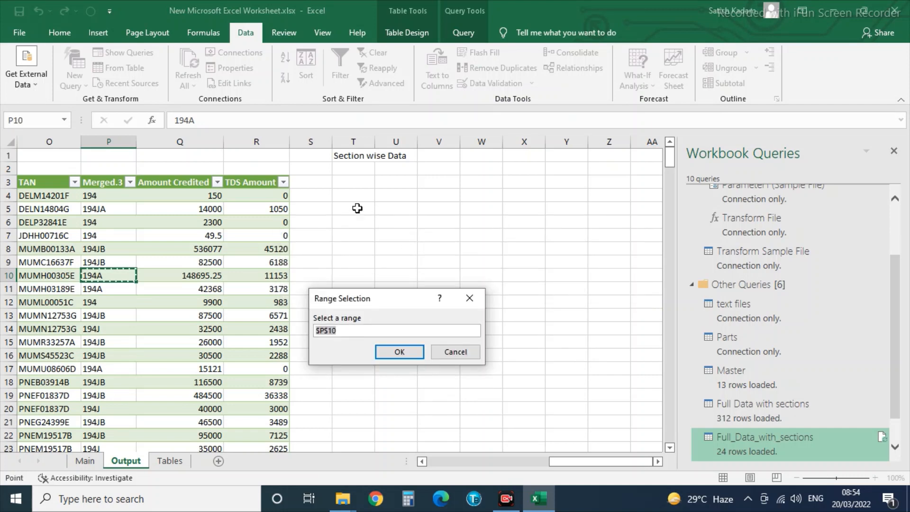
pyautogui.click(349, 180)
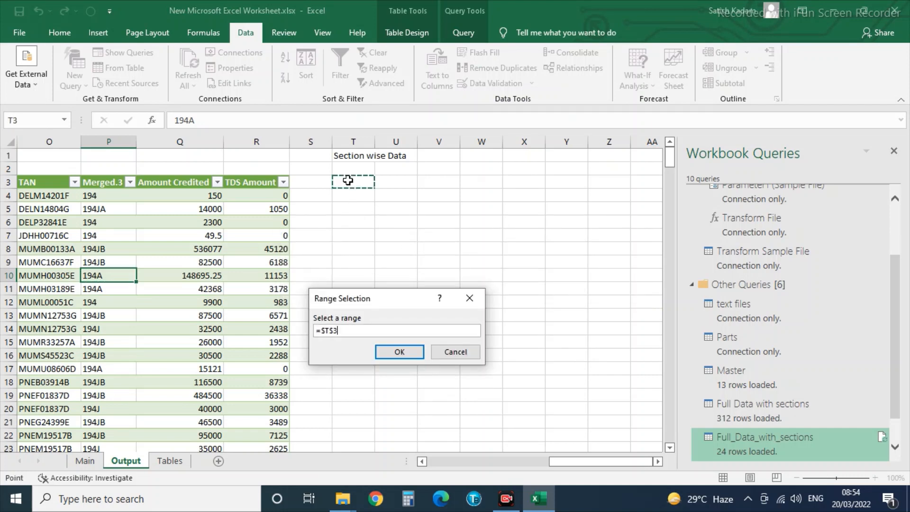
pyautogui.click(409, 353)
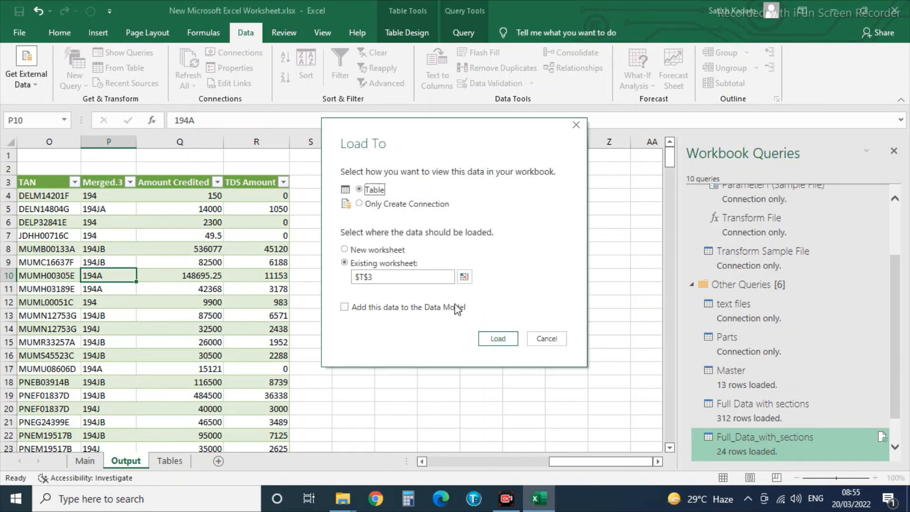
pyautogui.click(497, 340)
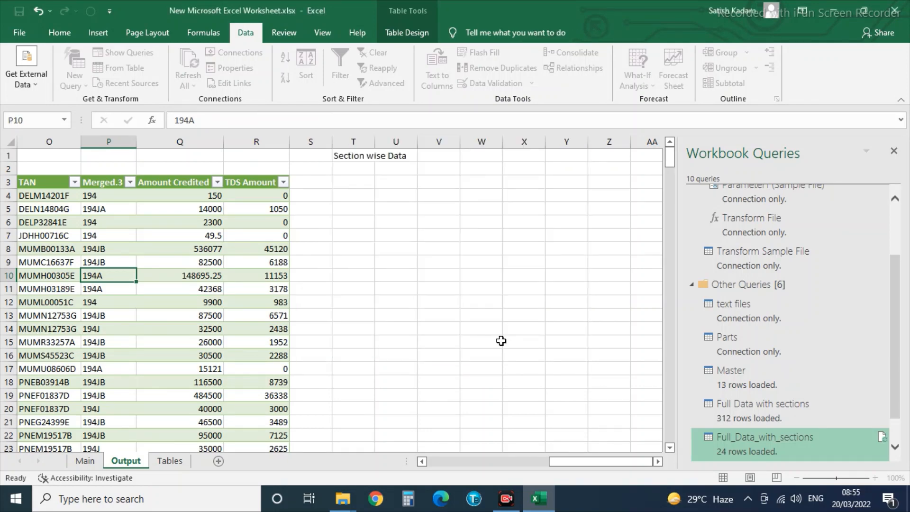
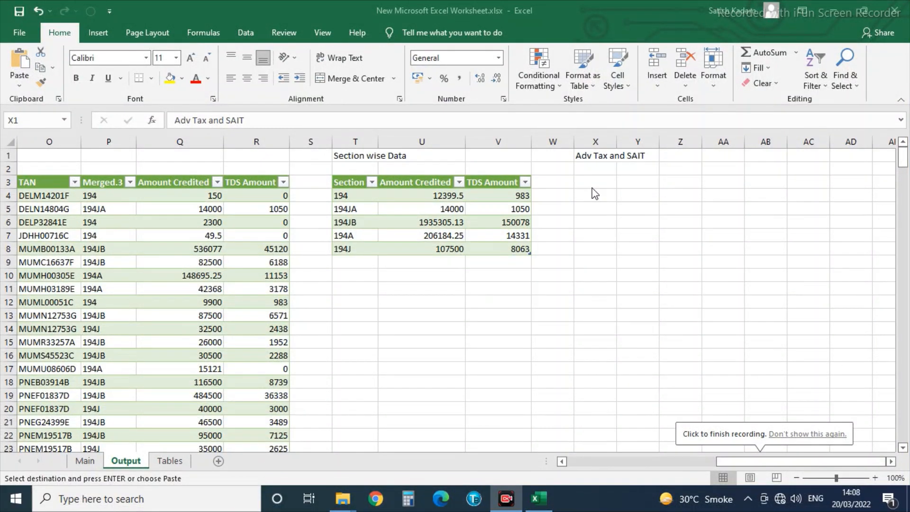
# On the Tables sheet, confirm that PART C tax paid has Sno 5 in the Parts table.
pyautogui.click(169, 461)
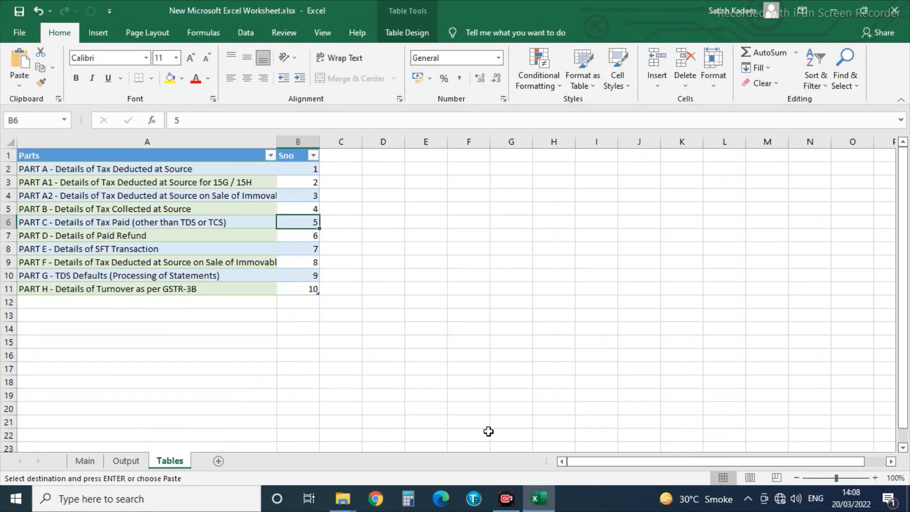
pyautogui.moveTo(32, 229); pyautogui.dragTo(299, 222)
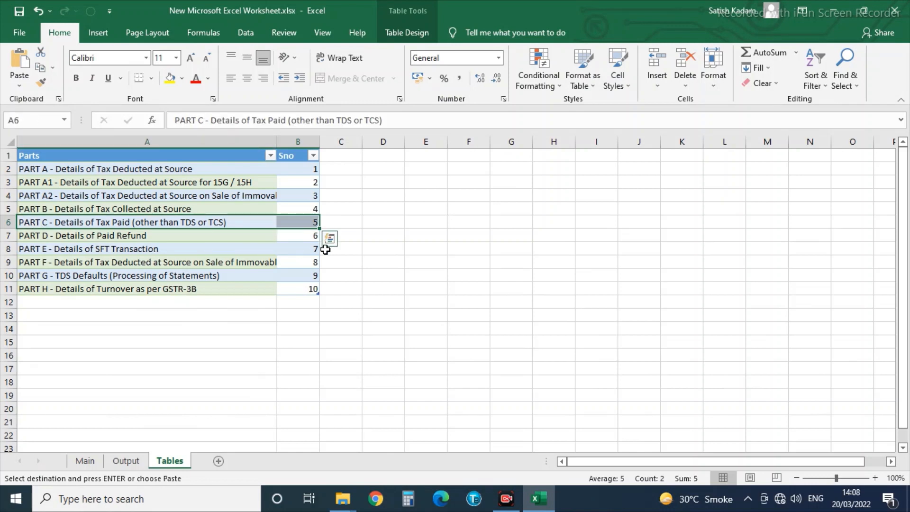
pyautogui.click(304, 221)
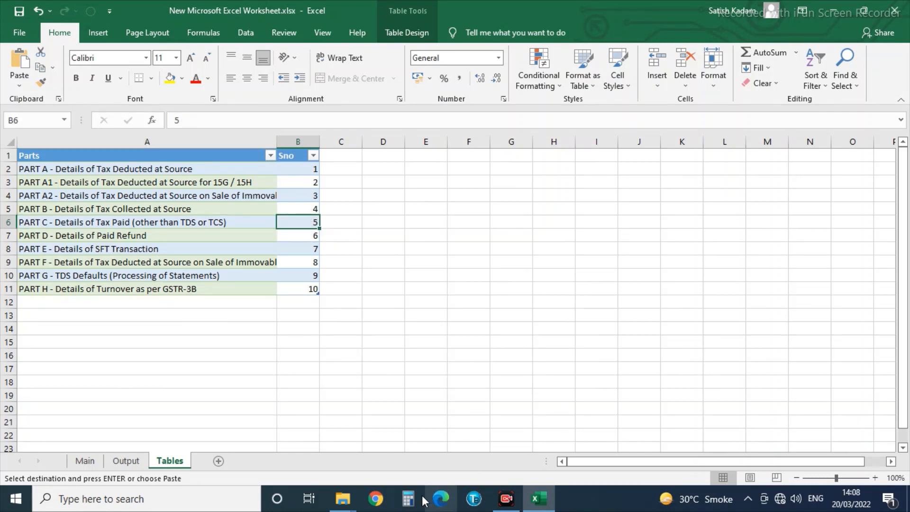
# Back on the Output sheet, show the workbook's queries list.
pyautogui.click(126, 461)
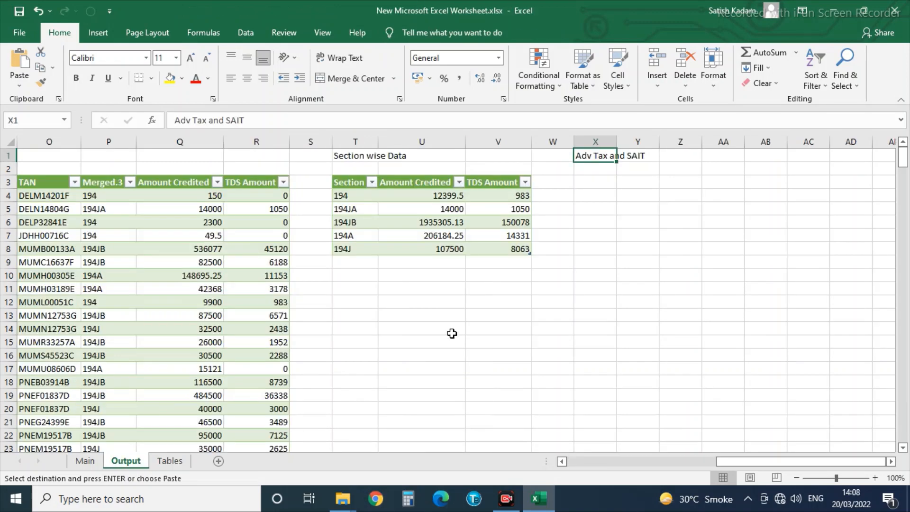
pyautogui.click(246, 31)
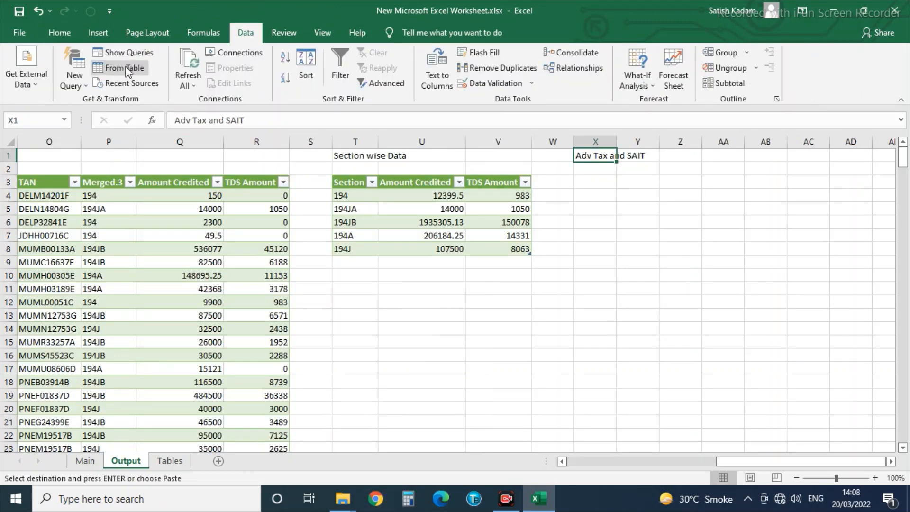
pyautogui.click(126, 53)
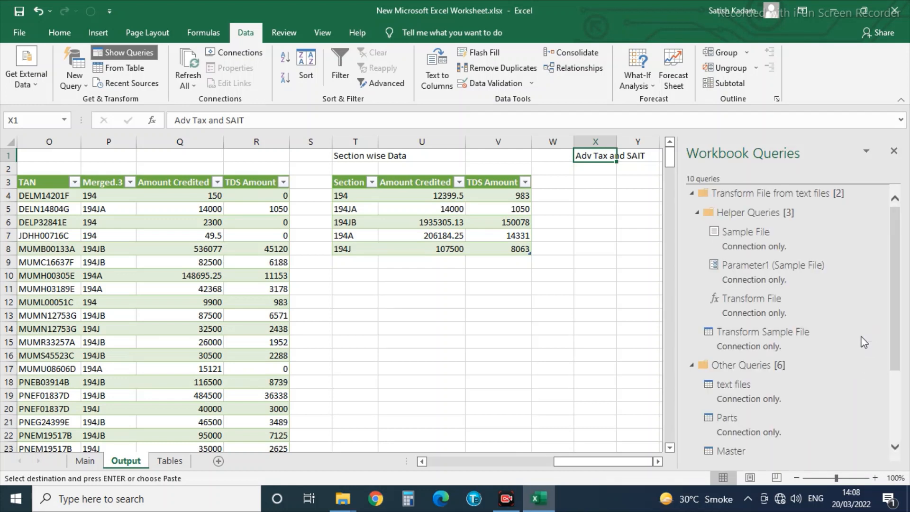
# Preview the text files query, then create text files (2) as a reference to it.
pyautogui.scroll(-5, 848, 342)
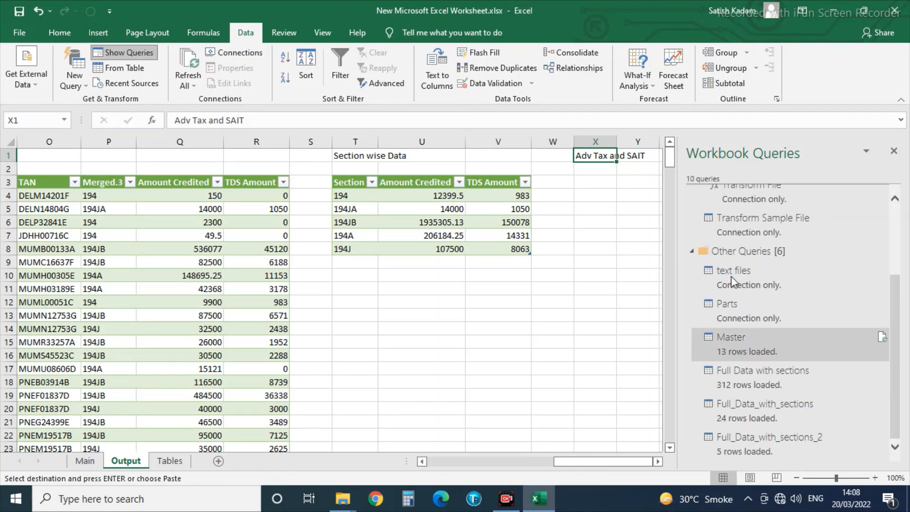
pyautogui.click(744, 272)
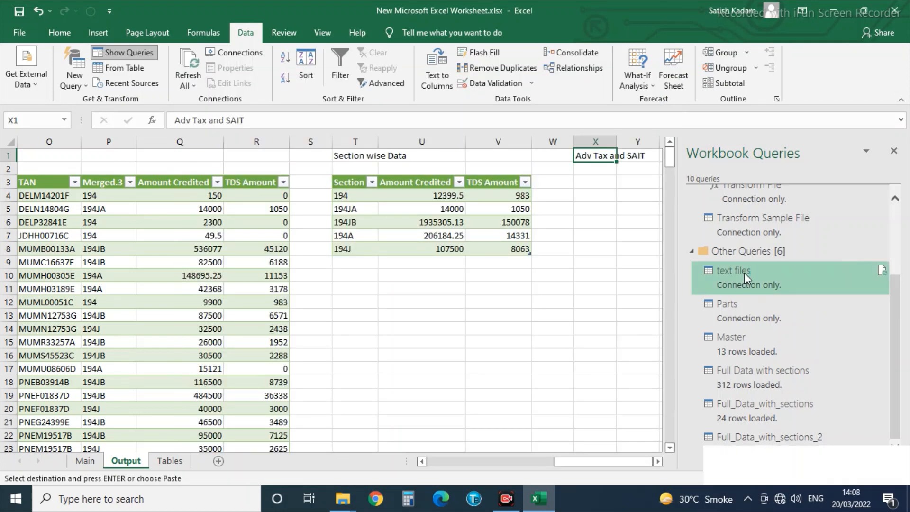
pyautogui.doubleClick(744, 272)
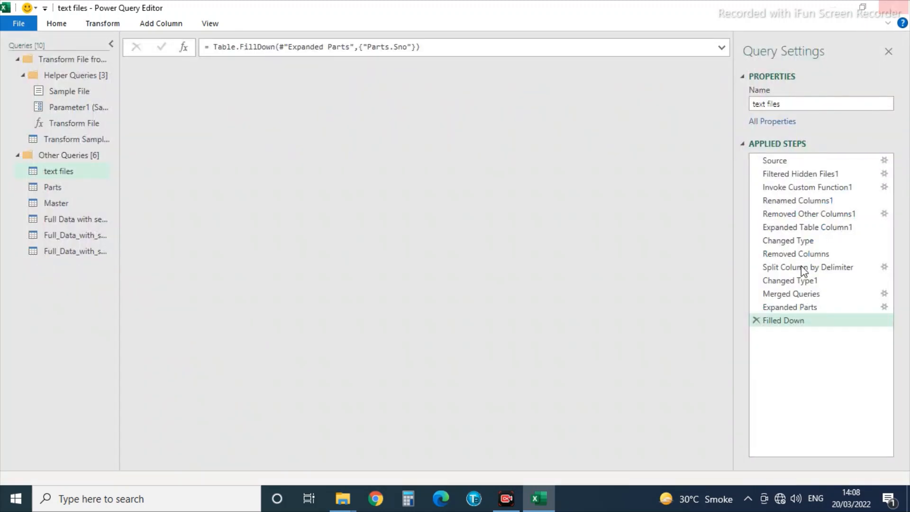
pyautogui.click(894, 7)
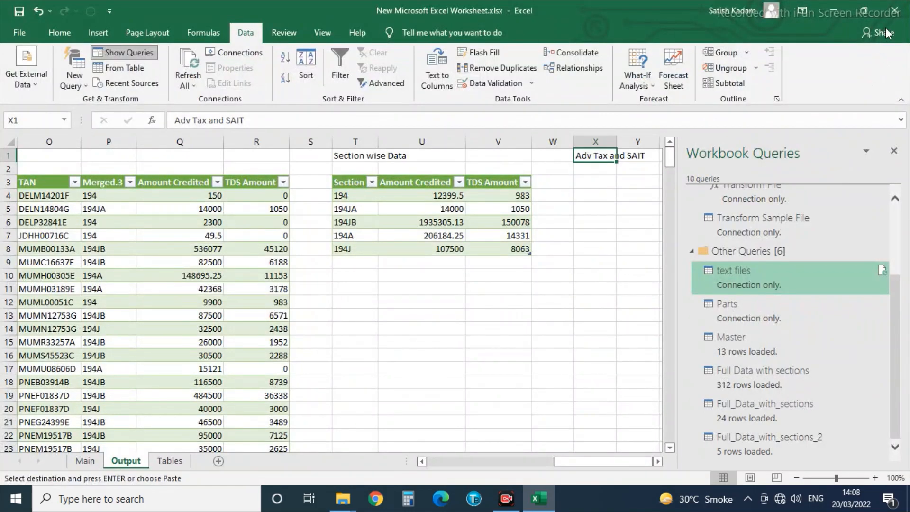
pyautogui.rightClick(740, 278)
pyautogui.click(745, 361)
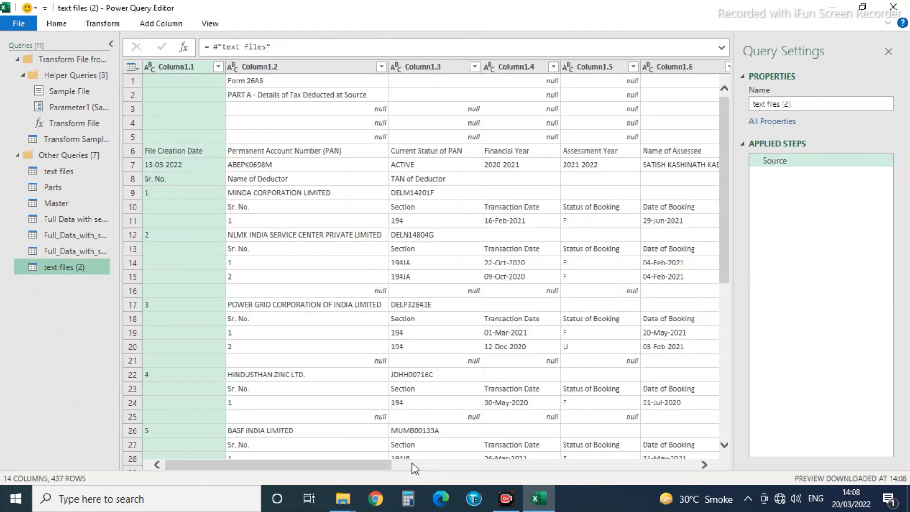
# Filter text files (2) to rows where Parts.Sno equals 5.
pyautogui.moveTo(205, 468); pyautogui.dragTo(639, 476)
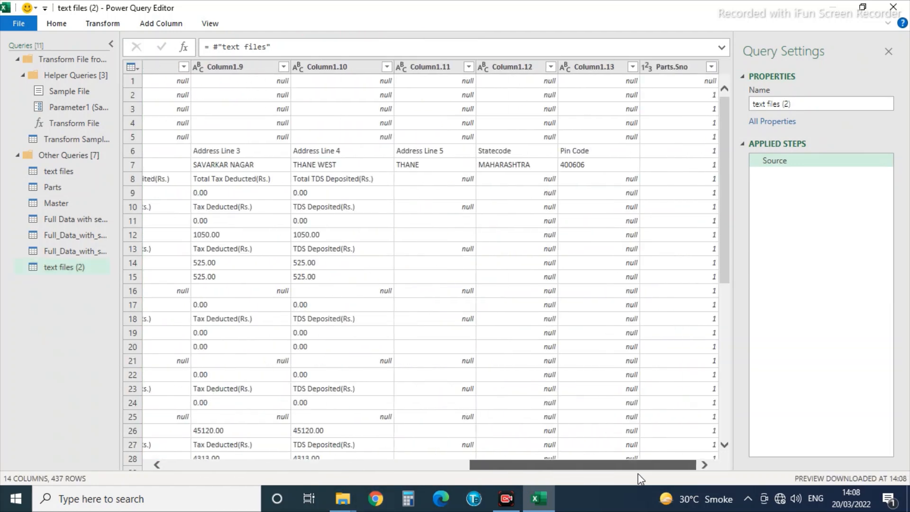
pyautogui.click(711, 67)
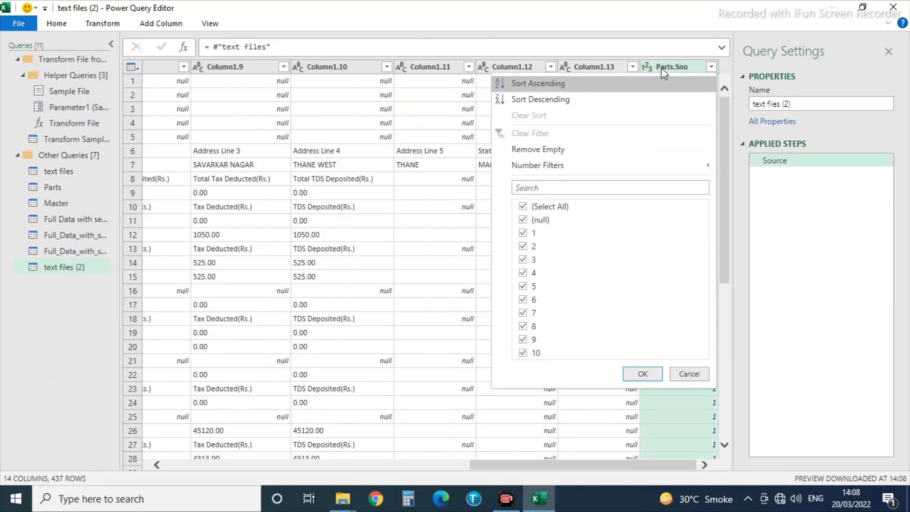
pyautogui.moveTo(595, 167)
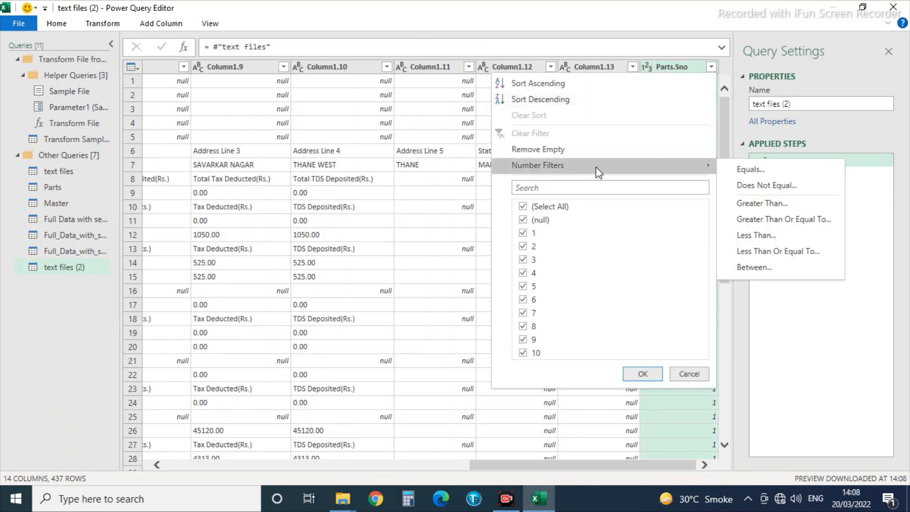
pyautogui.click(761, 166)
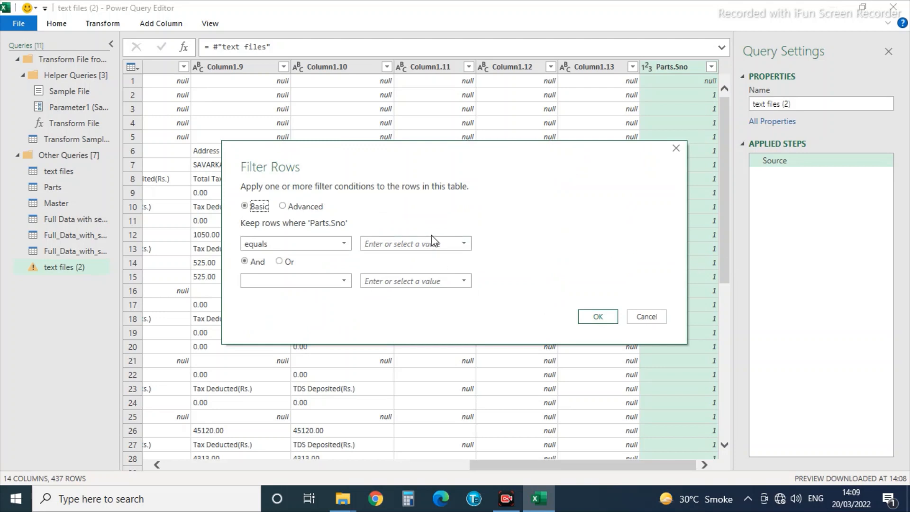
pyautogui.click(429, 243)
pyautogui.write('5')
pyautogui.click(596, 317)
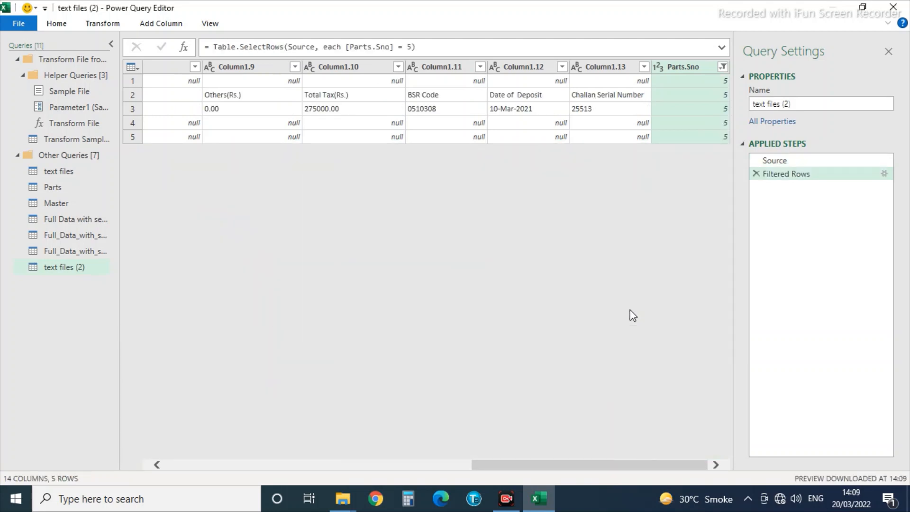
pyautogui.click(621, 99)
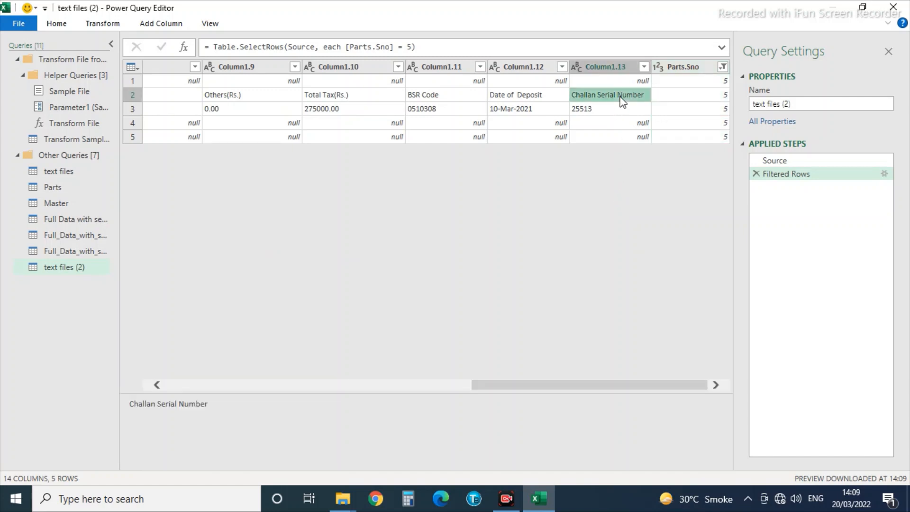
pyautogui.press('Left')
pyautogui.press('Left')
pyautogui.press('Left')
pyautogui.press('Left')
pyautogui.press('Left')
pyautogui.press('Left')
pyautogui.press('Left')
pyautogui.press('Left')
pyautogui.press('Left')
pyautogui.press('Left')
pyautogui.press('Left')
pyautogui.press('Left')
pyautogui.press('Left')
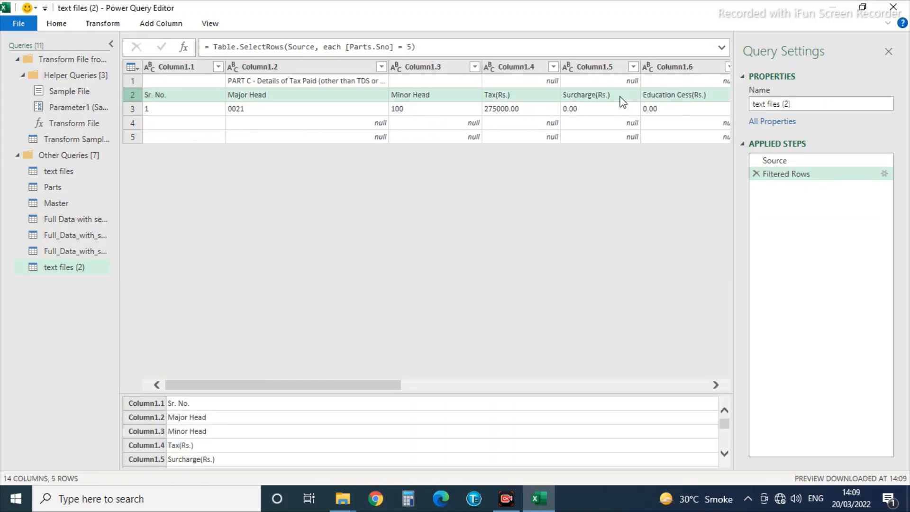
pyautogui.press('Up')
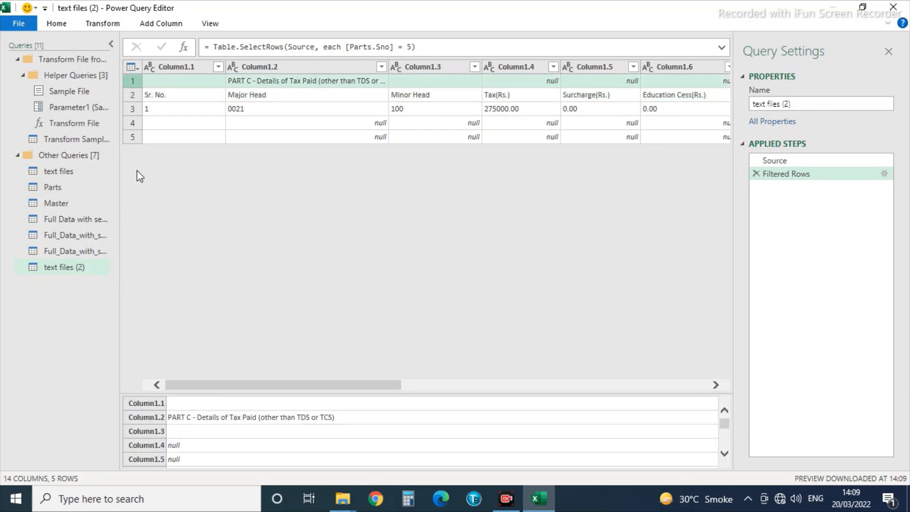
# Remove the top 1 row, the PART C title row.
pyautogui.click(101, 26)
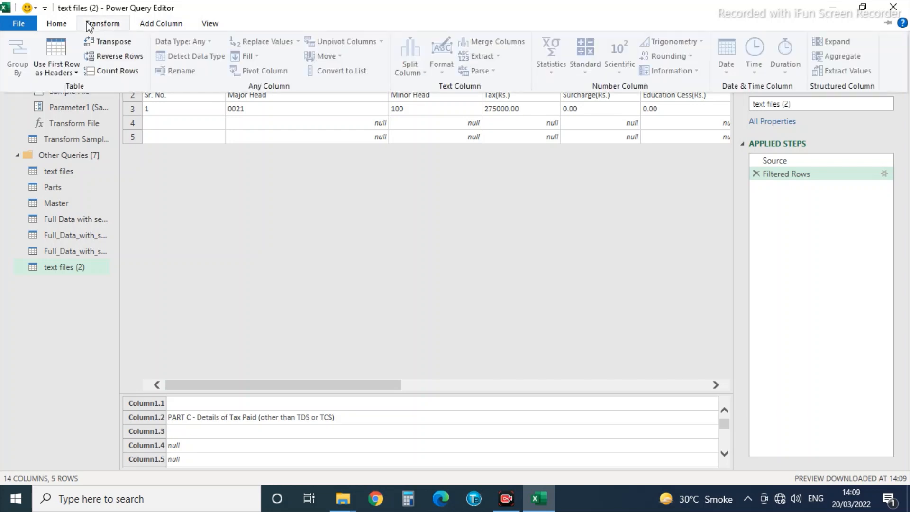
pyautogui.click(56, 24)
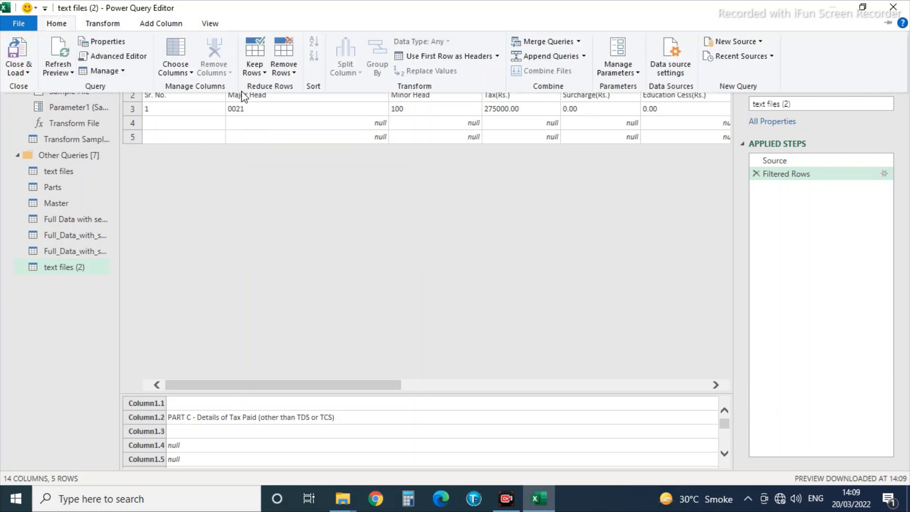
pyautogui.click(283, 69)
pyautogui.click(323, 88)
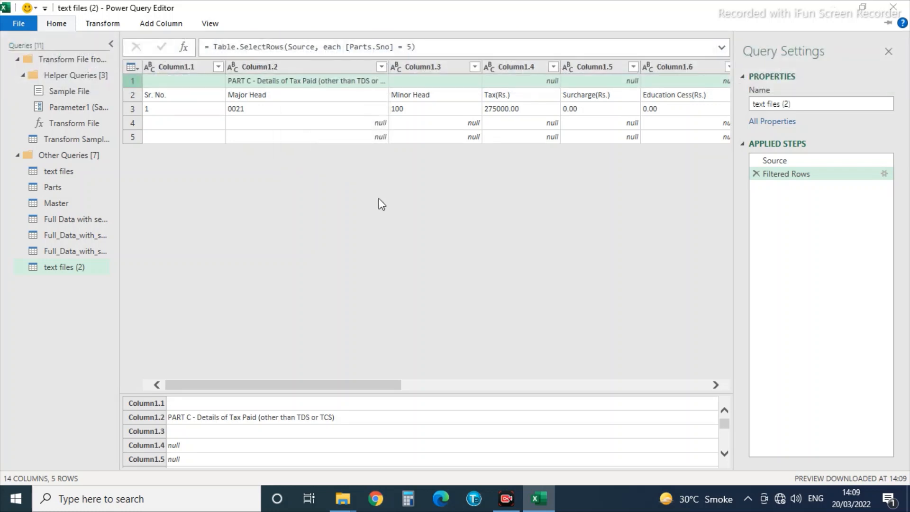
pyautogui.click(286, 247)
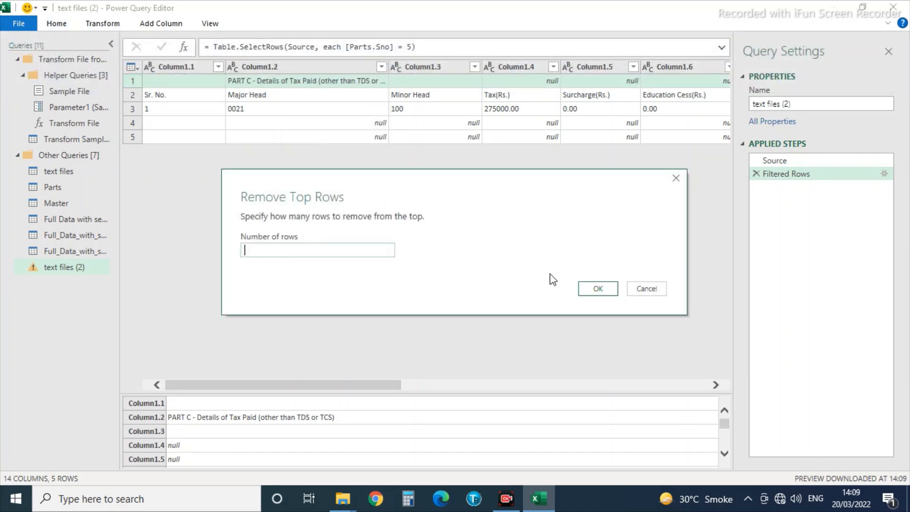
pyautogui.write('1')
pyautogui.click(600, 289)
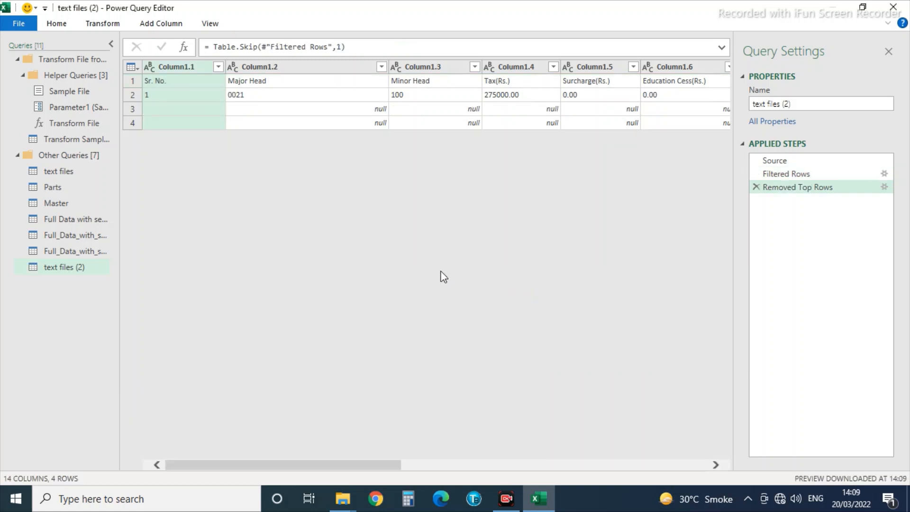
# Exclude null values from Column1.3, leaving the header and 275000.00 tax row.
pyautogui.click(475, 67)
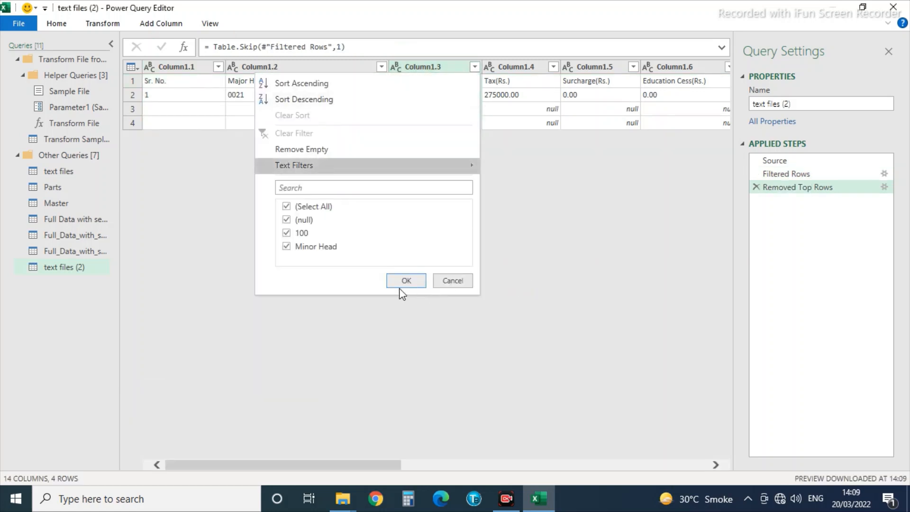
pyautogui.click(287, 219)
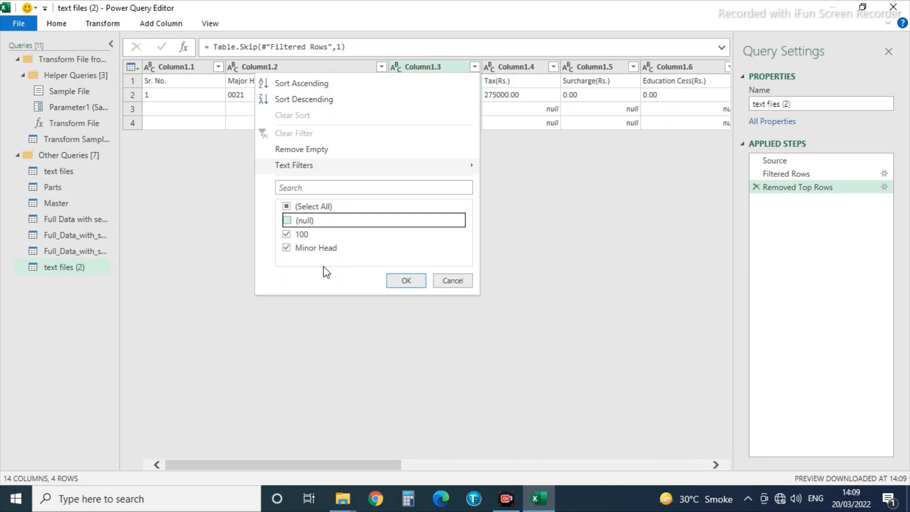
pyautogui.click(404, 281)
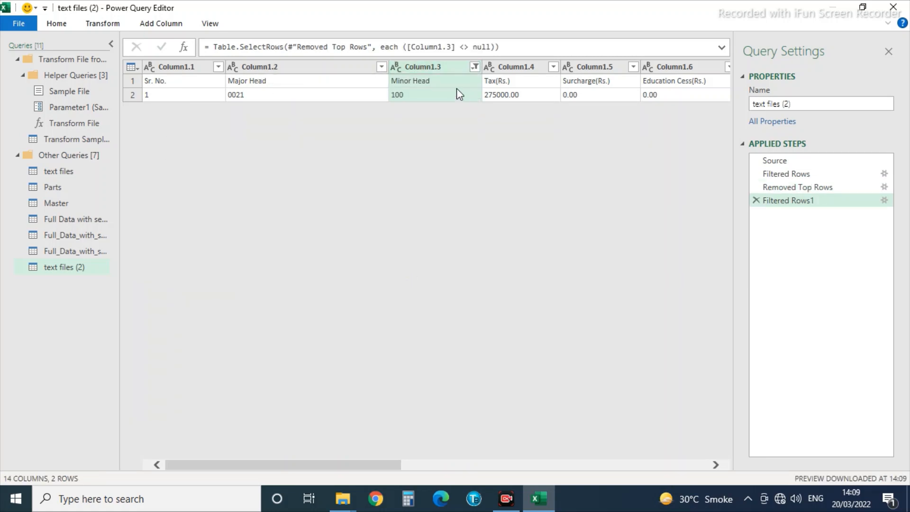
pyautogui.click(474, 89)
# Keep only columns Column1.10 through Column1.13, removing all others.
pyautogui.press('Right')
pyautogui.press('Right')
pyautogui.press('Right')
pyautogui.press('Right')
pyautogui.press('Right')
pyautogui.press('Right')
pyautogui.press('Right')
pyautogui.press('Right')
pyautogui.press('Right')
pyautogui.press('Right')
pyautogui.press('Right')
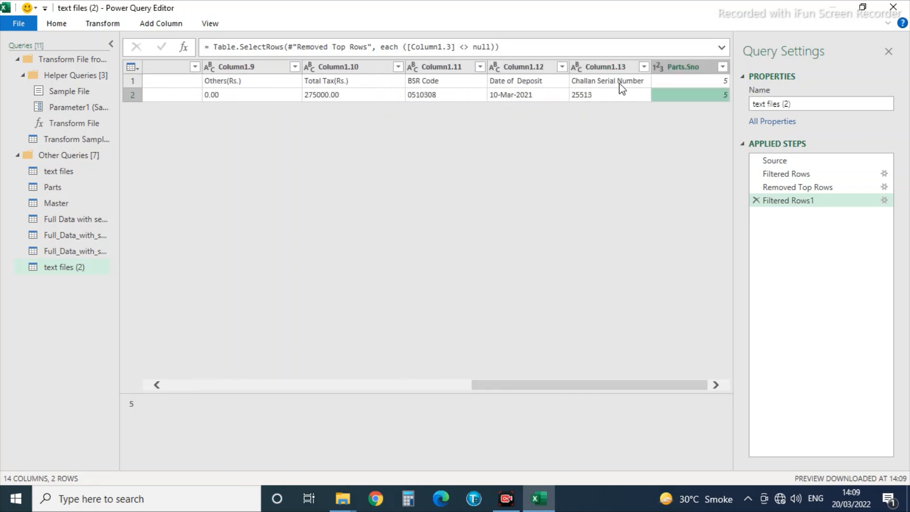
pyautogui.click(599, 69)
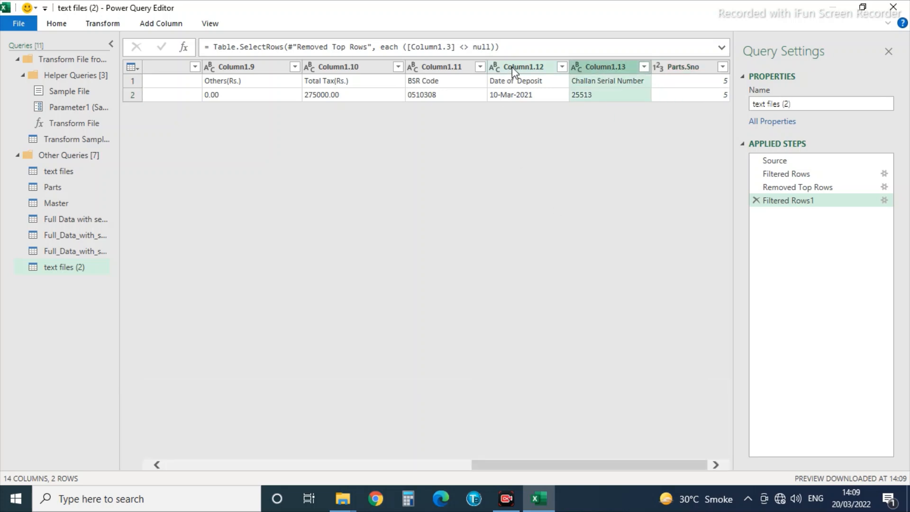
pyautogui.keyDown('shift'); pyautogui.click(427, 67); pyautogui.keyUp('shift')
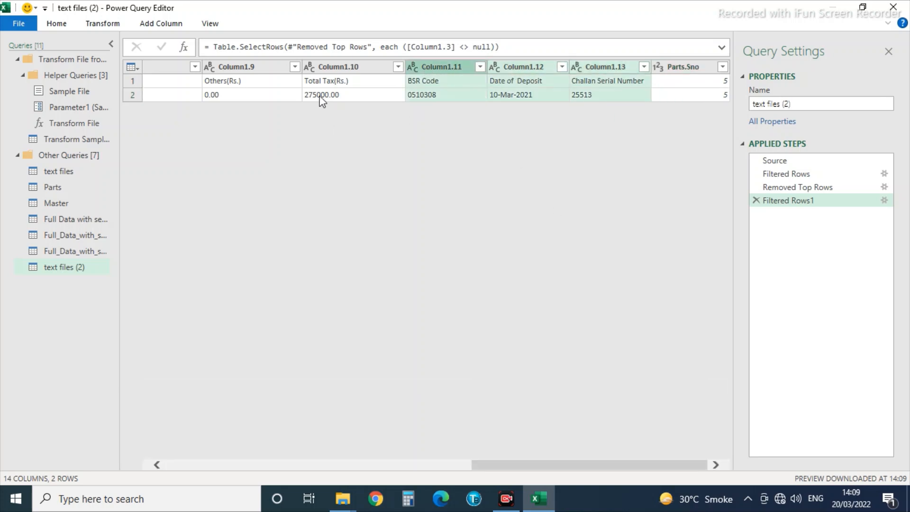
pyautogui.keyDown('shift'); pyautogui.click(335, 61); pyautogui.keyUp('shift')
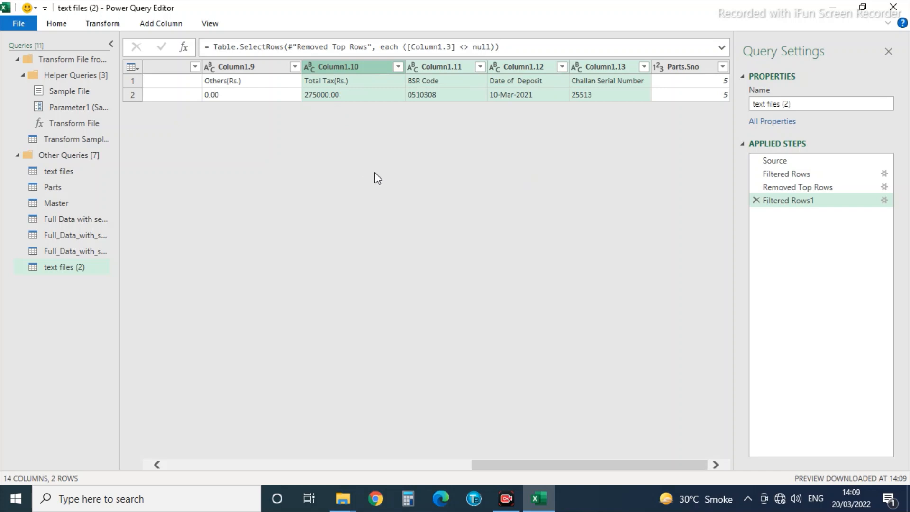
pyautogui.rightClick(383, 74)
pyautogui.click(407, 108)
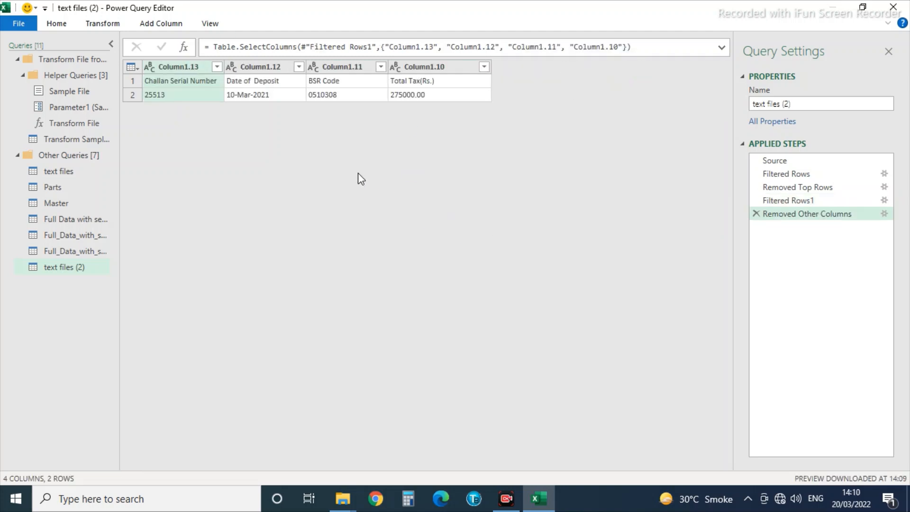
# Use the first row as headers, make Date of Deposit a Date type, and Close & Load To.
pyautogui.click(178, 81)
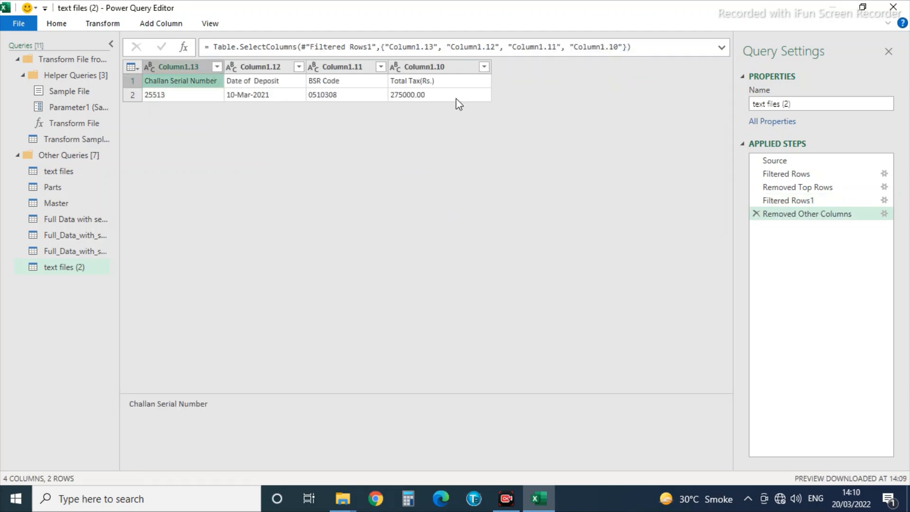
pyautogui.click(57, 23)
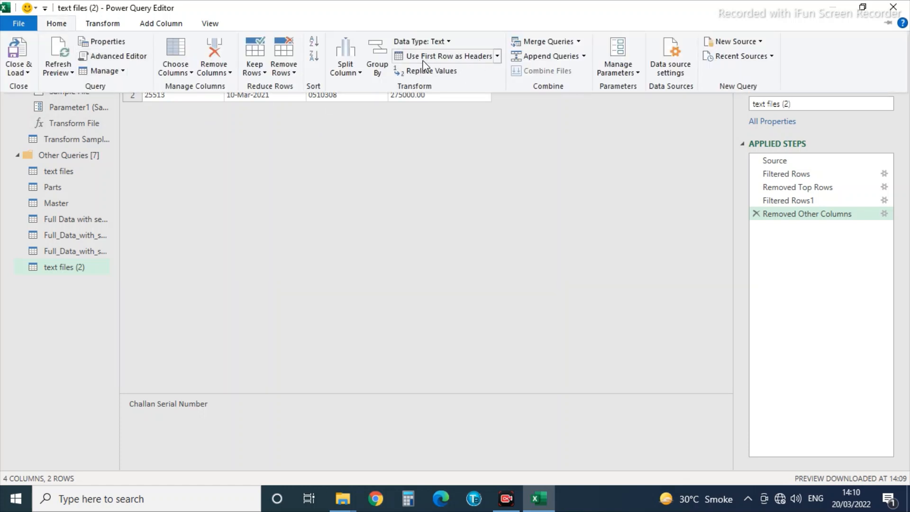
pyautogui.click(464, 57)
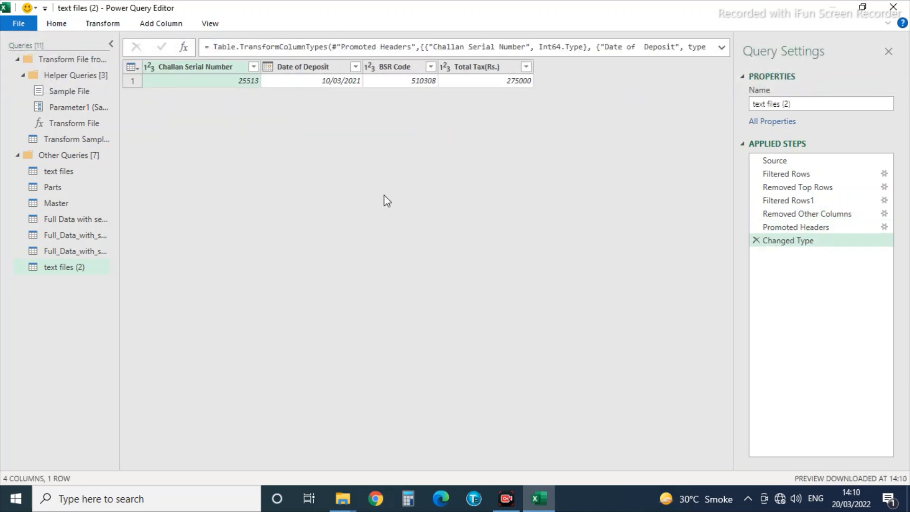
pyautogui.click(268, 67)
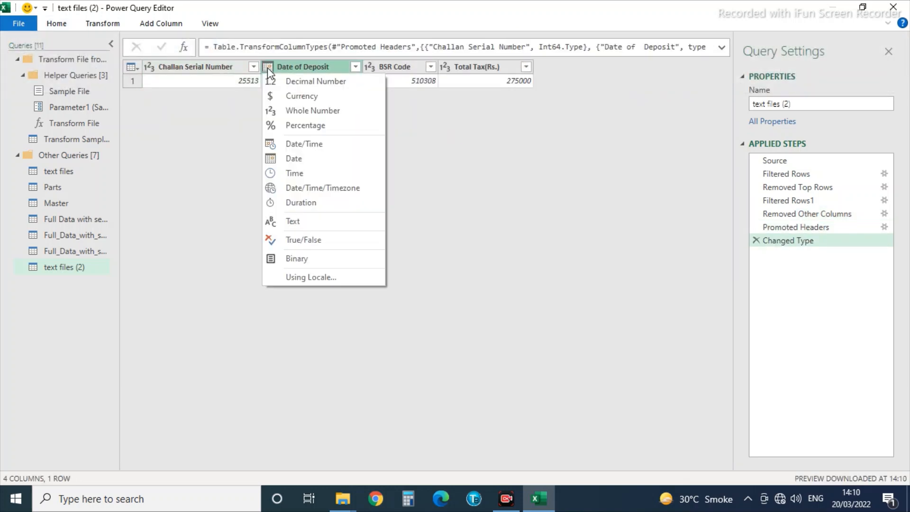
pyautogui.click(284, 159)
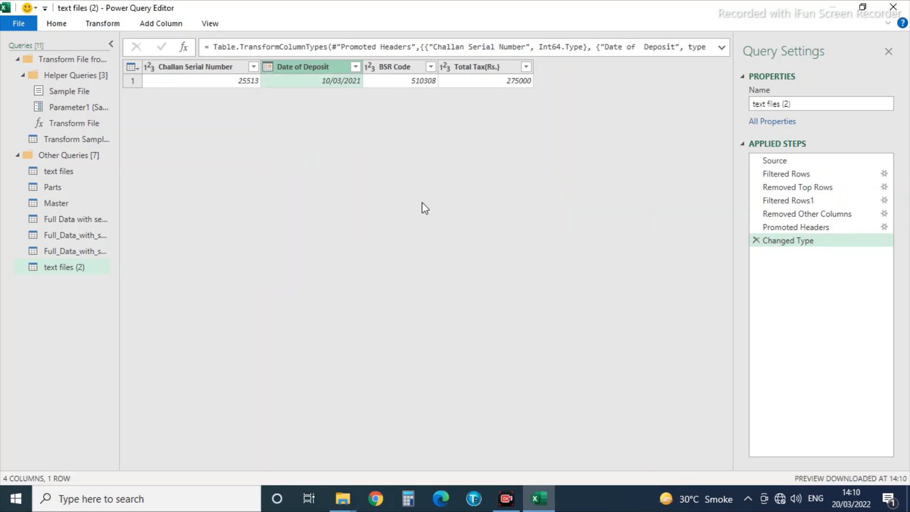
pyautogui.click(18, 24)
pyautogui.click(32, 72)
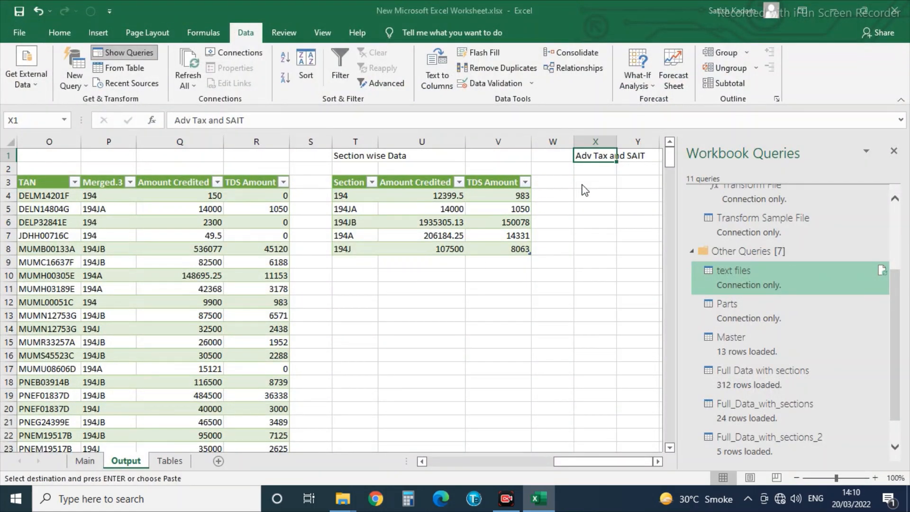
# Load text files (2) as a table at Output!$X$3, showing 275000 total tax.
pyautogui.click(344, 263)
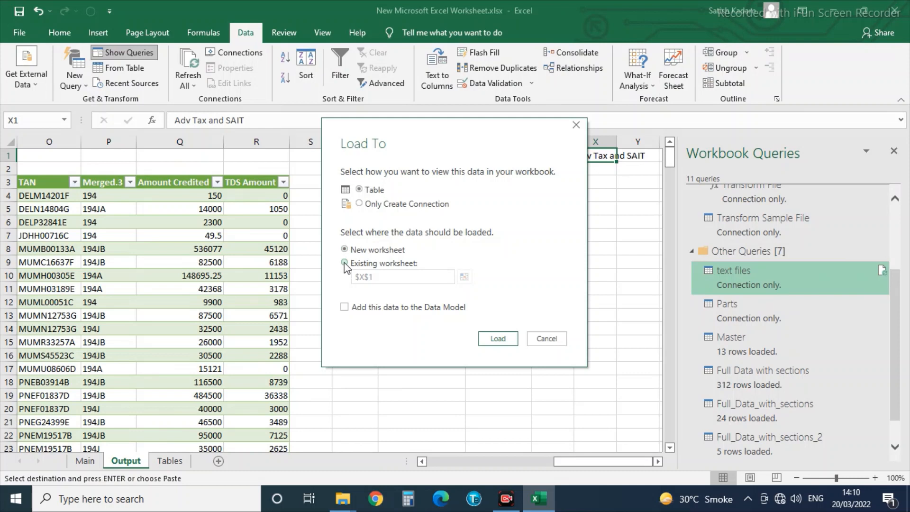
pyautogui.click(464, 277)
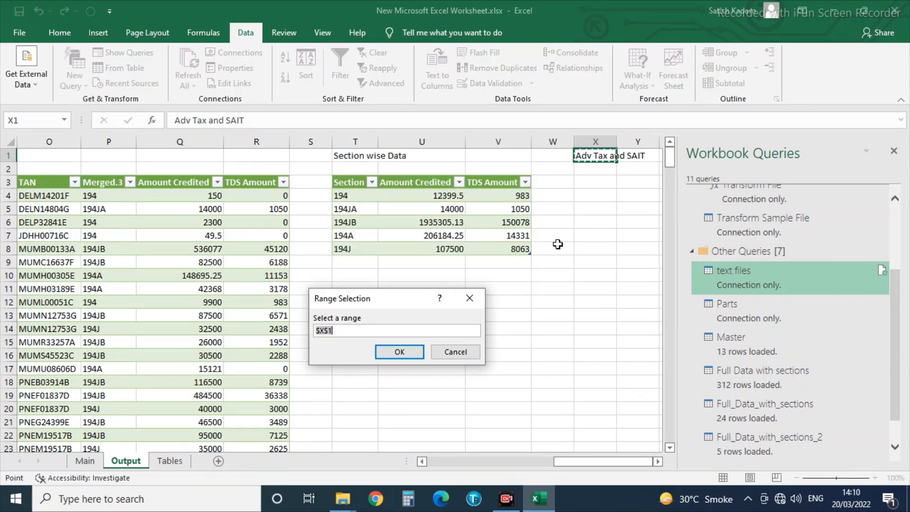
pyautogui.click(400, 351)
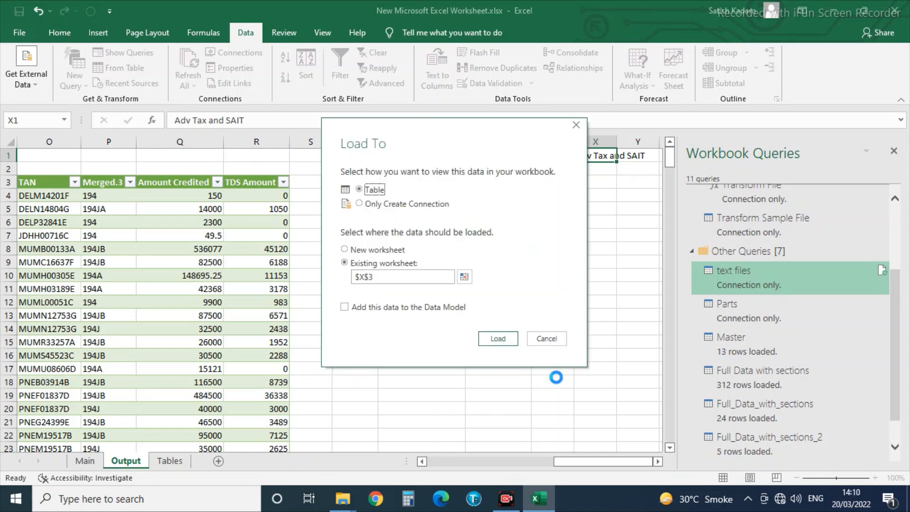
pyautogui.click(498, 340)
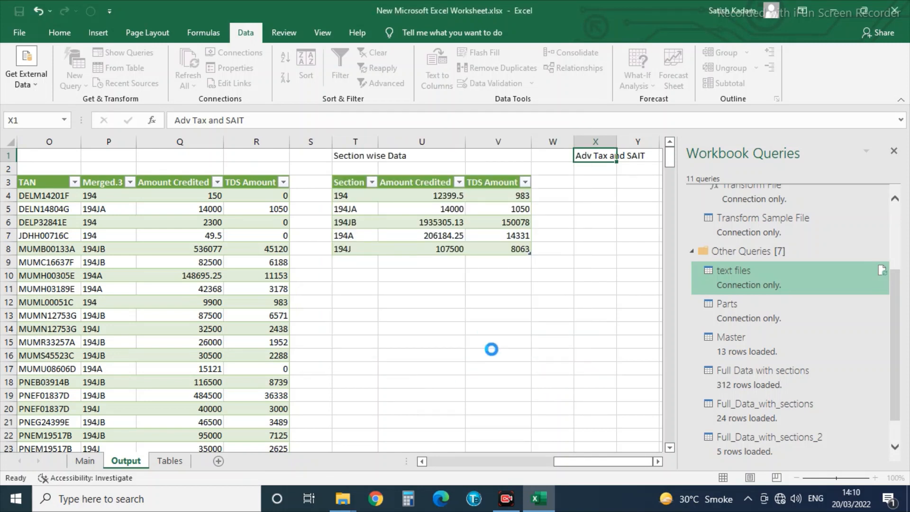
pyautogui.click(614, 288)
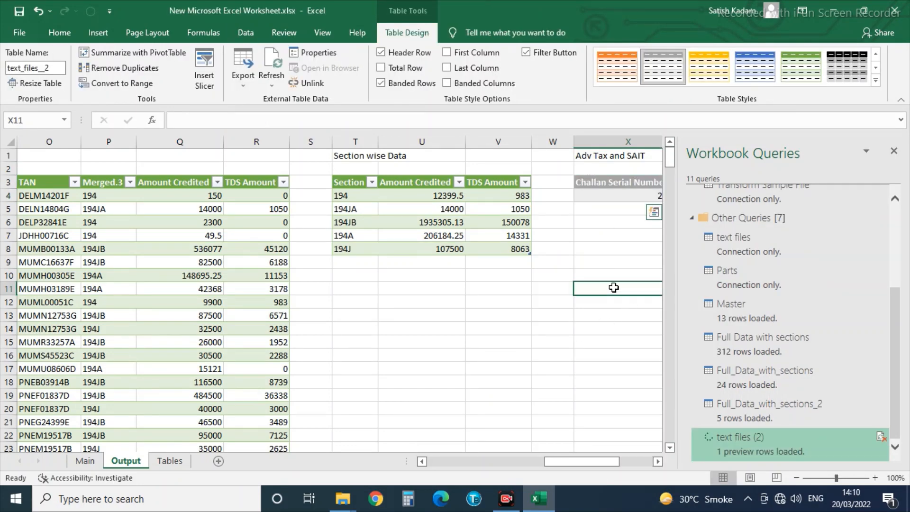
pyautogui.press('Right')
pyautogui.press('Right')
pyautogui.press('Right')
pyautogui.press('Right')
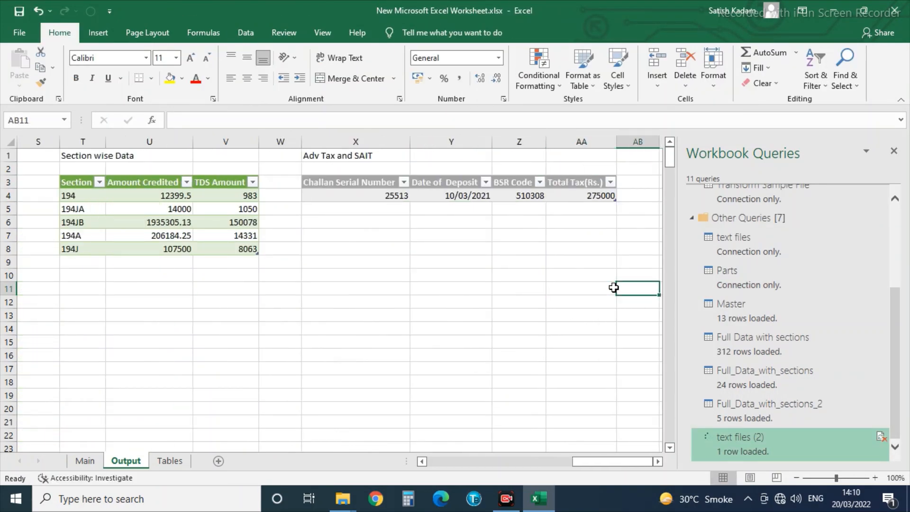
pyautogui.press('Right')
pyautogui.press('Up')
pyautogui.press('Up')
pyautogui.press('Up')
pyautogui.press('Up')
pyautogui.press('Up')
pyautogui.press('Up')
pyautogui.press('Up')
pyautogui.press('Up')
pyautogui.press('Left')
pyautogui.press('Left')
pyautogui.press('Left')
pyautogui.press('Left')
pyautogui.press('Left')
pyautogui.press('Left')
pyautogui.press('Down')
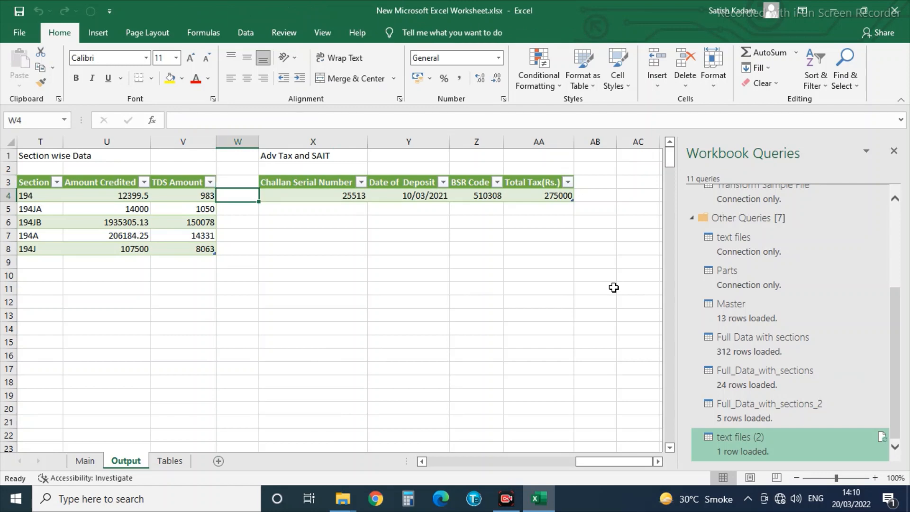
pyautogui.press('Right')
pyautogui.press('Right')
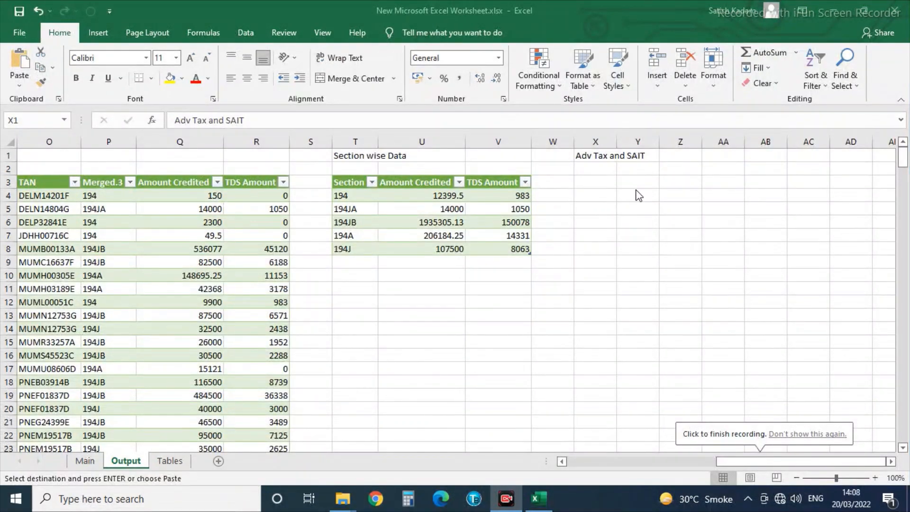
# Check on the Tables sheet that the PART C row has Sno 5.
pyautogui.click(593, 184)
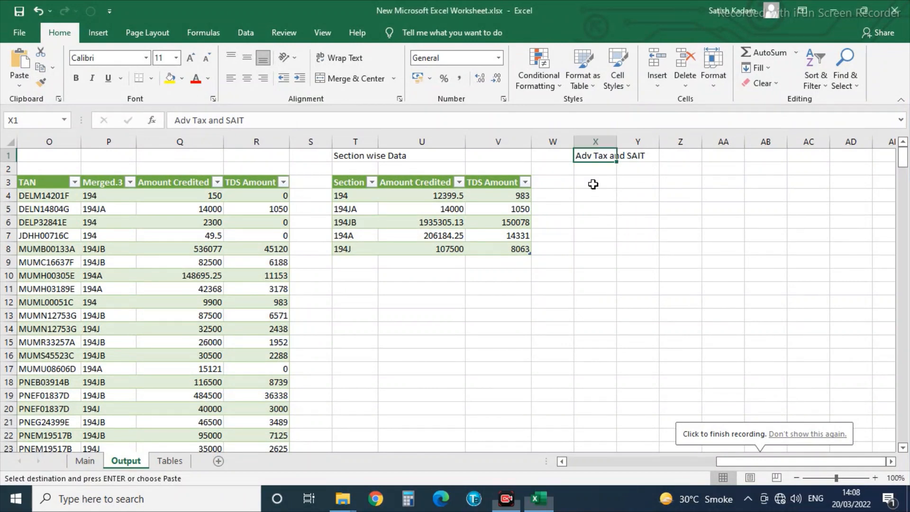
pyautogui.click(165, 462)
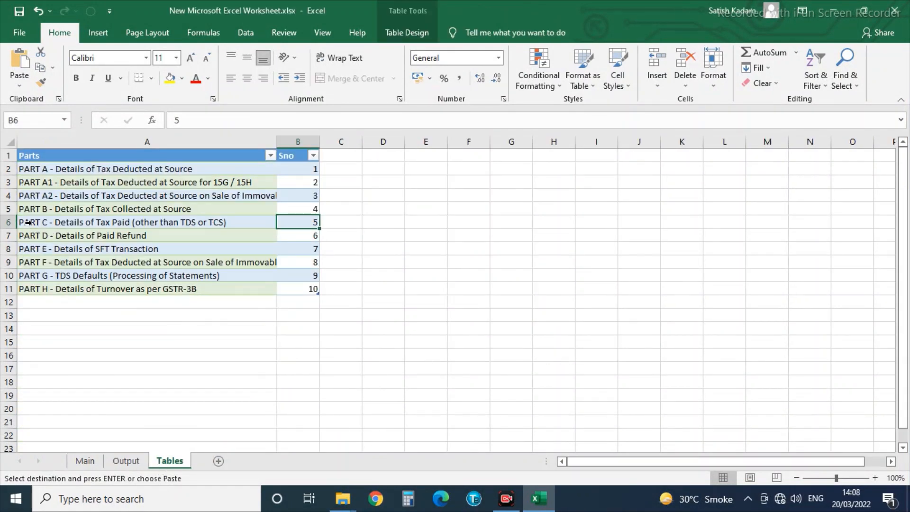
pyautogui.click(22, 223)
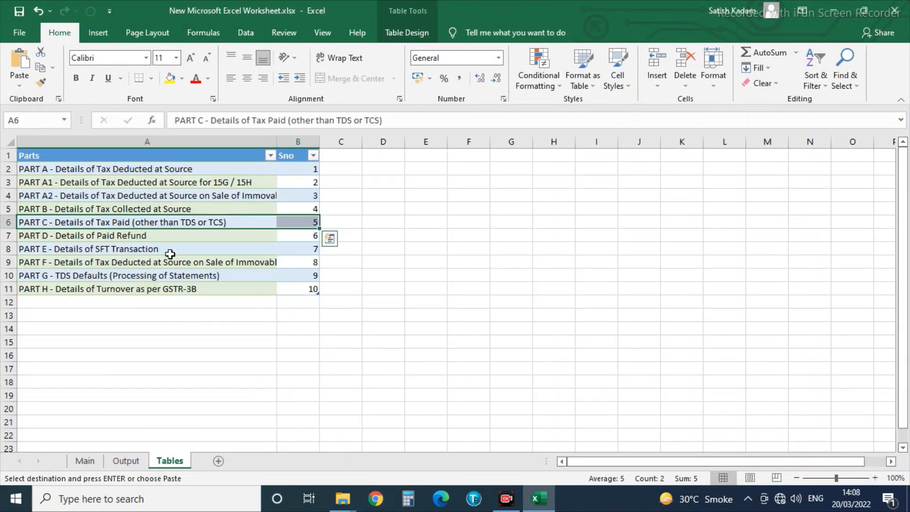
pyautogui.click(308, 222)
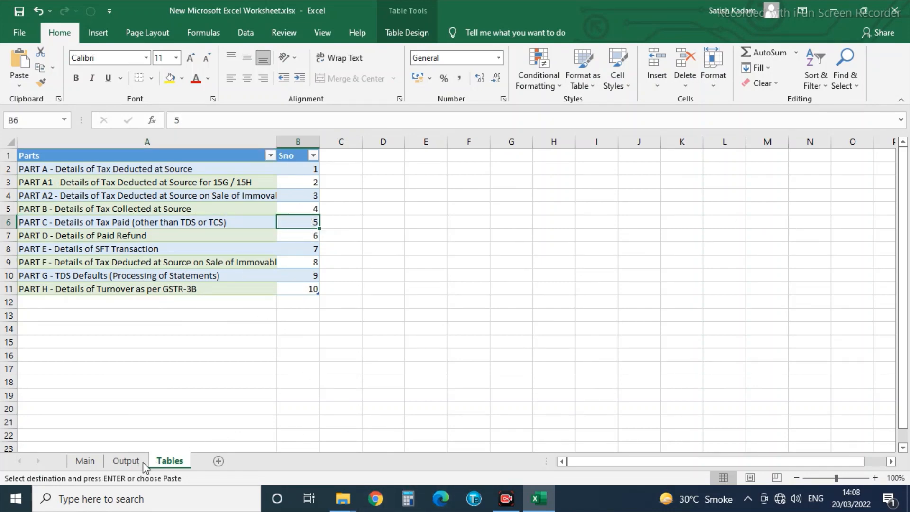
# Return to the Output sheet and open the Workbook Queries pane.
pyautogui.click(126, 460)
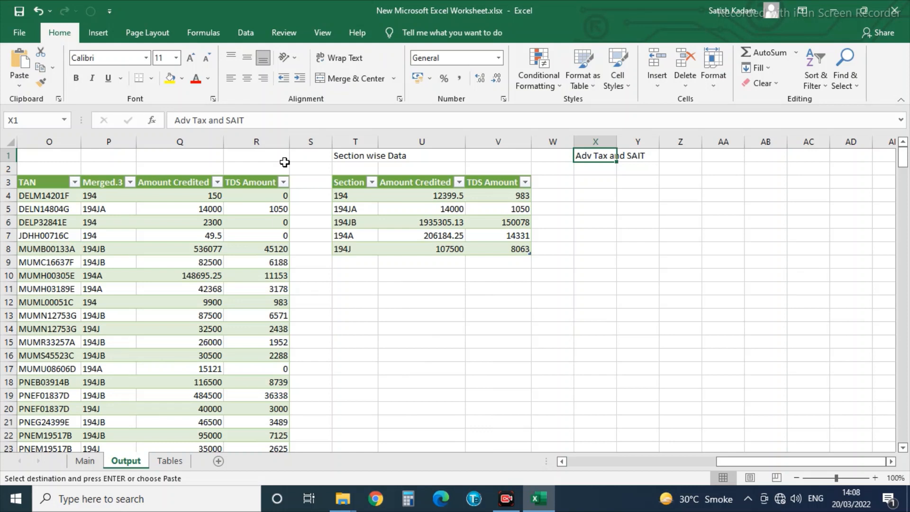
pyautogui.click(246, 33)
pyautogui.click(128, 56)
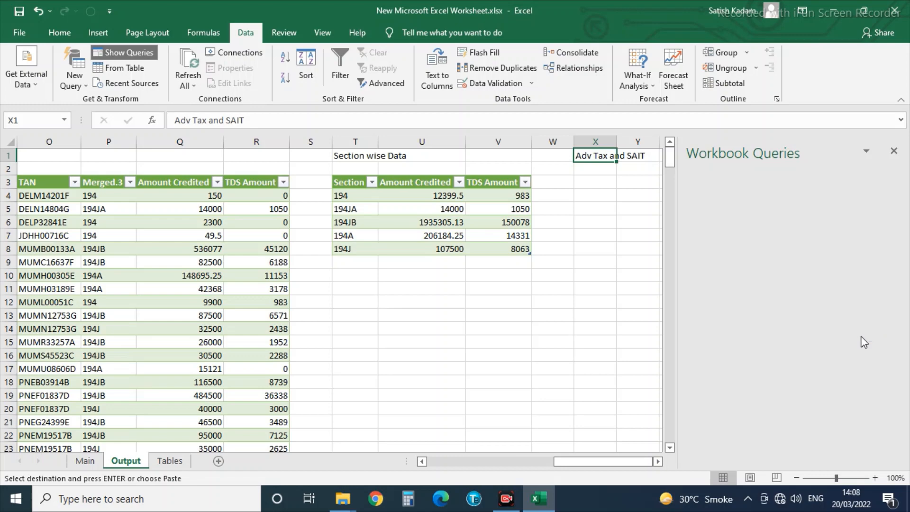
# Preview text files, then reference it to create text files (2) with 14 columns and 437 rows.
pyautogui.scroll(-2, 854, 332)
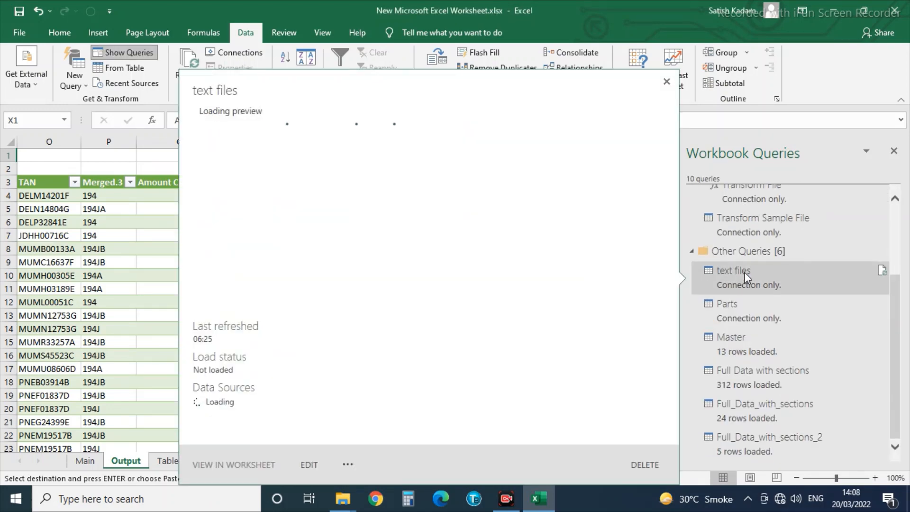
pyautogui.click(744, 272)
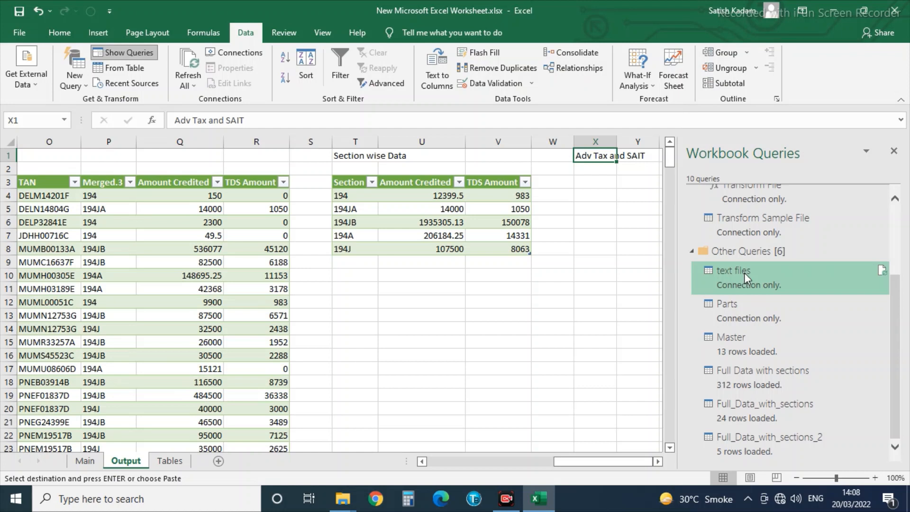
pyautogui.doubleClick(744, 272)
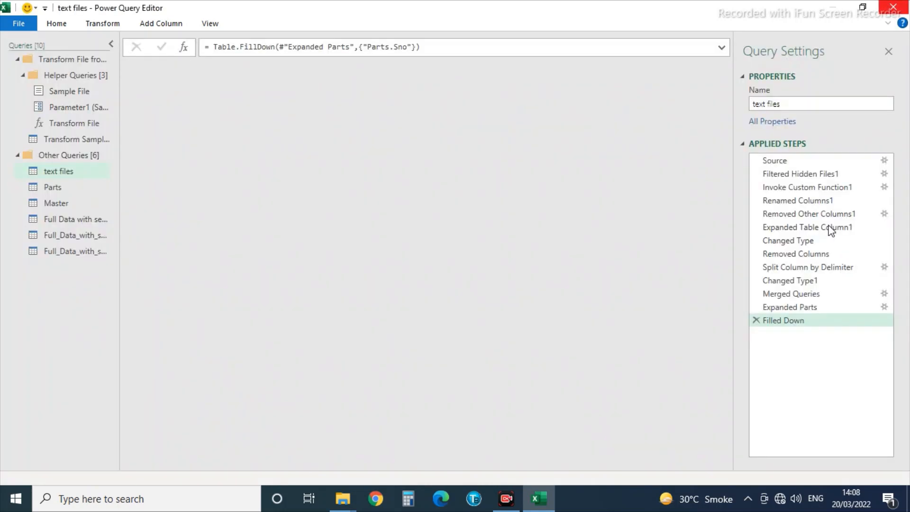
pyautogui.click(893, 7)
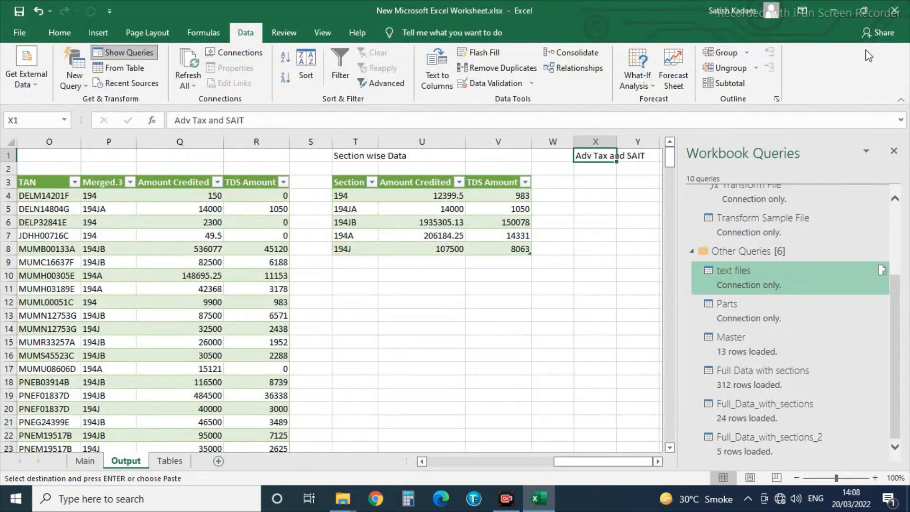
pyautogui.rightClick(739, 275)
pyautogui.click(762, 363)
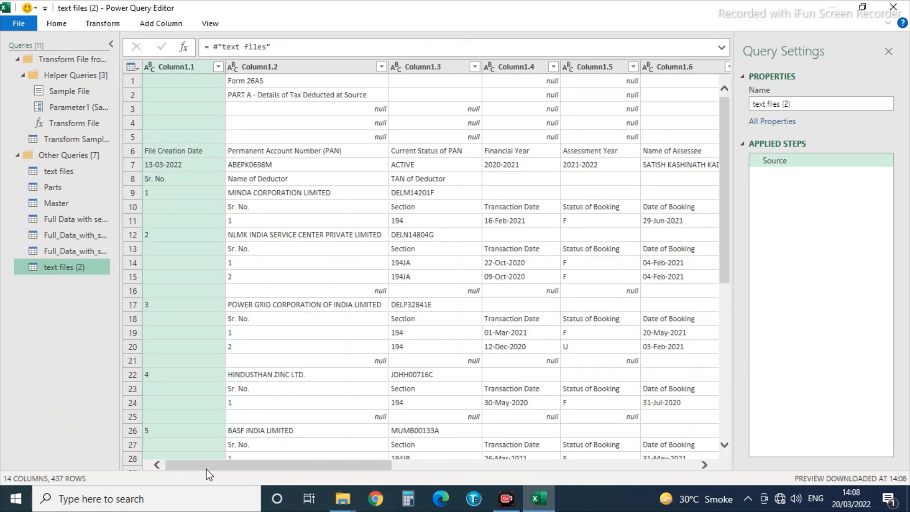
# Apply a Parts.Sno equals 5 filter, leaving the five PART C rows.
pyautogui.moveTo(210, 466); pyautogui.dragTo(659, 437)
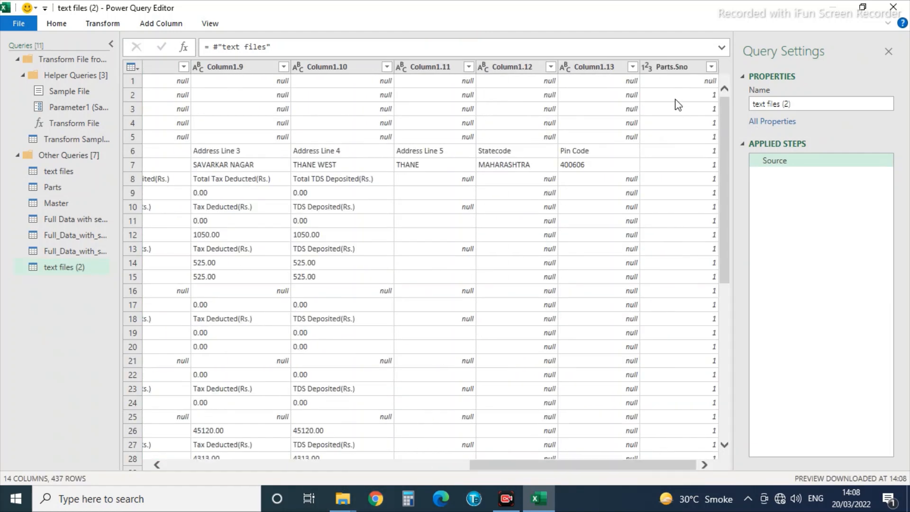
pyautogui.click(709, 67)
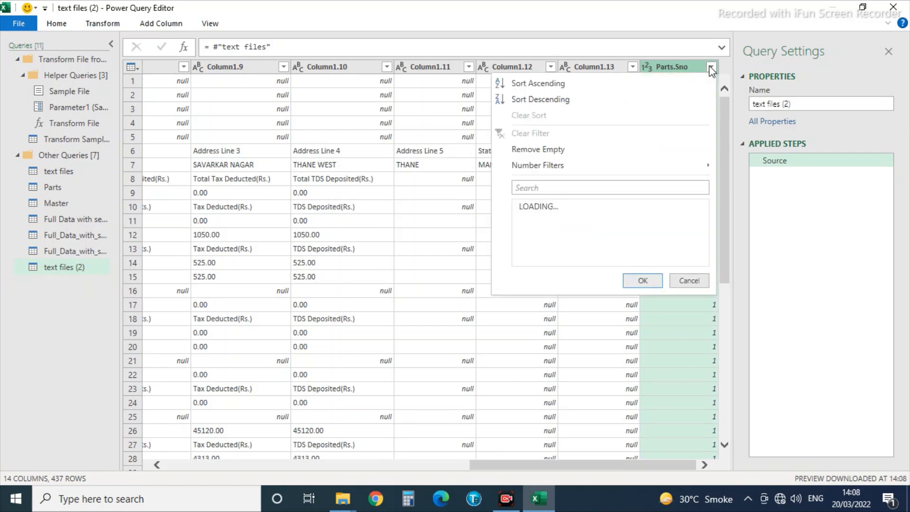
pyautogui.moveTo(540, 166)
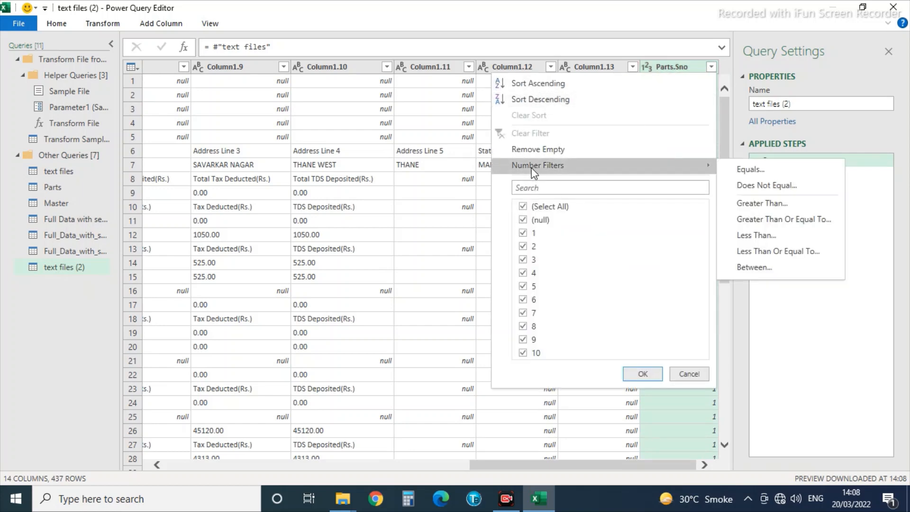
pyautogui.click(761, 167)
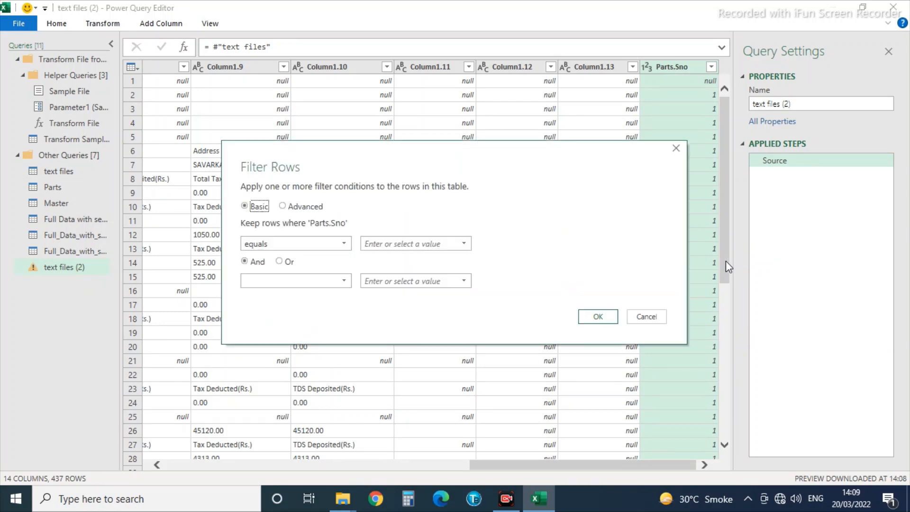
pyautogui.click(415, 242)
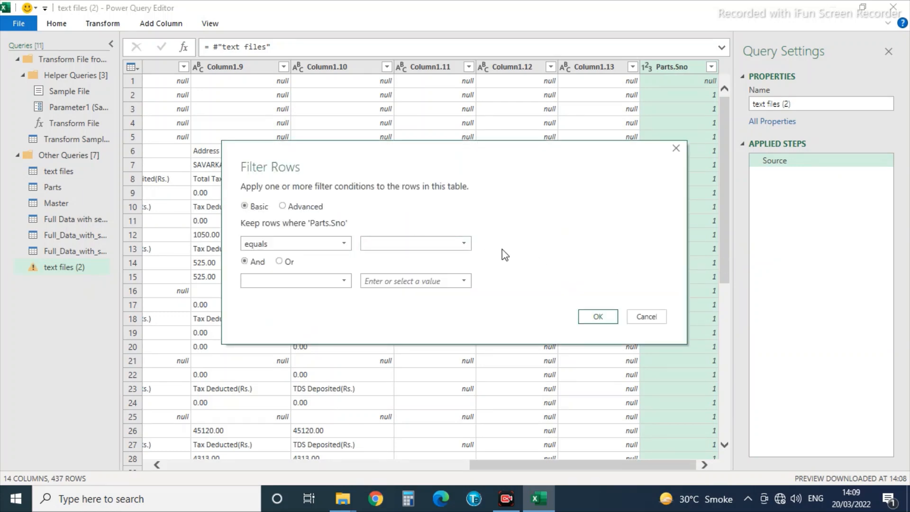
pyautogui.click(593, 316)
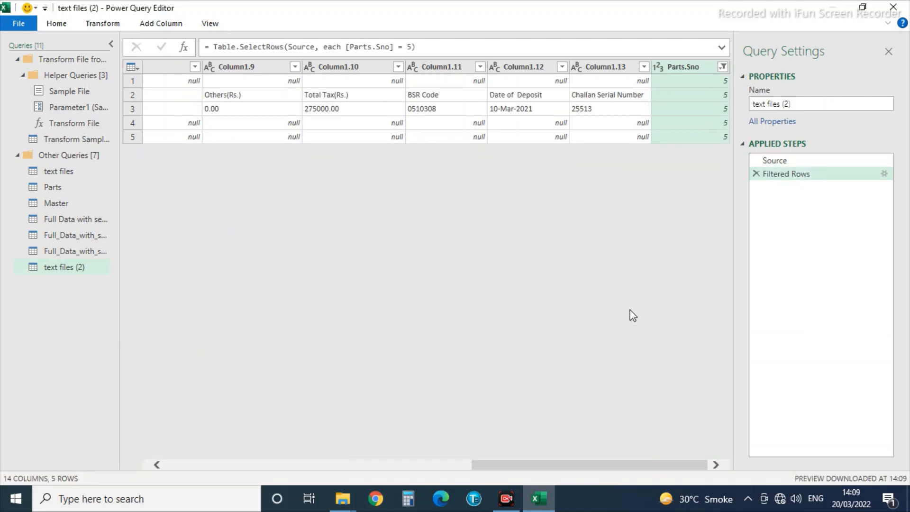
pyautogui.click(621, 98)
pyautogui.press('Left')
pyautogui.press('Left')
pyautogui.press('Left')
pyautogui.press('Left')
pyautogui.press('Left')
pyautogui.press('Left')
pyautogui.press('Left')
pyautogui.press('Left')
pyautogui.press('Left')
pyautogui.press('Left')
pyautogui.press('Left')
pyautogui.press('Left')
pyautogui.press('Left')
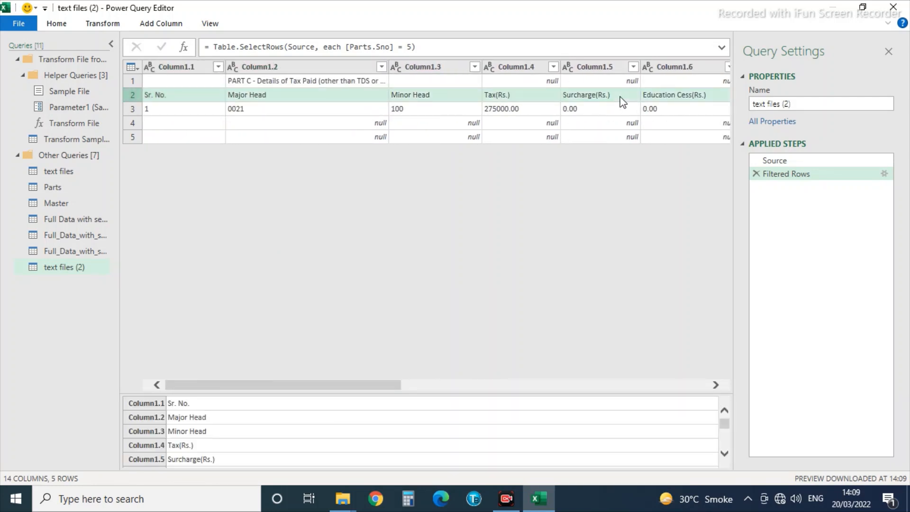
pyautogui.press('Up')
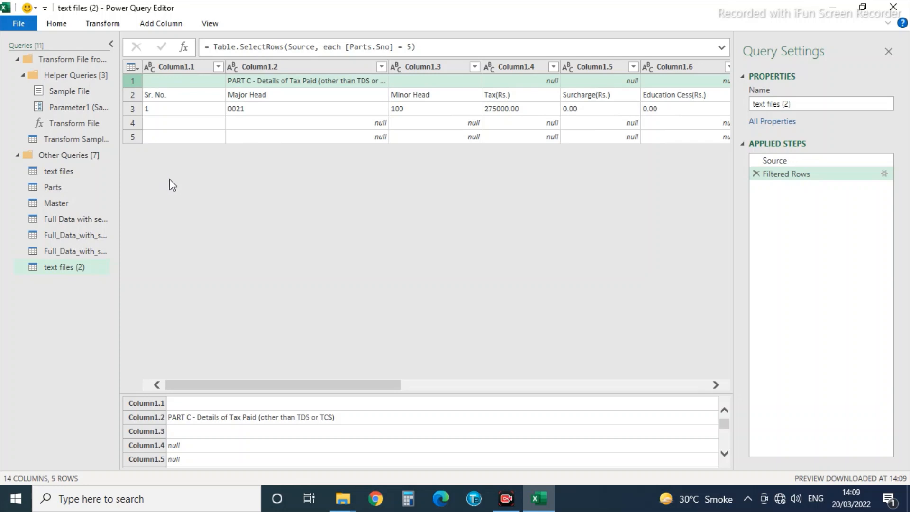
# Remove the top 1 row of text files (2).
pyautogui.click(102, 26)
pyautogui.click(67, 23)
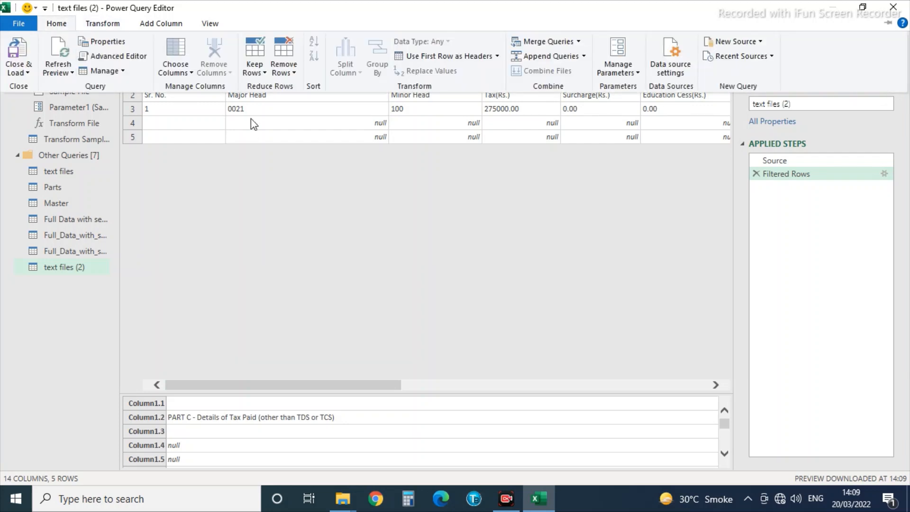
pyautogui.click(279, 71)
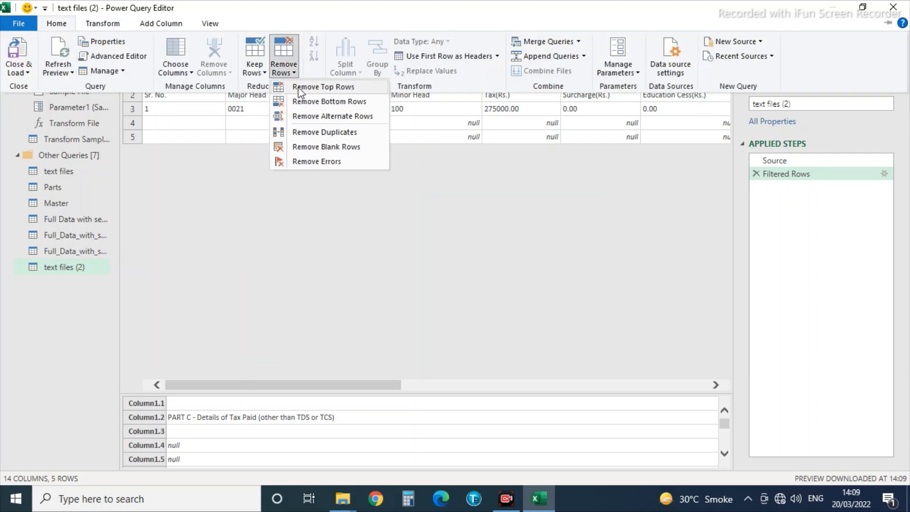
pyautogui.click(313, 86)
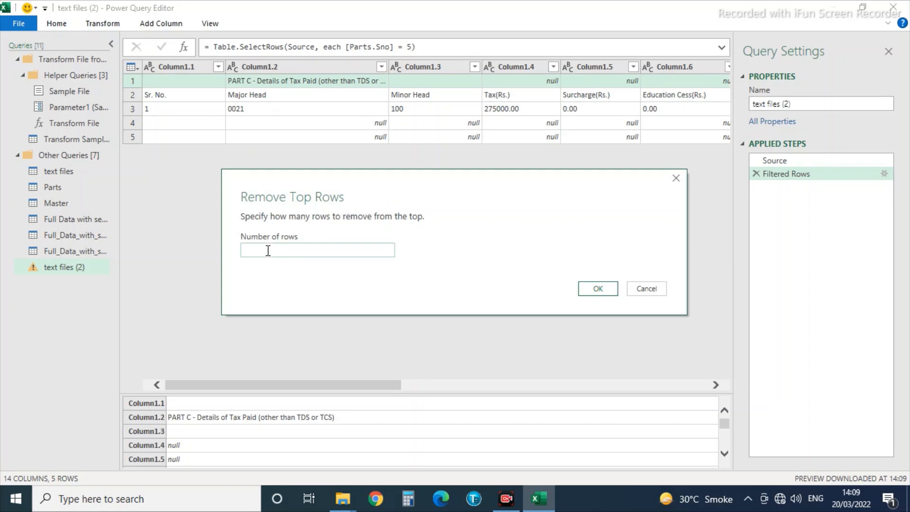
pyautogui.write('1')
pyautogui.click(579, 292)
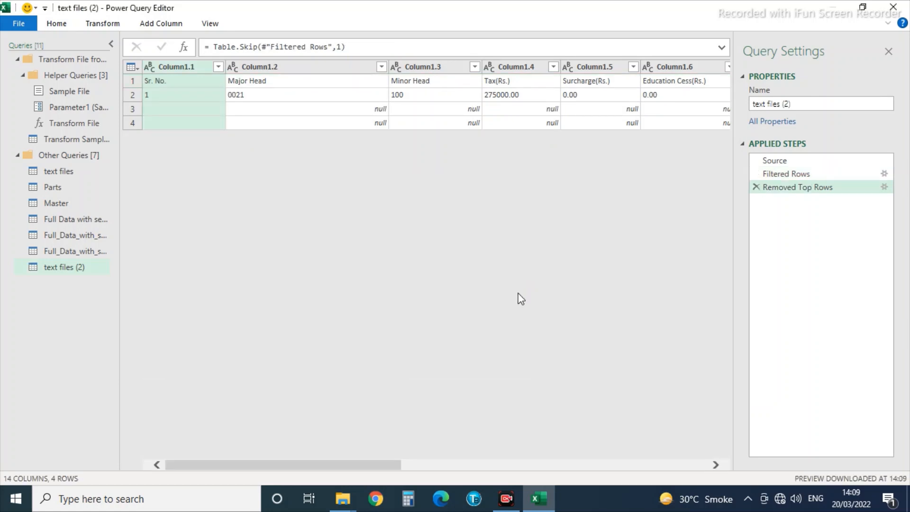
# Filter out null values in Column1.3, leaving two rows.
pyautogui.click(474, 66)
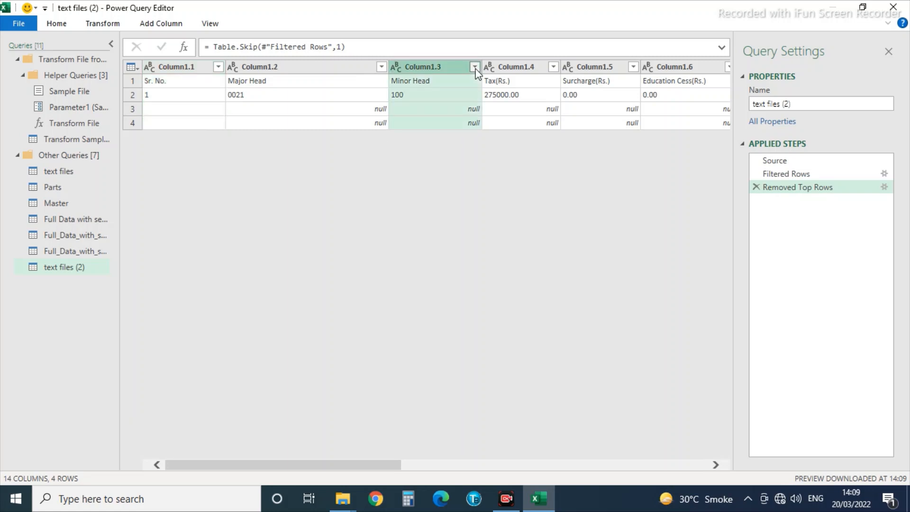
pyautogui.click(286, 219)
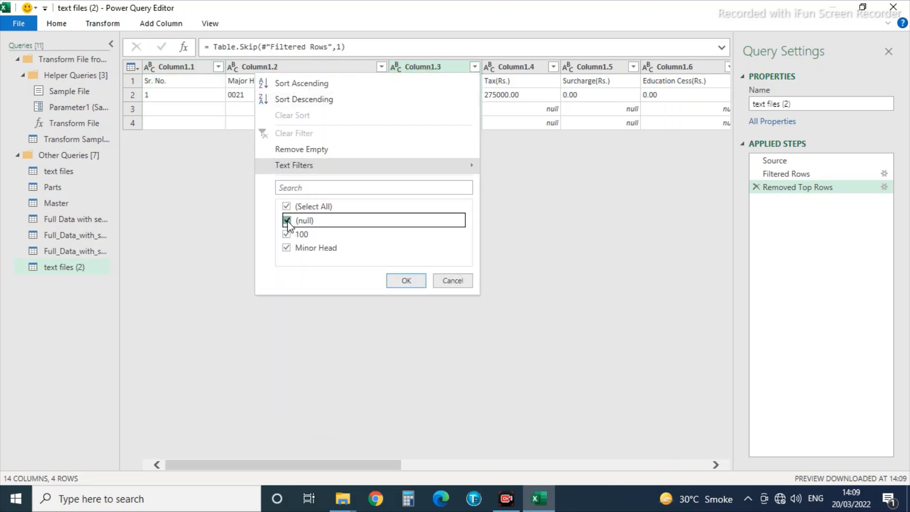
pyautogui.click(400, 282)
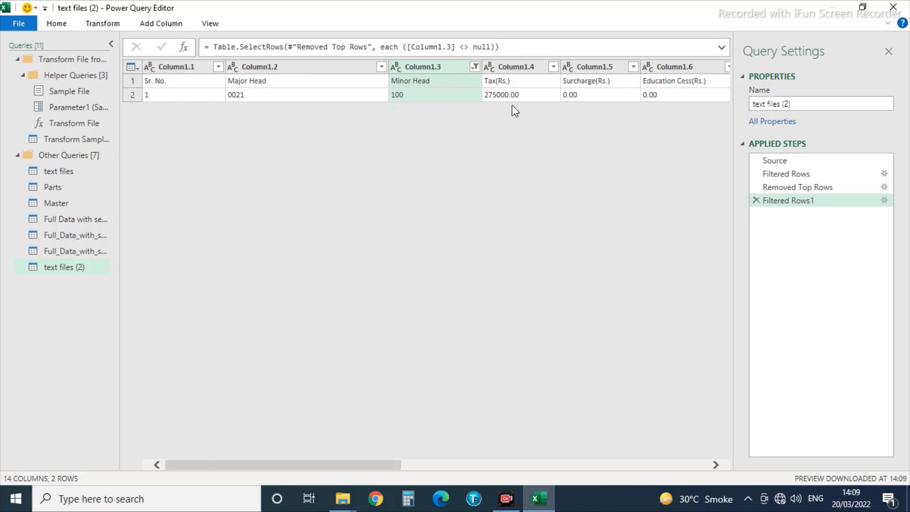
pyautogui.click(469, 95)
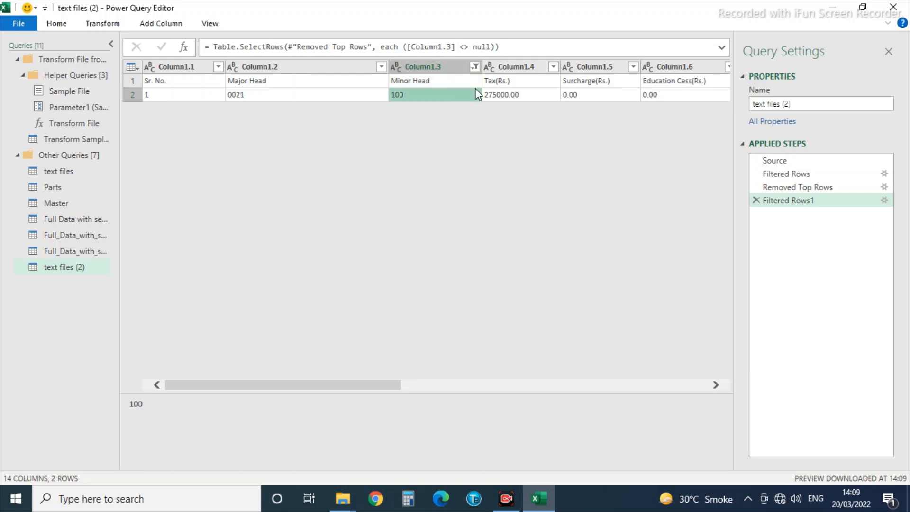
# Keep only the Challan Serial Number, Date of Deposit, BSR Code and Total Tax columns.
pyautogui.press('Right')
pyautogui.press('Right')
pyautogui.press('Right')
pyautogui.press('Right')
pyautogui.press('Right')
pyautogui.press('Right')
pyautogui.press('Right')
pyautogui.press('Right')
pyautogui.press('Right')
pyautogui.press('Right')
pyautogui.press('Right')
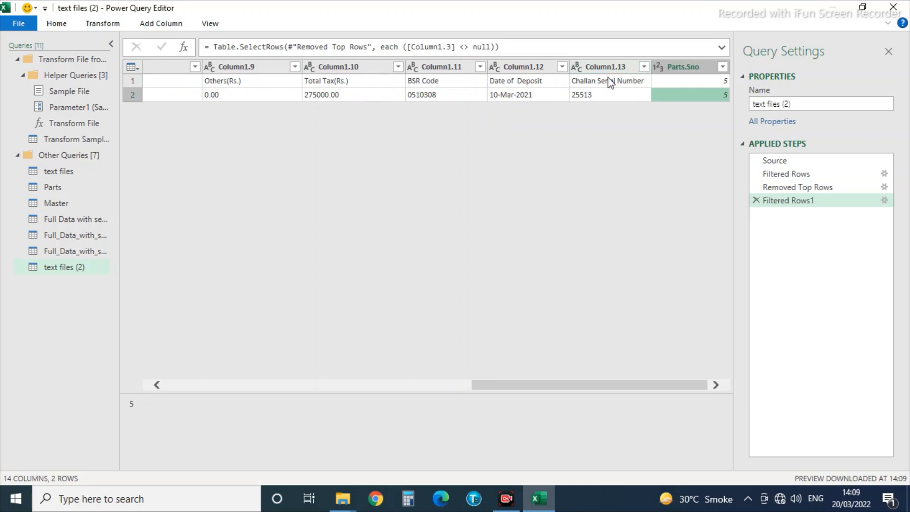
pyautogui.click(598, 69)
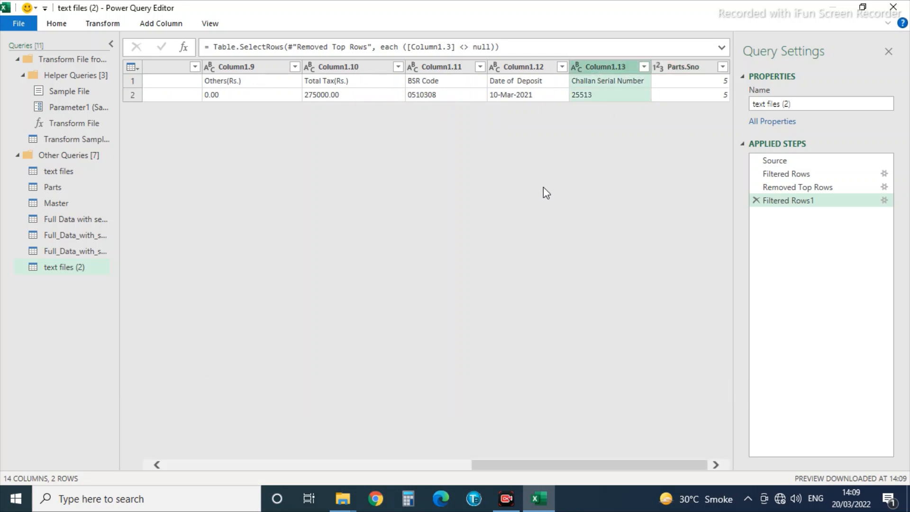
pyautogui.keyDown('shift'); pyautogui.click(511, 72); pyautogui.keyUp('shift')
pyautogui.keyDown('shift'); pyautogui.click(428, 71); pyautogui.keyUp('shift')
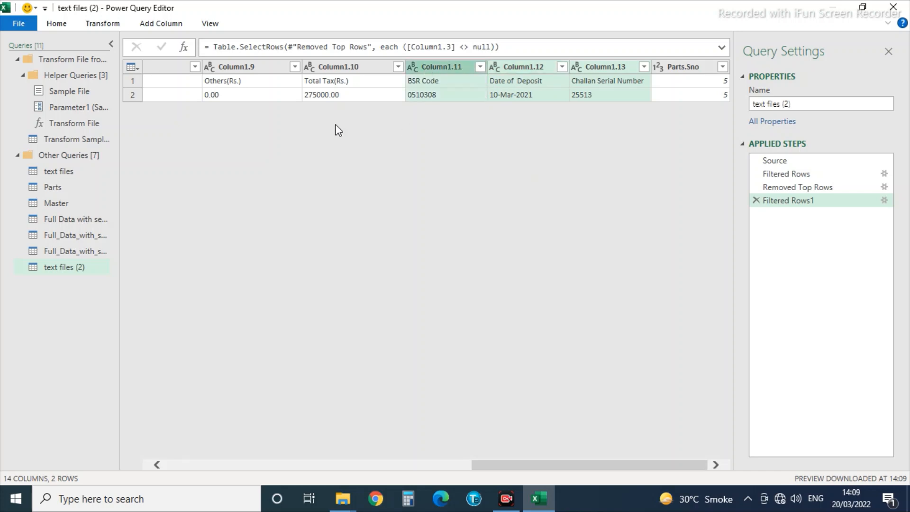
pyautogui.keyDown('shift'); pyautogui.click(335, 67); pyautogui.keyUp('shift')
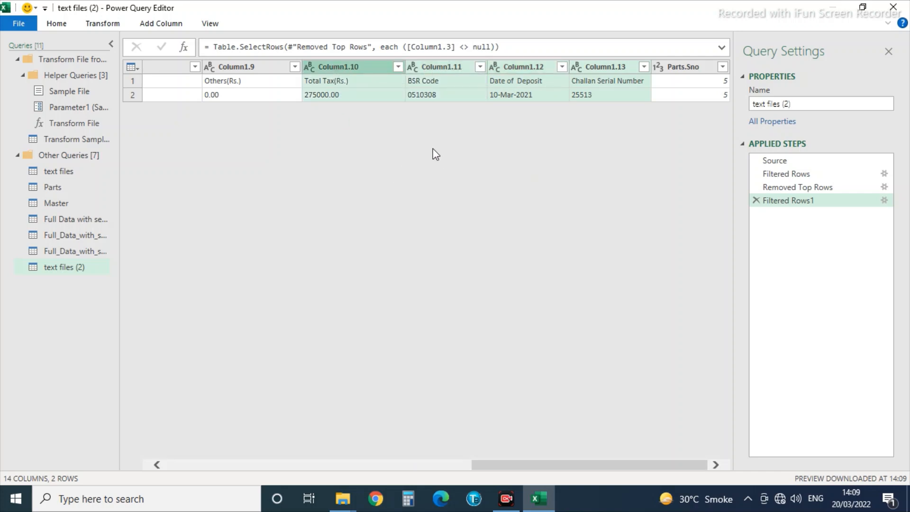
pyautogui.rightClick(380, 71)
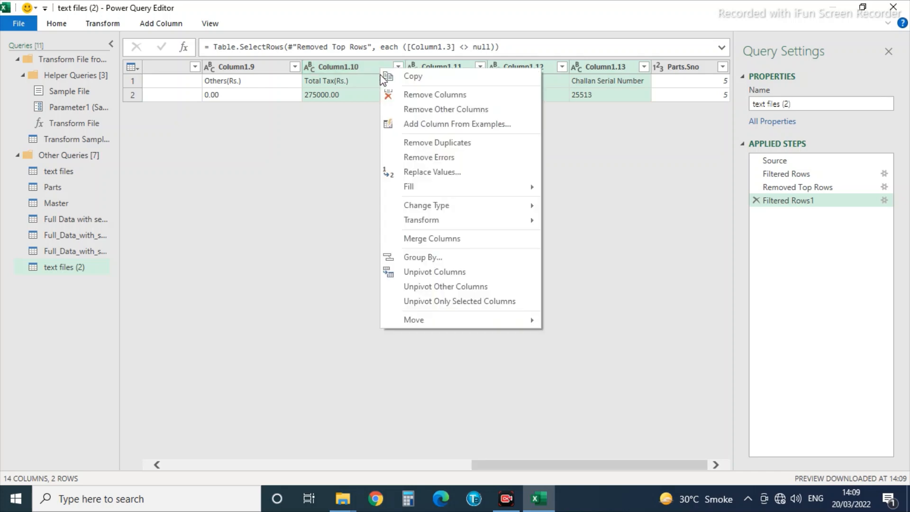
pyautogui.click(407, 110)
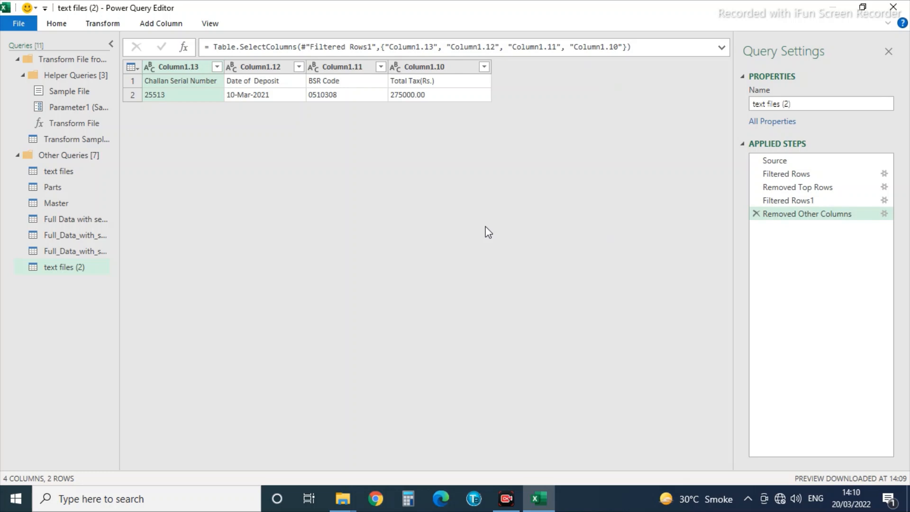
# Promote the first row to headers and set Date of Deposit to the Date type.
pyautogui.click(179, 81)
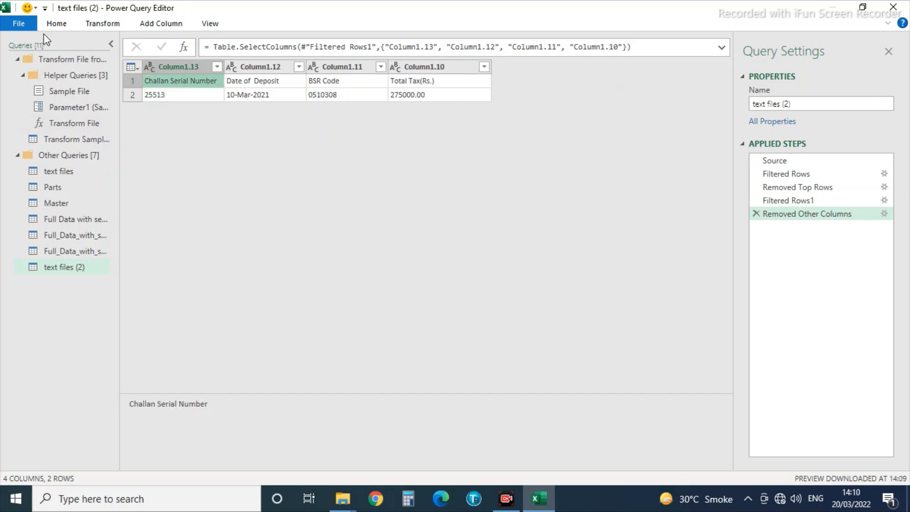
pyautogui.click(56, 23)
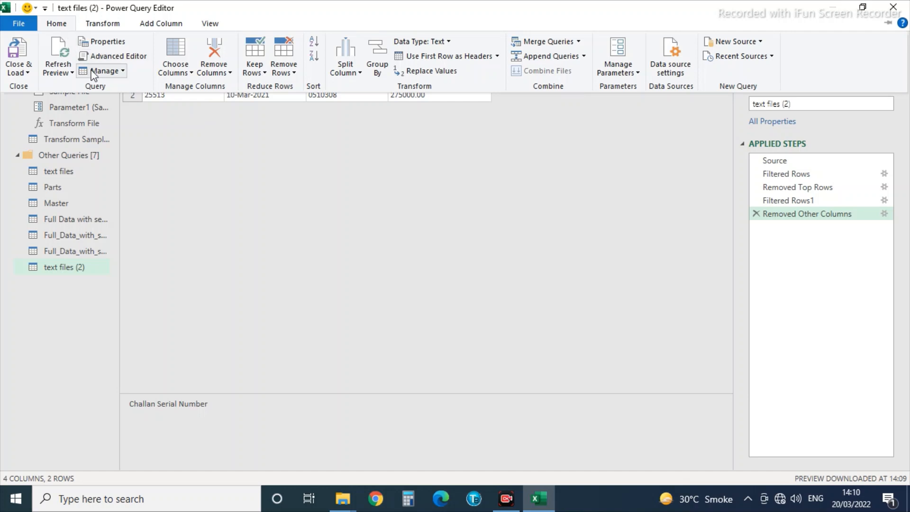
pyautogui.click(485, 61)
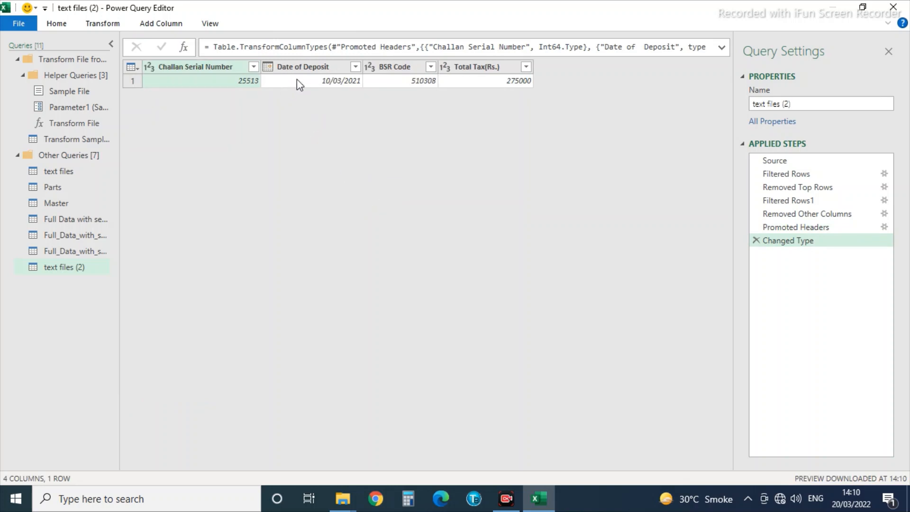
pyautogui.click(267, 68)
pyautogui.click(284, 160)
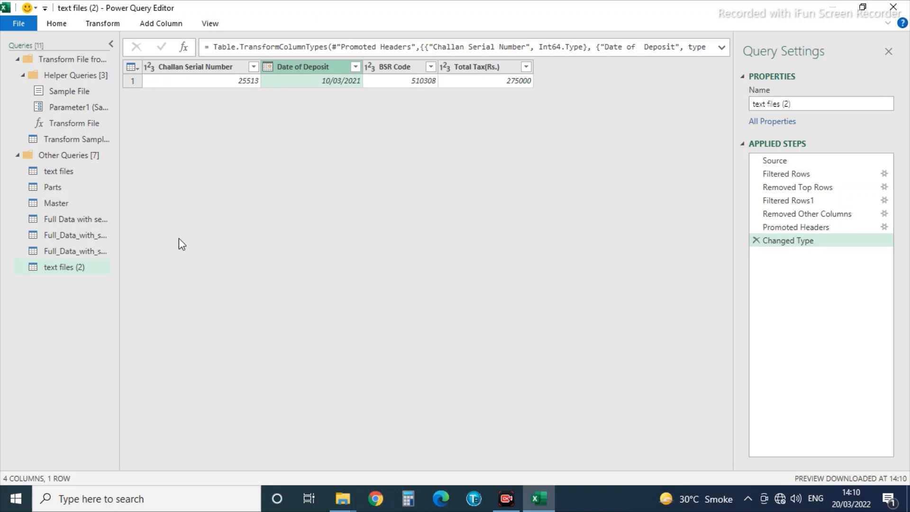
pyautogui.click(19, 25)
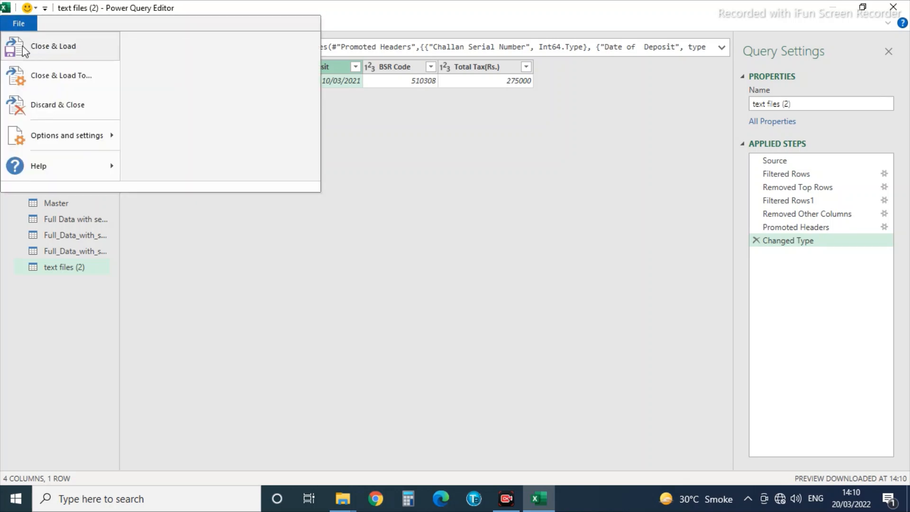
# Load the Adv Tax And SAIT query as a table at X3 on the Output sheet.
pyautogui.click(34, 74)
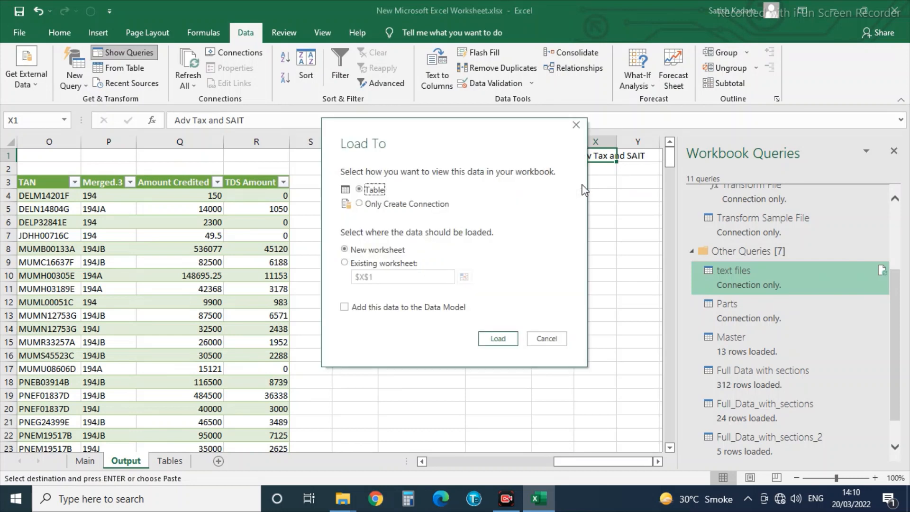
pyautogui.click(344, 263)
pyautogui.click(464, 277)
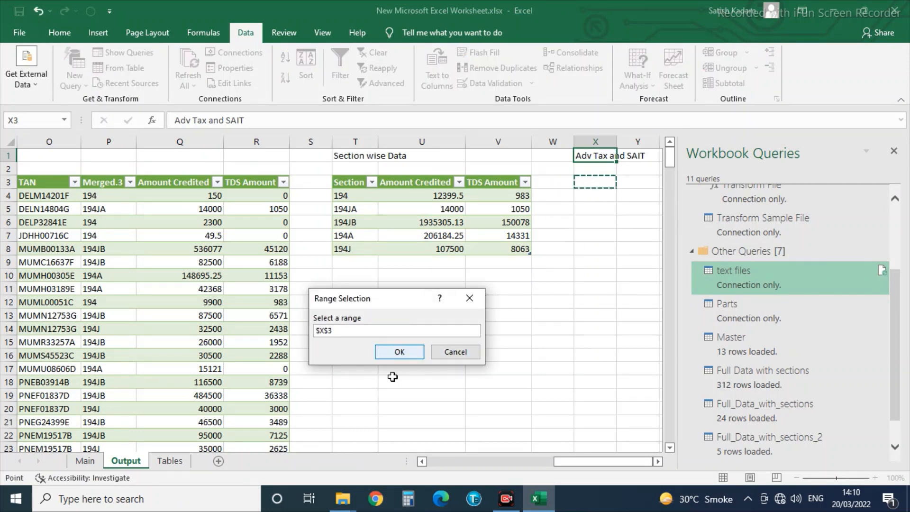
pyautogui.click(400, 352)
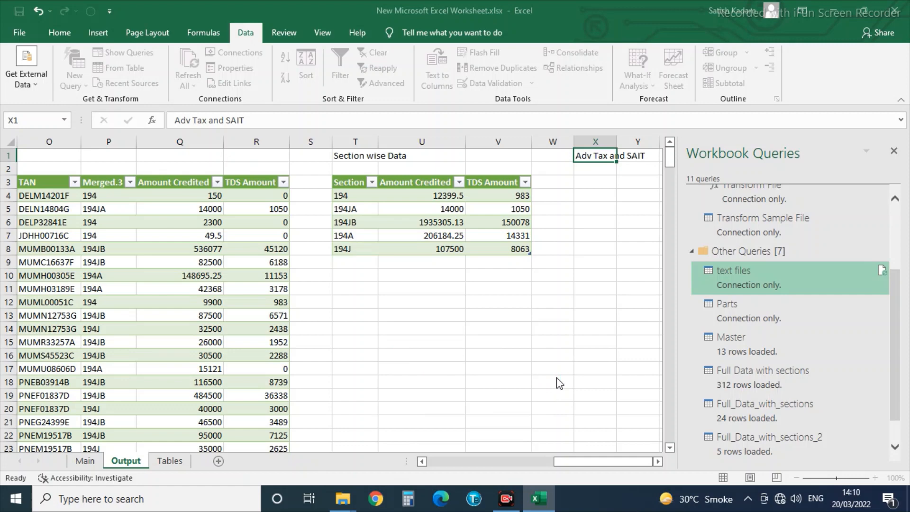
pyautogui.click(498, 338)
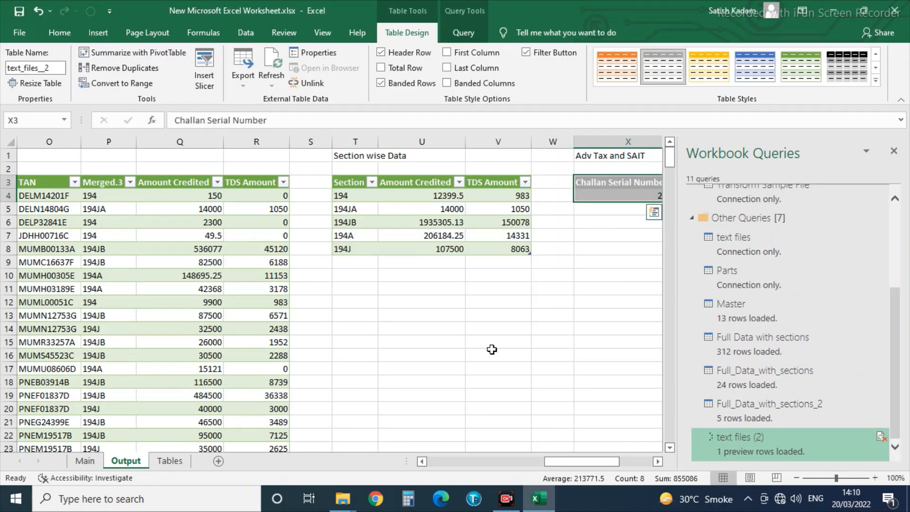
# Check the cells beside the new table, then minimise the workbook window.
pyautogui.click(614, 287)
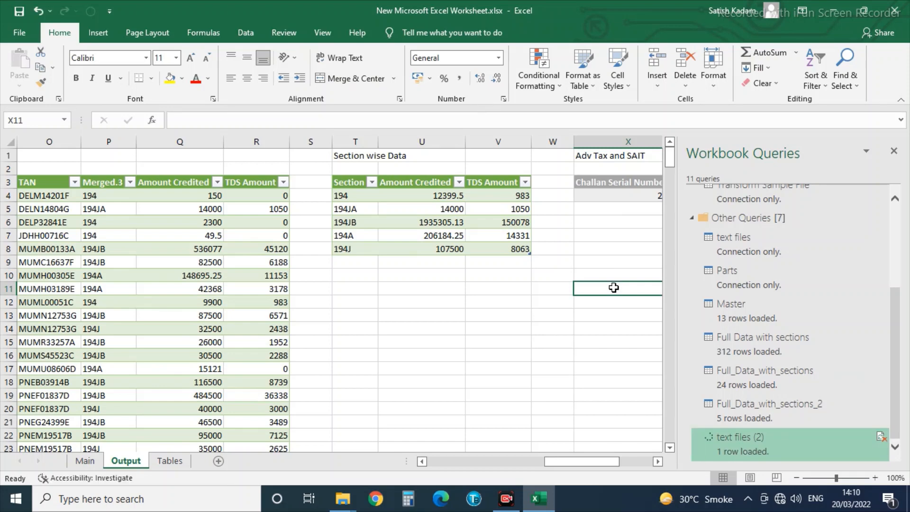
pyautogui.press('Left')
pyautogui.press('Left')
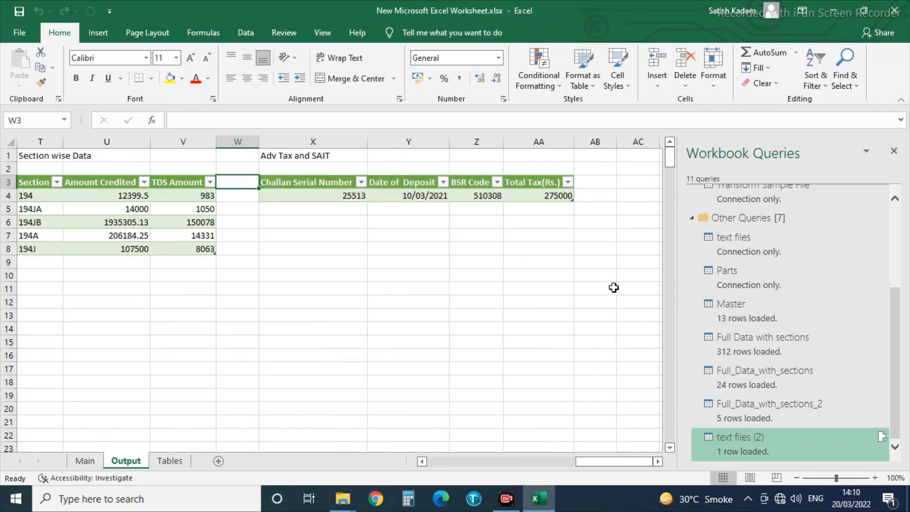
pyautogui.press('Down')
pyautogui.press('Right')
pyautogui.press('Right')
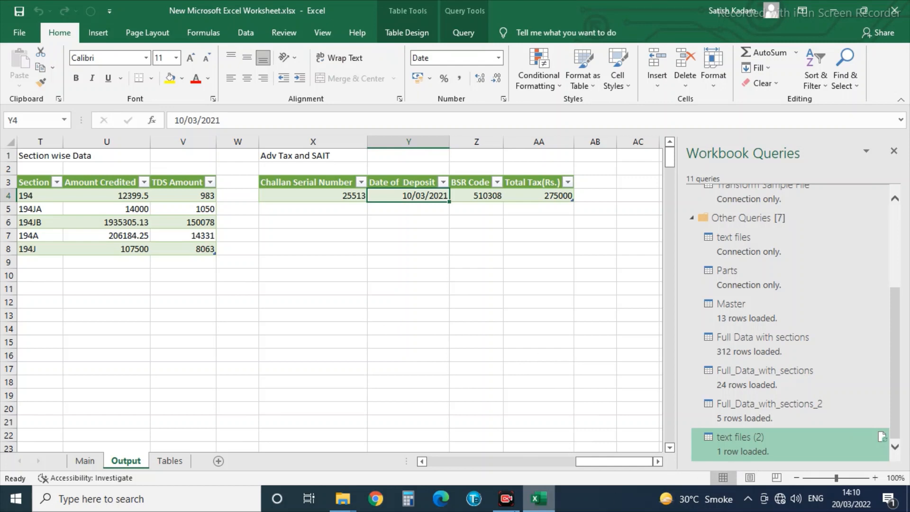
pyautogui.click(506, 499)
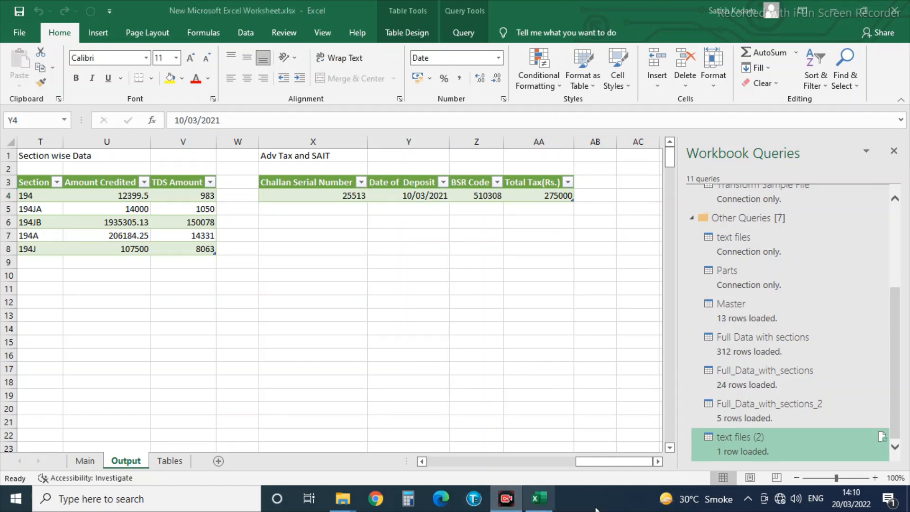
pyautogui.click(836, 10)
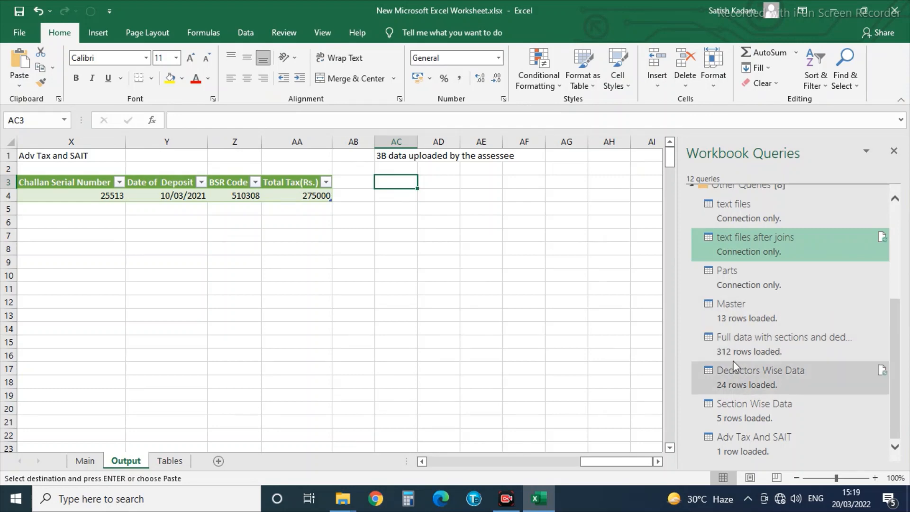
# Add a Reference query to 'text files after joins', creating 'text files after joins (2)'.
pyautogui.moveTo(737, 324)
pyautogui.scroll(1, 737, 323)
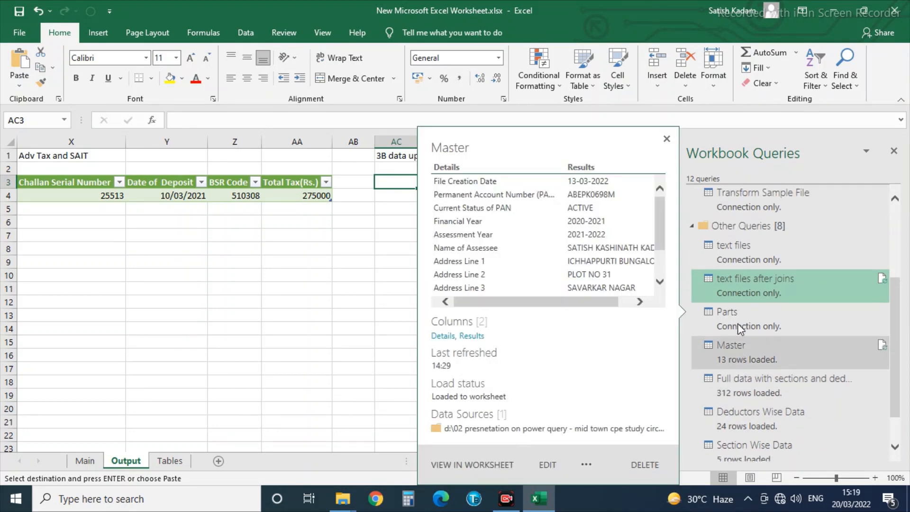
pyautogui.scroll(-1, 737, 323)
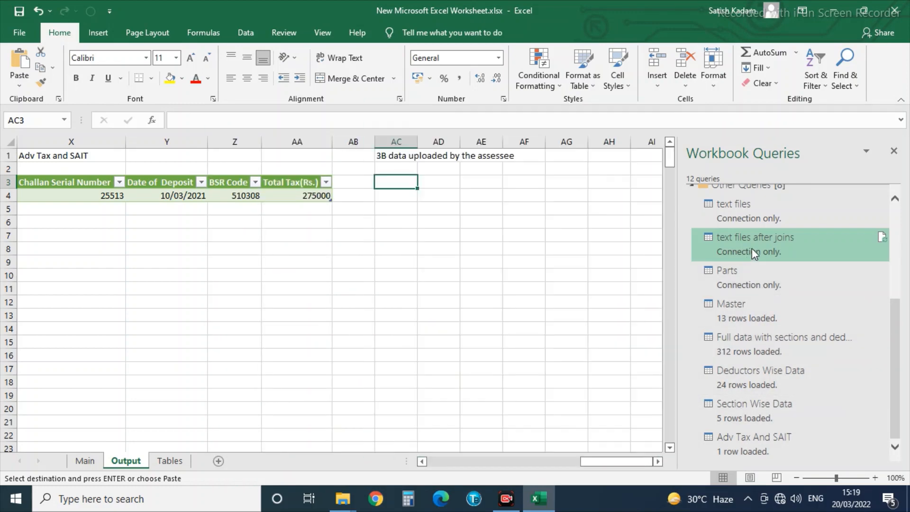
pyautogui.rightClick(752, 248)
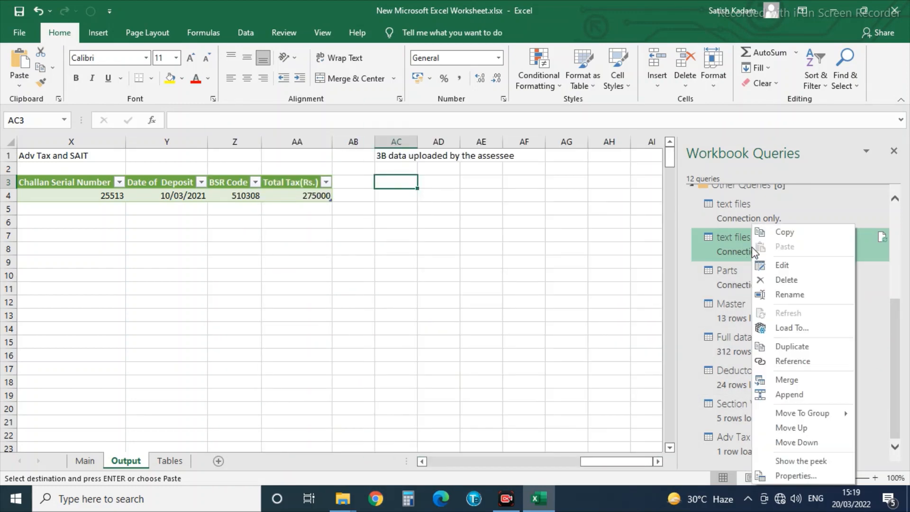
pyautogui.click(781, 362)
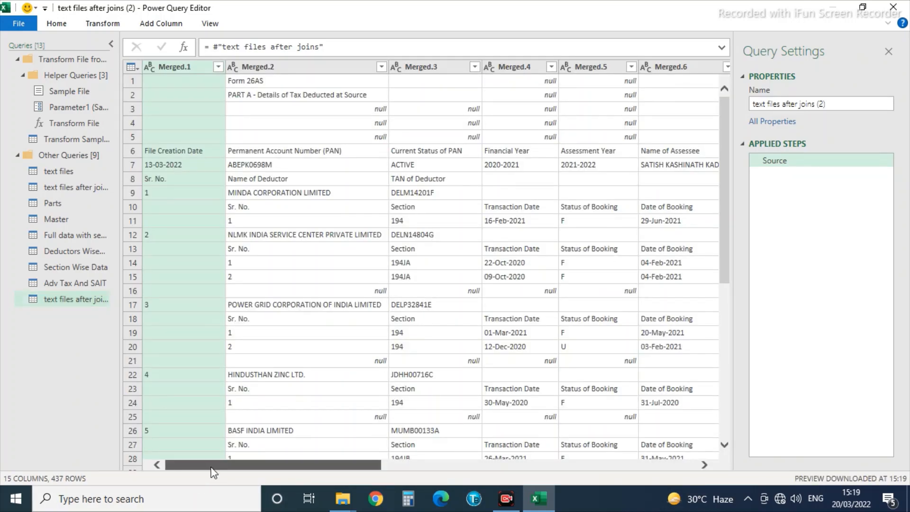
# Filter the new query's Parts.Sno column to equal 10, leaving 14 rows.
pyautogui.moveTo(287, 465); pyautogui.dragTo(602, 472)
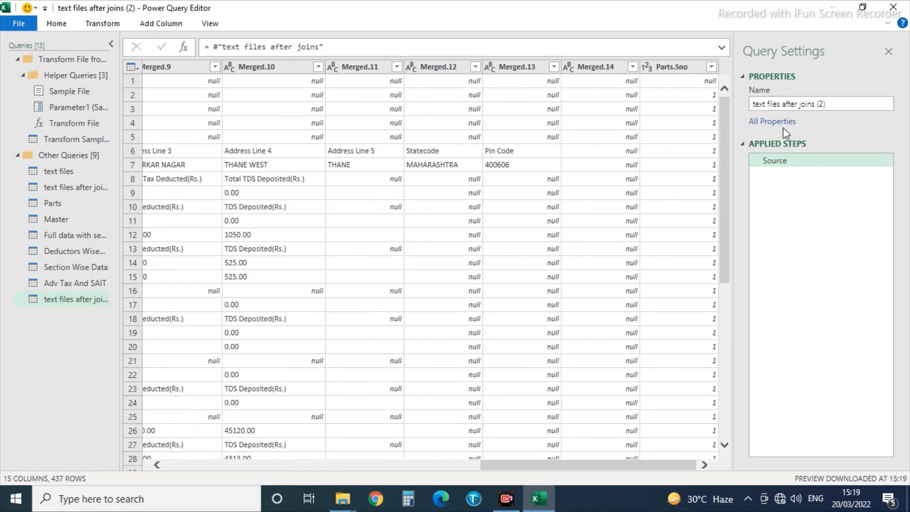
pyautogui.click(711, 67)
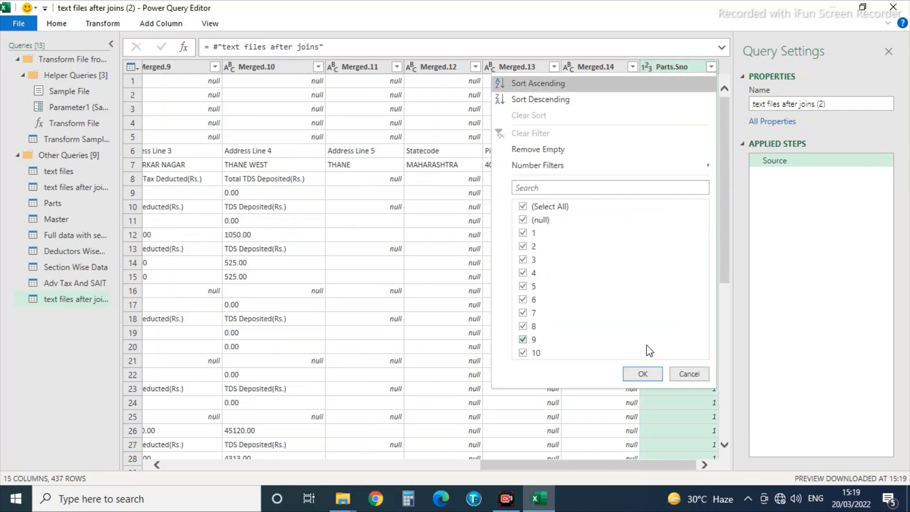
pyautogui.moveTo(539, 166)
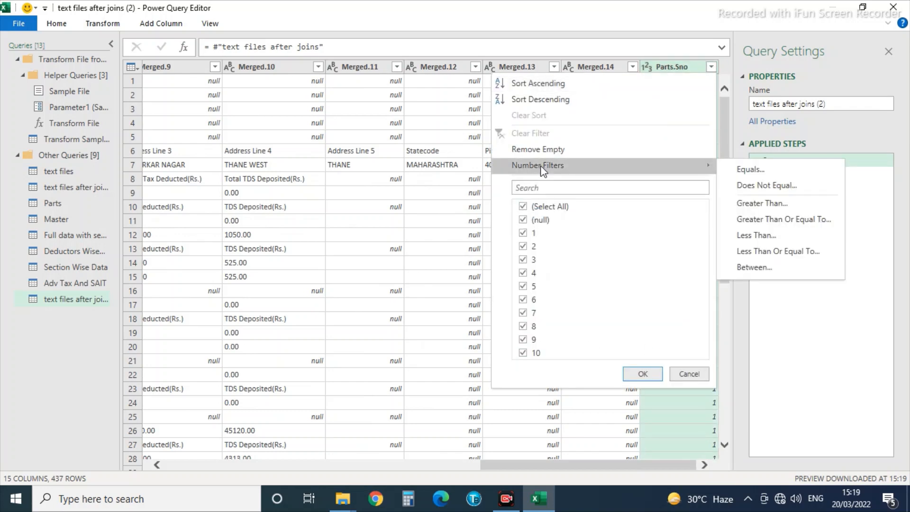
pyautogui.click(777, 170)
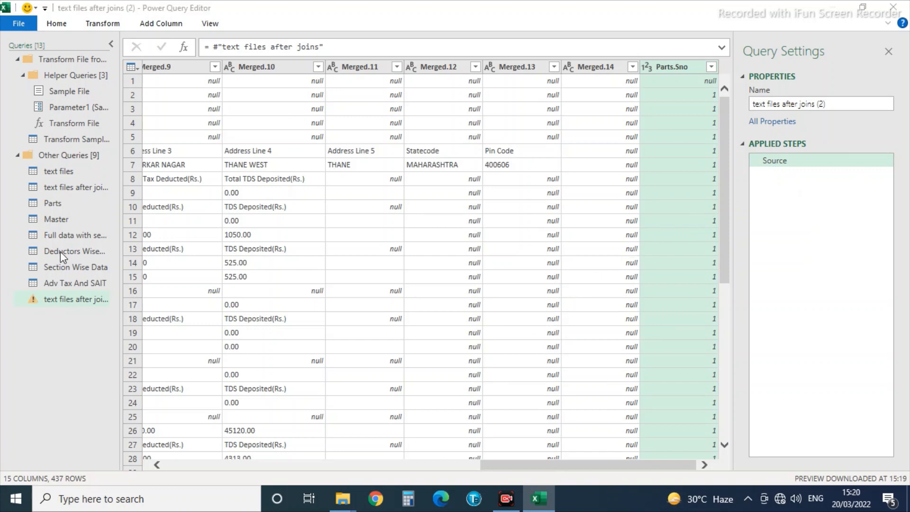
pyautogui.click(372, 243)
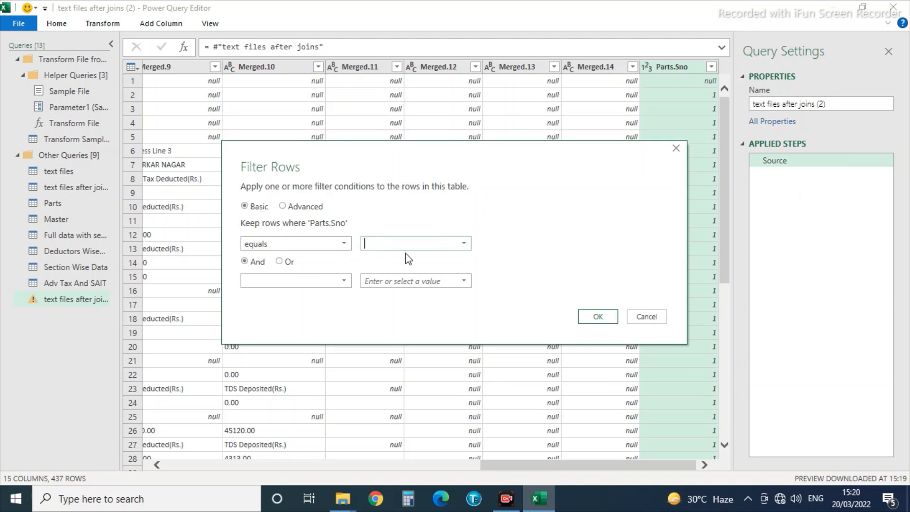
pyautogui.write('10')
pyautogui.click(595, 313)
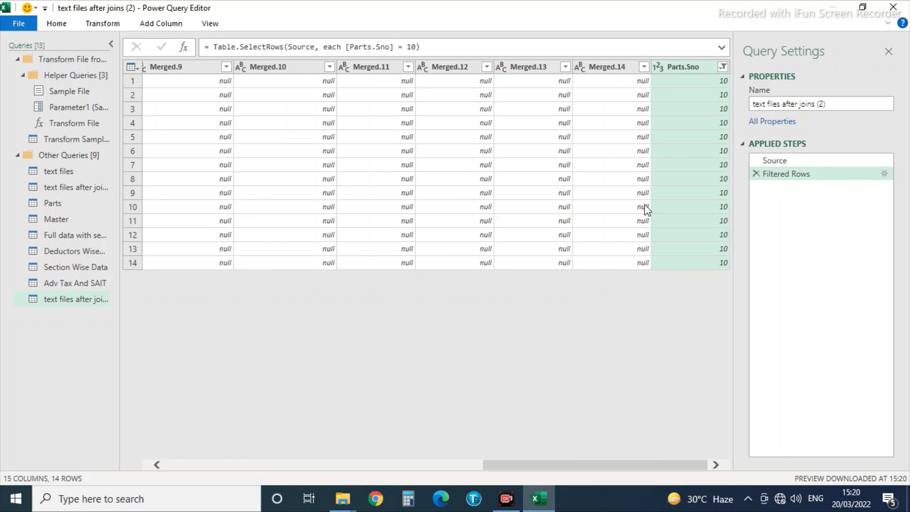
pyautogui.click(507, 153)
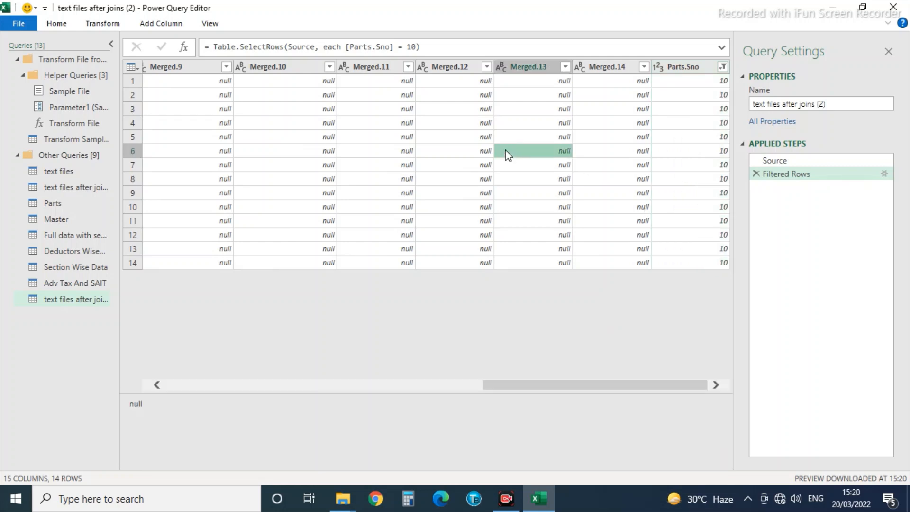
pyautogui.press('Left')
pyautogui.press('Left')
pyautogui.press('Left')
pyautogui.press('Left')
pyautogui.press('Left')
pyautogui.press('Left')
pyautogui.press('Left')
pyautogui.press('Left')
pyautogui.press('Left')
pyautogui.press('Left')
pyautogui.press('Left')
pyautogui.press('Left')
pyautogui.press('Left')
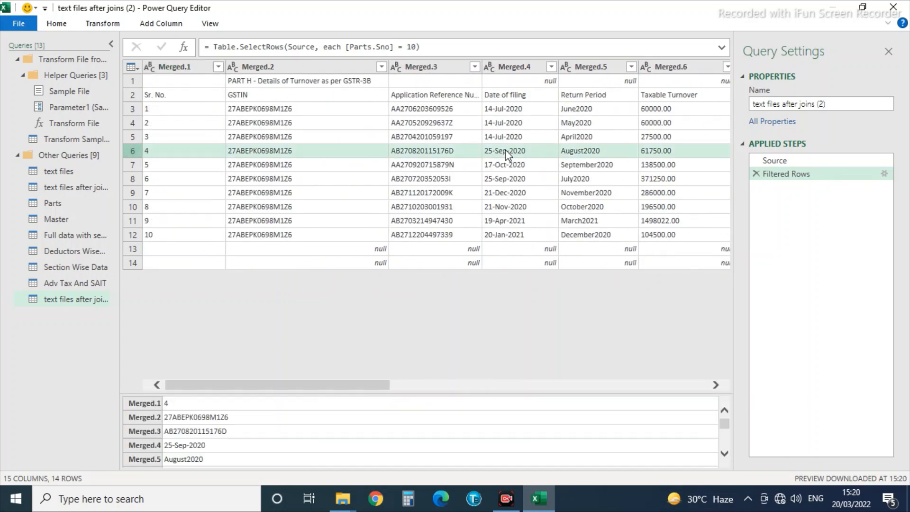
# Remove the top PART H heading row from the query.
pyautogui.click(295, 82)
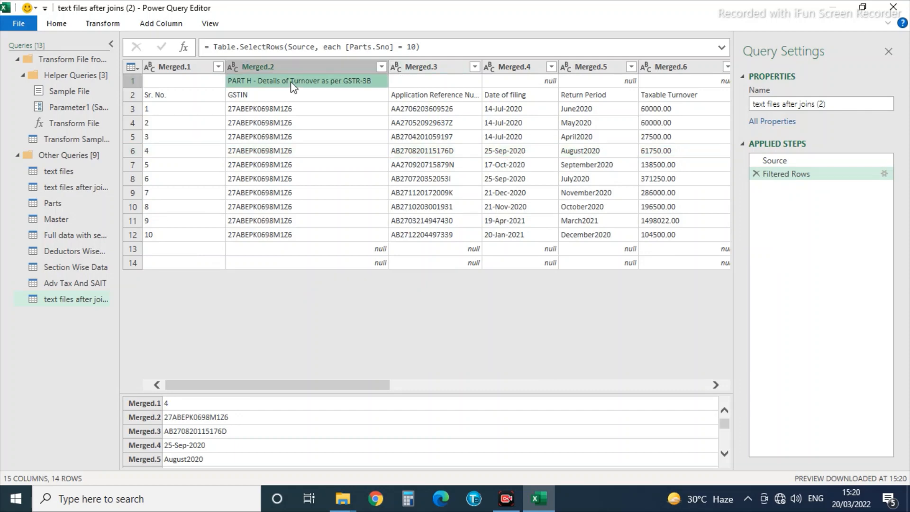
pyautogui.click(91, 23)
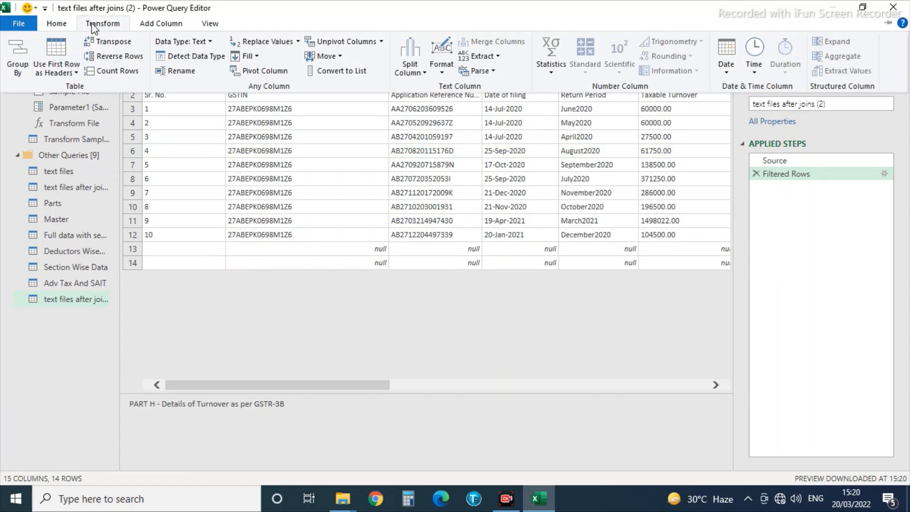
pyautogui.click(64, 21)
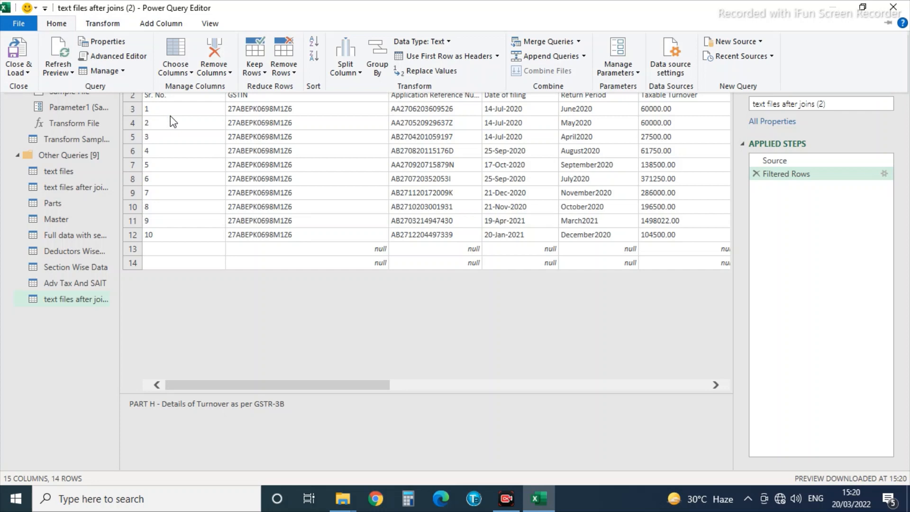
pyautogui.click(294, 72)
pyautogui.click(304, 87)
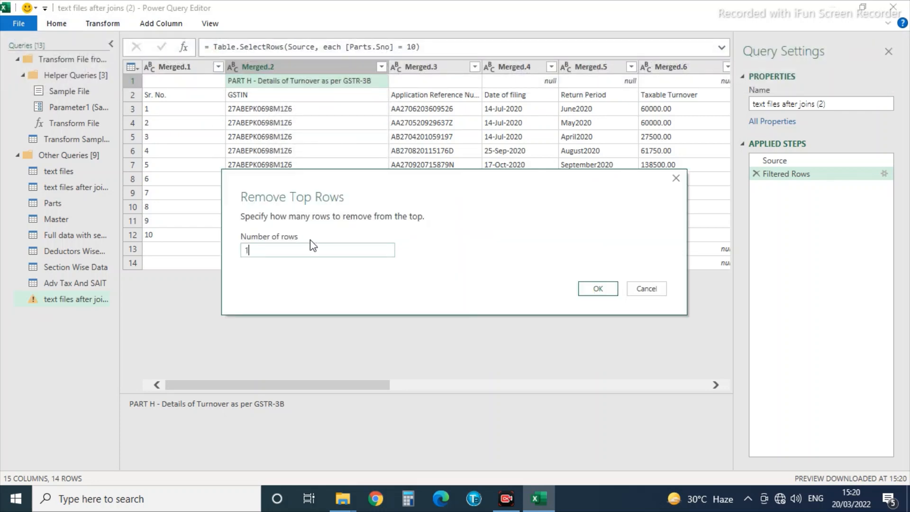
pyautogui.write('1')
pyautogui.click(598, 288)
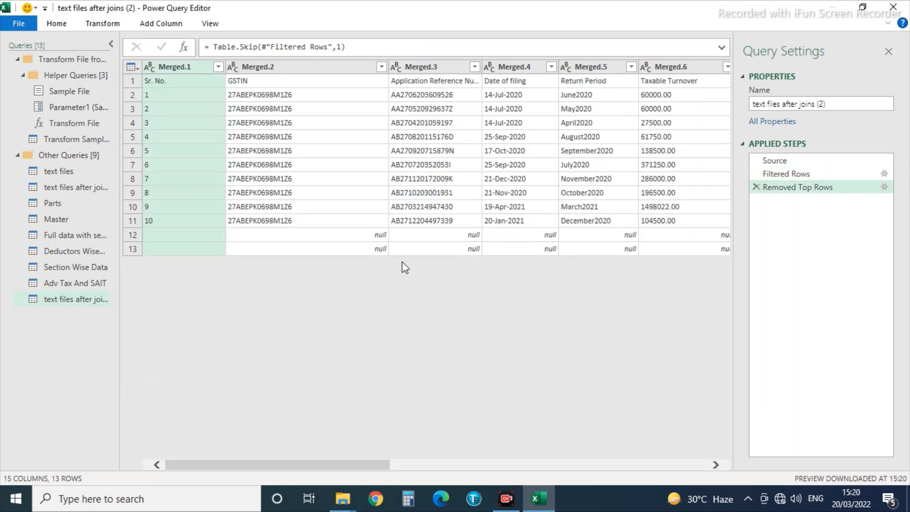
# Promote the first row to headers and filter out rows with a null ARN.
pyautogui.click(254, 80)
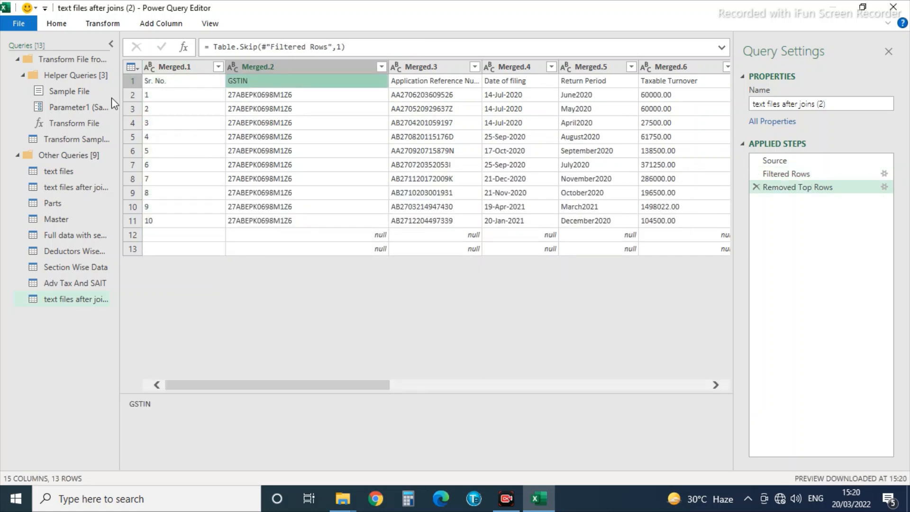
pyautogui.click(54, 23)
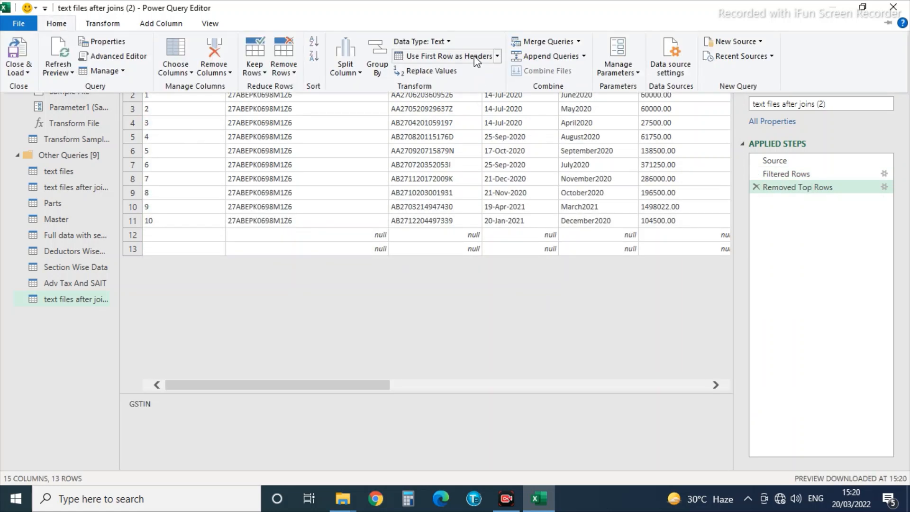
pyautogui.click(446, 56)
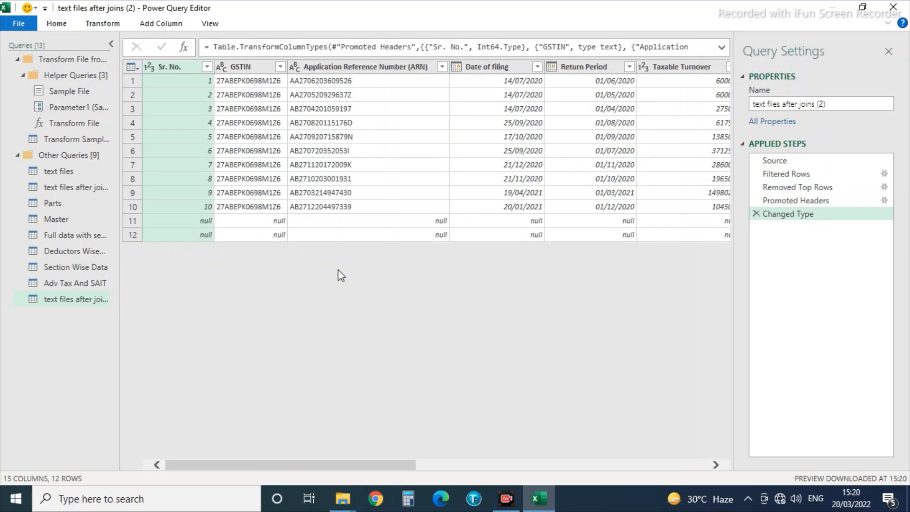
pyautogui.click(443, 67)
pyautogui.click(271, 222)
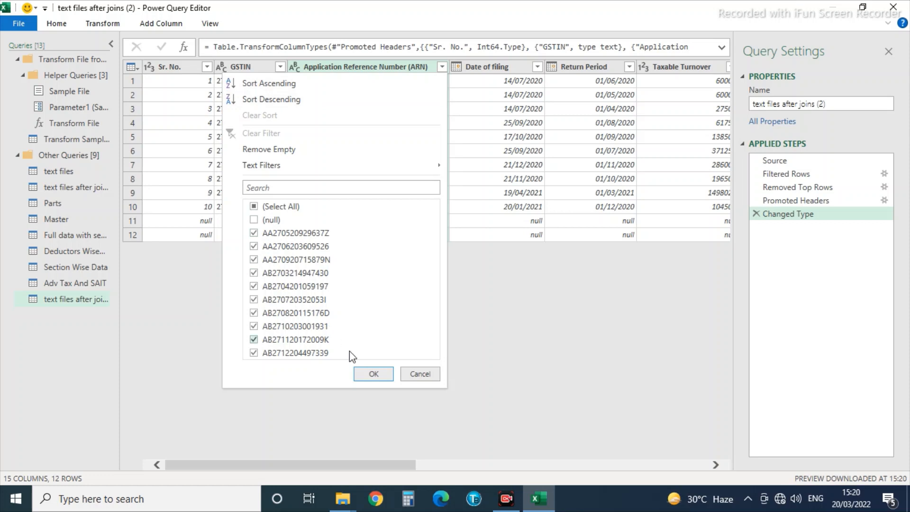
pyautogui.click(374, 373)
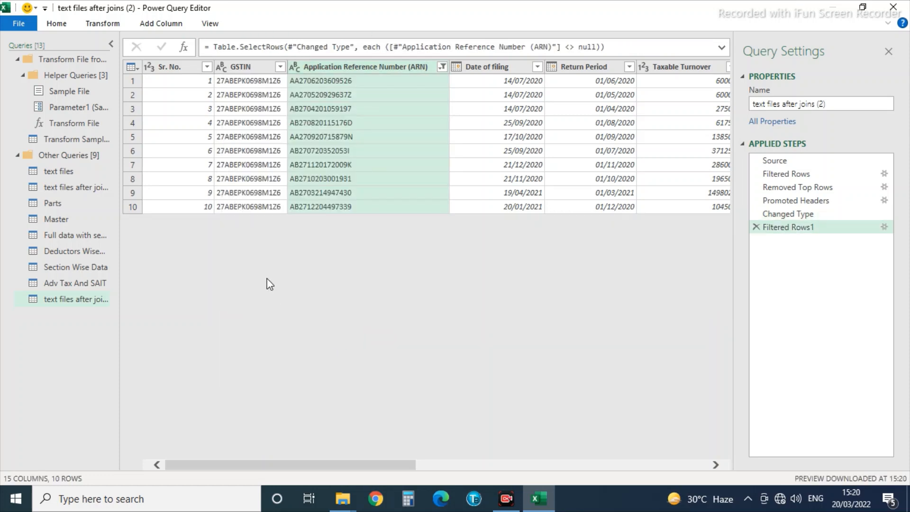
# Delete the empty columns from Column8 through the last column.
pyautogui.click(170, 83)
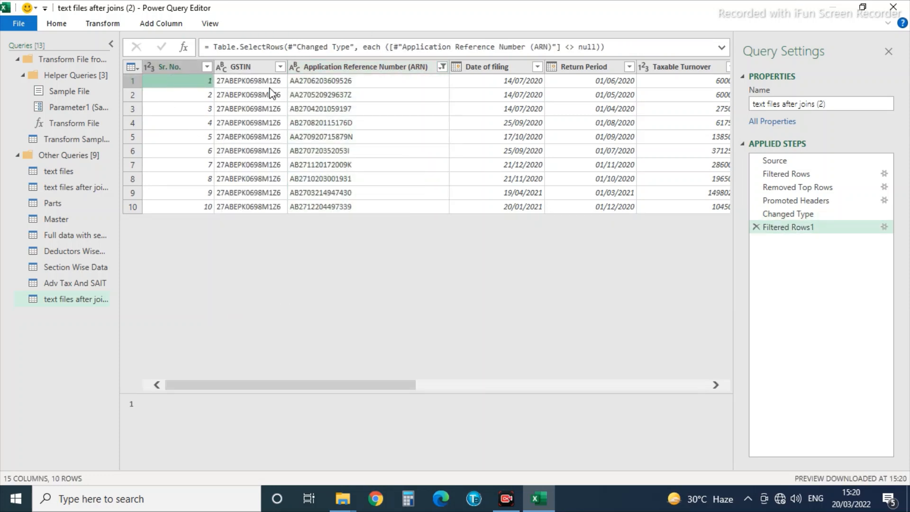
pyautogui.click(280, 80)
pyautogui.click(322, 80)
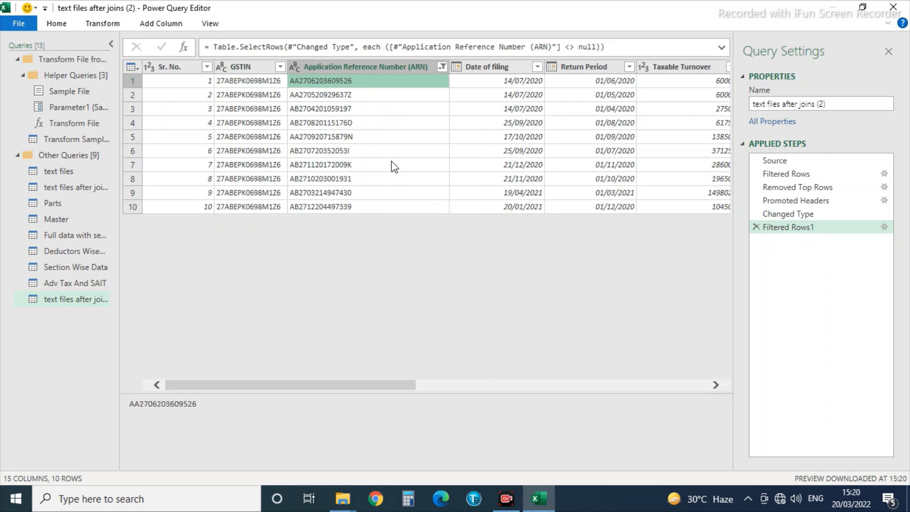
pyautogui.press('Right')
pyautogui.press('Right')
pyautogui.press('Right')
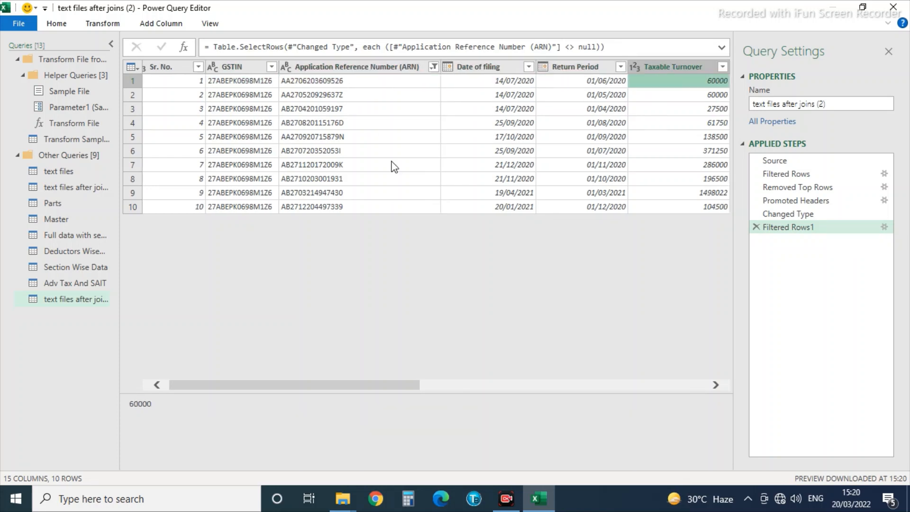
pyautogui.press('Right')
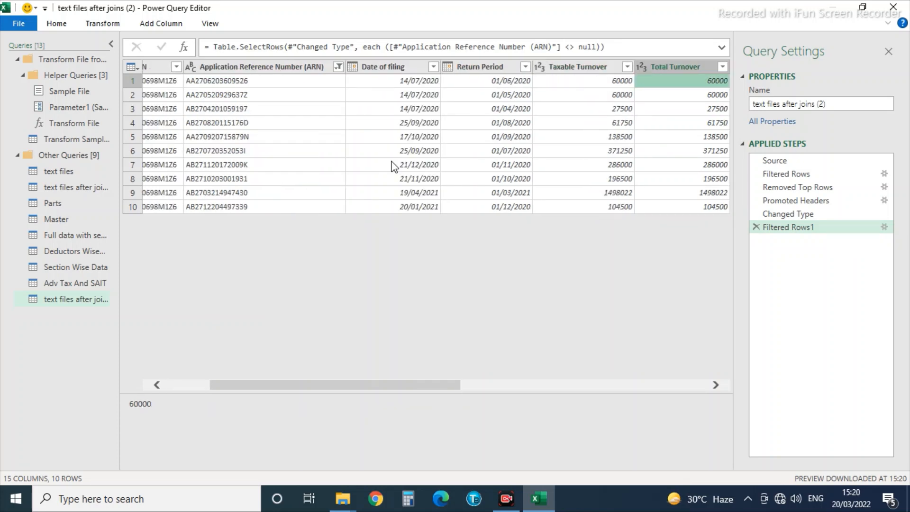
pyautogui.press('Right')
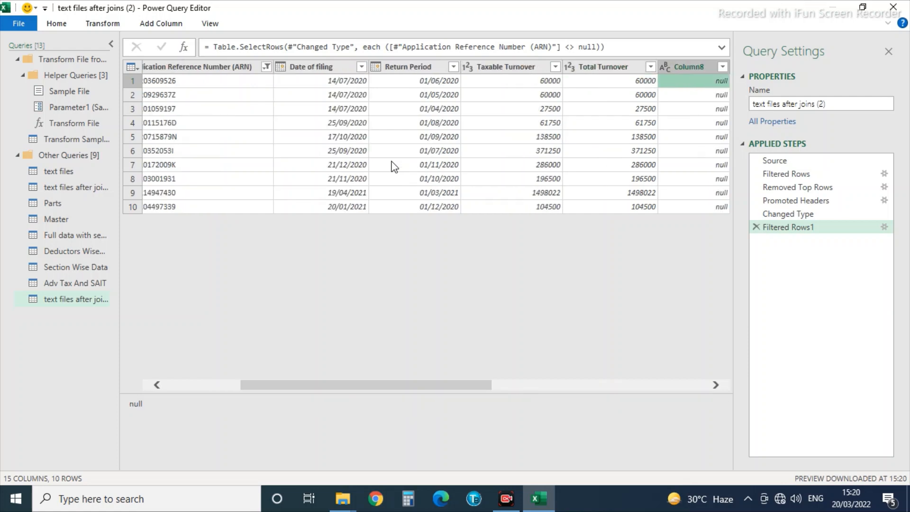
pyautogui.press('Right')
pyautogui.press('Right')
pyautogui.press('Right')
pyautogui.press('Right')
pyautogui.press('Right')
pyautogui.press('Right')
pyautogui.press('Right')
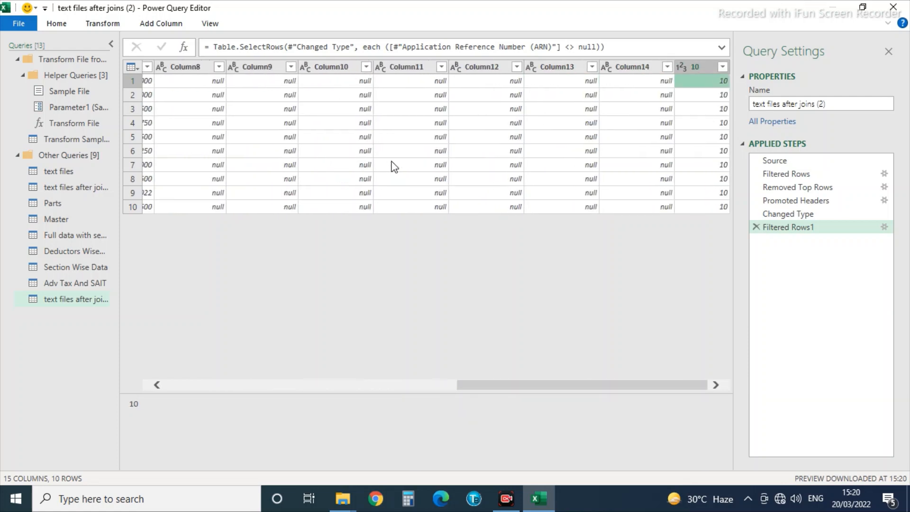
pyautogui.click(175, 71)
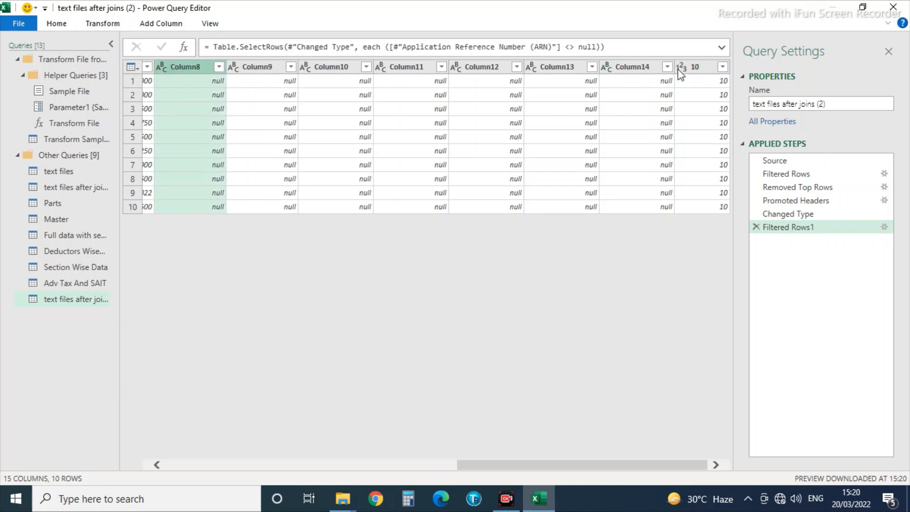
pyautogui.keyDown('shift'); pyautogui.click(696, 70); pyautogui.keyUp('shift')
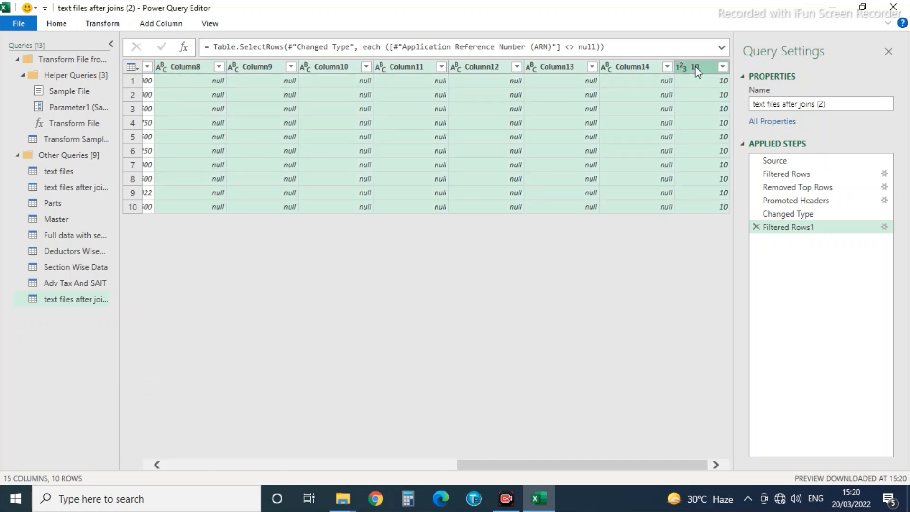
pyautogui.rightClick(695, 70)
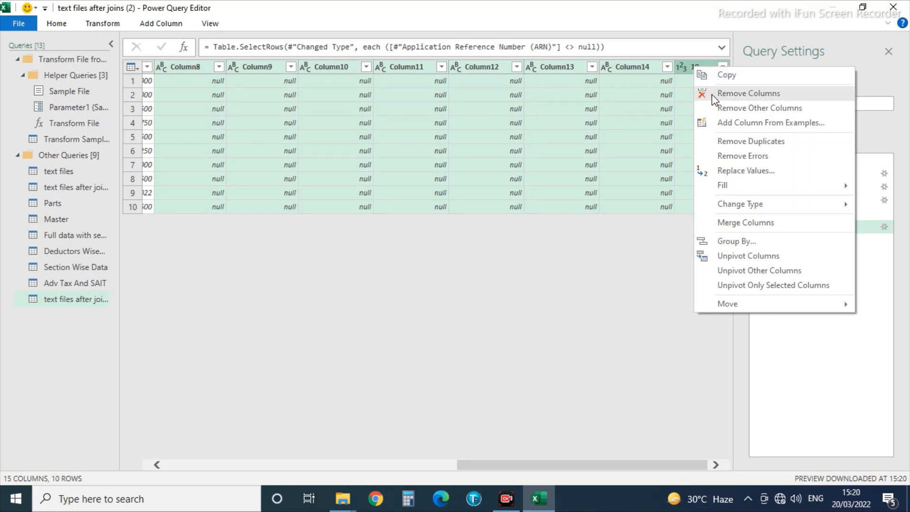
pyautogui.click(713, 94)
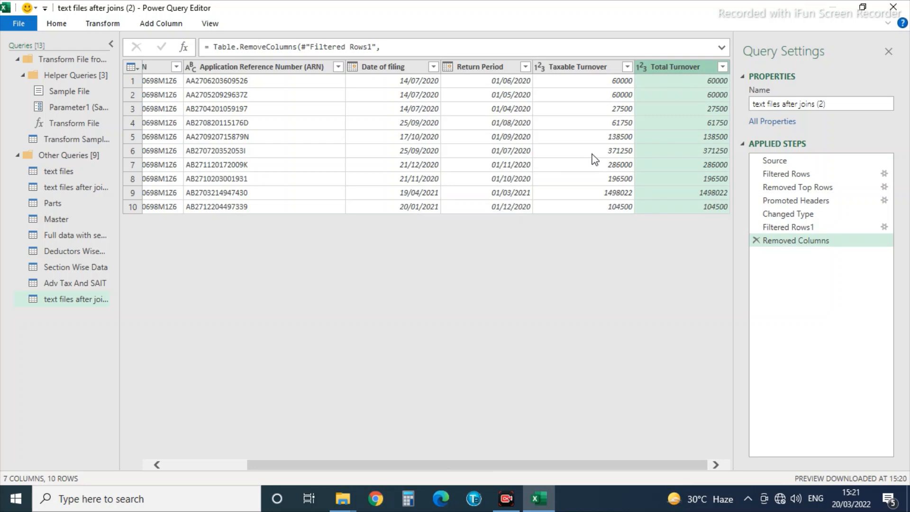
# Set both Taxable Turnover and Total Turnover to Decimal Number.
pyautogui.click(540, 67)
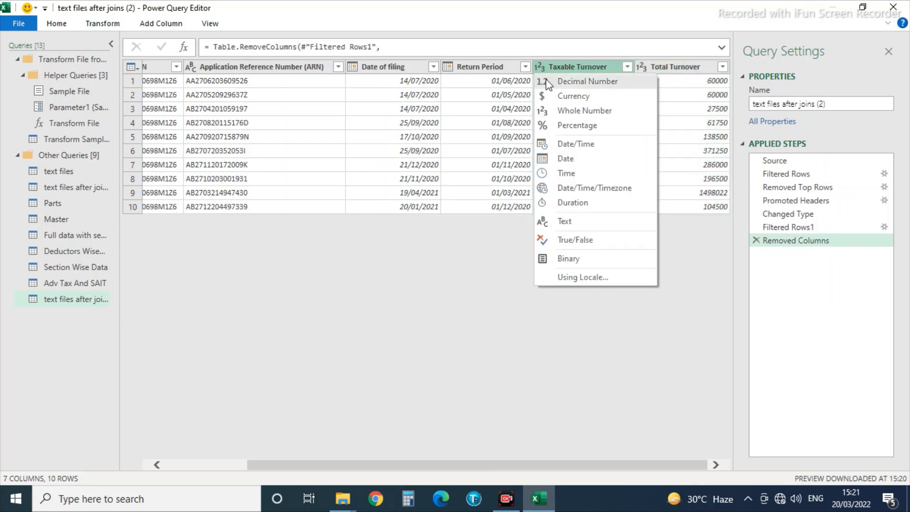
pyautogui.click(588, 81)
pyautogui.click(640, 68)
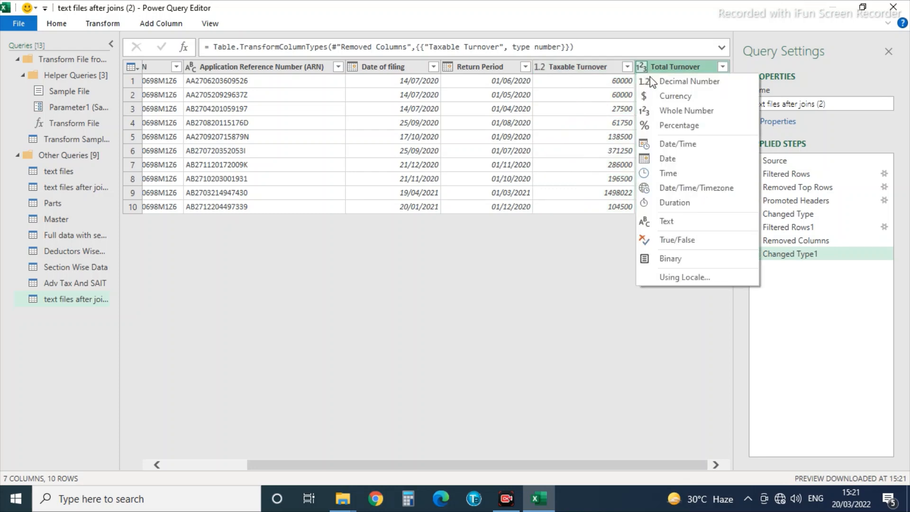
pyautogui.click(652, 81)
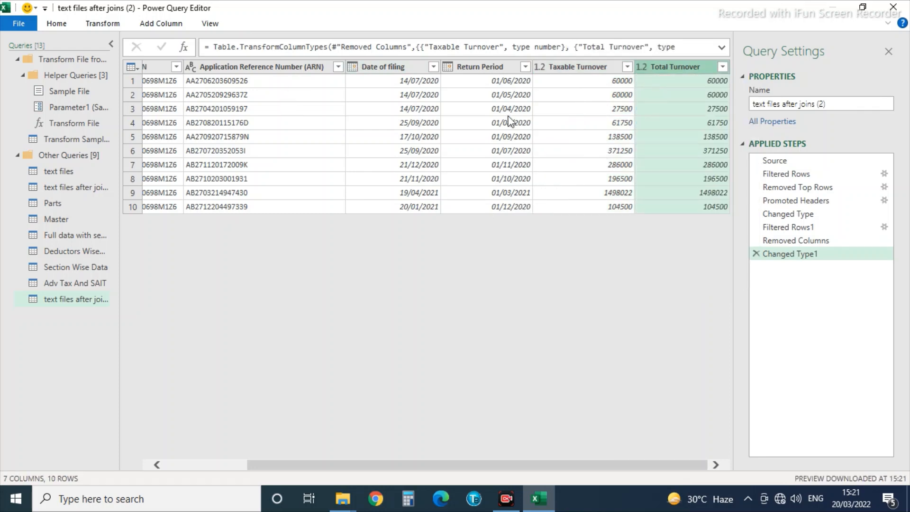
pyautogui.click(18, 23)
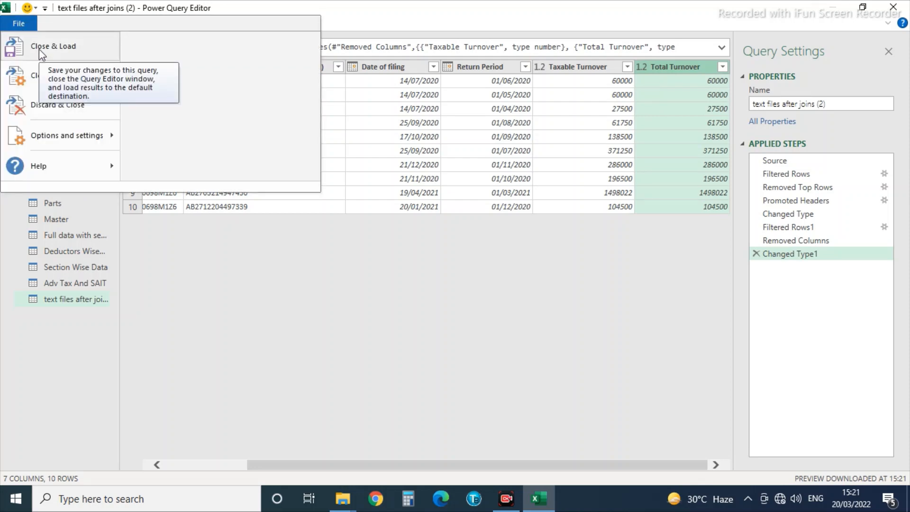
# Load the cleaned 3B data as a table at AC3 on the Output sheet.
pyautogui.click(46, 79)
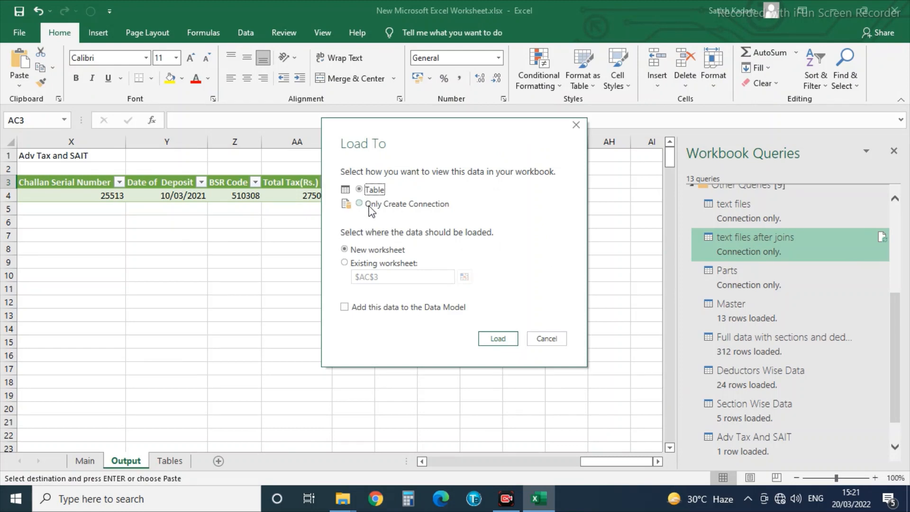
pyautogui.click(351, 264)
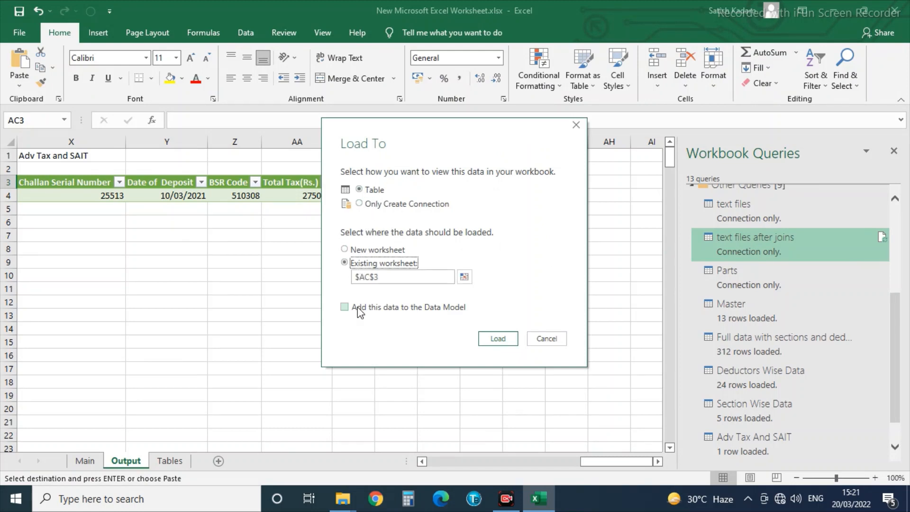
pyautogui.click(464, 277)
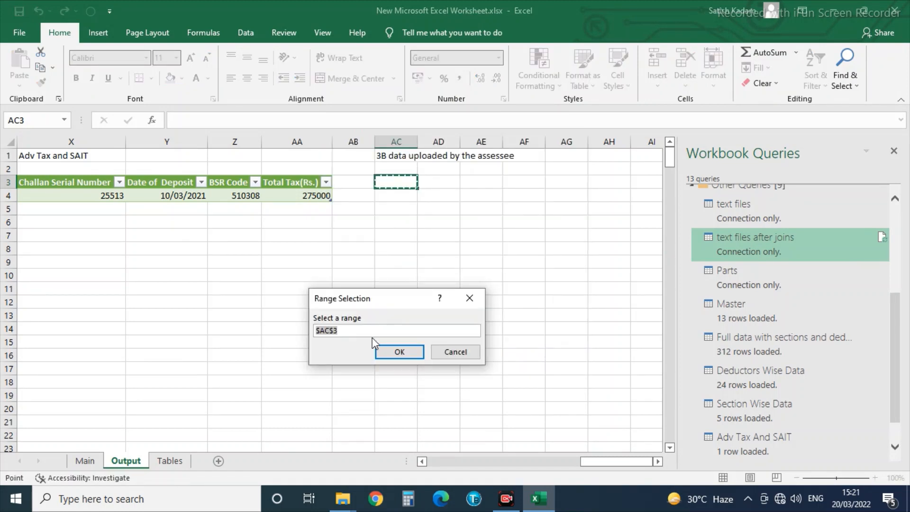
pyautogui.click(400, 353)
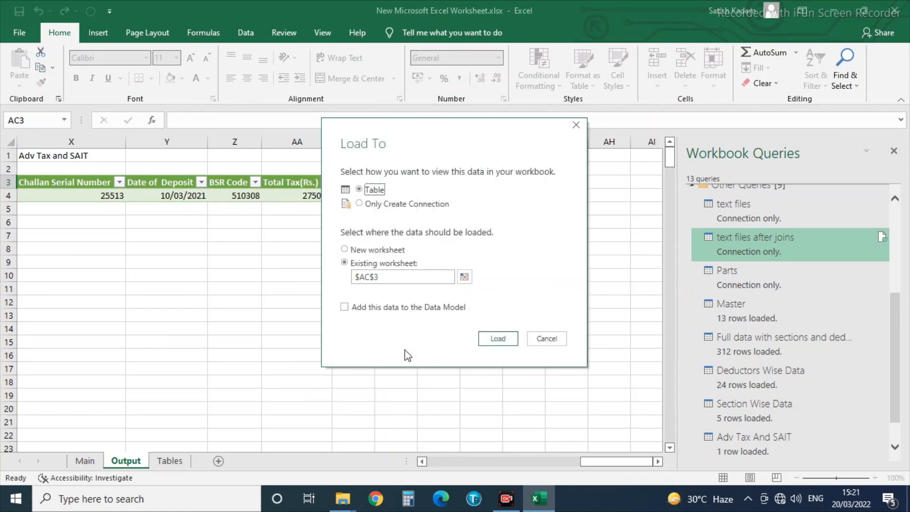
pyautogui.click(495, 339)
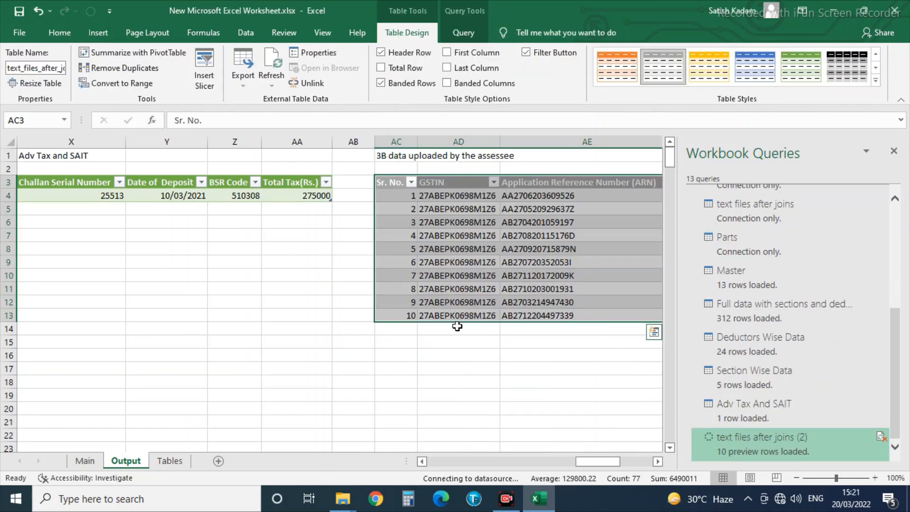
# Review the loaded 3B table's columns, then minimise Excel to the desktop.
pyautogui.click(449, 289)
pyautogui.press('Right')
pyautogui.press('Right')
pyautogui.press('Right')
pyautogui.press('Right')
pyautogui.press('Right')
pyautogui.press('Right')
pyautogui.press('Right')
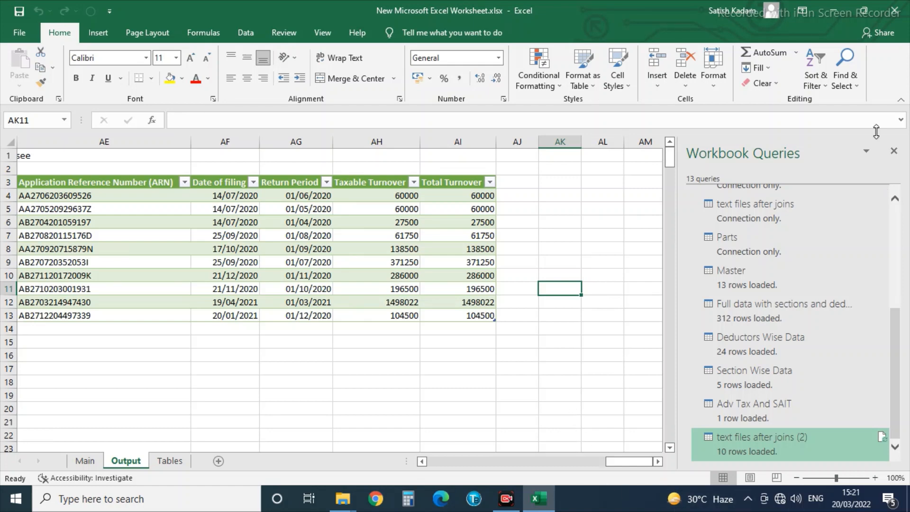
pyautogui.click(833, 9)
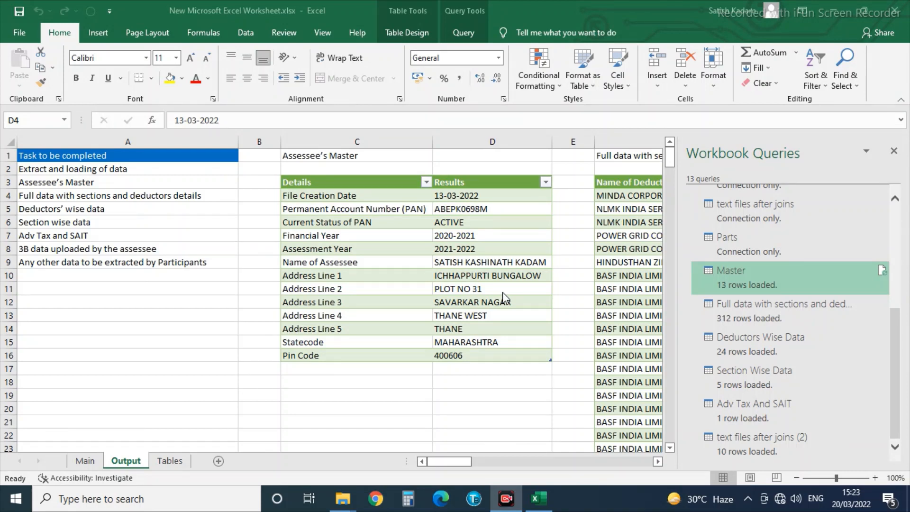
pyautogui.click(834, 10)
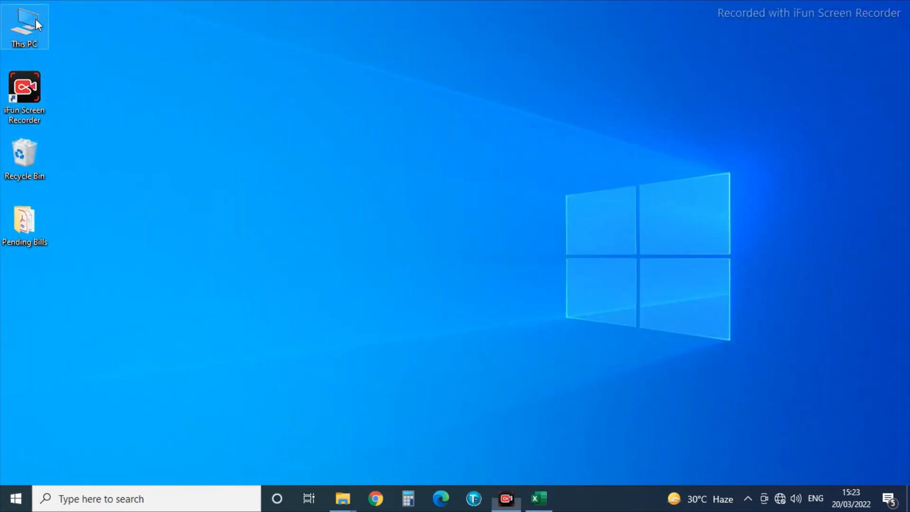
# Copy the new assessee's 26AS text file from the D drive's 01 26AS folder.
pyautogui.press('super+e')
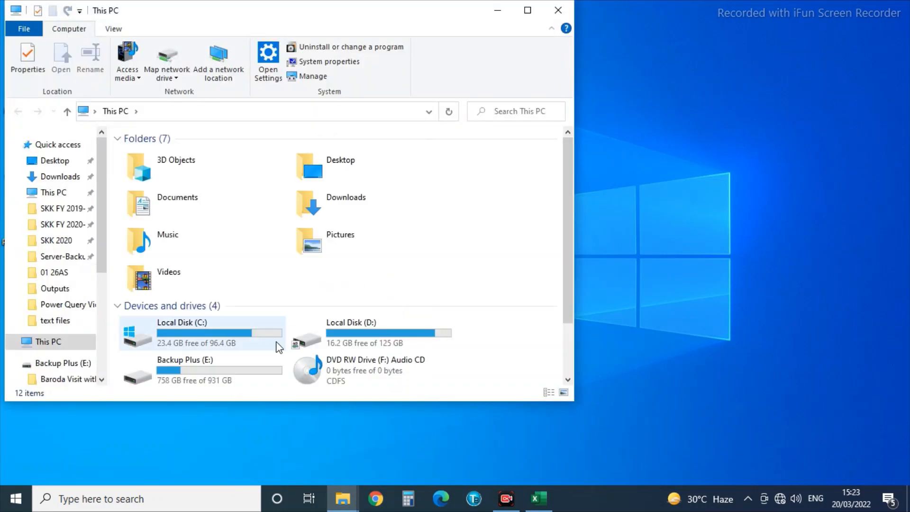
pyautogui.click(349, 326)
pyautogui.doubleClick(350, 326)
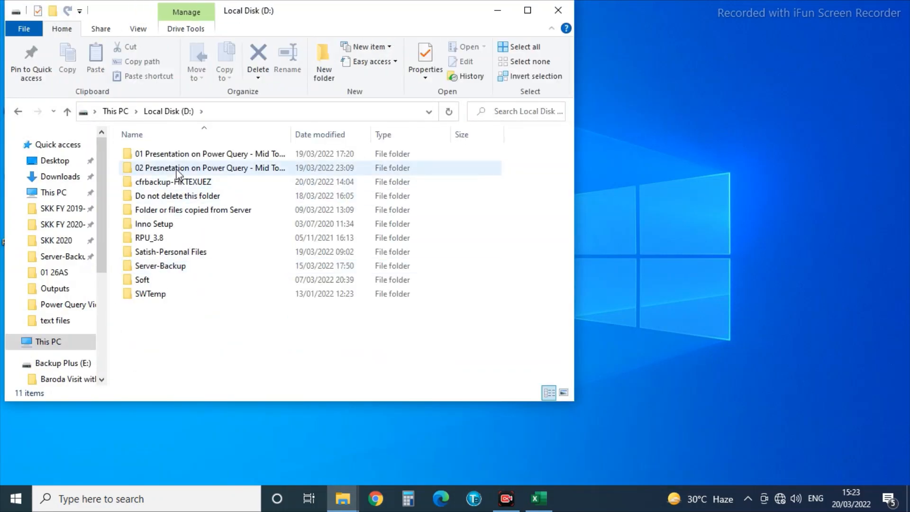
pyautogui.doubleClick(180, 169)
pyautogui.doubleClick(150, 153)
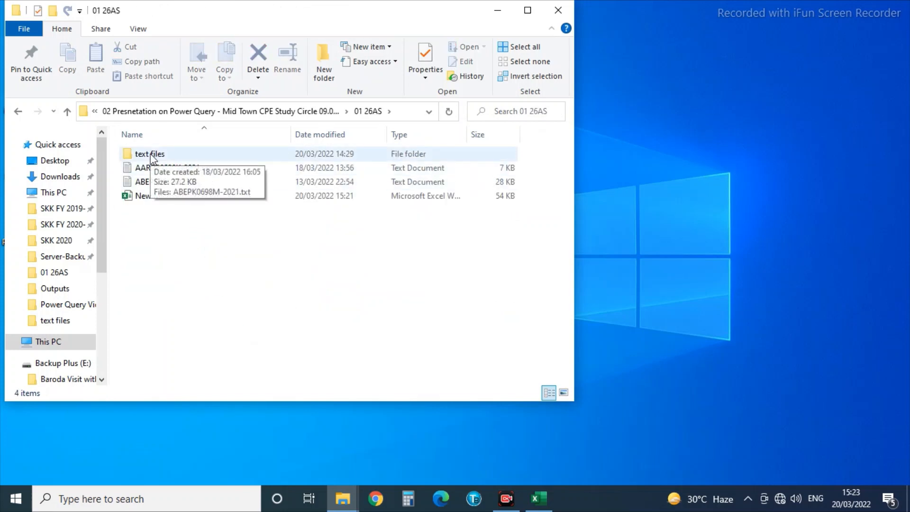
pyautogui.doubleClick(151, 156)
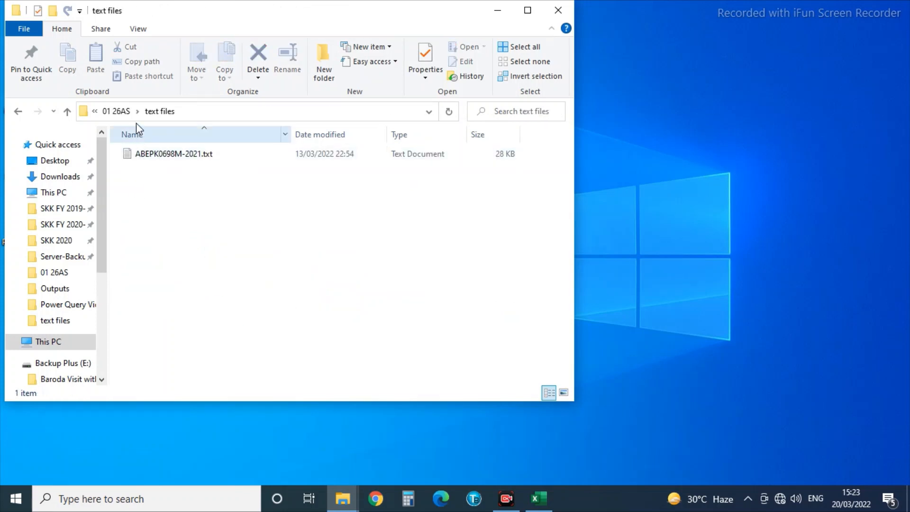
pyautogui.click(119, 111)
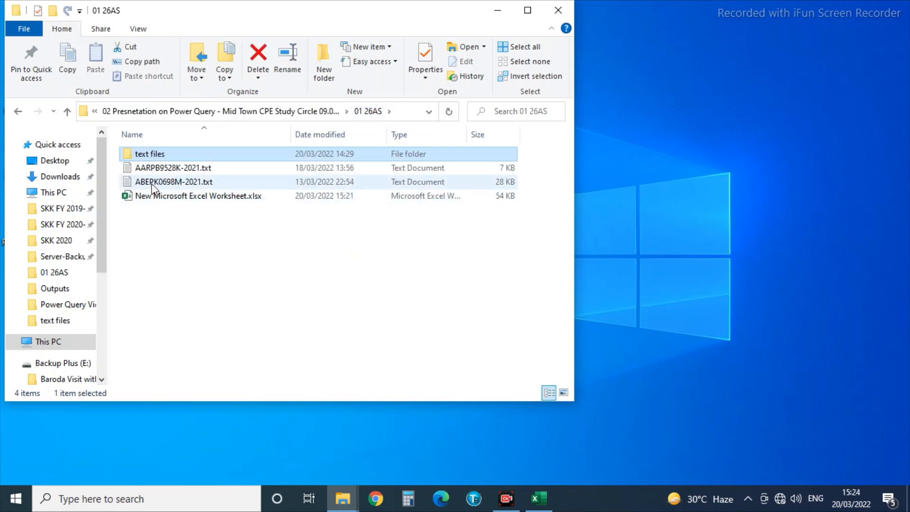
pyautogui.click(155, 168)
pyautogui.rightClick(156, 170)
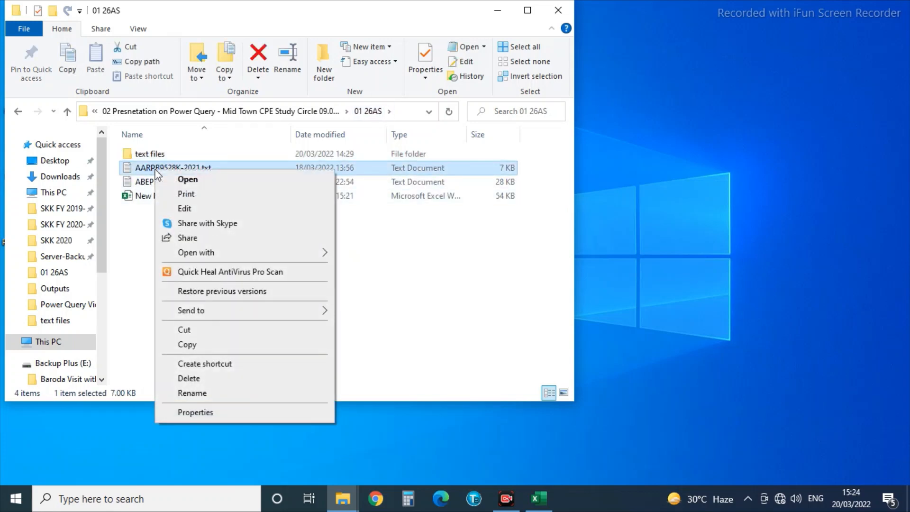
pyautogui.click(189, 345)
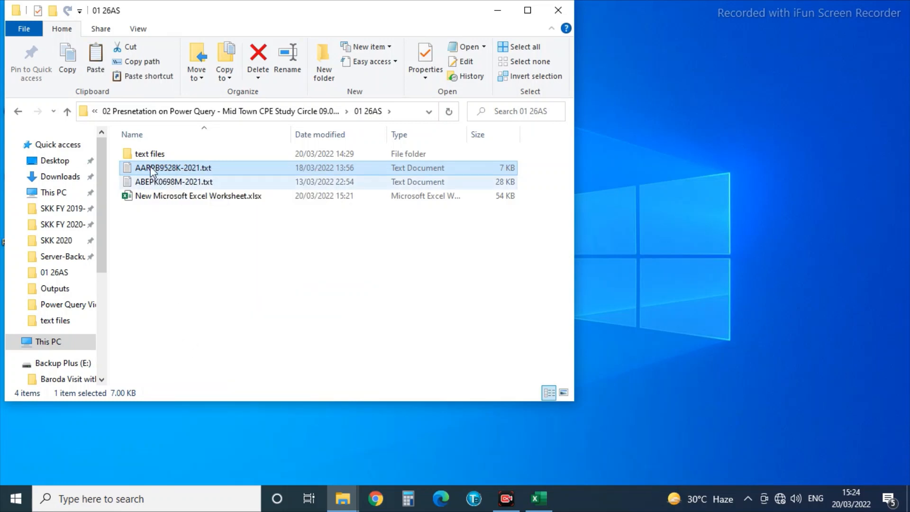
# Paste it into the text files folder, delete the old assessee's file, and return to Excel.
pyautogui.doubleClick(143, 155)
pyautogui.rightClick(186, 217)
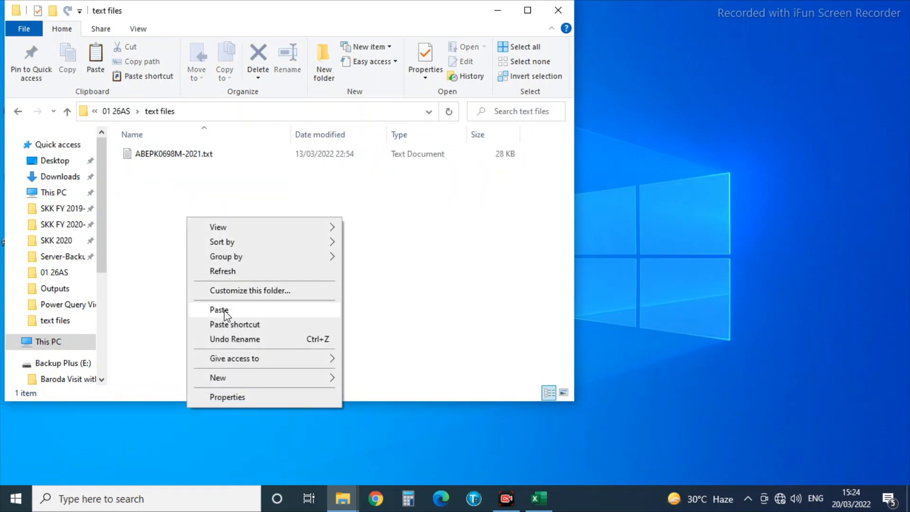
pyautogui.click(223, 309)
pyautogui.click(139, 170)
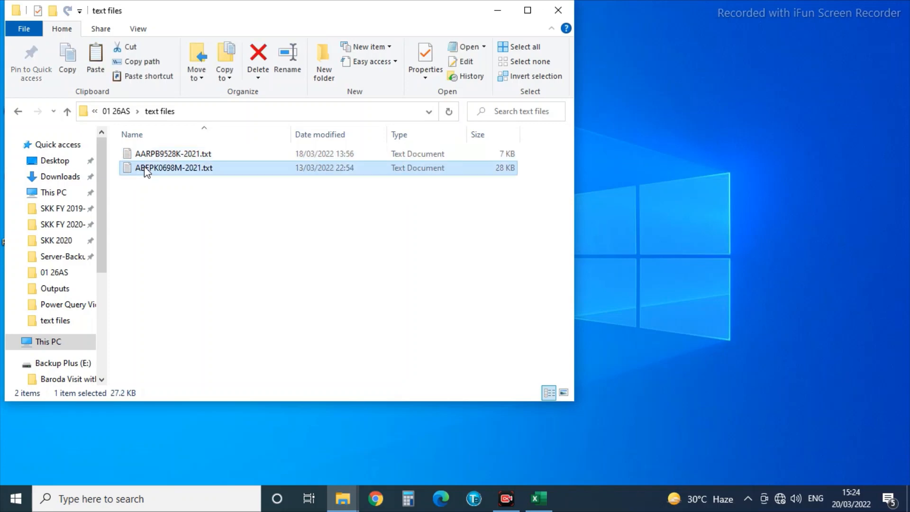
pyautogui.rightClick(144, 167)
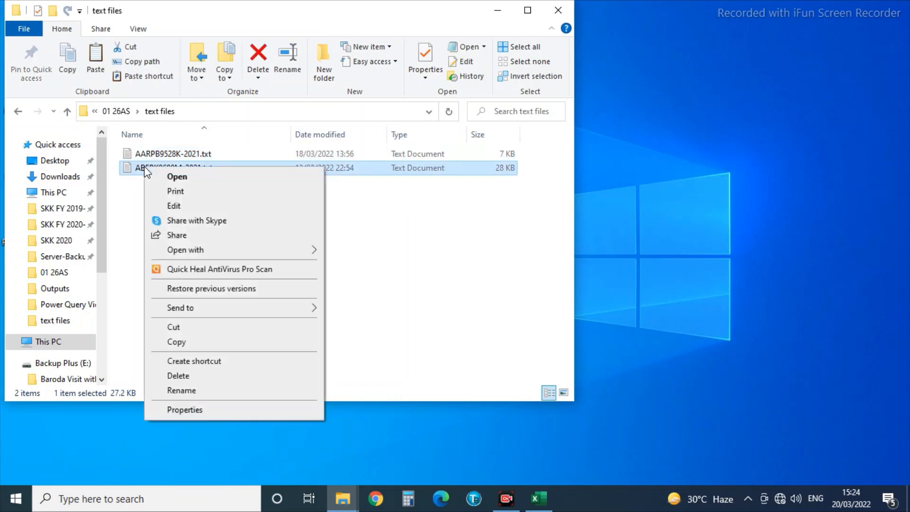
pyautogui.click(181, 377)
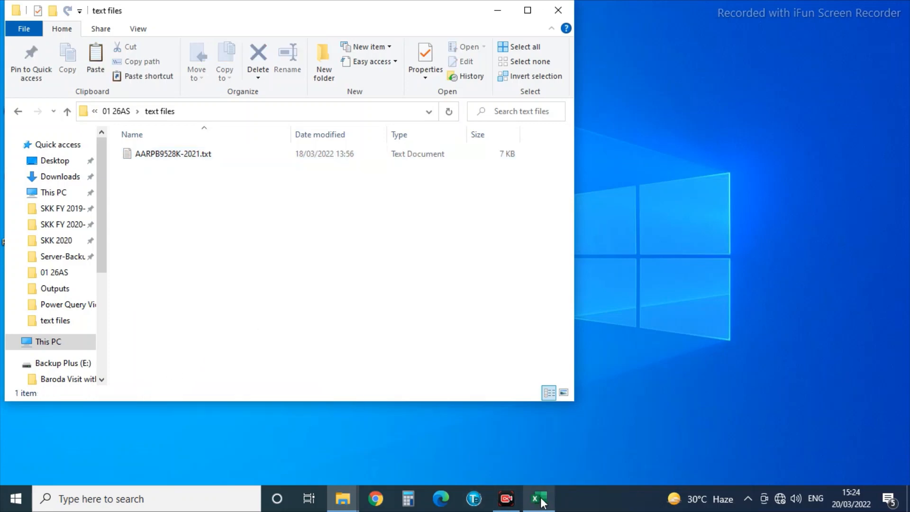
pyautogui.click(540, 499)
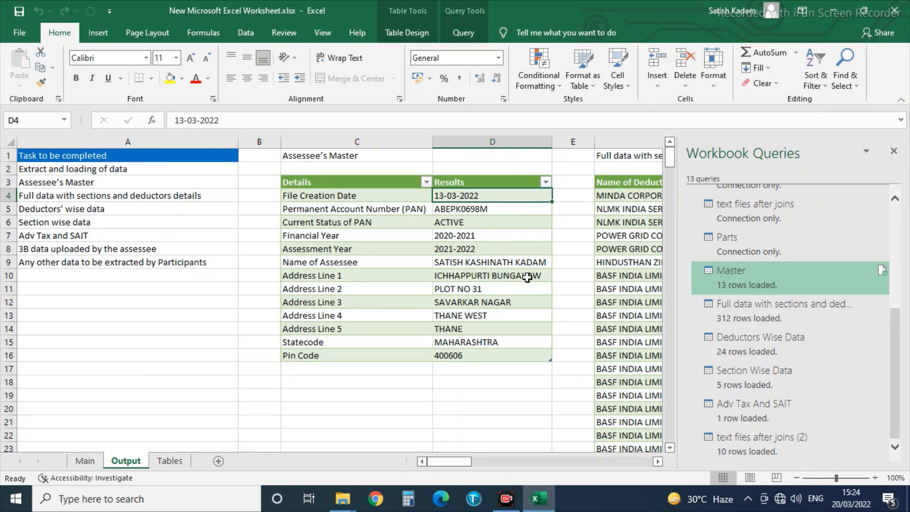
# Refresh all queries in the workbook.
pyautogui.click(245, 33)
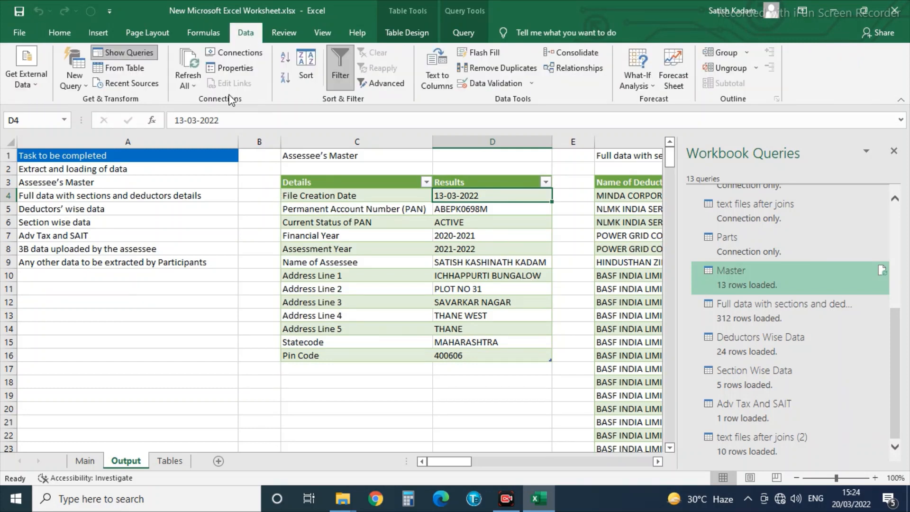
pyautogui.click(185, 89)
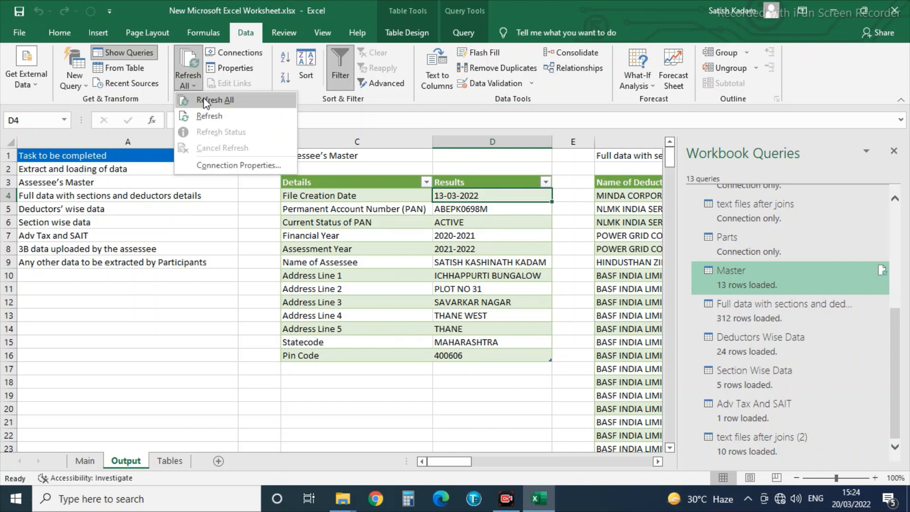
pyautogui.click(205, 97)
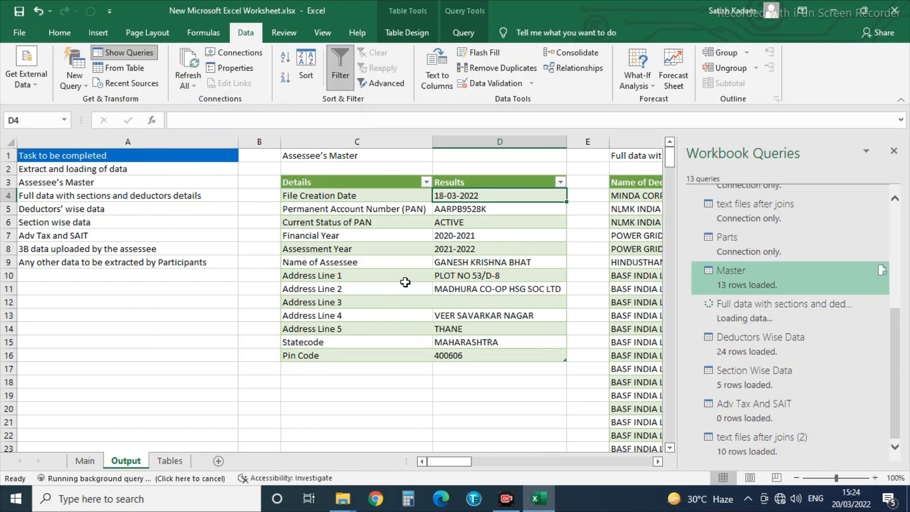
# Review the refreshed Output tables from the 26AS master to the 3B data, then save the workbook.
pyautogui.click(442, 265)
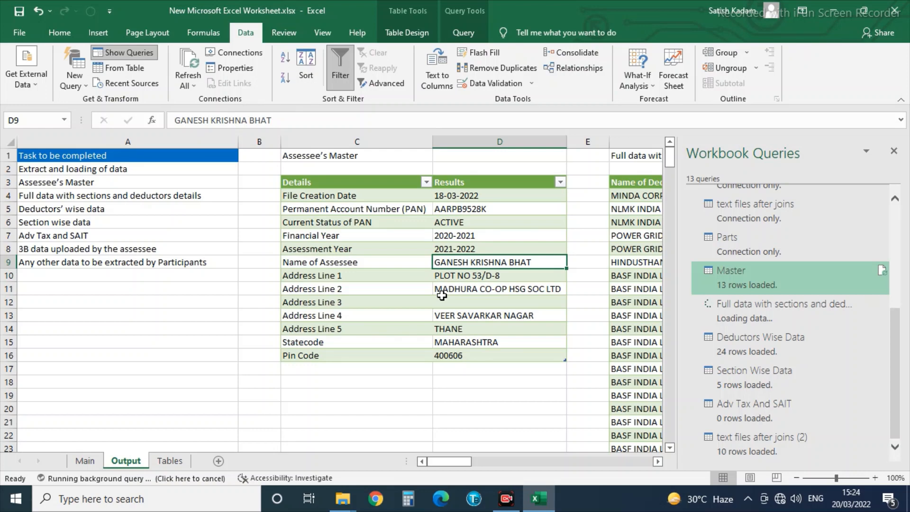
pyautogui.press('Right')
pyautogui.press('Right')
pyautogui.press('Right')
pyautogui.press('Right')
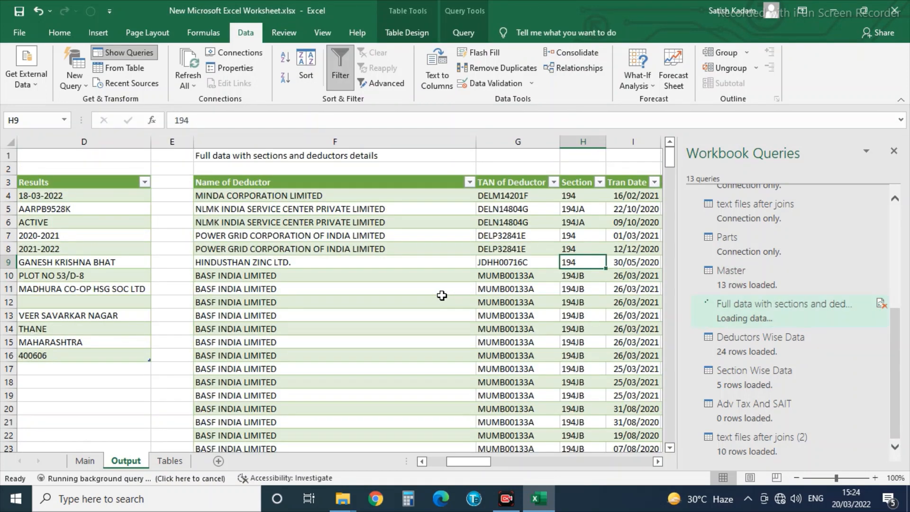
pyautogui.press('Right')
pyautogui.press('Right')
pyautogui.press('Right')
pyautogui.press('Right')
pyautogui.press('Right')
pyautogui.press('Right')
pyautogui.press('Right')
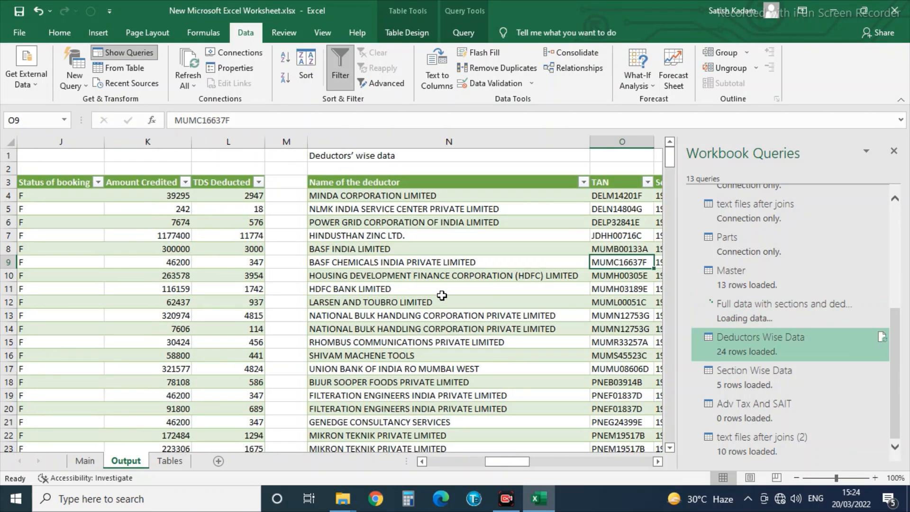
pyautogui.press('Right')
pyautogui.press('Right')
pyautogui.press('Right')
pyautogui.press('Right')
pyautogui.press('Right')
pyautogui.press('Right')
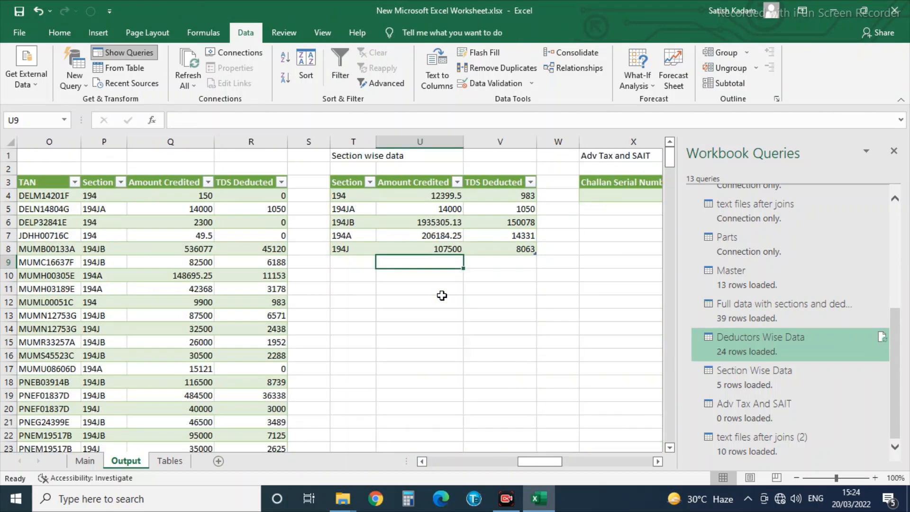
pyautogui.press('Up')
pyautogui.press('Up')
pyautogui.press('Right')
pyautogui.press('Right')
pyautogui.press('Right')
pyautogui.press('Right')
pyautogui.press('Right')
pyautogui.press('Right')
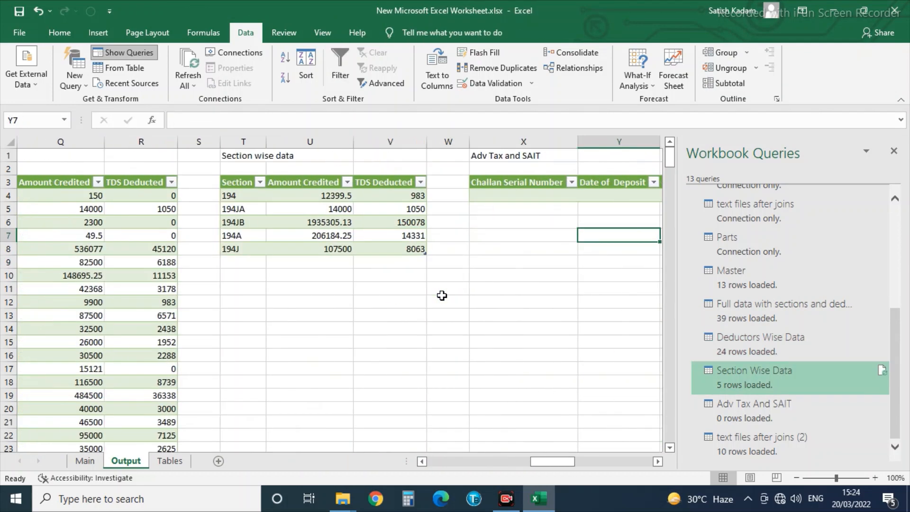
pyautogui.press('Up')
pyautogui.press('Up')
pyautogui.press('Up')
pyautogui.press('Up')
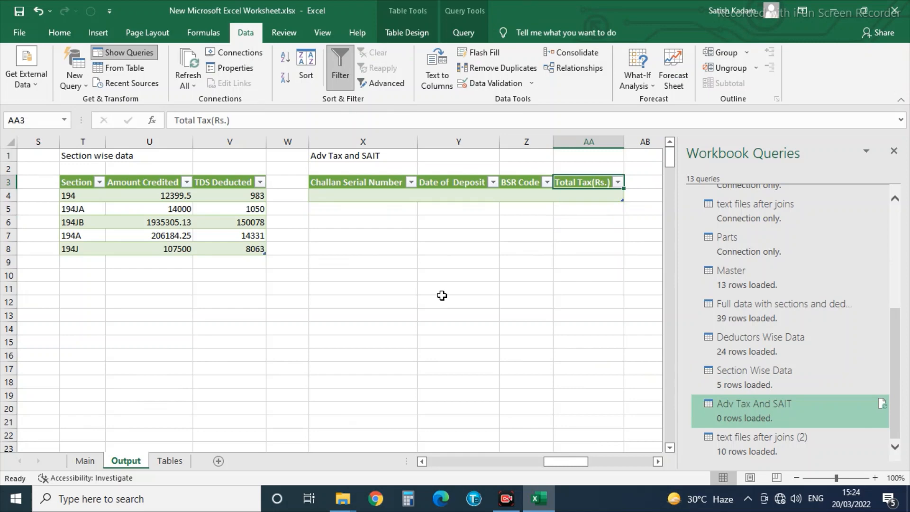
pyautogui.press('Down')
pyautogui.press('Down')
pyautogui.press('Up')
pyautogui.press('Right')
pyautogui.press('Right')
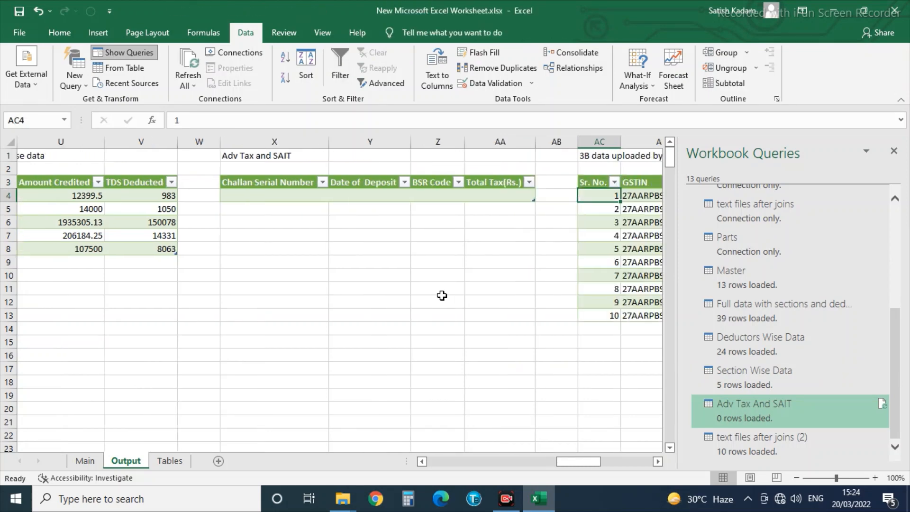
pyautogui.press('Right')
pyautogui.press('Right')
pyautogui.press('Right')
pyautogui.press('Right')
pyautogui.press('Right')
pyautogui.press('Right')
pyautogui.press('Right')
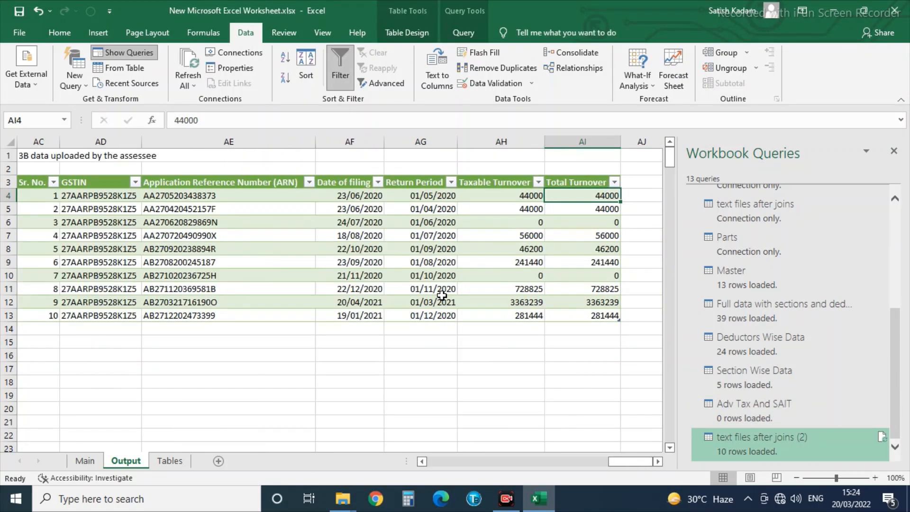
pyautogui.press('Left')
pyautogui.press('Left')
pyautogui.press('Left')
pyautogui.press('Left')
pyautogui.press('Left')
pyautogui.press('Left')
pyautogui.press('Left')
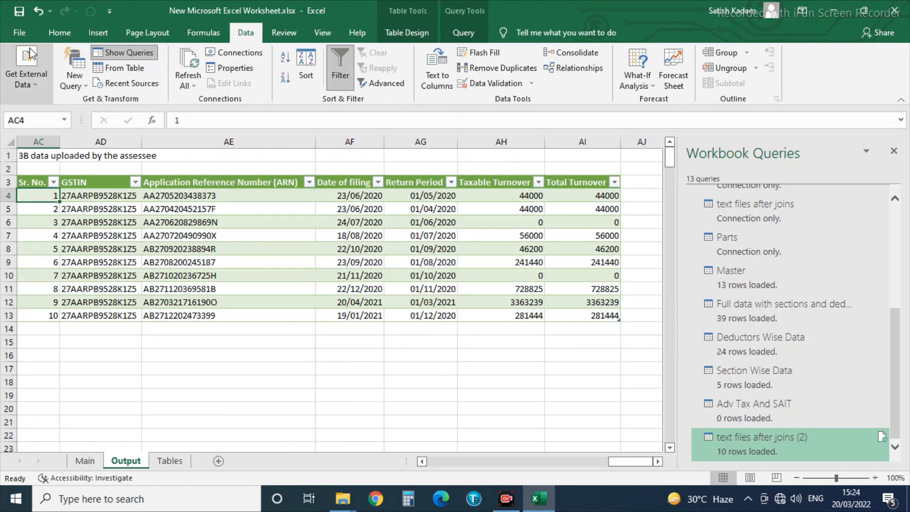
pyautogui.click(20, 32)
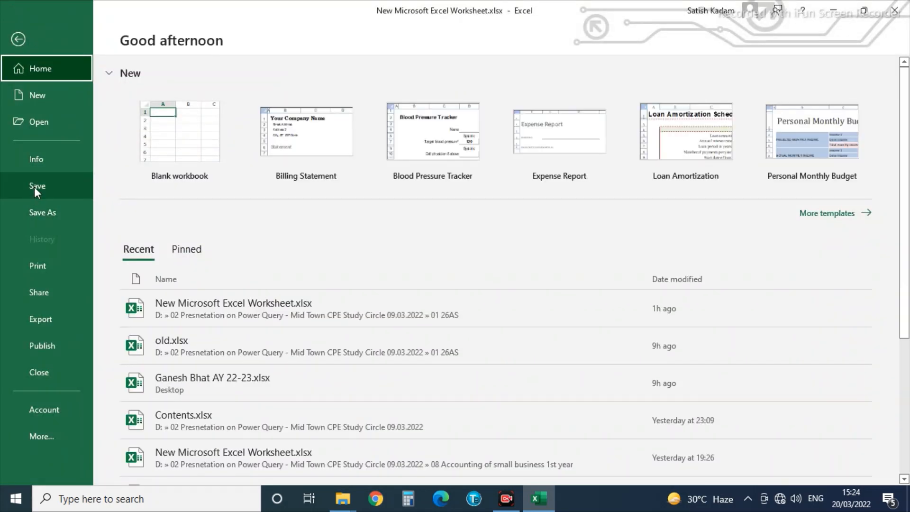
pyautogui.click(34, 186)
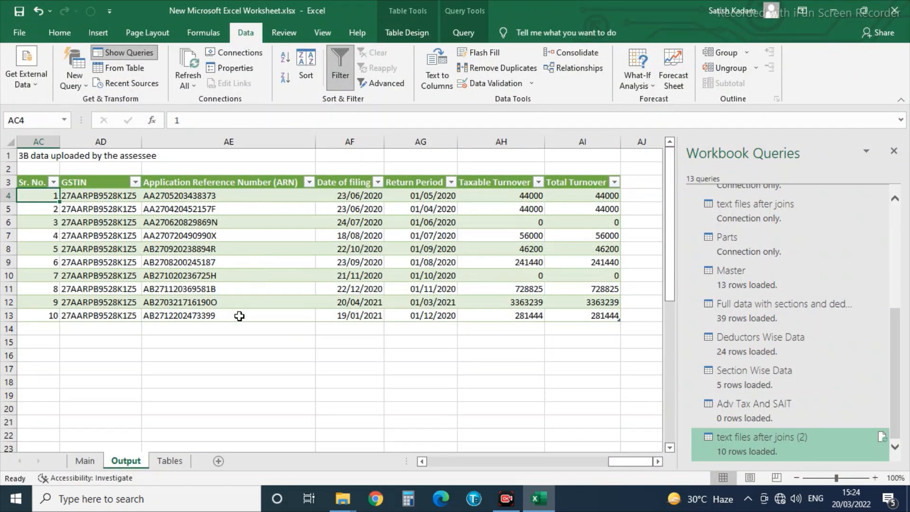